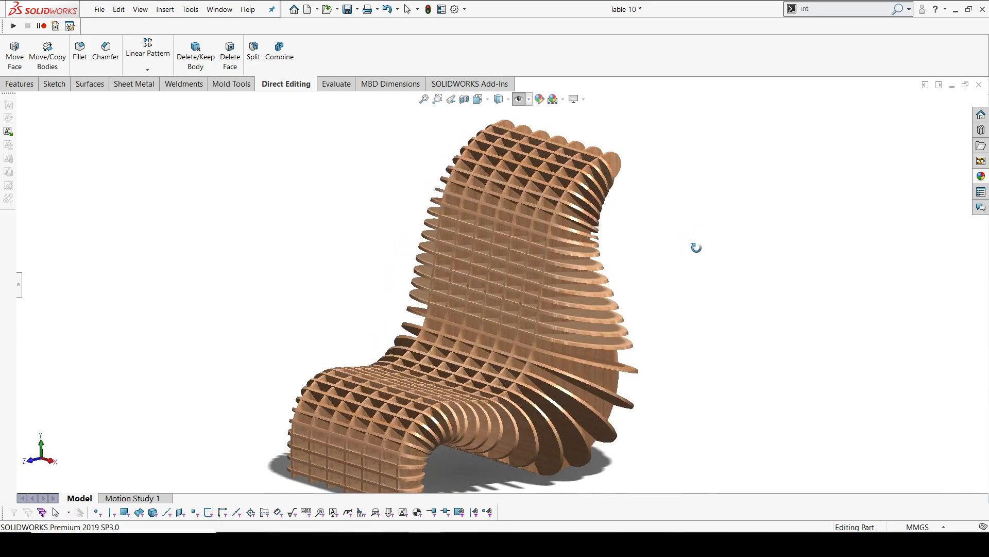
Examine the finished slatted chair model from several angles and distances
scroll(533, 295, "up", 2)
scroll(534, 296, "down", 2)
scroll(536, 358, "up", 2)
mouse_move(536, 357)
middle_mouse_down()
mouse_move(587, 335)
mouse_move(621, 334)
mouse_move(633, 351)
mouse_move(545, 345)
middle_mouse_up()
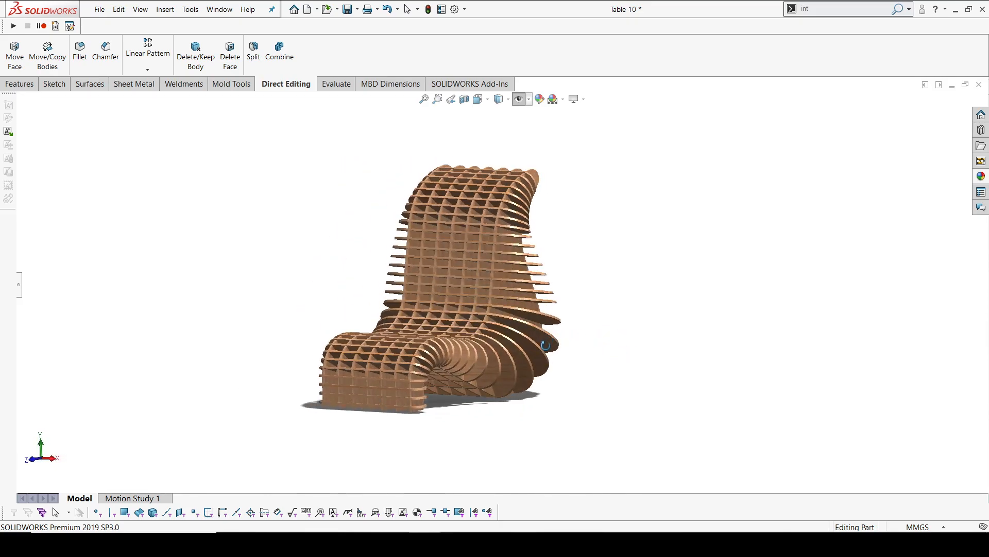
scroll(326, 258, "down", 2)
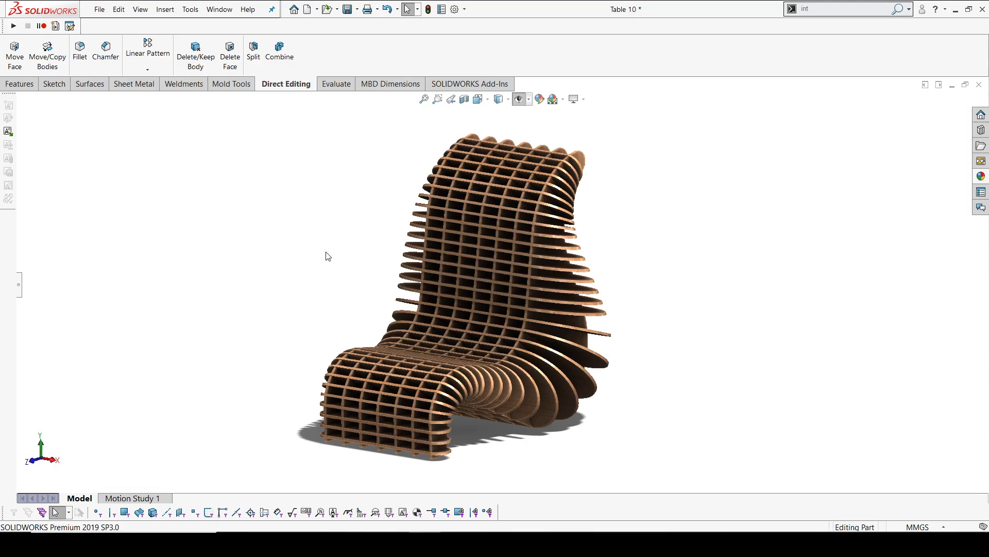
middle_click_drag(510, 263, 532, 266)
scroll(533, 266, "down", 3)
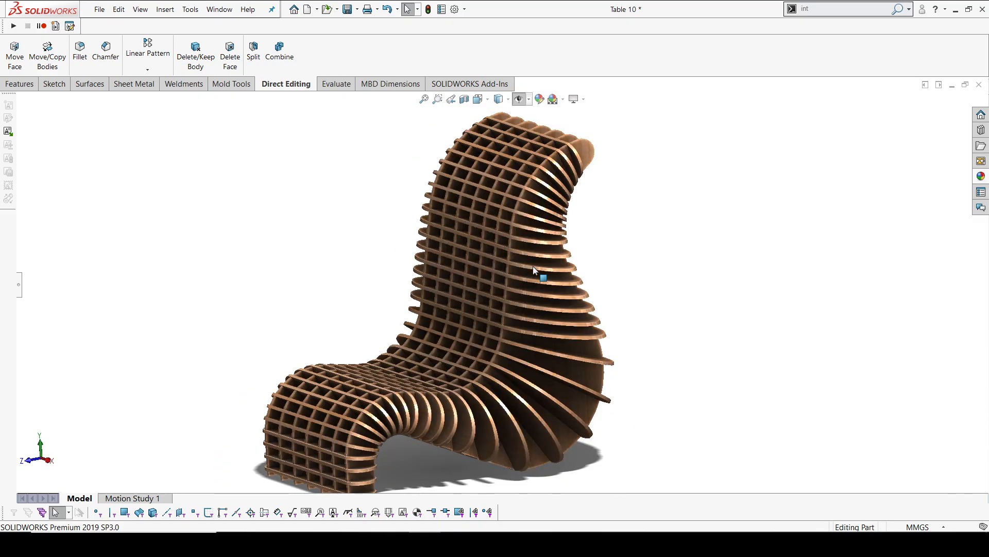
scroll(533, 266, "up", 2)
middle_click_drag(533, 267, 560, 267)
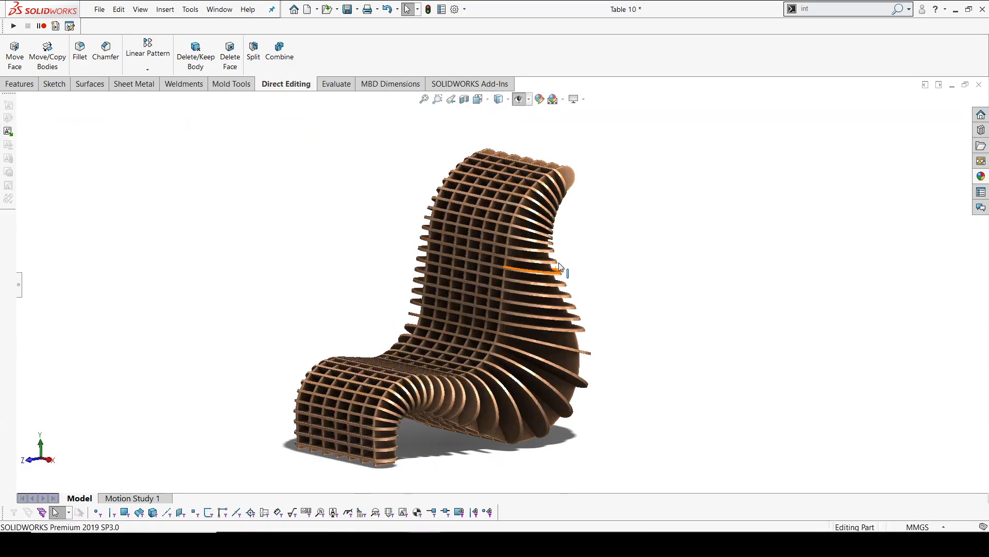
Create a new part document and start a sketch on the Front Plane
key("ctrl+n")
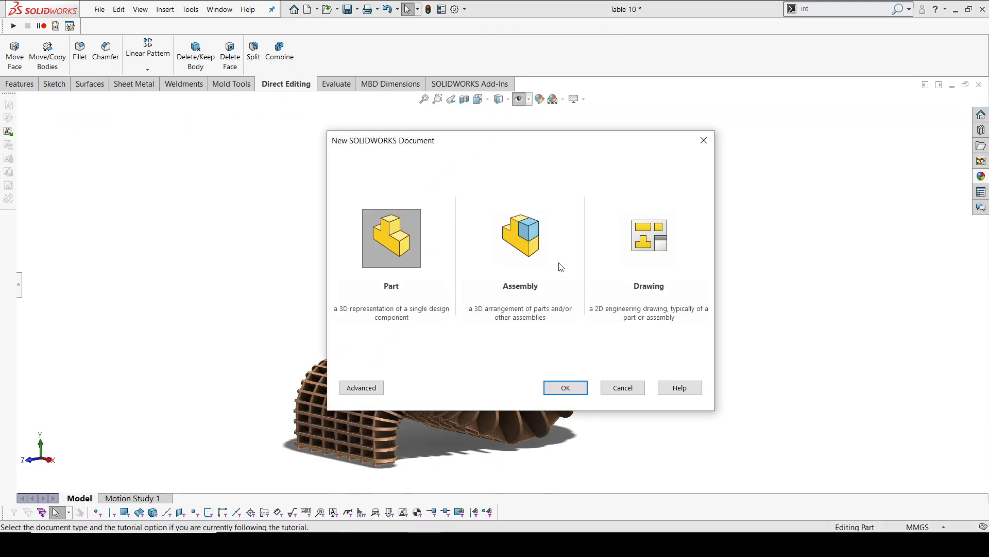
left_click(564, 390)
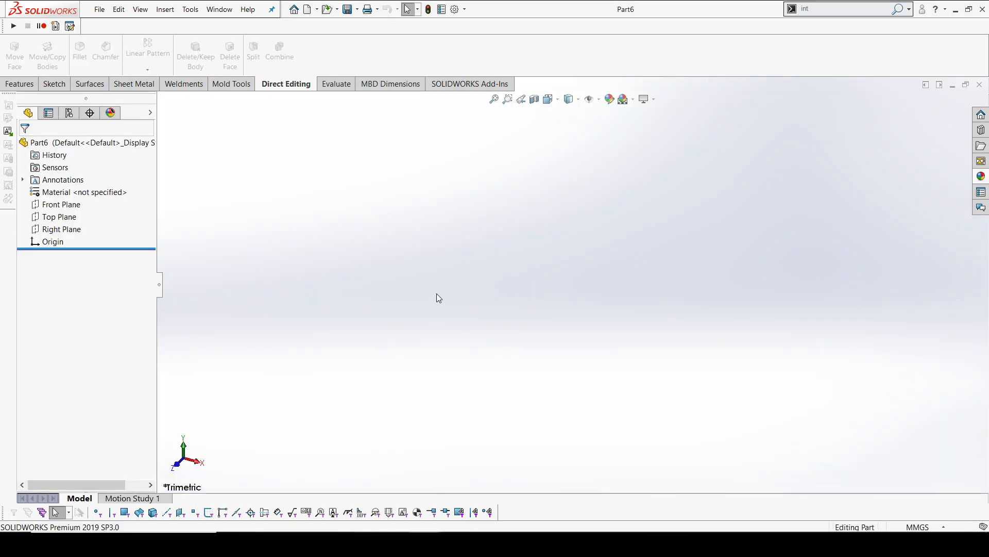
left_click(66, 208)
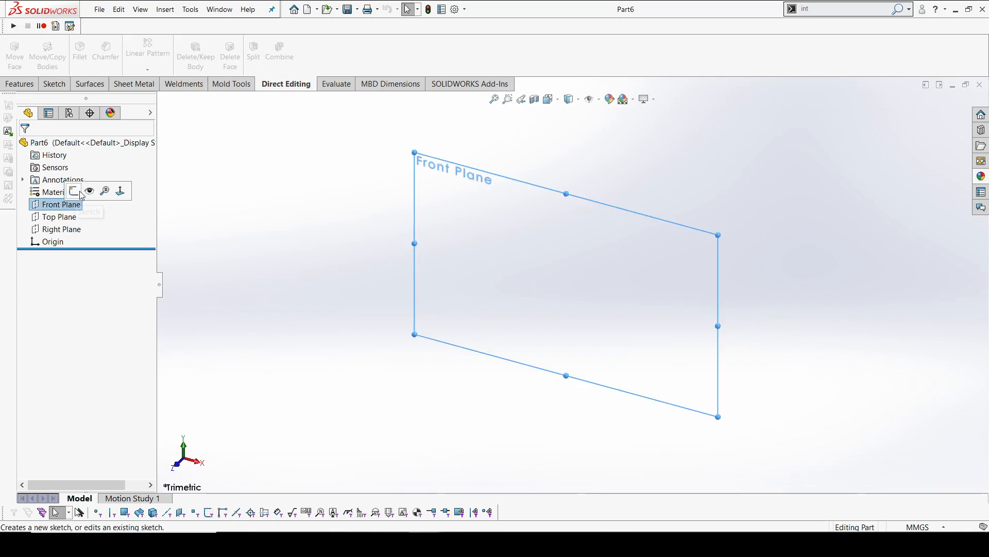
left_click(75, 192)
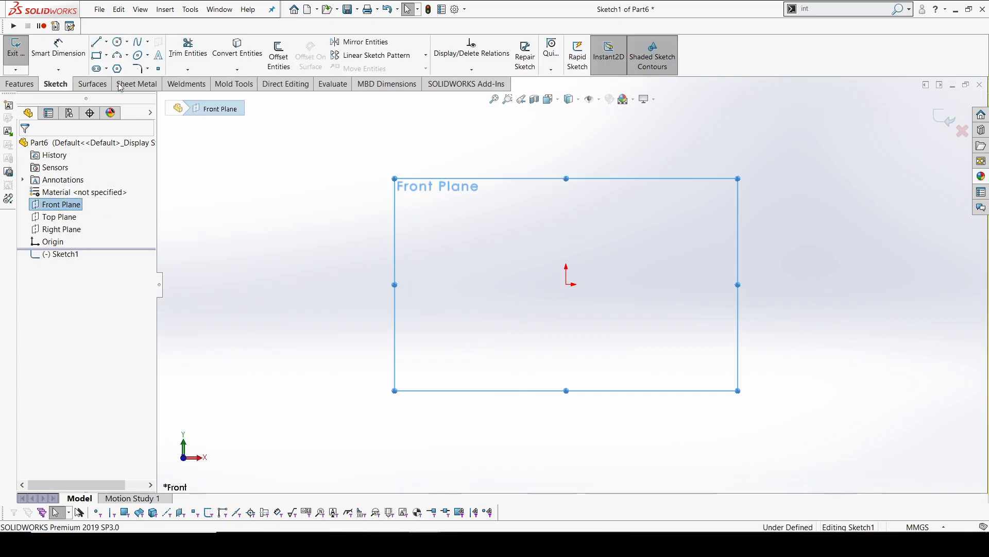
left_click(205, 155)
Sketch infinite horizontal and vertical construction centerlines through the origin
left_click(107, 43)
left_click(102, 69)
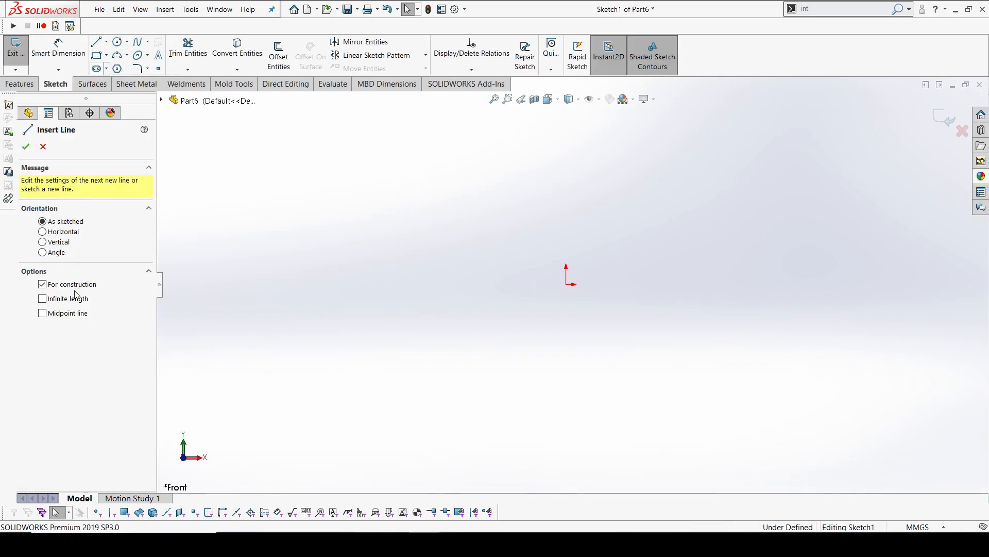
left_click(567, 284)
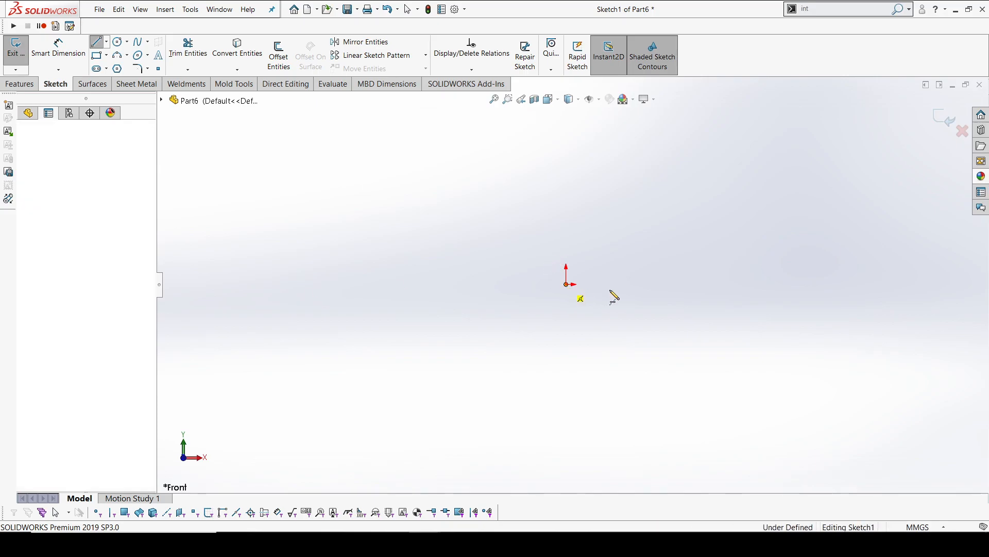
left_click(613, 293)
left_click(566, 285)
left_click(566, 323)
key("Escape")
scroll(644, 205, "down", 1)
Sketch the seat profile from the origin: vertical line about 64 mm, tangent arc, downward-sloping line, and 90° tangent arc of about 85 mm radius
left_click(96, 44)
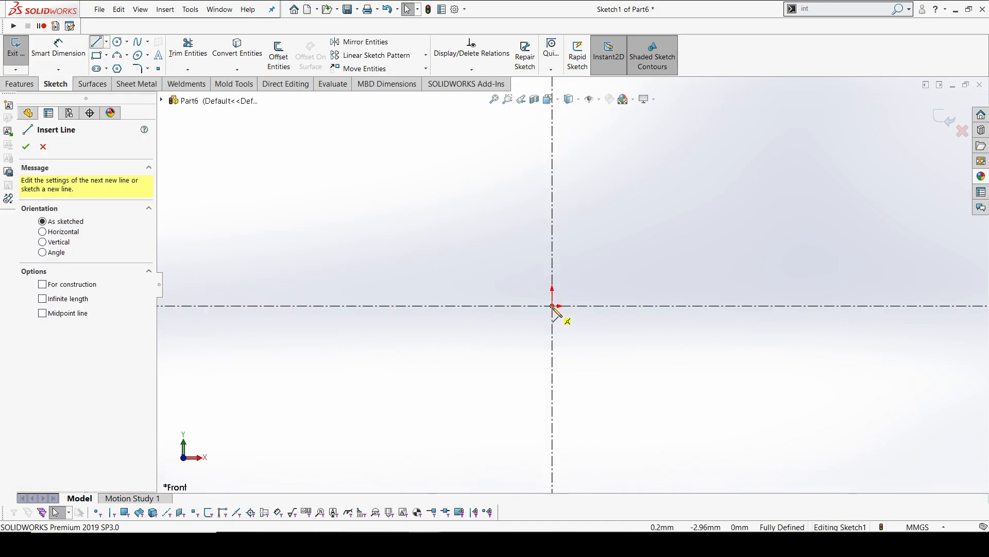
left_click(553, 281)
left_click(552, 255)
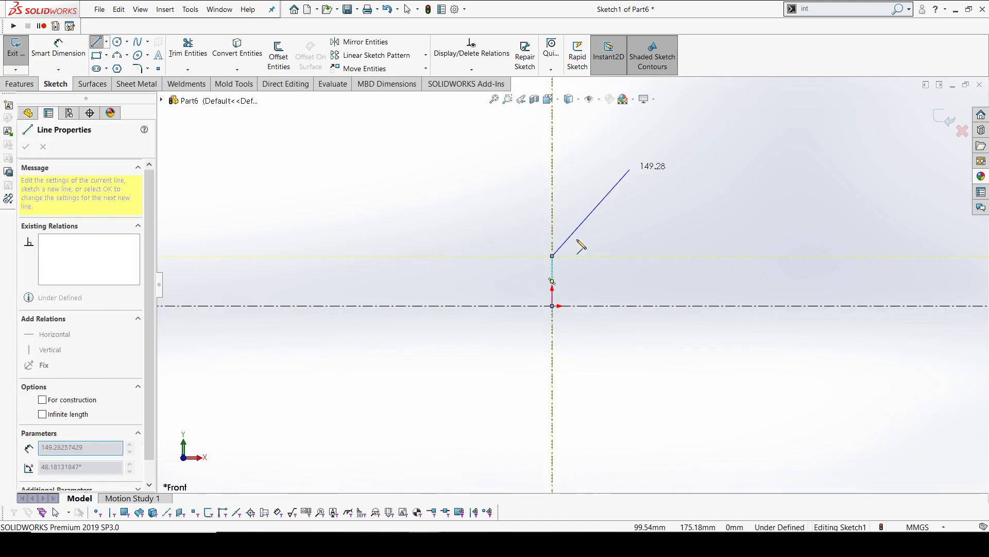
mouse_move(552, 256)
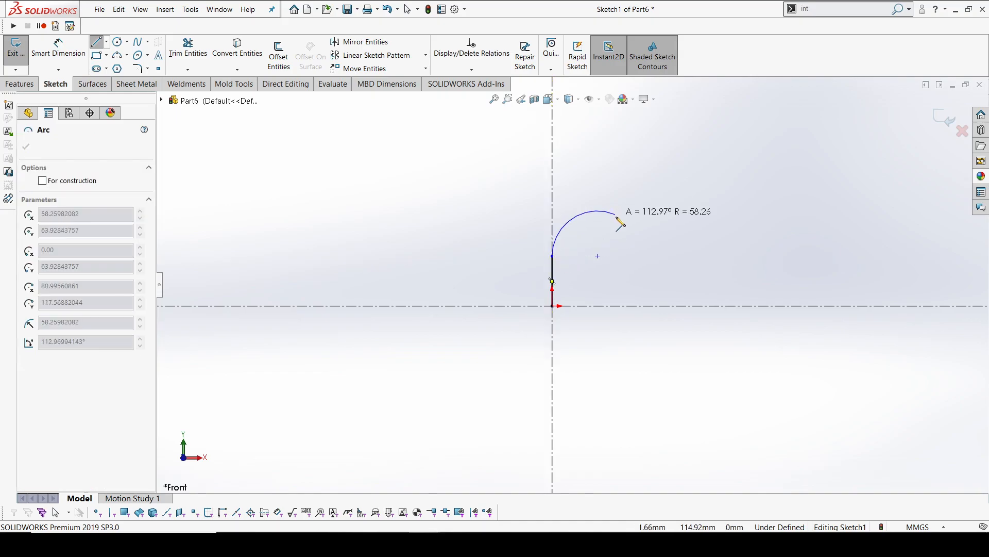
left_click(636, 199)
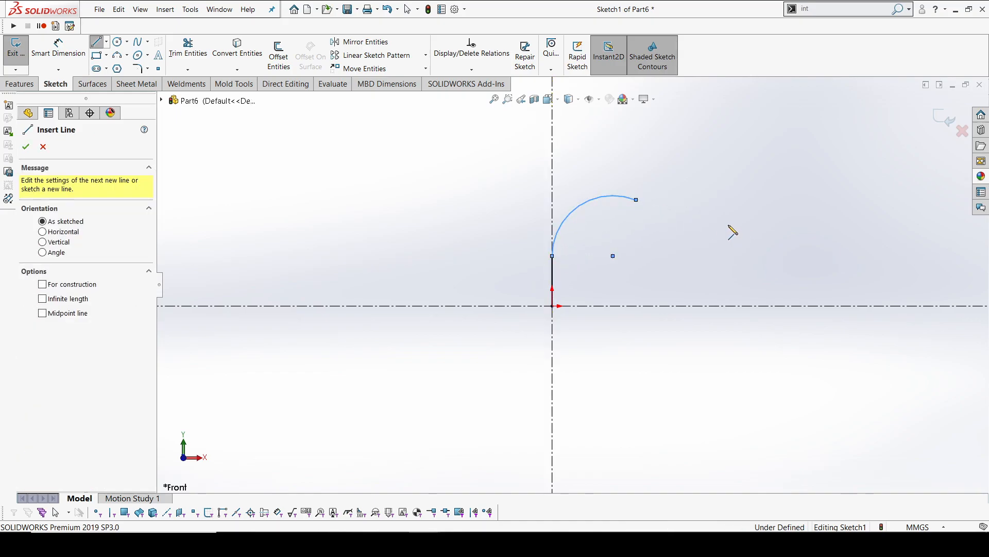
left_click(731, 227)
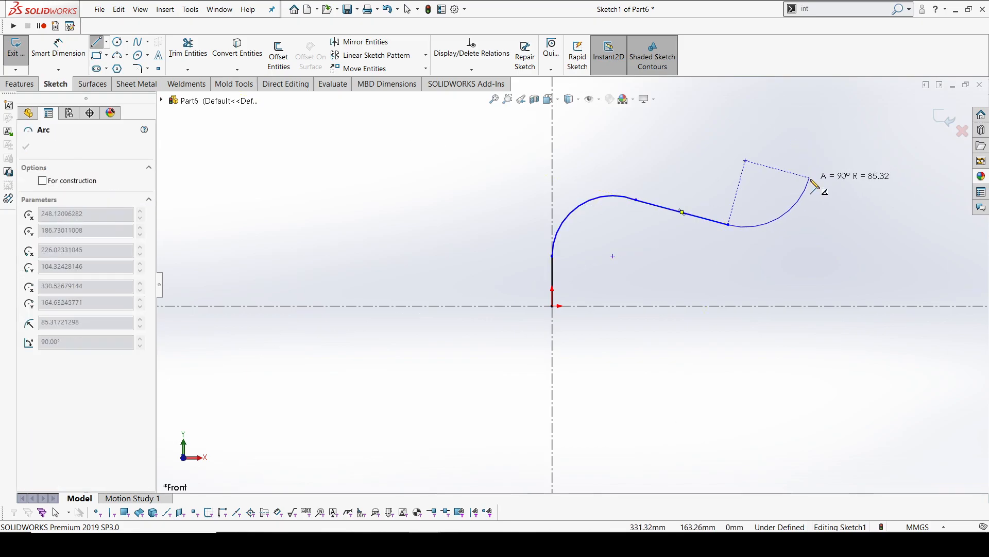
left_click(810, 178)
Continue the profile with a tangent backrest line about 475 mm long and a tangent arc curving away from the seat at its upper end
scroll(701, 175, "up", 3)
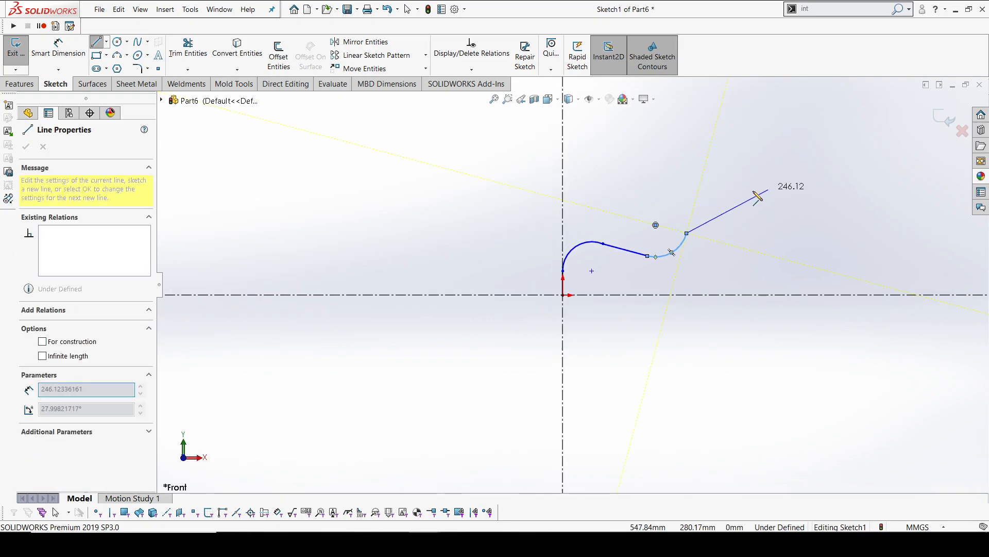
scroll(697, 157, "down", 2)
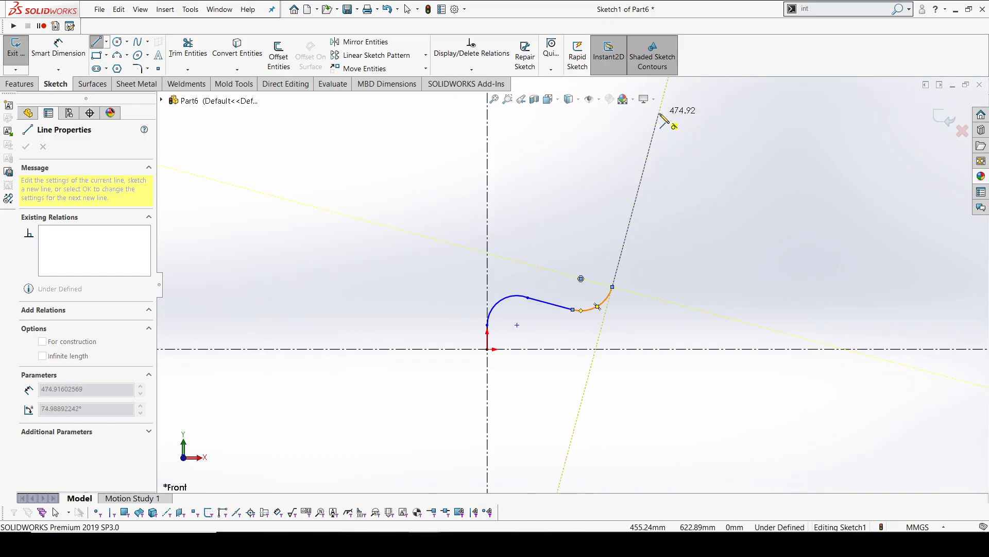
left_click(661, 115)
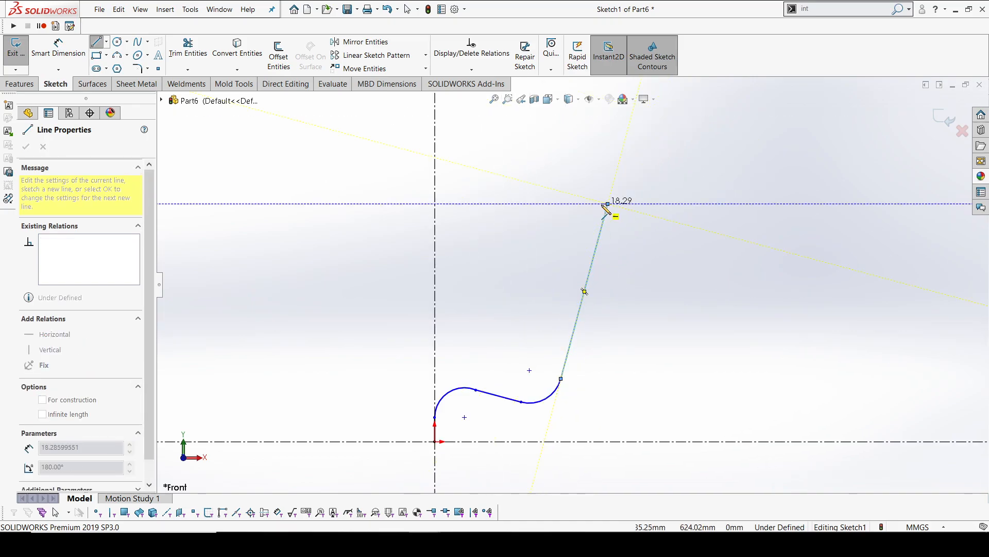
key("a")
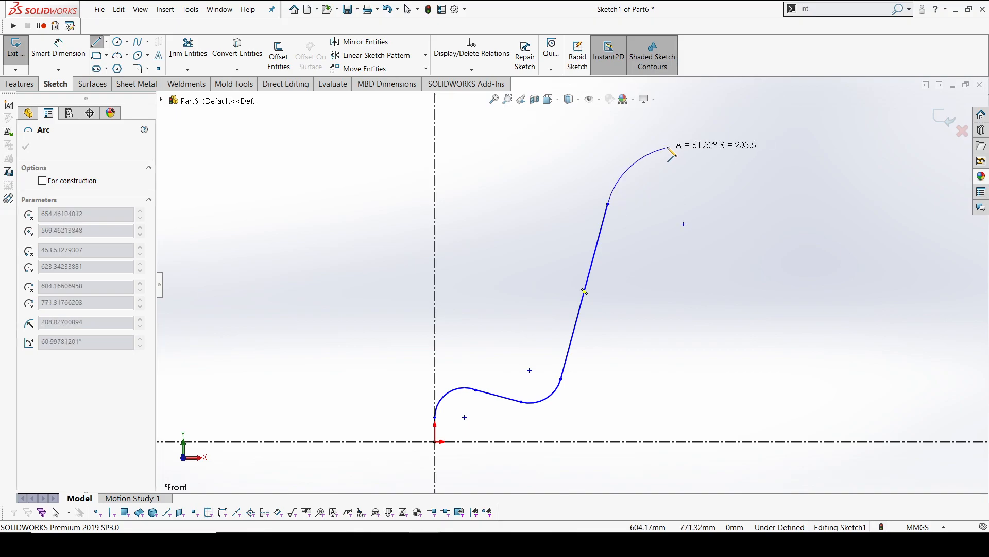
left_click(681, 139)
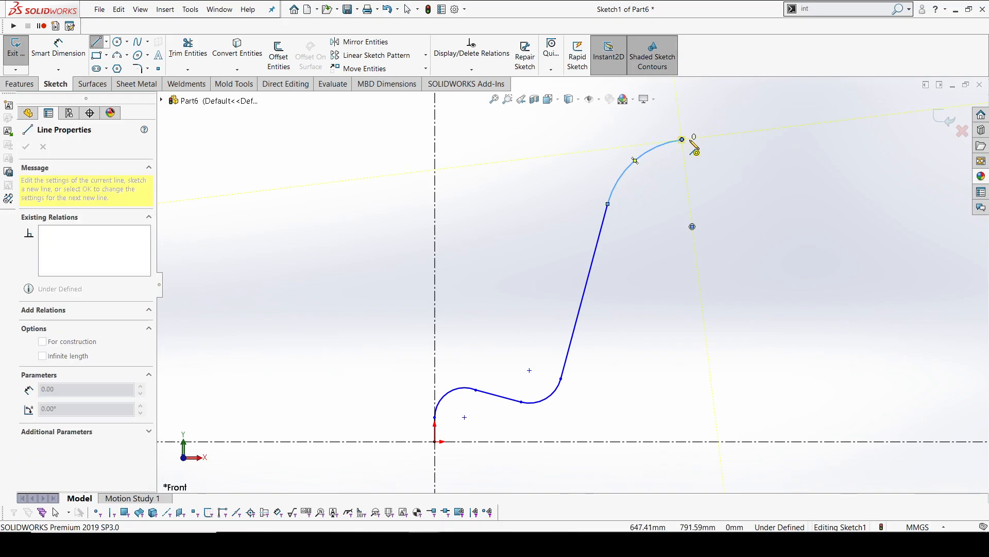
Extend the profile behind the backrest with an arc of about 56 mm radius, a reverse arc of about 141 mm radius, and a downward line
key("a")
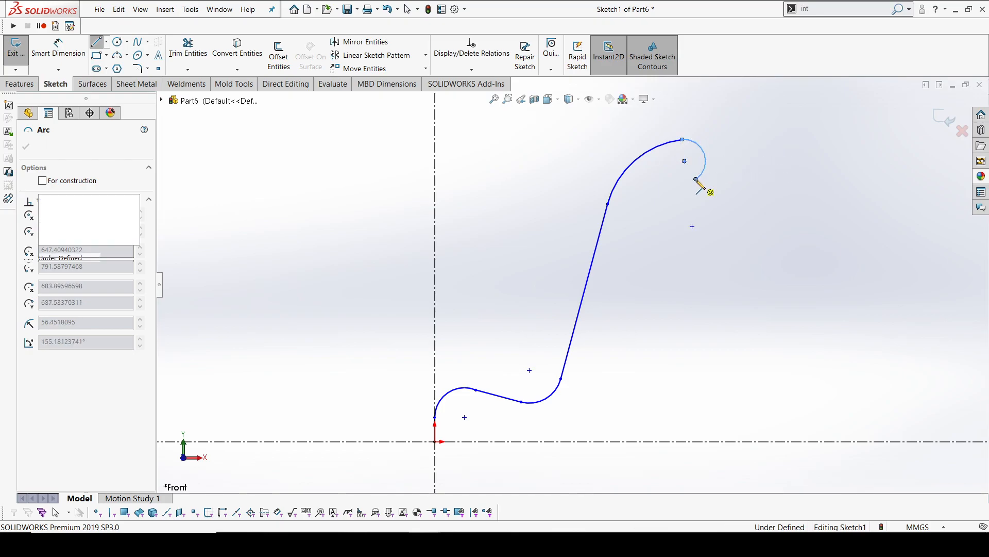
left_click(696, 179)
key("a")
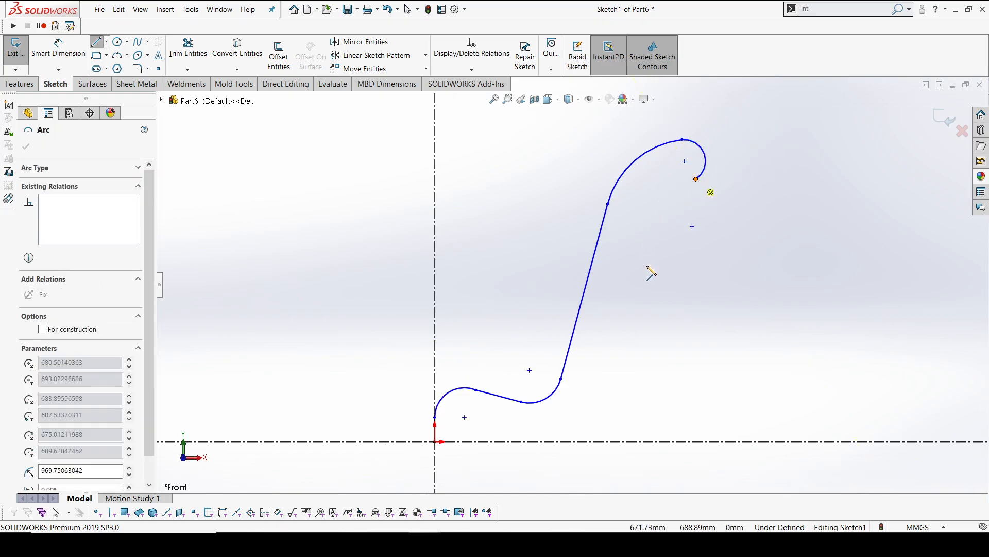
left_click(672, 240)
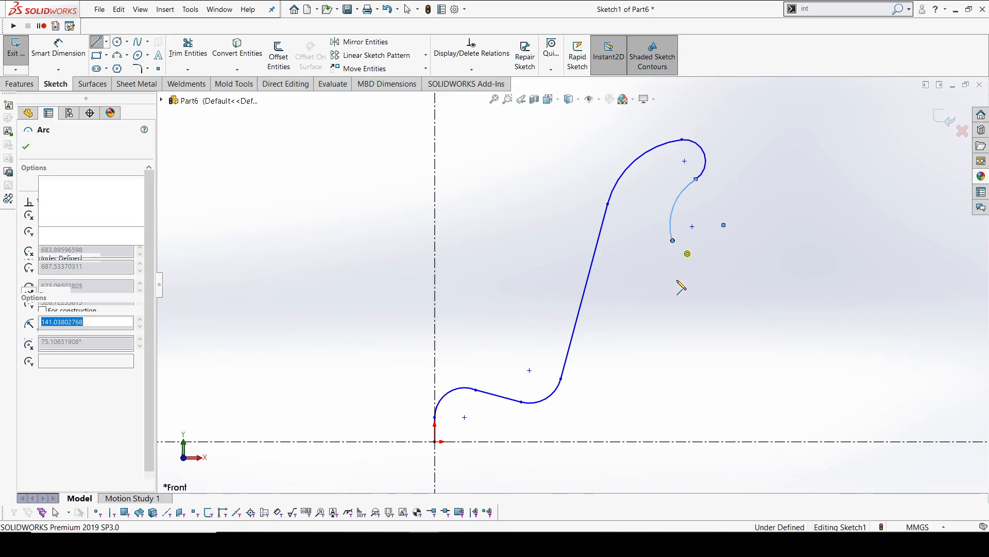
left_click(696, 358)
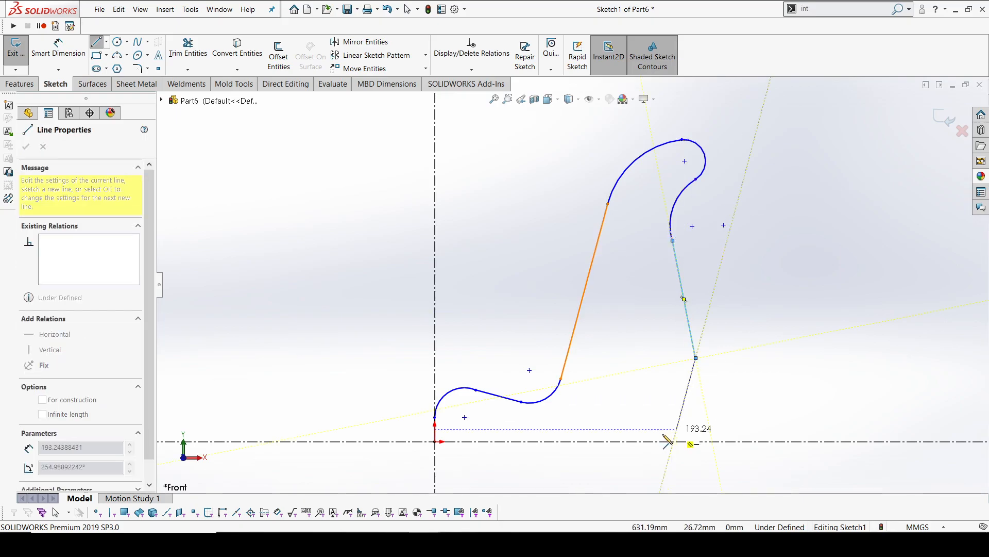
key("Escape")
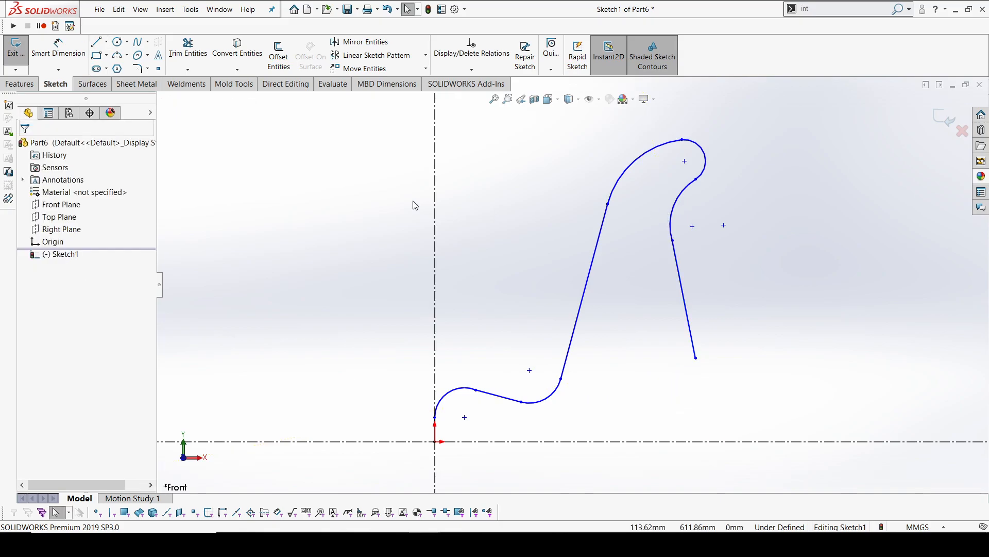
Dimension the short vertical line at the origin to 400 mm and place the dimension beside the profile
left_click(48, 45)
left_click(436, 425)
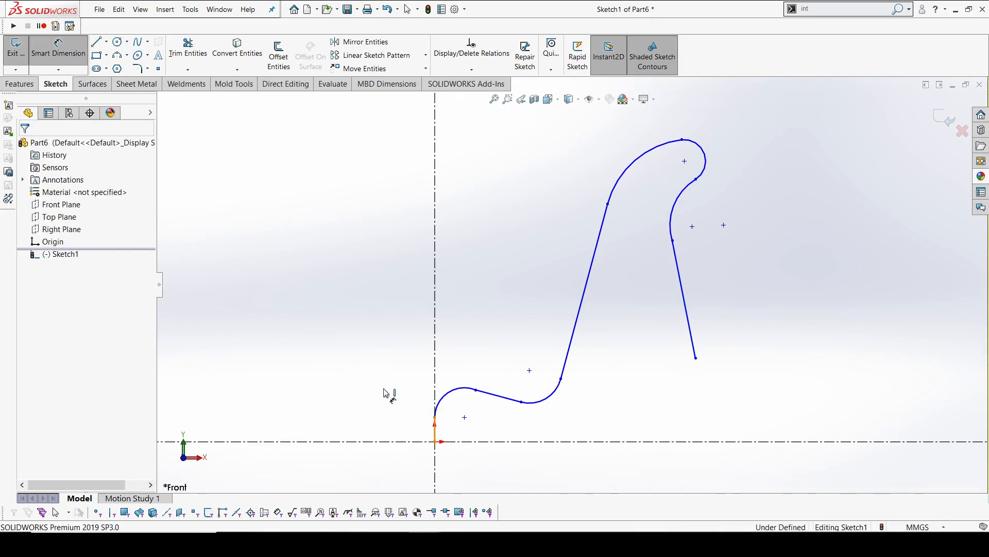
left_click(356, 405)
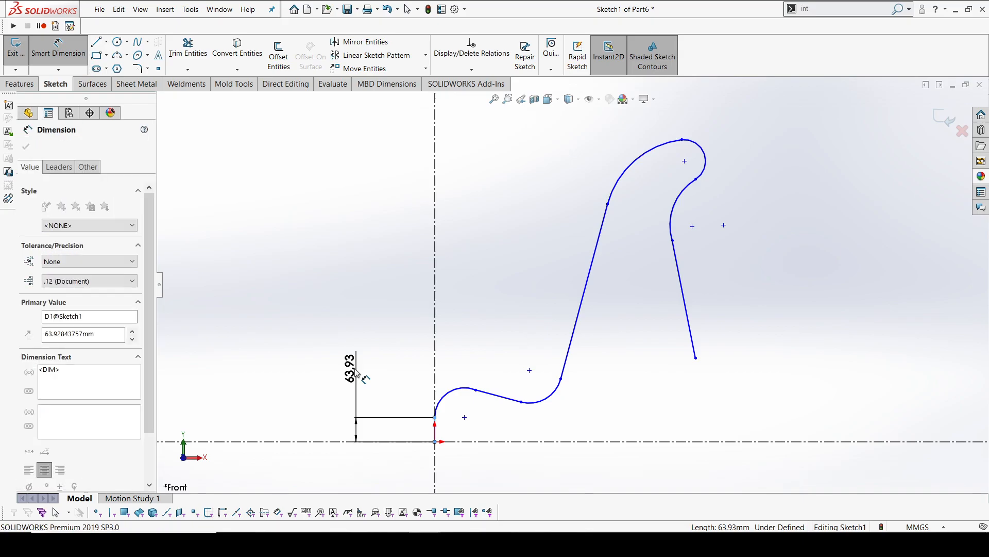
type("400")
key("Return")
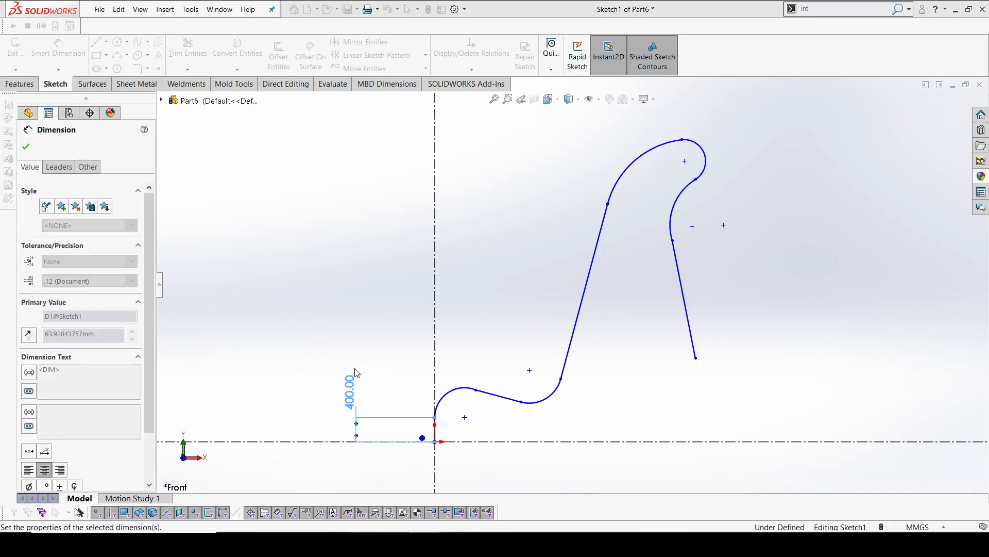
left_click_drag(351, 370, 345, 348)
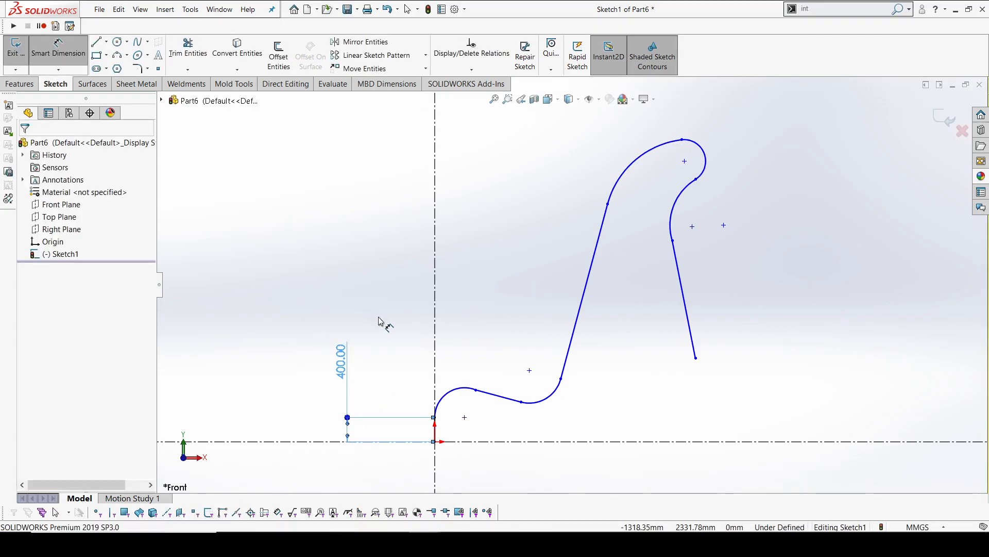
Dimension the front seat arc's radius to 600 mm
left_click(467, 392)
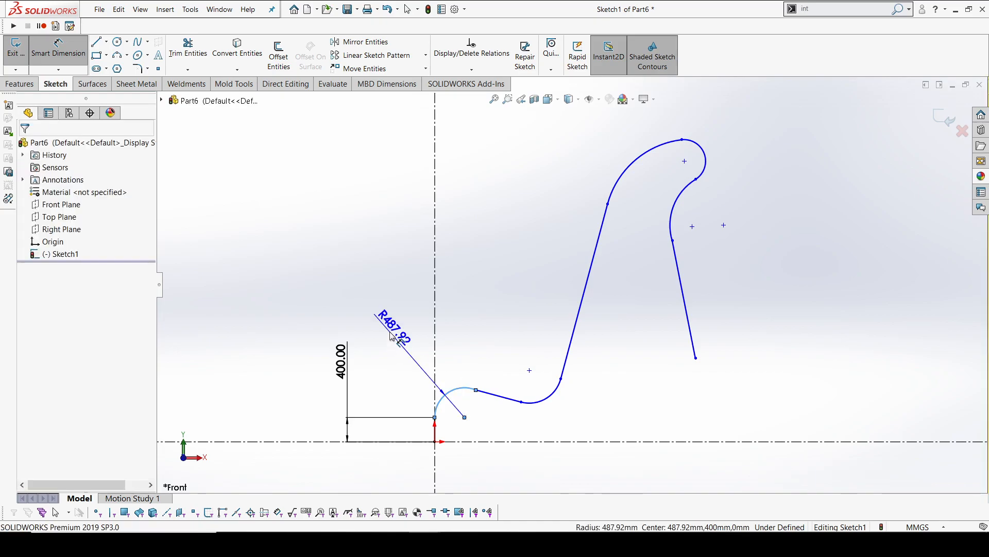
left_click(395, 338)
type("400")
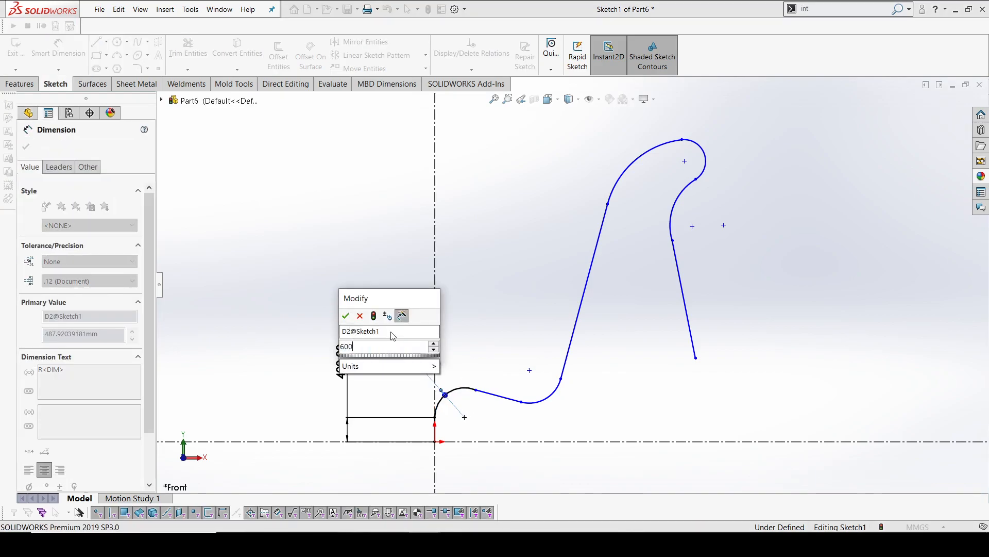
key("Return")
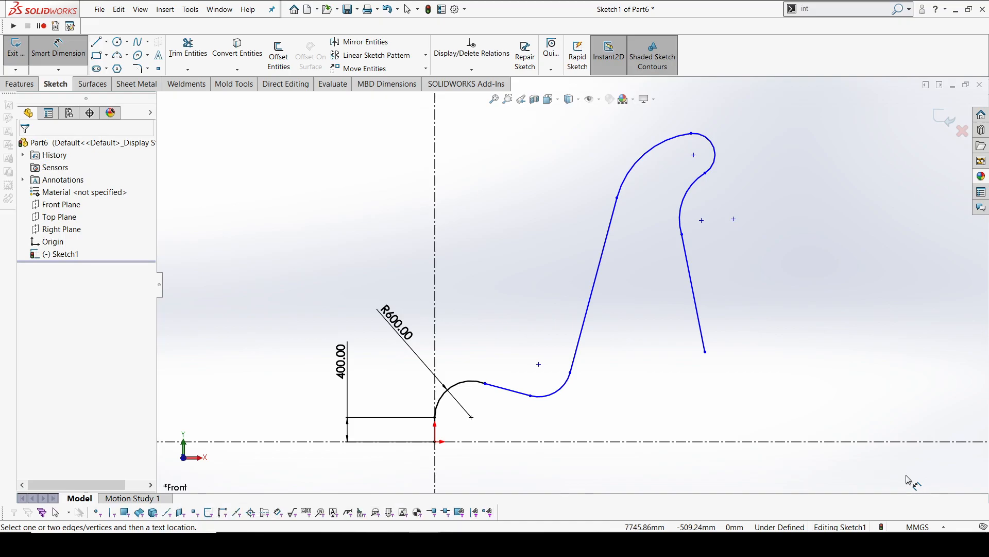
Add a tangent relation between the front seat arc and the adjoining sloping seat line
left_click(435, 306)
left_click(492, 387)
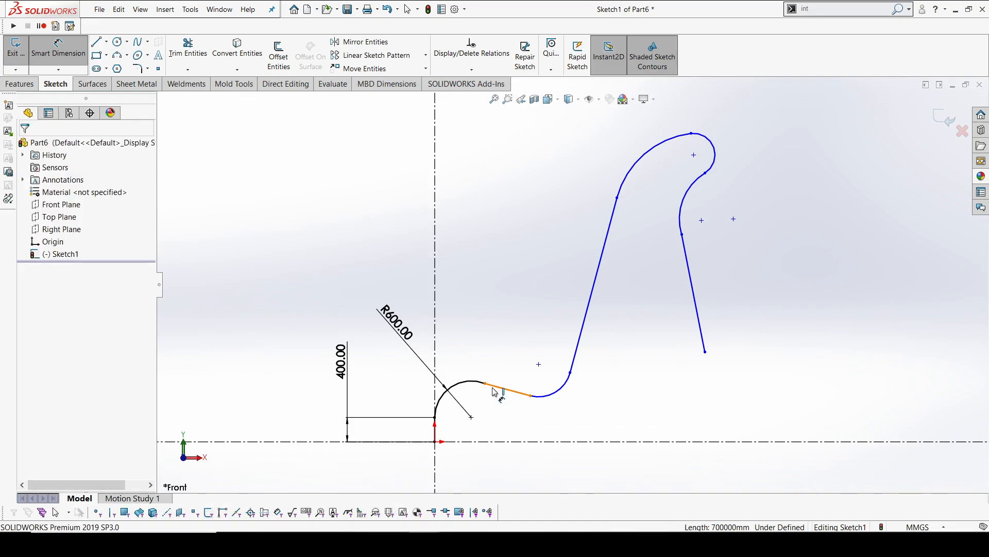
key("Escape")
left_click(478, 384)
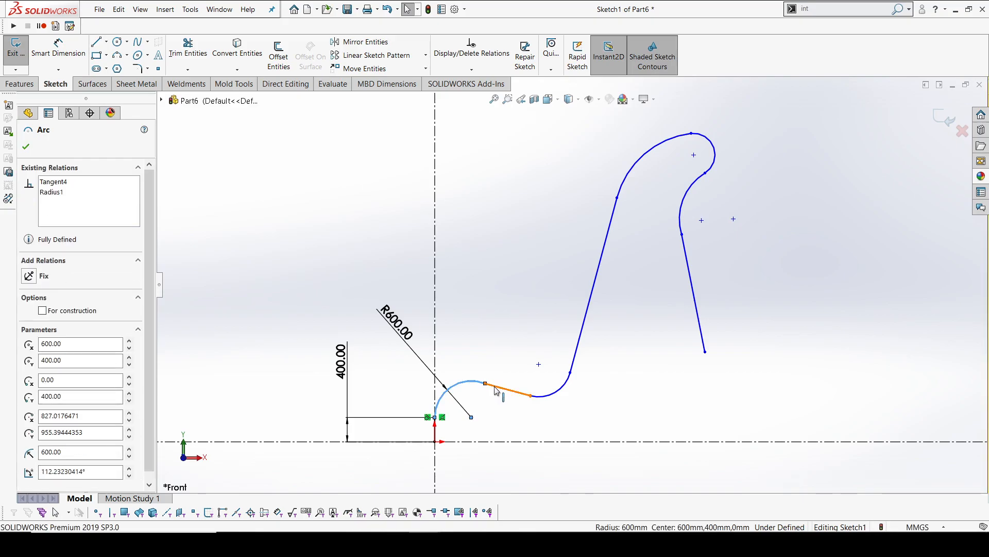
left_click(495, 386, "ctrl")
left_click(524, 342)
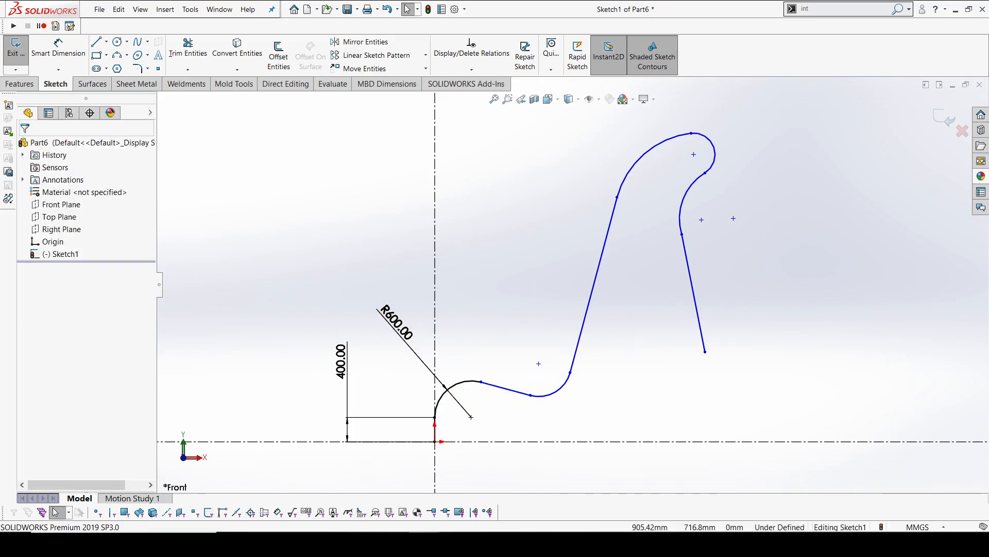
Dimension the angle between the sloping seat line and the vertical centerline to 100 degrees
left_click(935, 528)
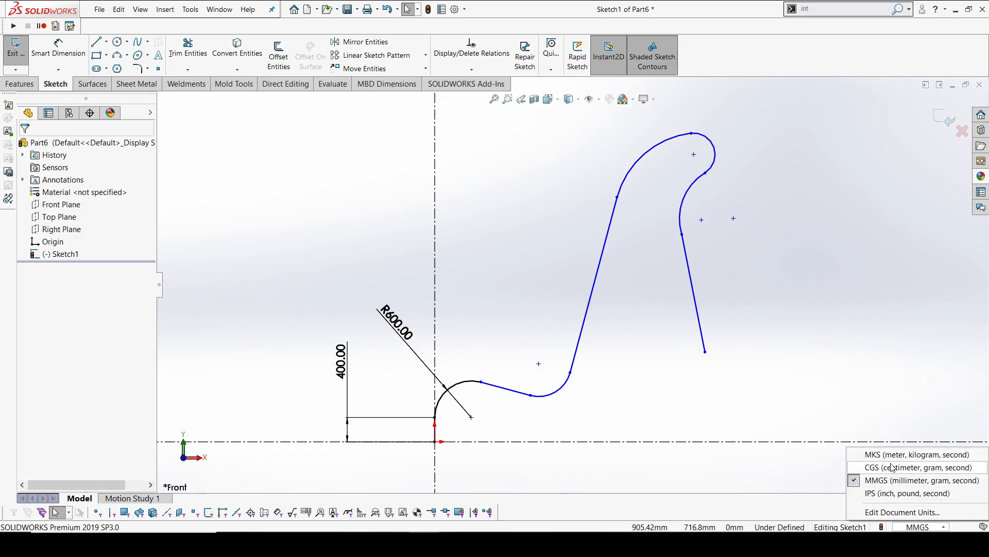
left_click(59, 47)
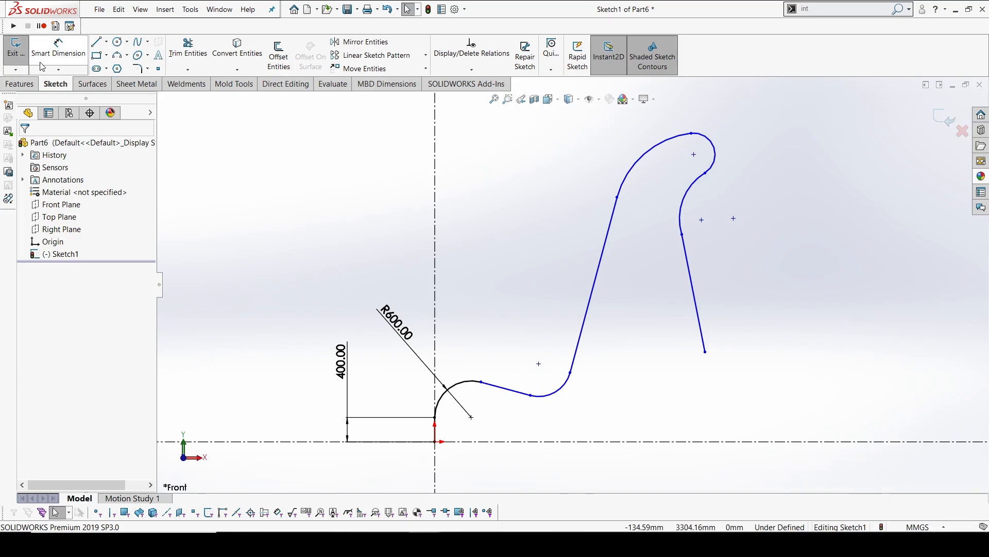
left_click(505, 388)
left_click(435, 320)
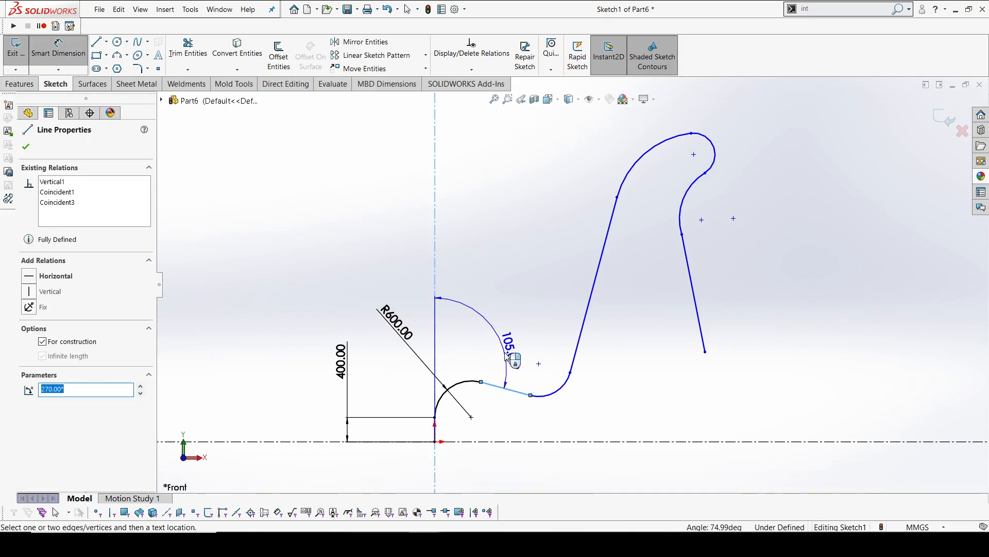
left_click(500, 357)
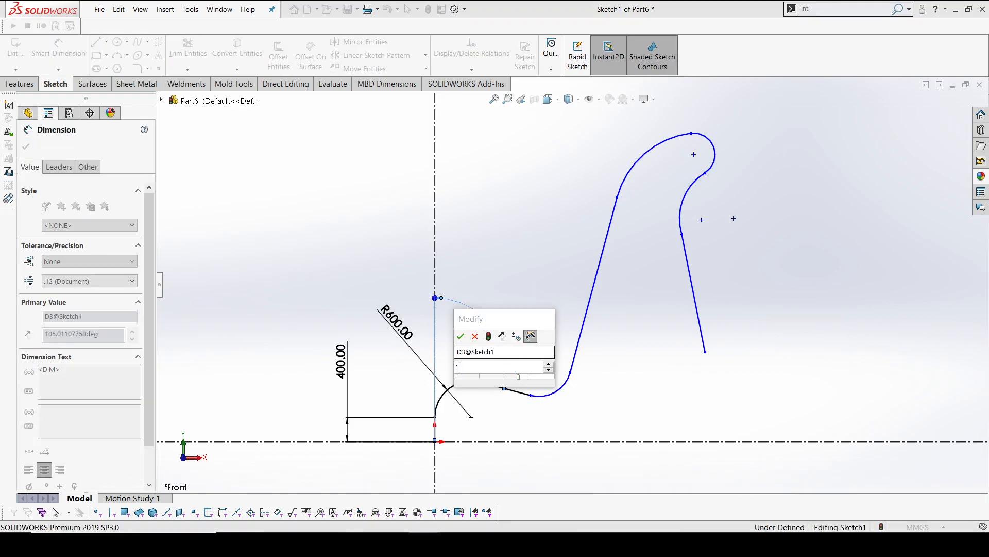
type("100")
key("Return")
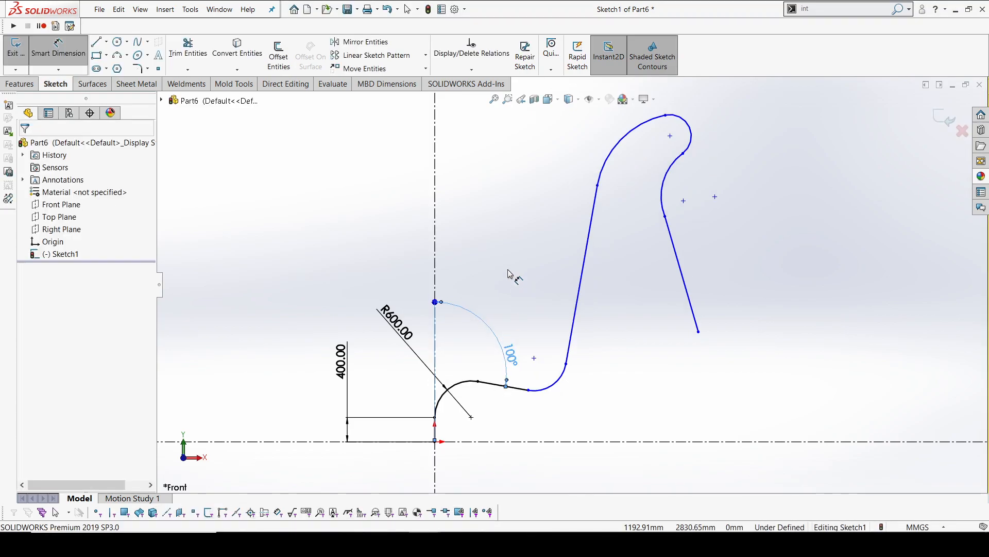
Dimension the radius of the arc joining the seat line to the backrest line to 600 mm
left_click(563, 380)
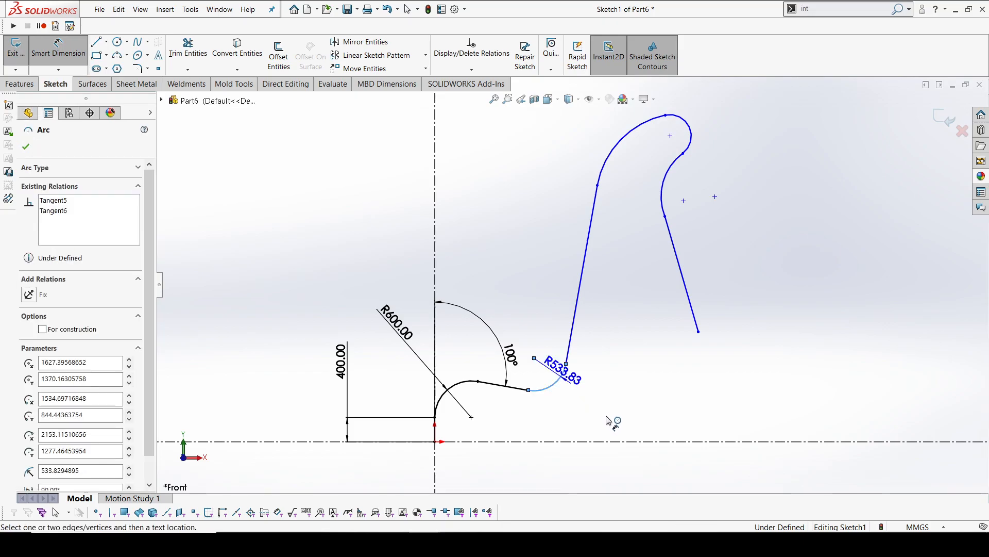
left_click(561, 407)
type("600")
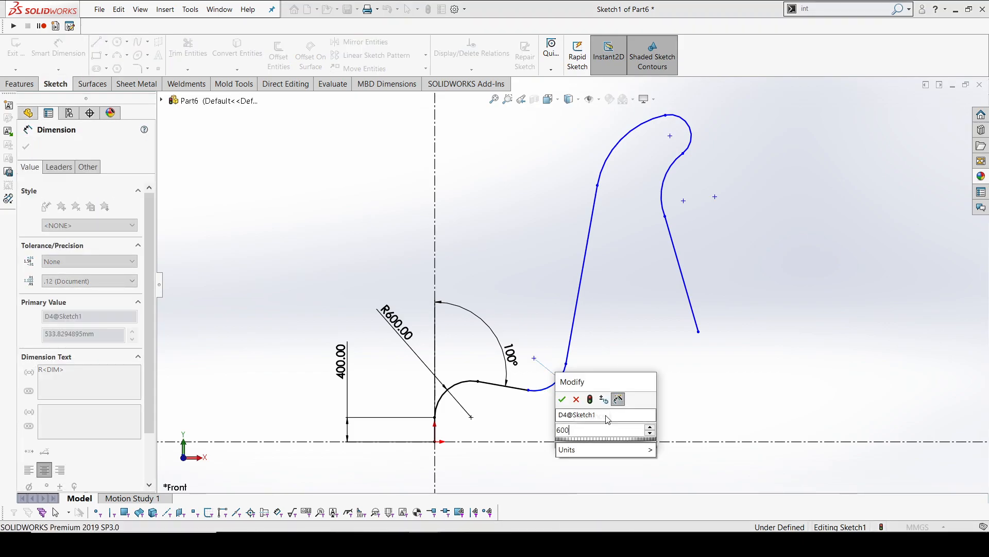
key("Return")
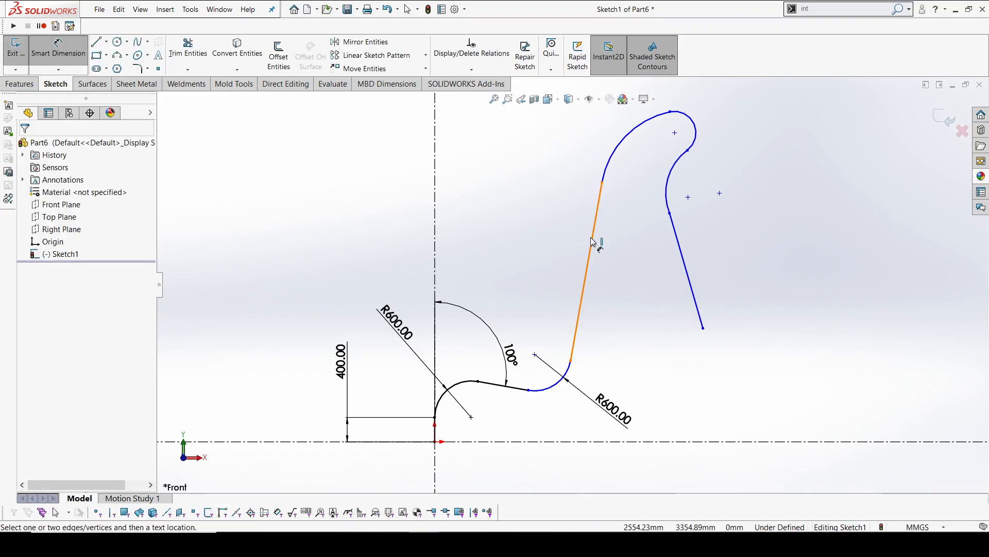
Dimension the angle between the long backrest line and the vertical centerline, placing the dimension above the profile
left_click(590, 250)
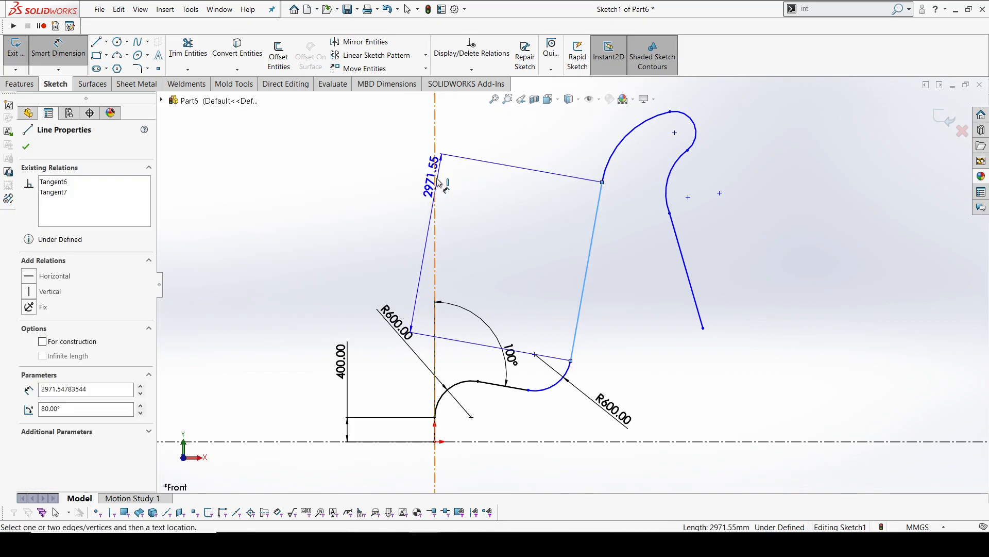
left_click(436, 184)
left_click(508, 178)
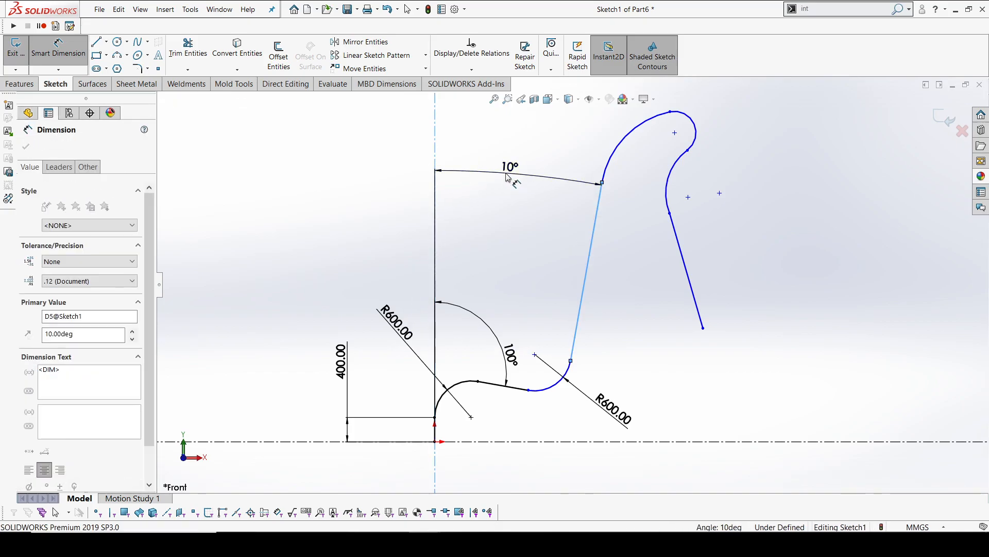
left_click(466, 157)
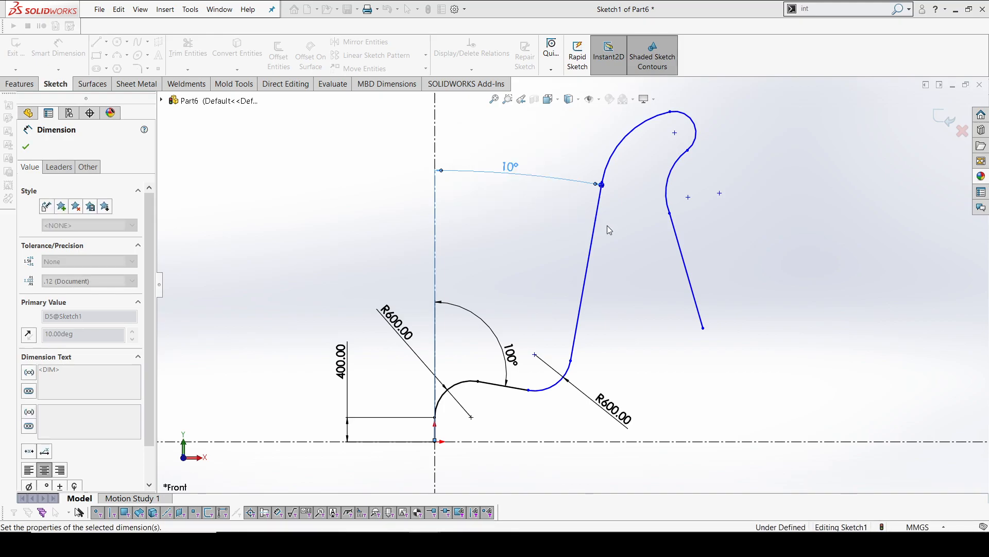
Dimension the radius of the arc at the upper end of the backrest line to 1000 mm
scroll(625, 164, "down", 2)
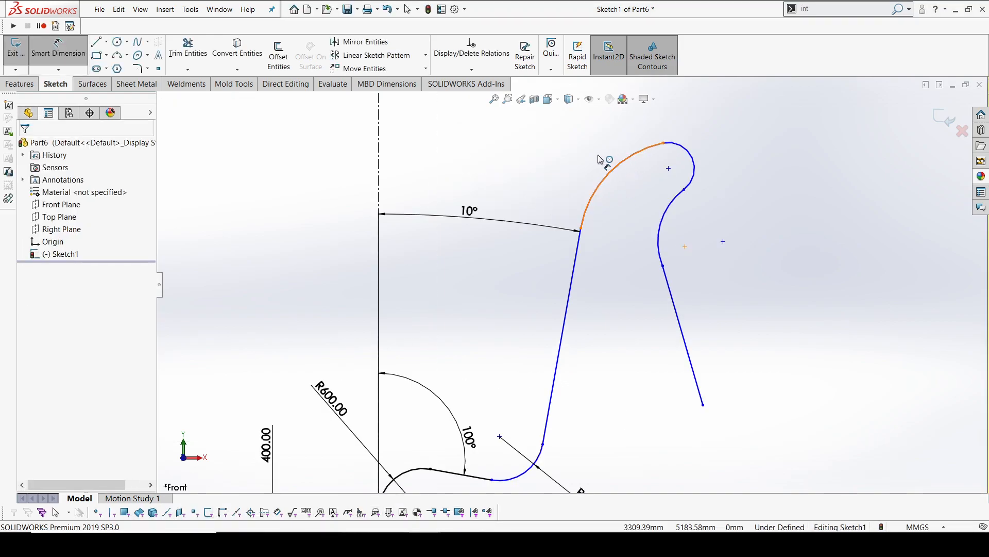
left_click(602, 164)
left_click(563, 152)
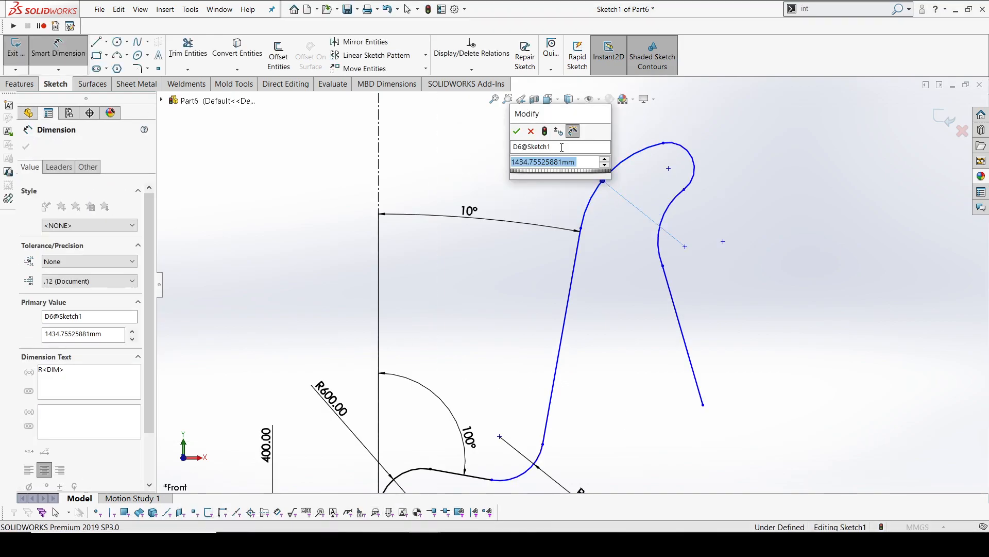
type("1000")
key("Return")
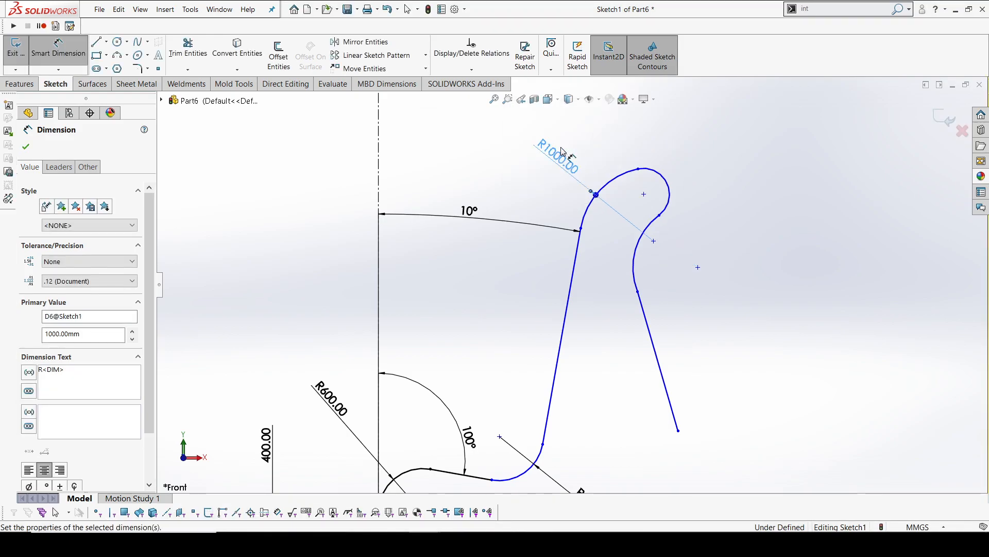
Dimension the horizontal distance from the vertical centerline to the center of the small top arc to 2800 mm
scroll(595, 152, "up", 3)
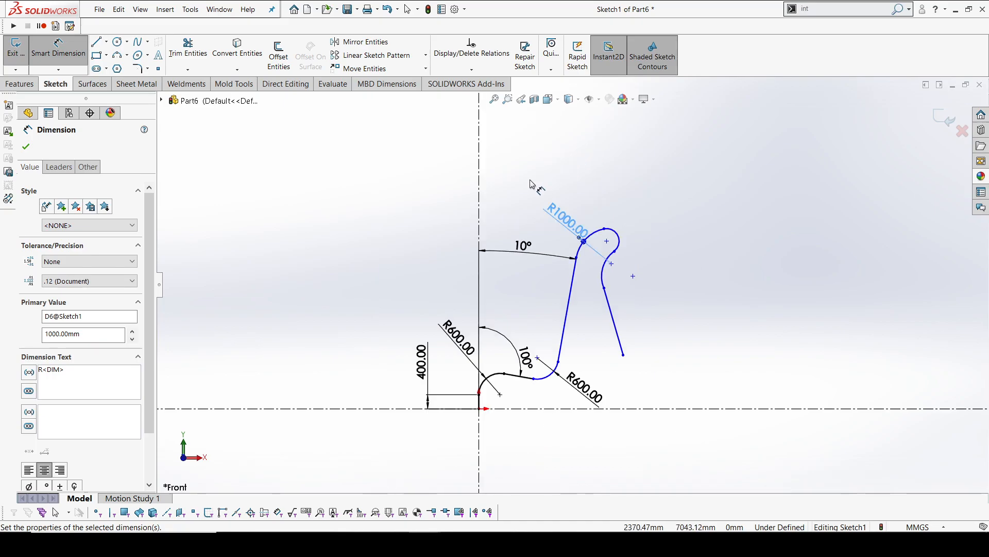
scroll(487, 185, "down", 1)
left_click(485, 184)
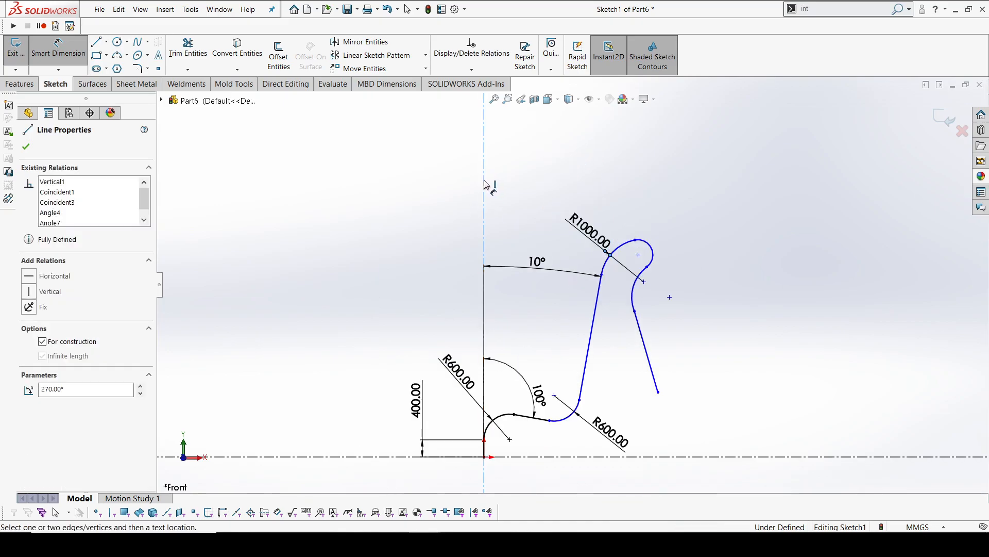
left_click(639, 255)
left_click(557, 153)
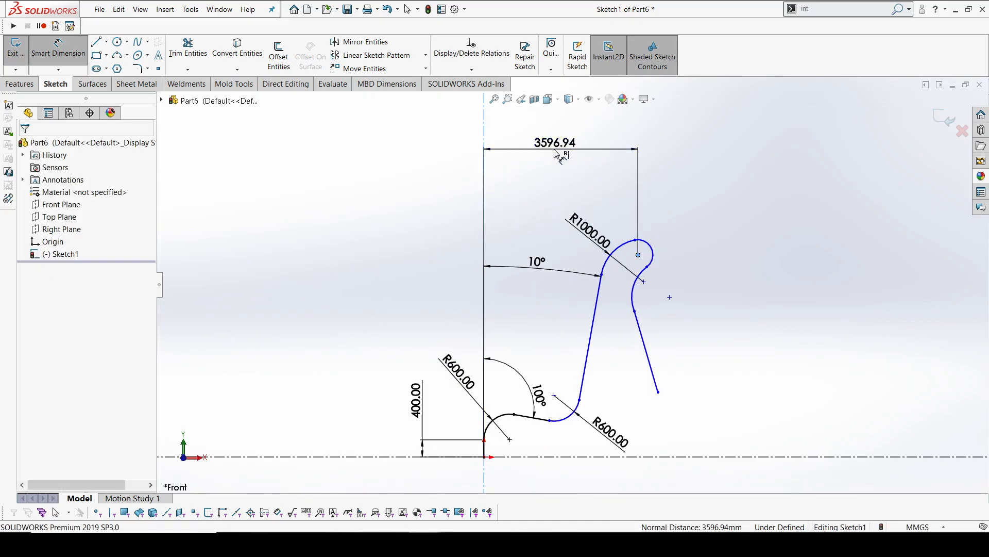
left_click(554, 153)
type("2800")
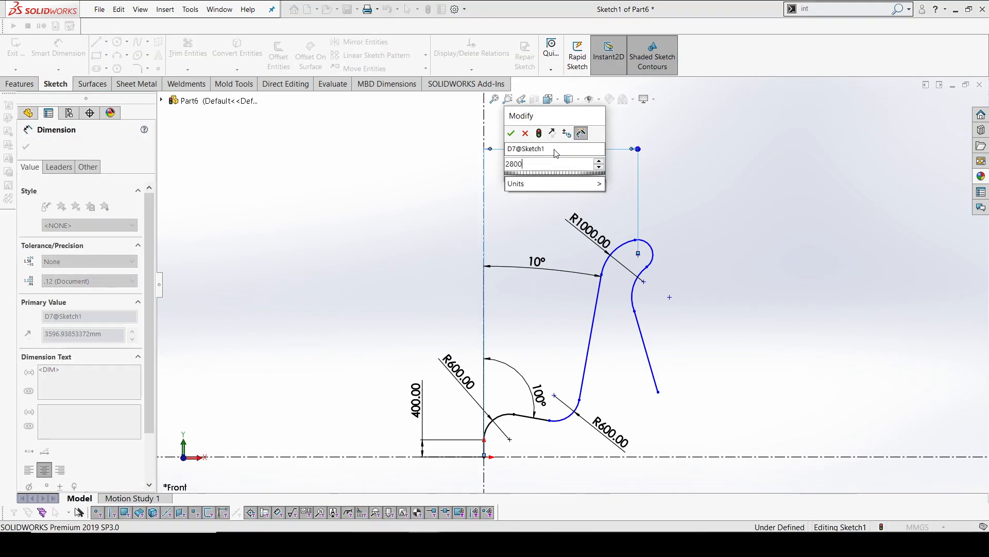
key("Return")
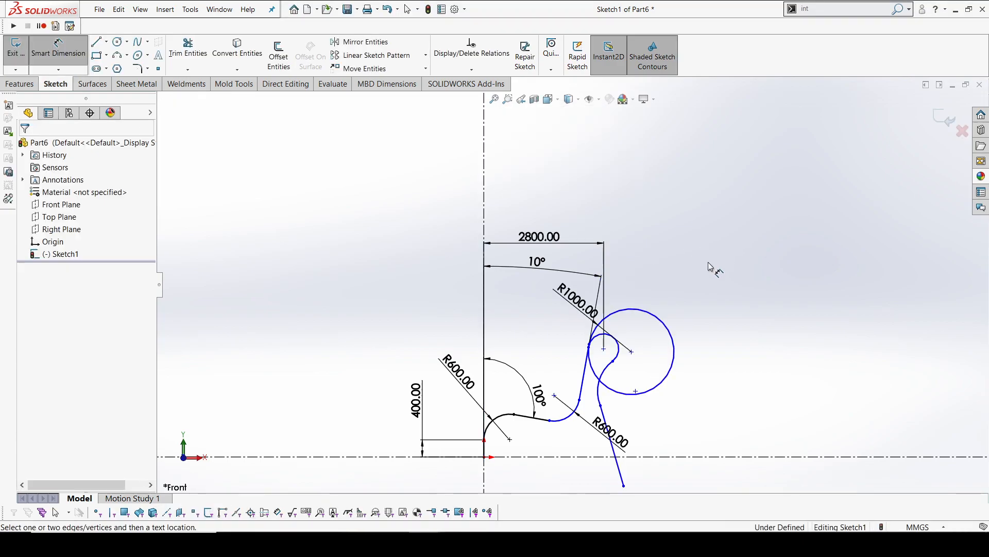
Dimension the height of the small top arc's center above the horizontal centerline to 3000 mm
left_click(605, 349)
left_click(726, 456)
left_click(758, 408)
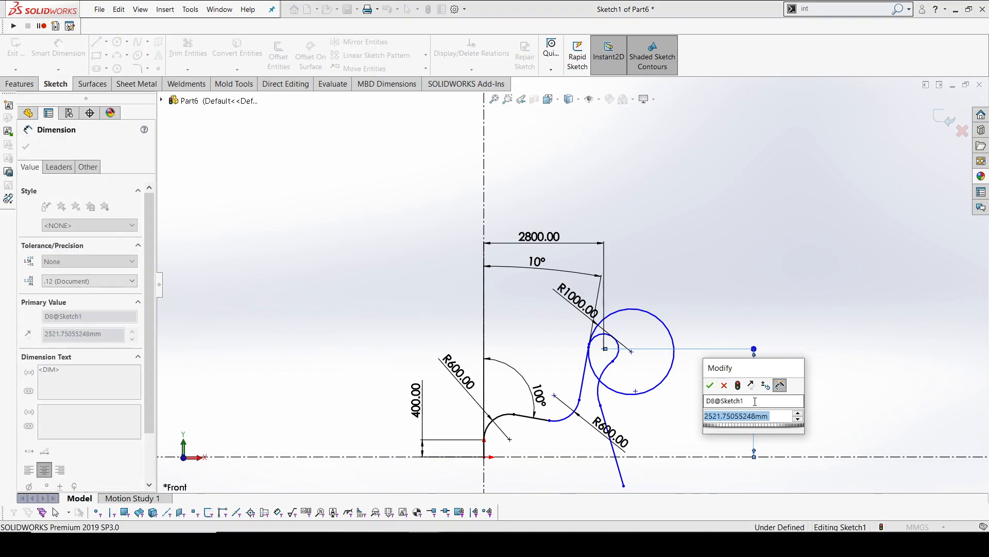
type("3")
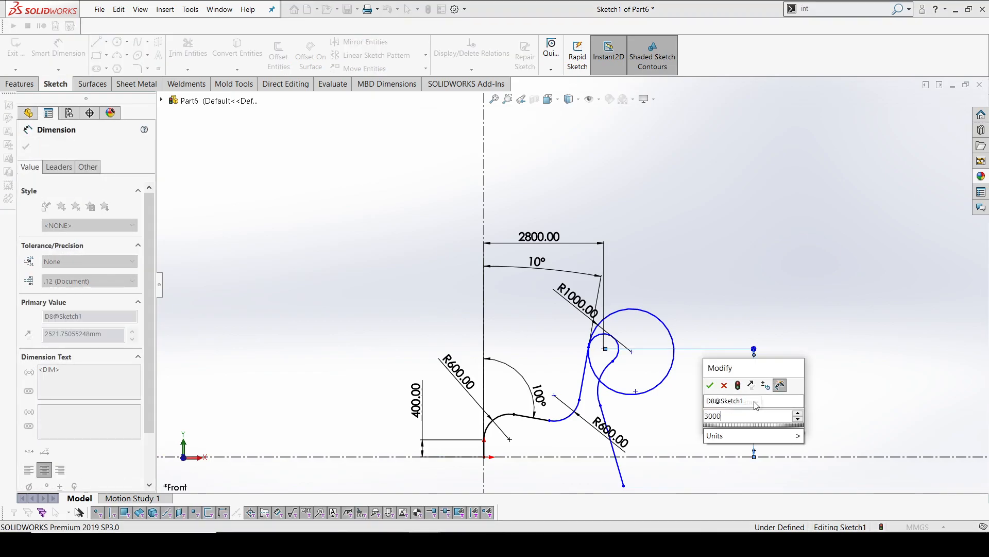
type("000")
key("Return")
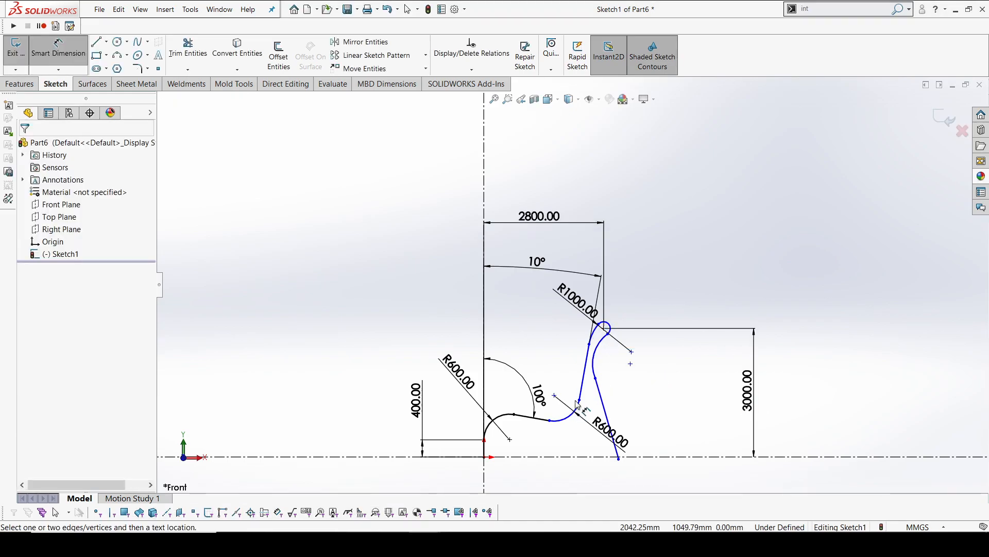
Dimension the radius of the reverse arc behind the backrest to 800 mm
scroll(575, 401, "down", 4)
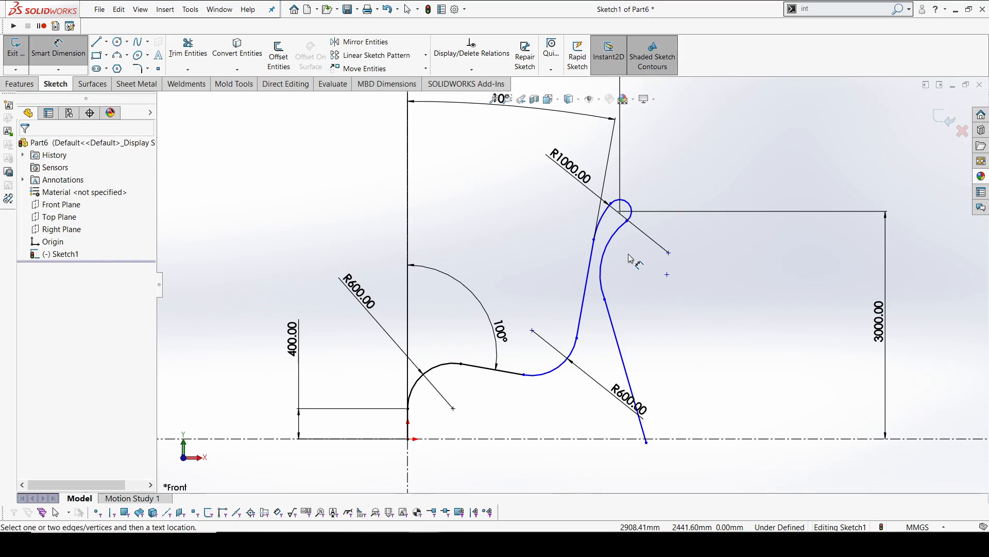
scroll(633, 255, "down", 2)
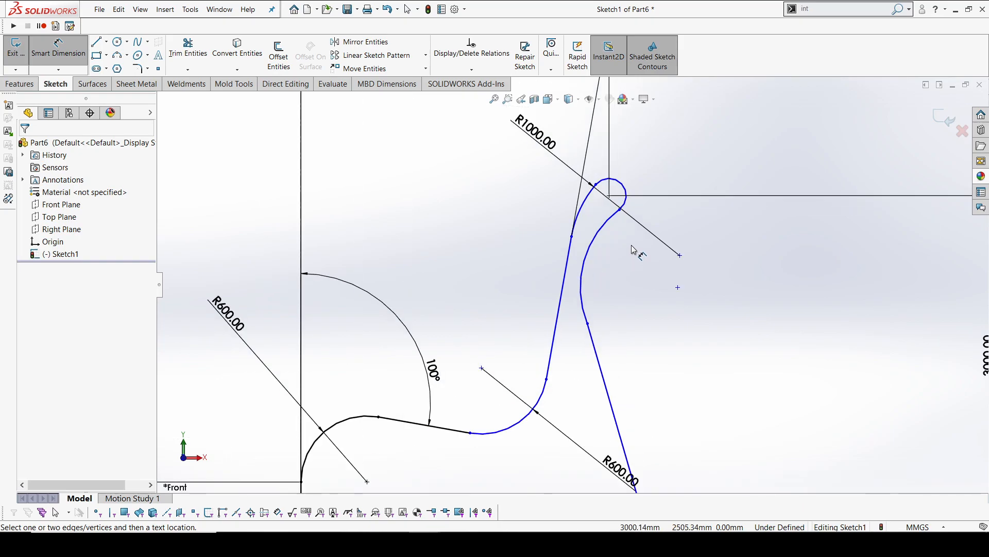
left_click(611, 226)
left_click(634, 286)
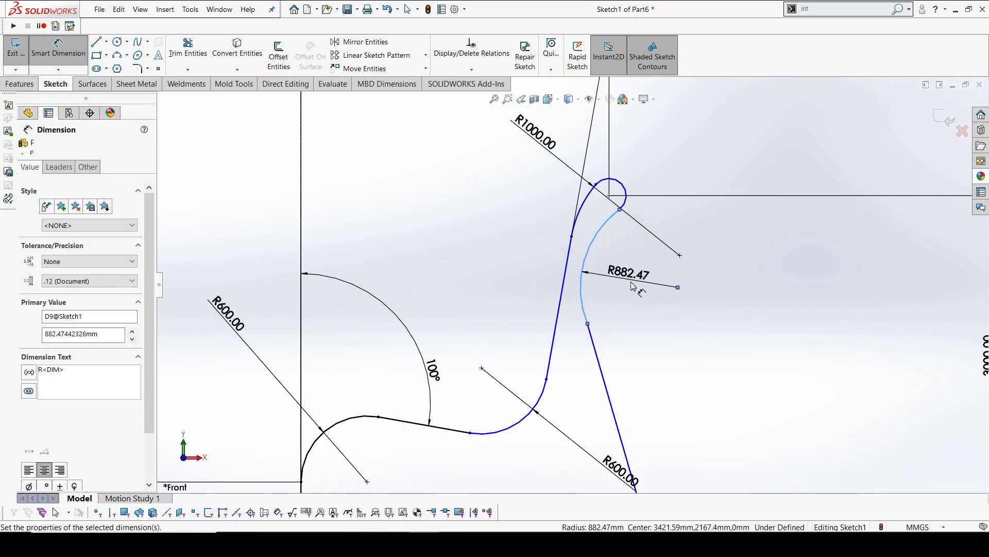
type("800")
key("Return")
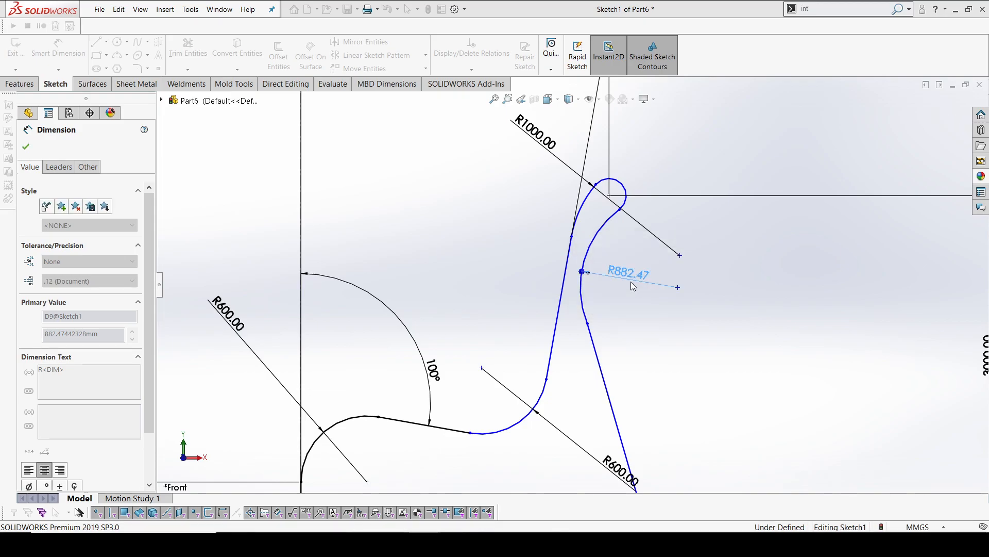
Dimension the angle between the backrest line and the rear downward line to 30 degrees
left_click(559, 309)
left_click(603, 350)
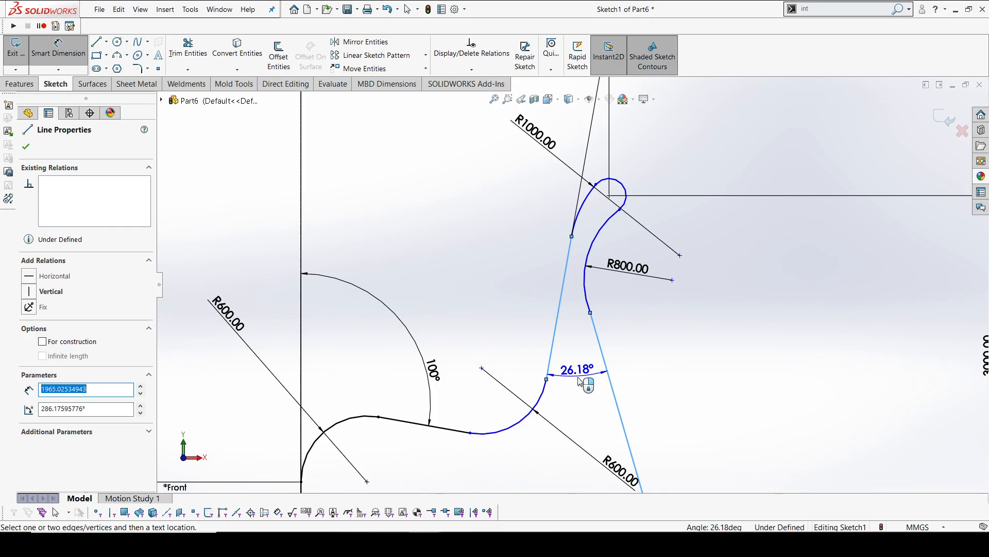
left_click(582, 387)
type("30")
key("Return")
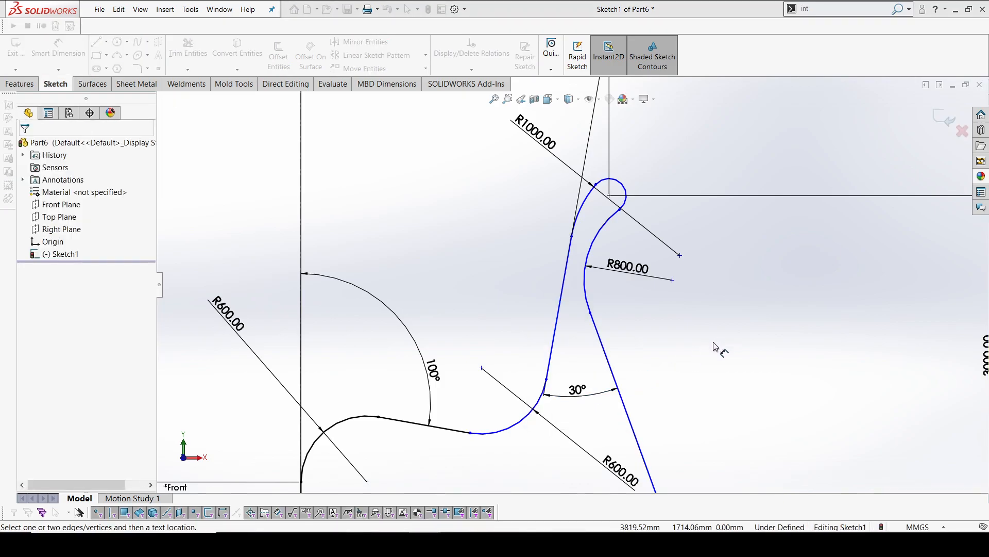
Dimension the horizontal distance from the vertical centerline to the center of the arc between seat and backrest to 1200 mm
scroll(714, 342, "up", 1)
scroll(707, 346, "up", 1)
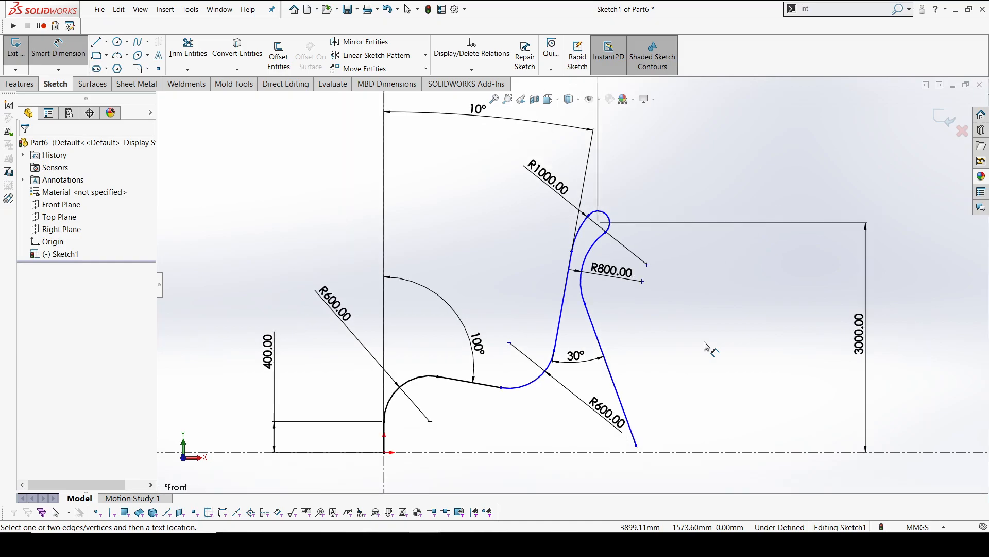
scroll(707, 346, "up", 2)
scroll(614, 240, "down", 1)
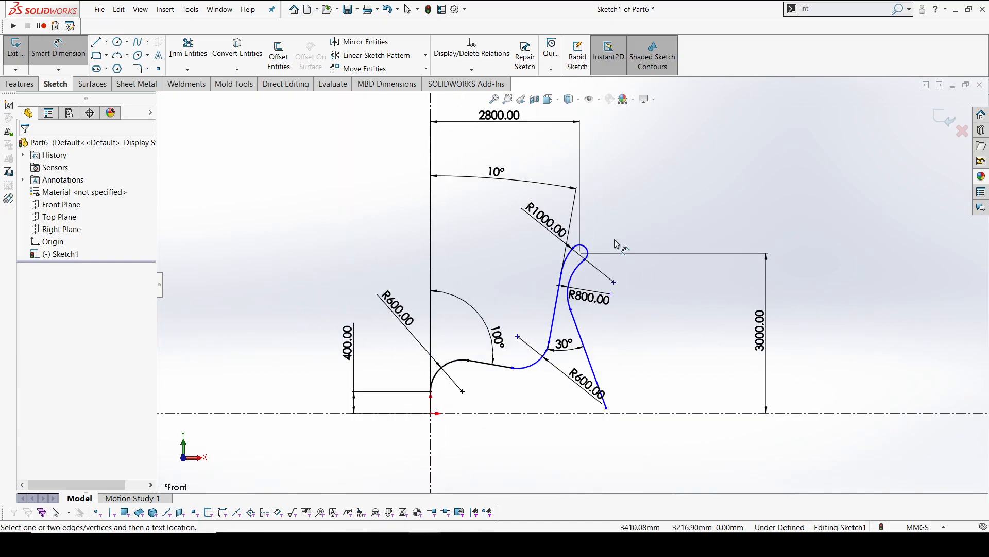
left_click(518, 338)
left_click(431, 267)
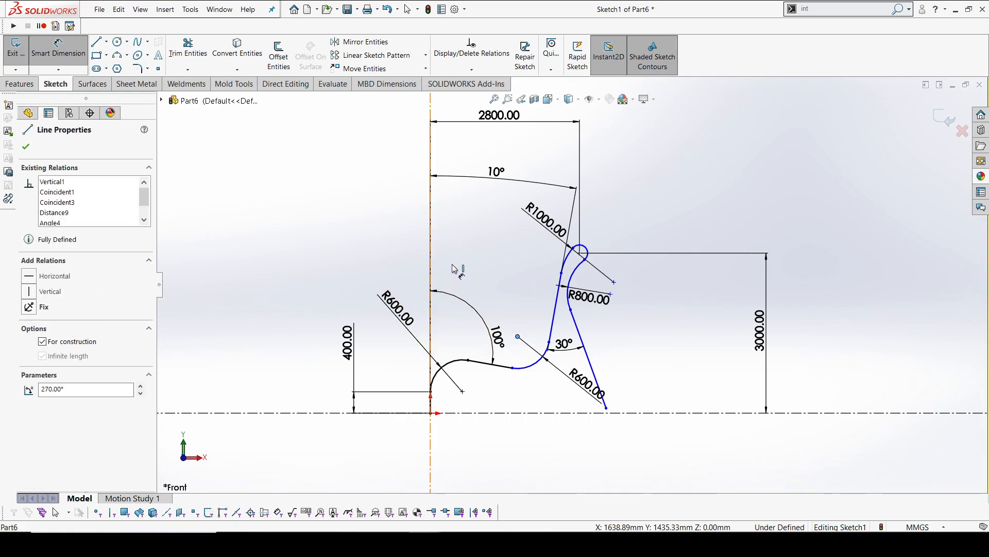
left_click(455, 269)
type("12")
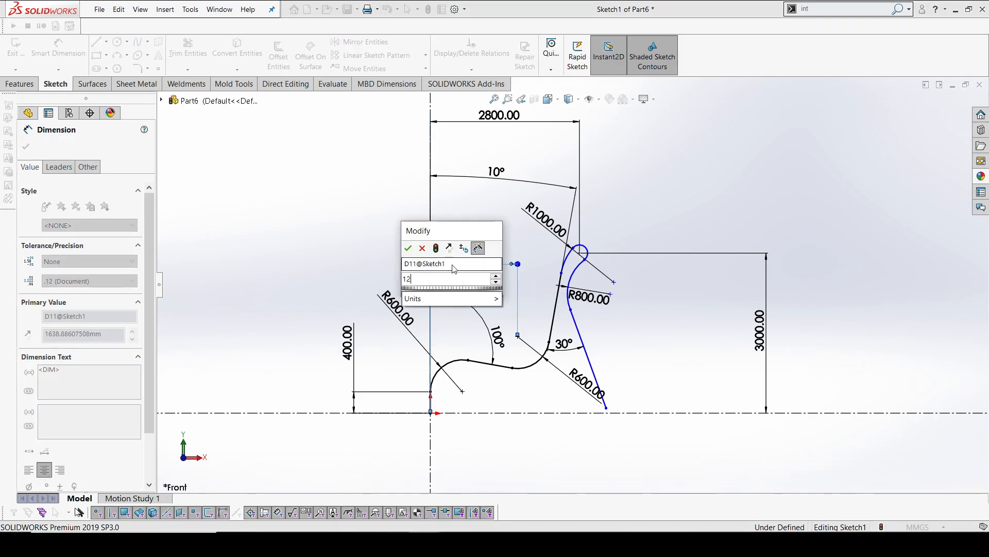
key("Escape")
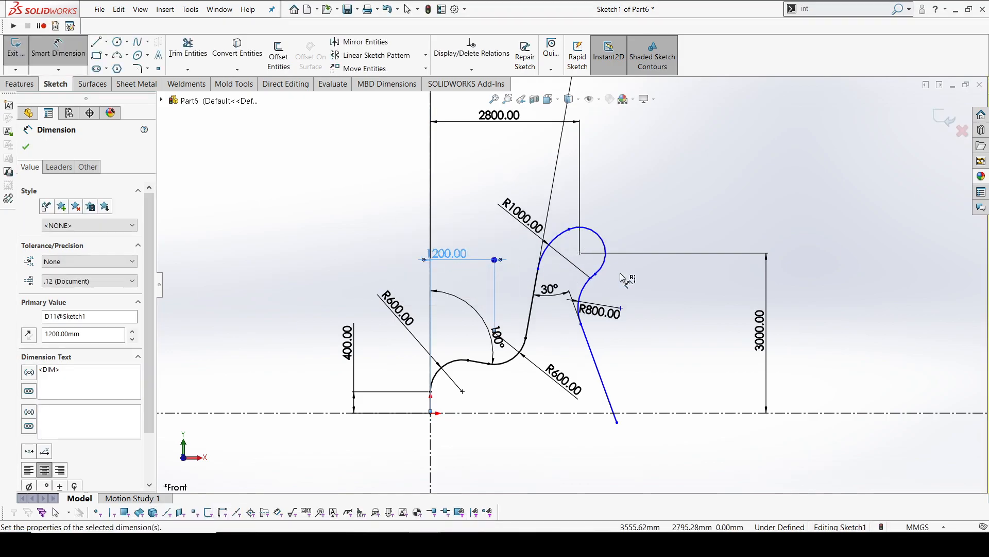
Dimension the radius of the small arc at the top of the backrest to 150 mm
left_click(640, 316)
left_click(597, 236)
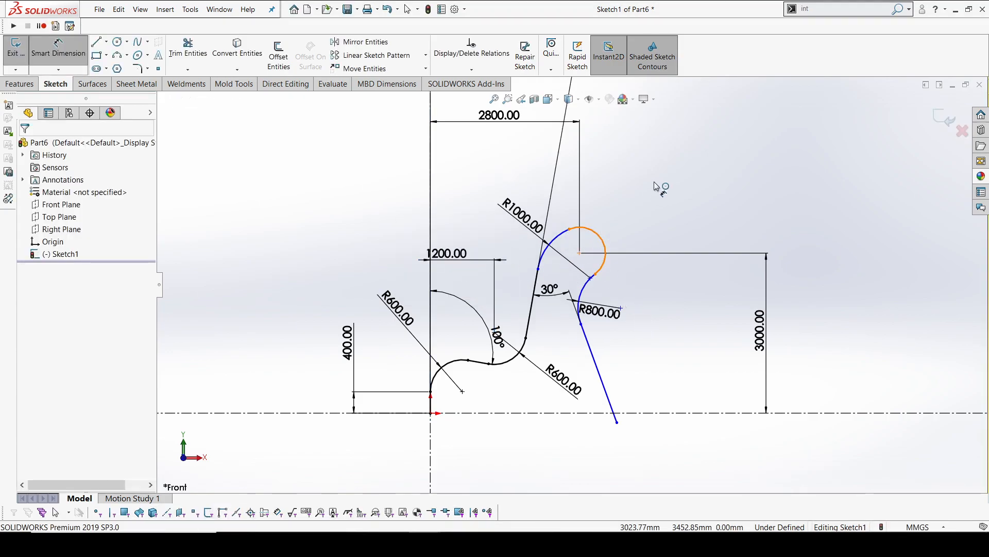
left_click(654, 184)
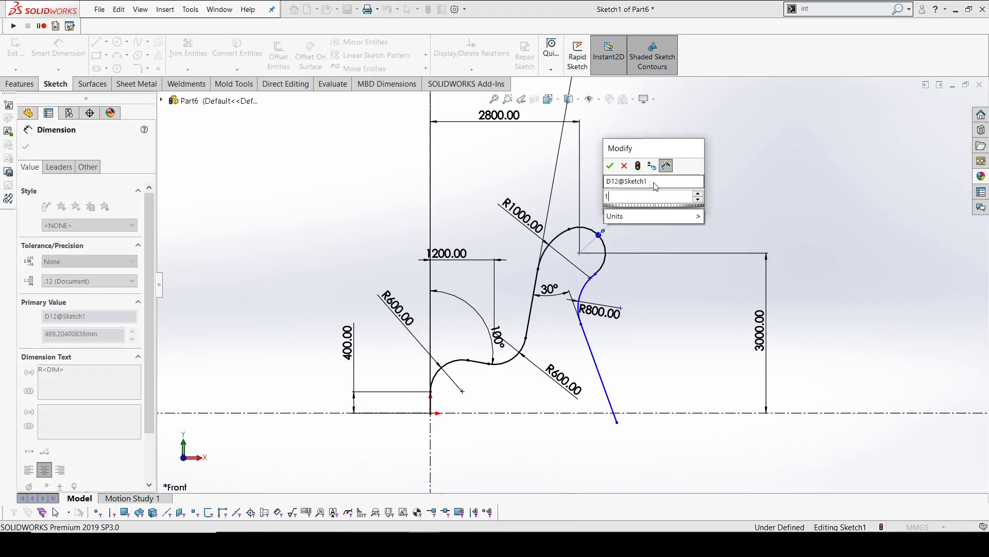
type("150")
key("Return")
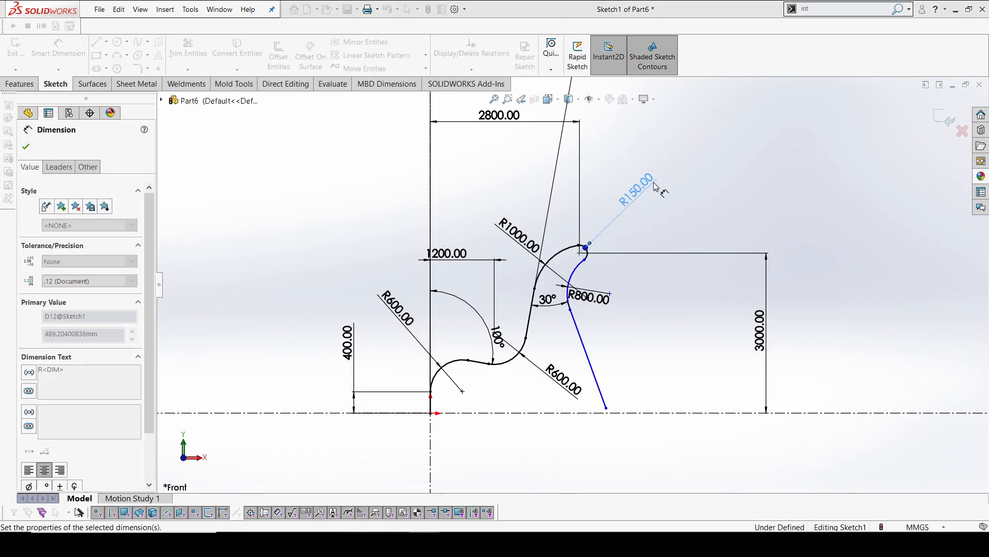
left_click(684, 194)
Shorten the rear downward line by moving its free lower endpoint up, well above the horizontal centerline
scroll(586, 316, "down", 3)
scroll(585, 318, "up", 3)
scroll(561, 336, "down", 2)
scroll(560, 317, "down", 2)
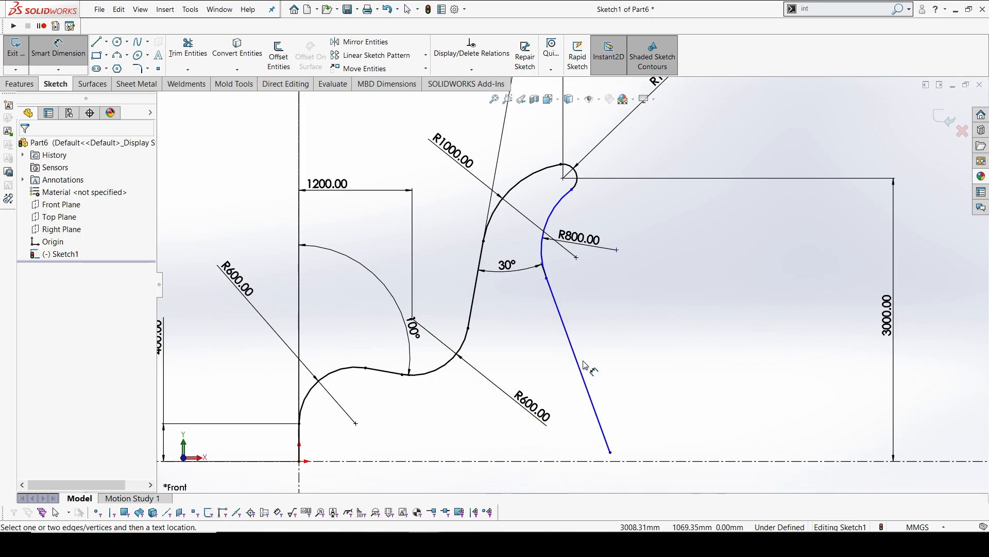
key("Escape")
left_click_drag(611, 453, 570, 369)
Sketch a three-point arc from the rear line's lower end to the horizontal centerline, bulging outward to the rear
left_click(119, 55)
left_click(571, 367)
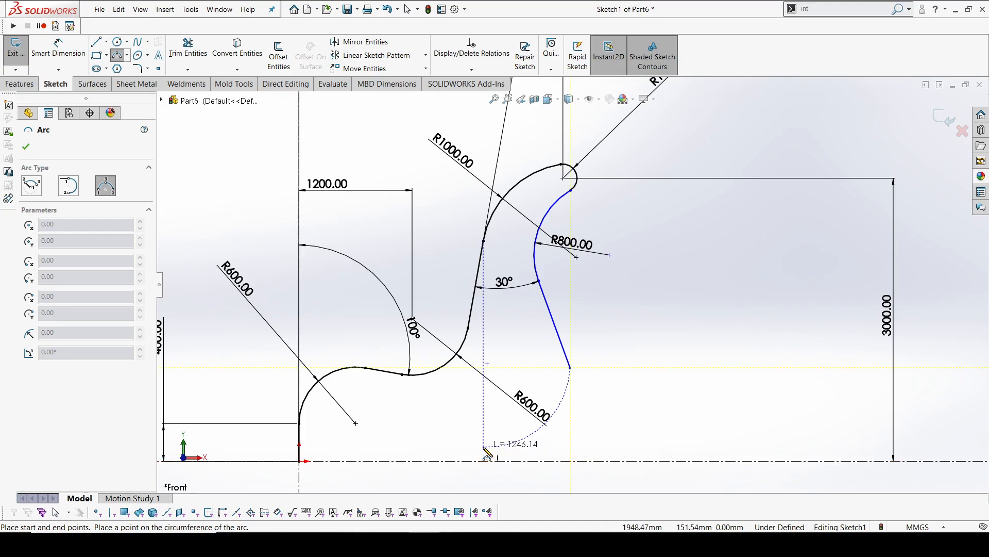
left_click(462, 460)
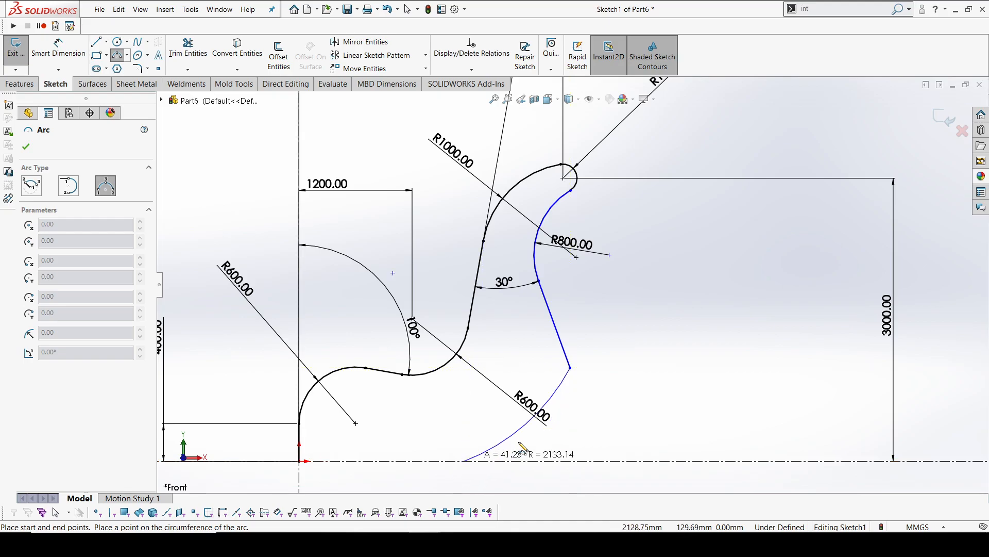
left_click(553, 436)
key("Escape")
Make the large rear arc tangent to the horizontal centerline and extend its free end forward past the tangent point, slightly above the centerline
left_click(553, 435)
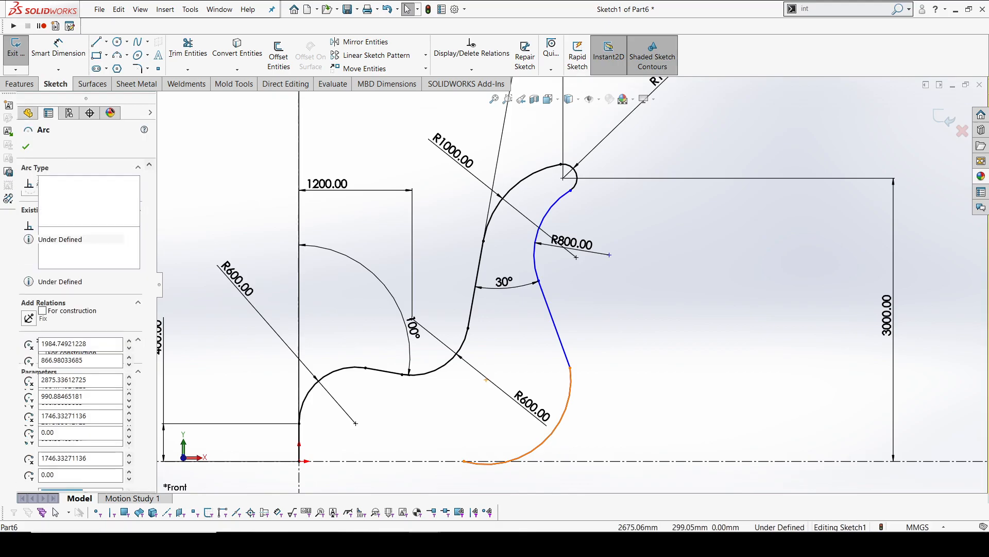
left_click(559, 461, "ctrl")
left_click(582, 418)
key("Escape")
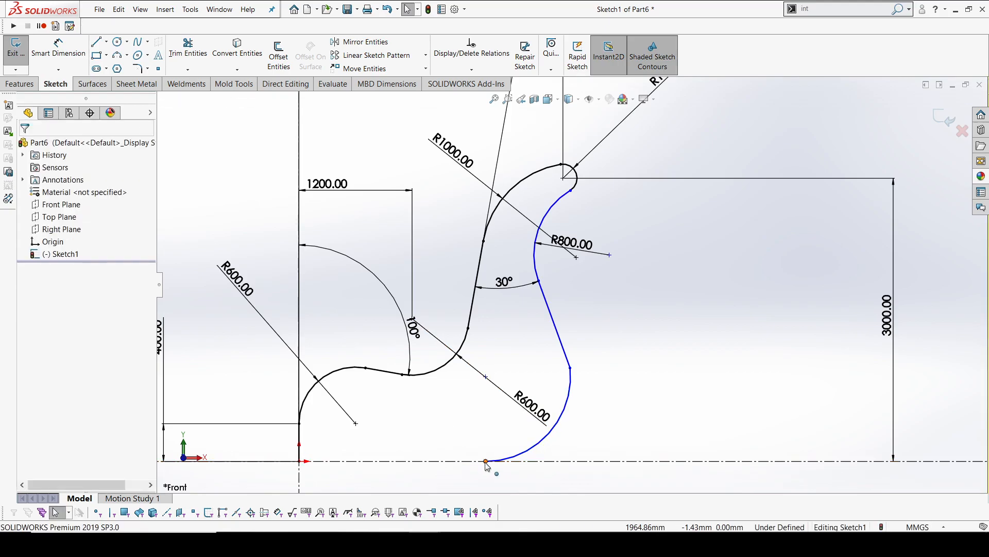
left_click(486, 461)
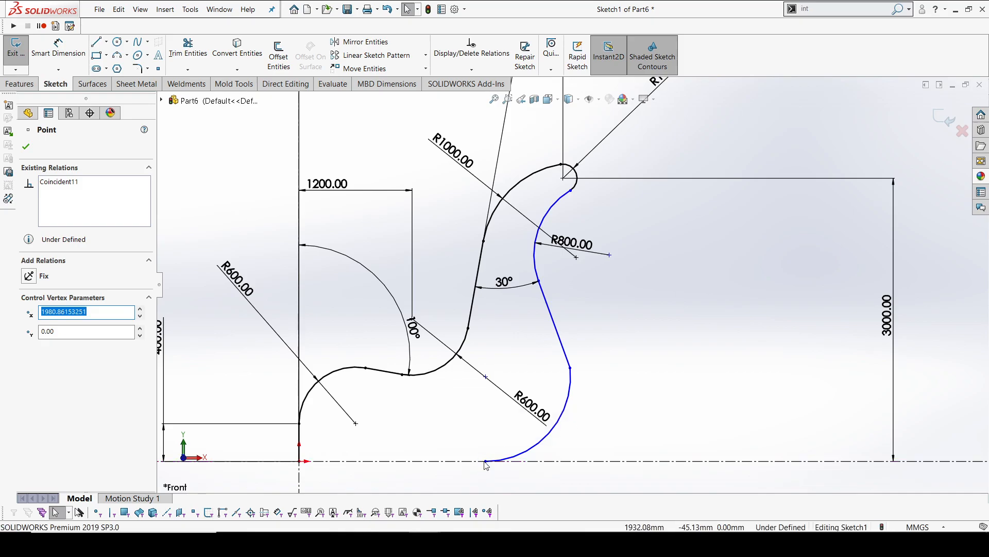
left_click_drag(485, 461, 462, 449)
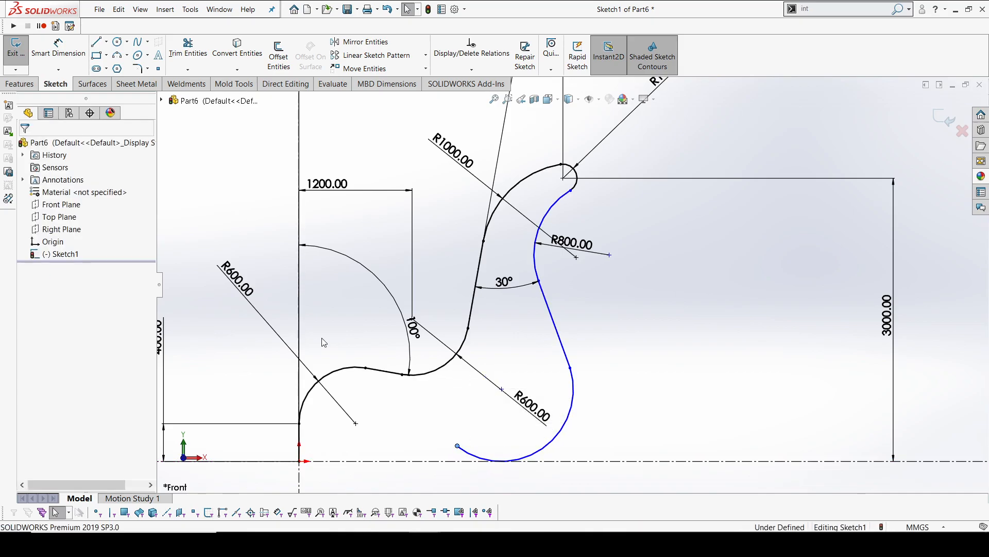
From the rear arc's free end, sketch a line about 862 mm long rising forward, a tangent arc, and a short line down to the horizontal centerline
left_click(96, 41)
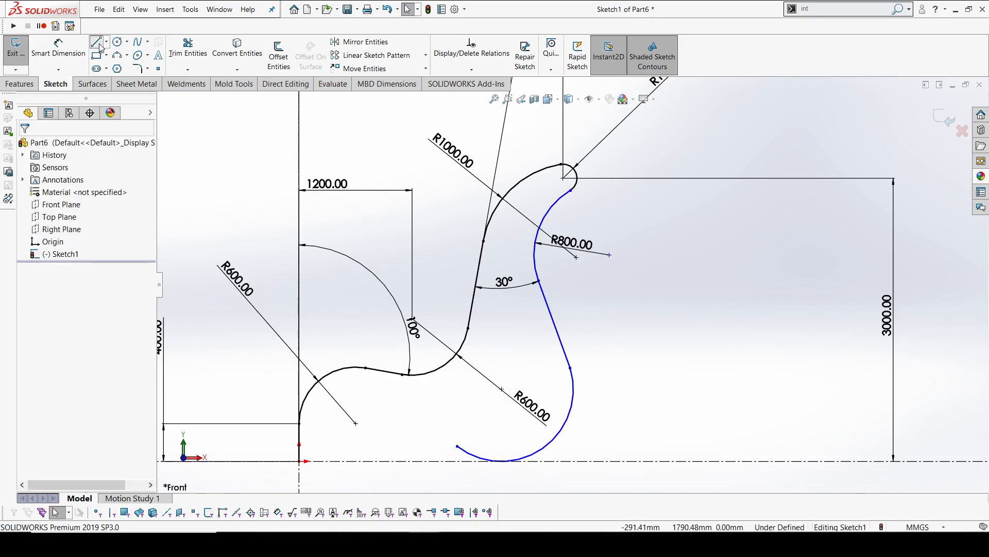
left_click(457, 445)
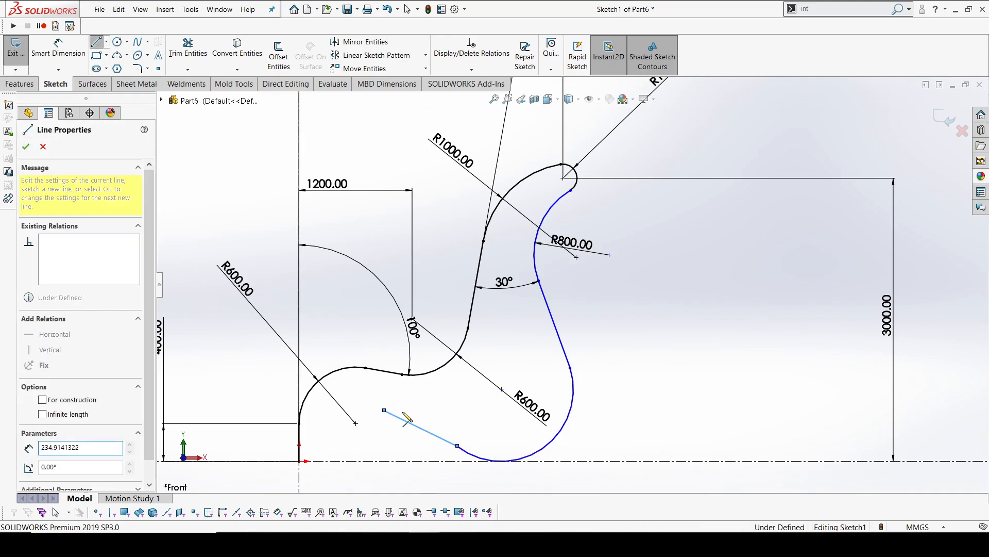
left_click(383, 410)
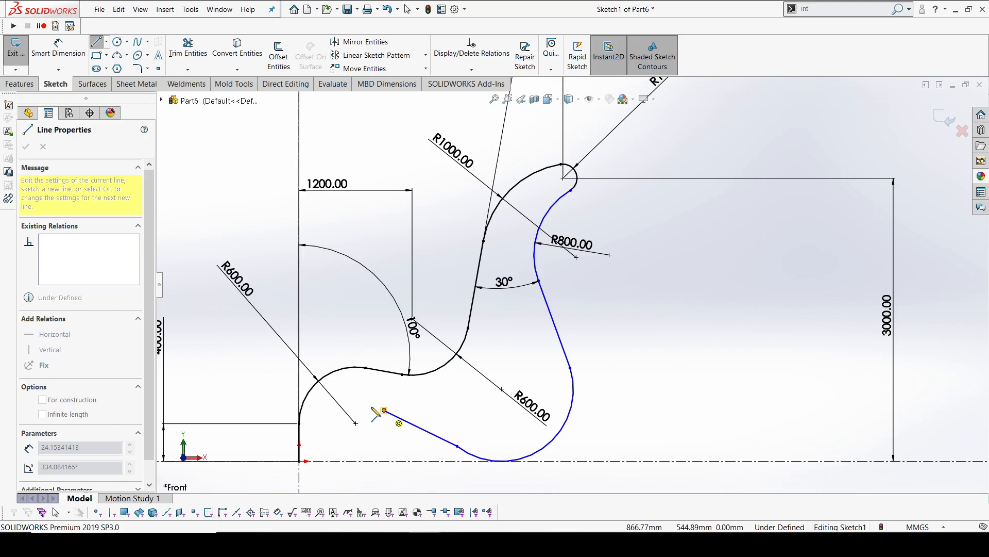
left_click(337, 424)
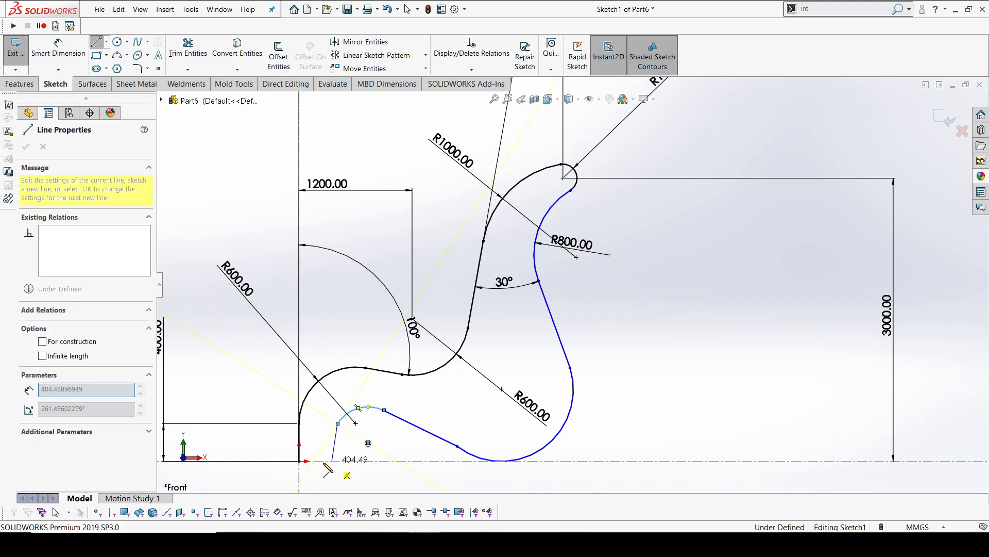
key("Escape")
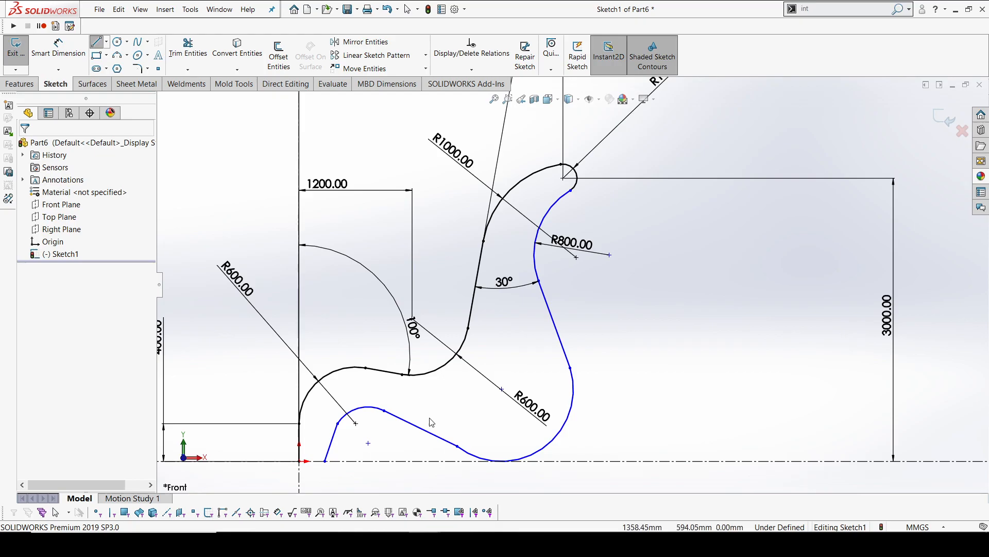
Add a tangent relation between the long sloping underside line and the large rear arc
left_click(453, 443)
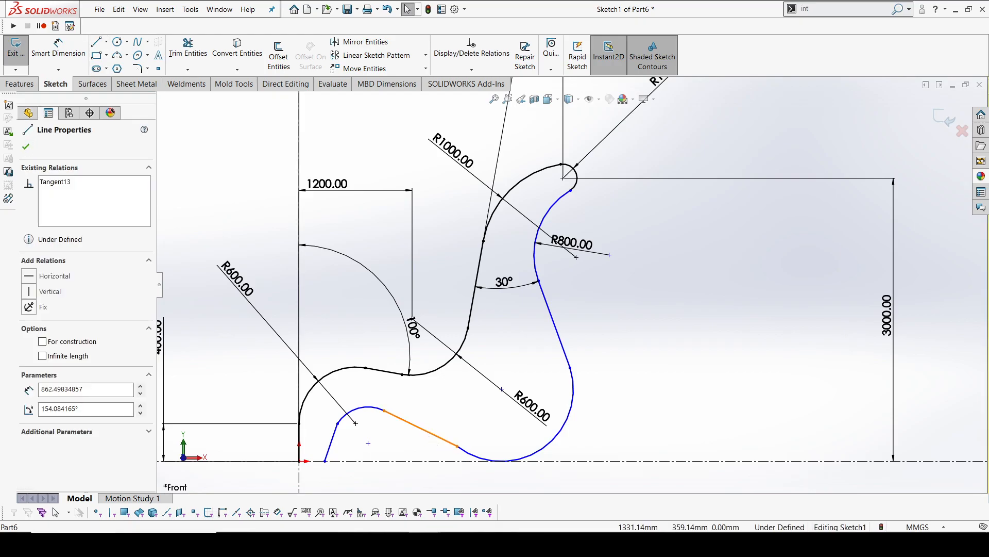
left_click(469, 457, "ctrl")
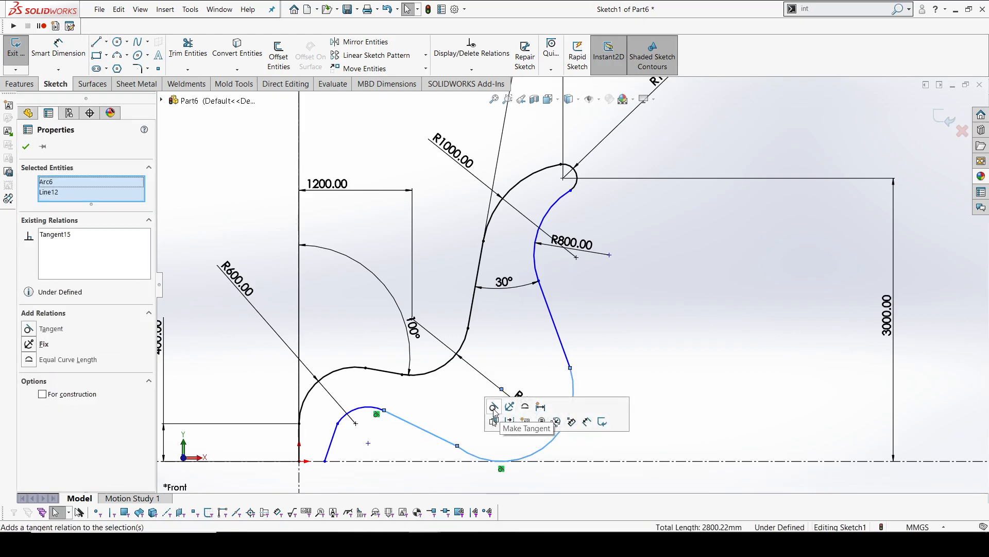
left_click(494, 407)
Dimension the radius of the large rear bottom arc to 900 mm
left_click(80, 62)
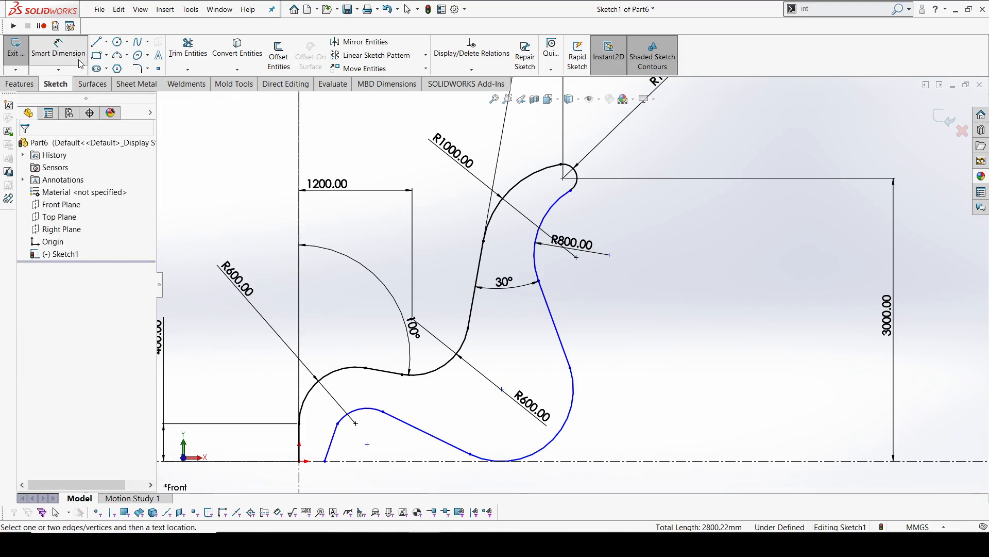
left_click(573, 392)
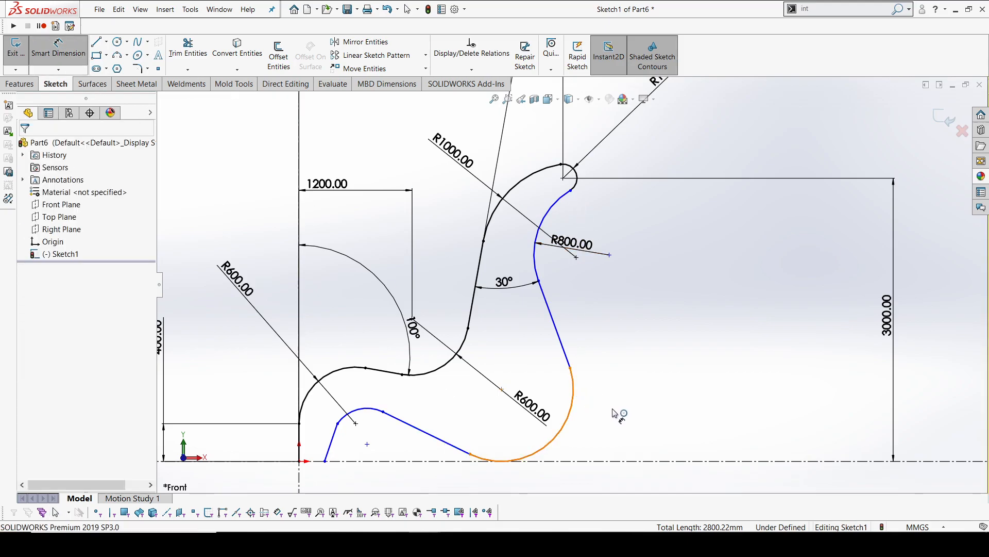
left_click(614, 412)
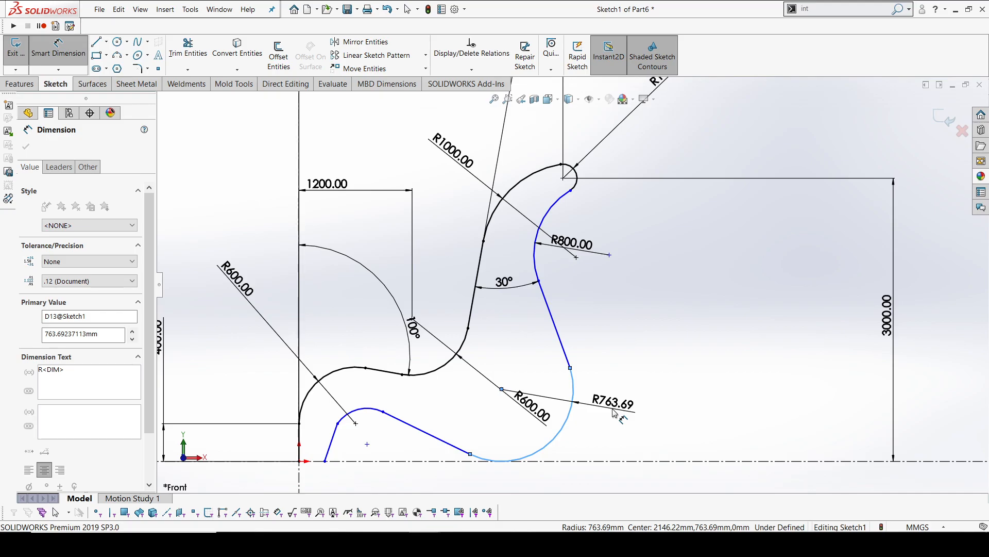
type("900")
key("Return")
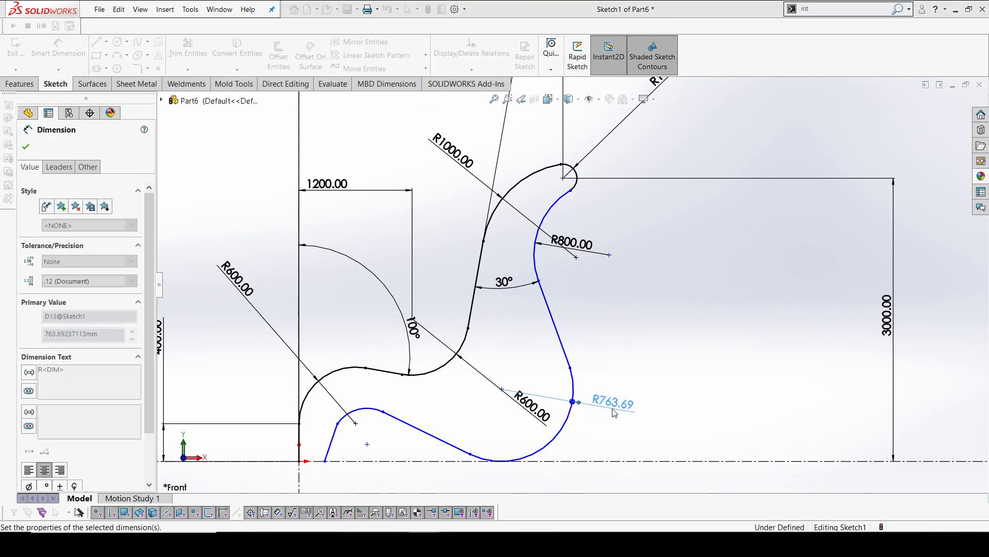
left_click(652, 346)
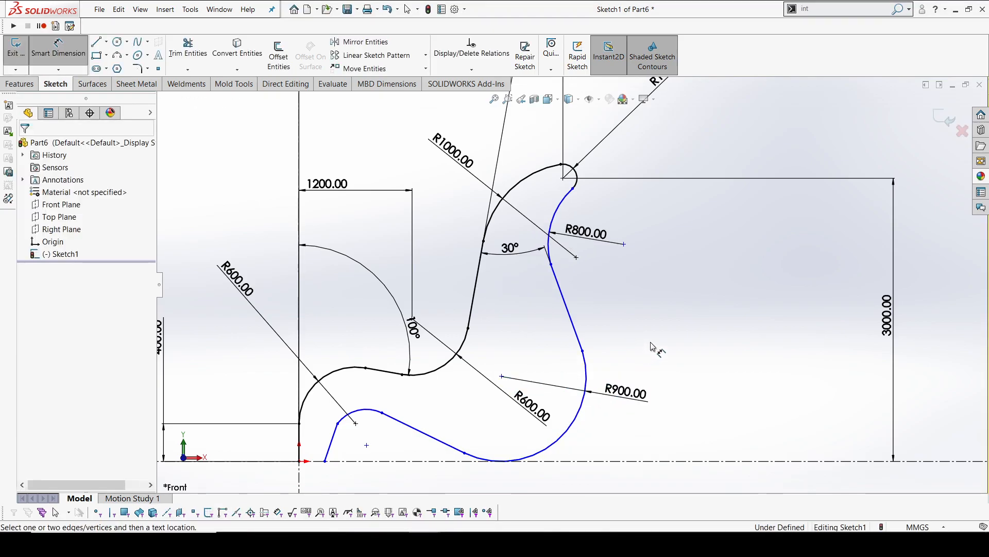
Dimension the horizontal distance from the vertical centerline to the center of the large rear bottom arc to 2000 mm
left_click(502, 377)
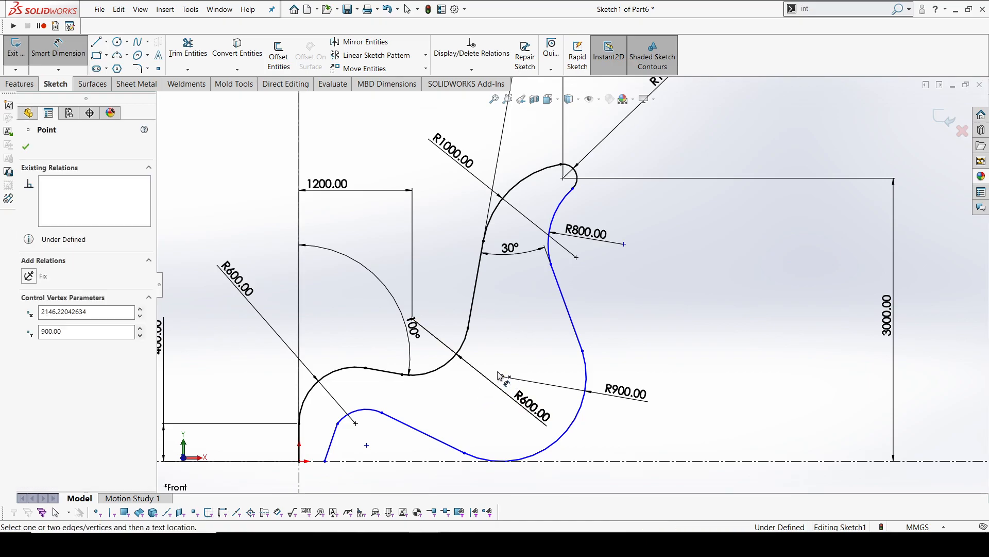
key("z")
left_click(346, 456)
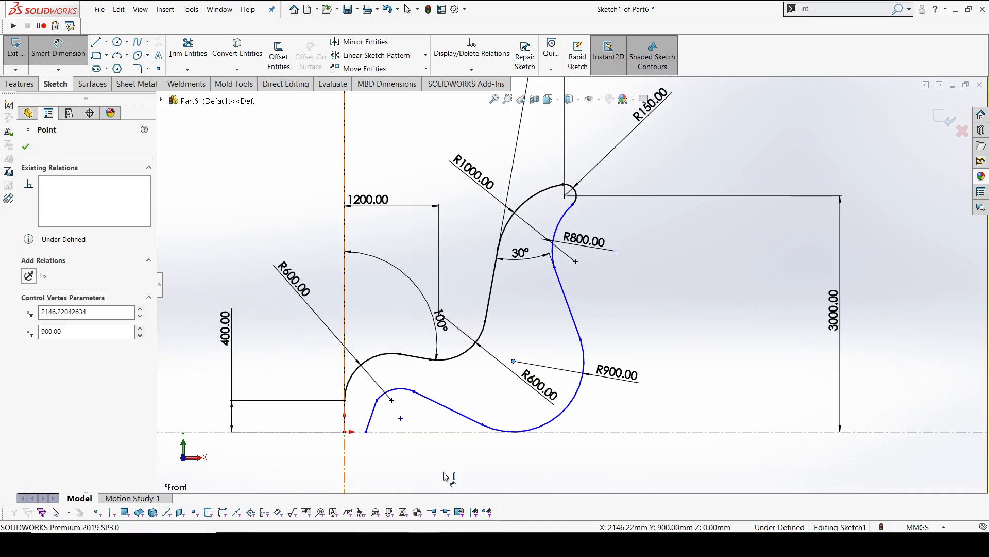
left_click(446, 478)
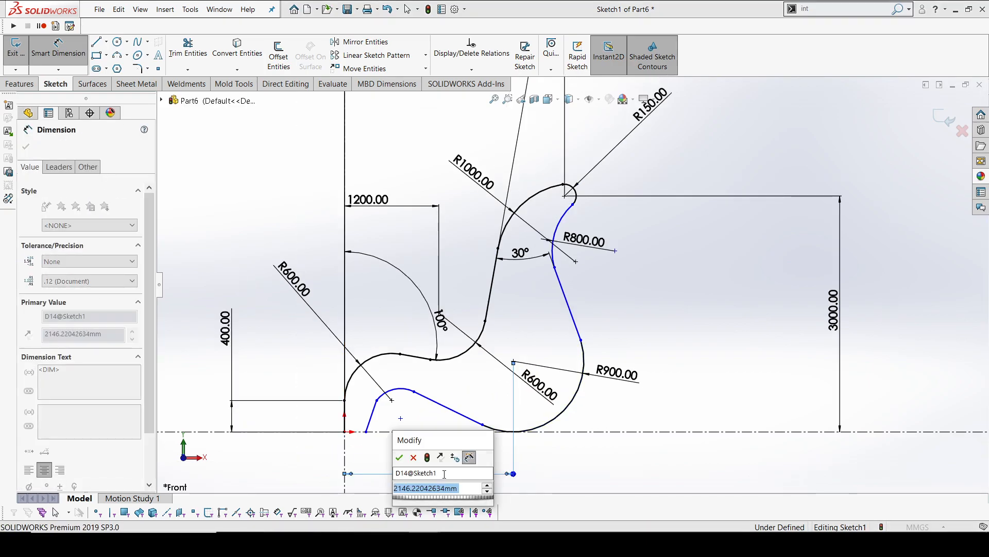
type("200")
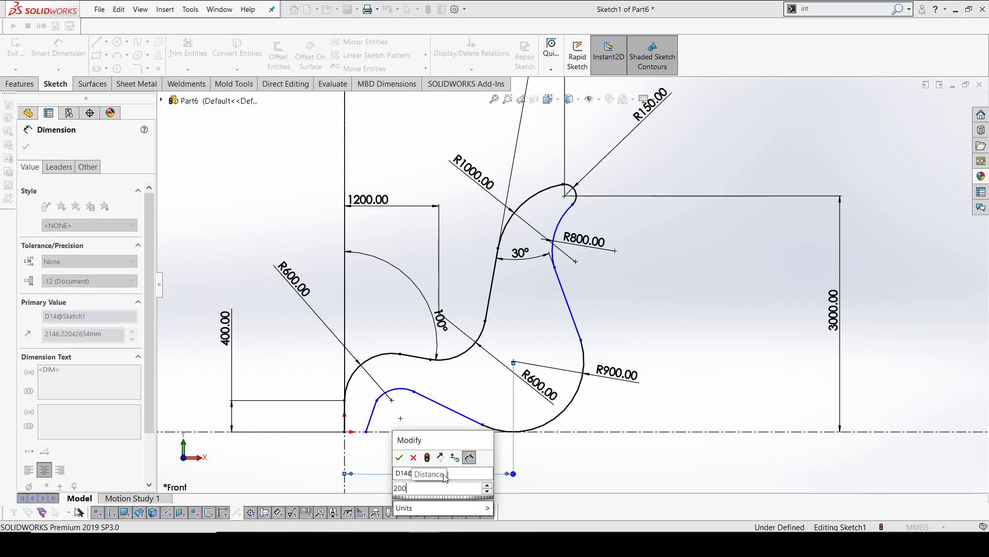
type("0")
key("Return")
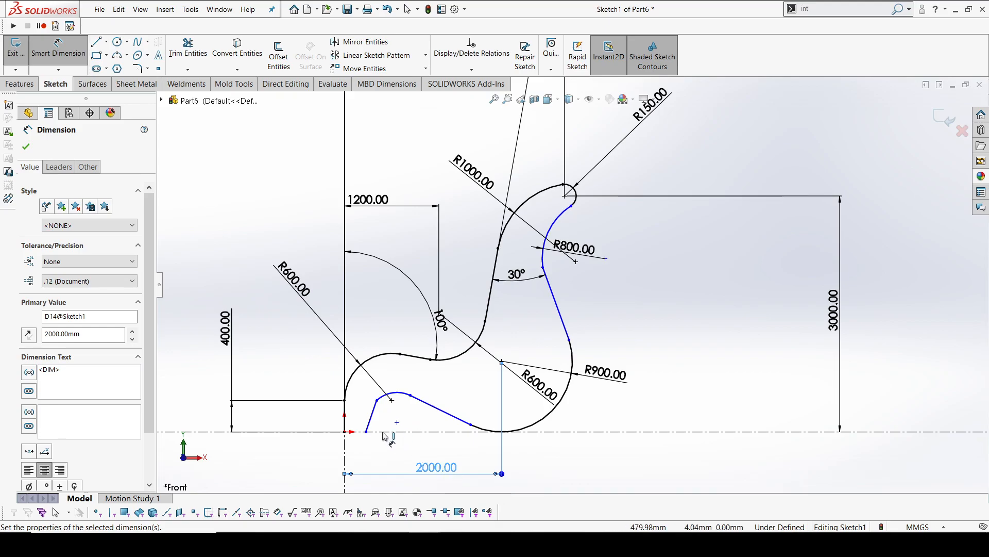
Add a tangent relation between the inner front arc and the short line running down to the horizontal centerline
scroll(402, 433, "up", 1)
left_click(405, 380)
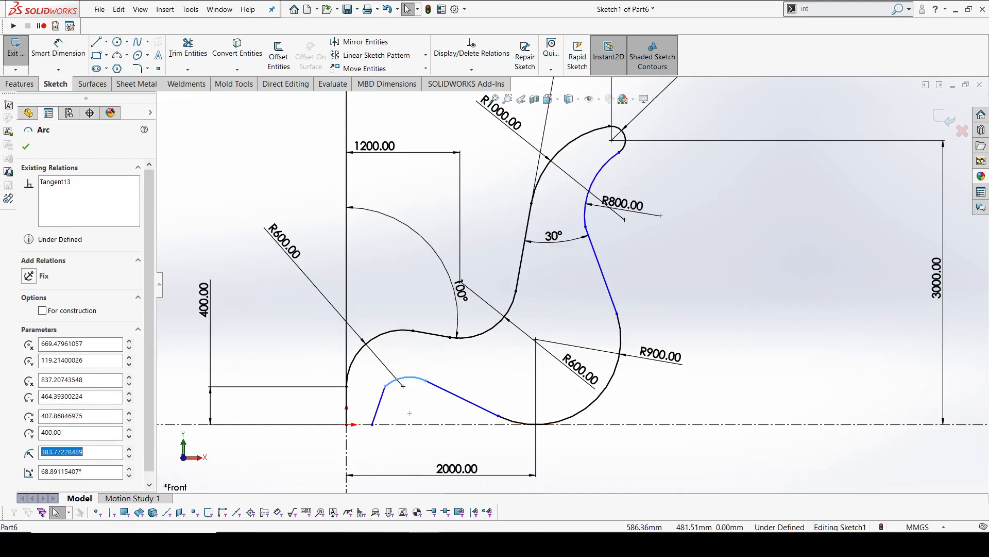
left_click(383, 396, "ctrl")
left_click(412, 351)
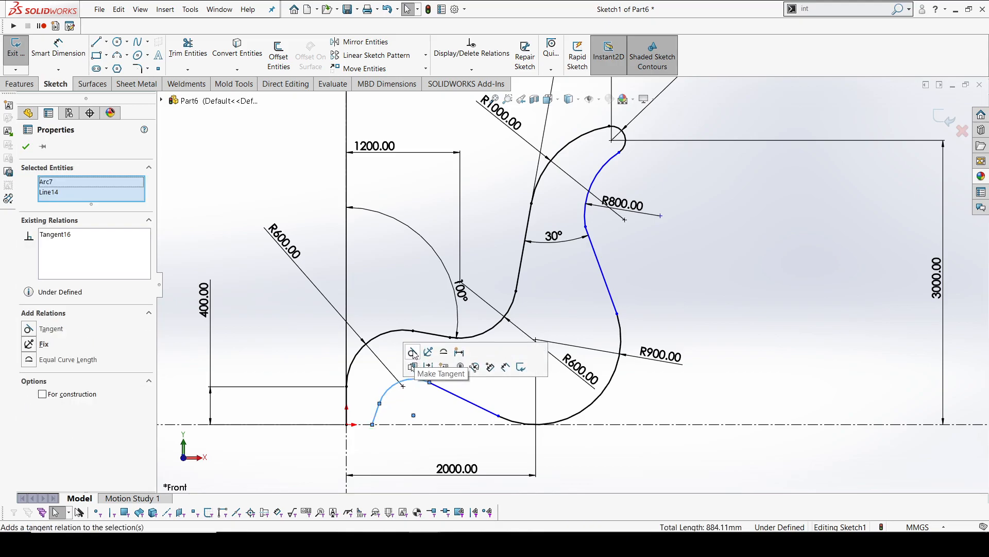
left_click(170, 247)
Dimension the angle between the vertical front line and the short inner front line to 5 degrees
left_click(57, 57)
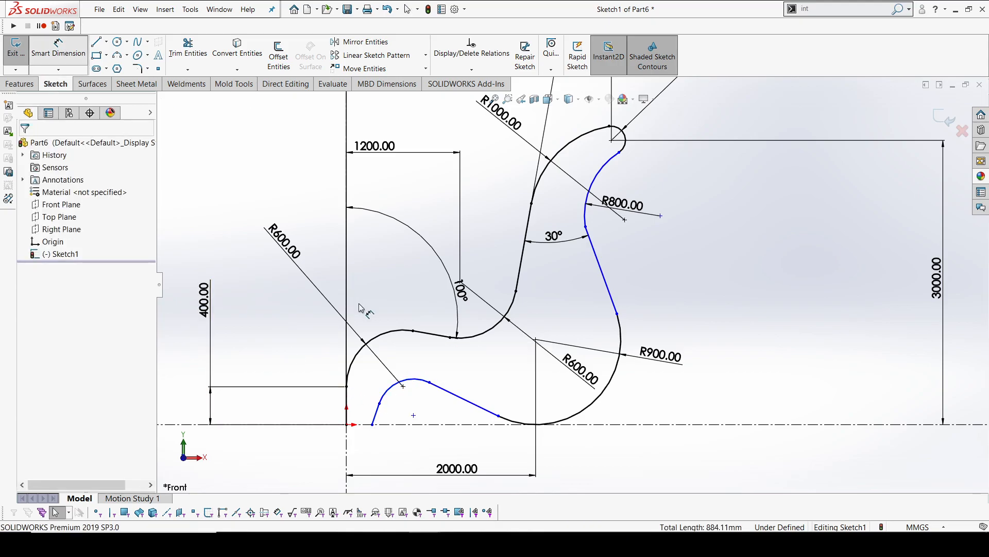
scroll(329, 340, "down", 2)
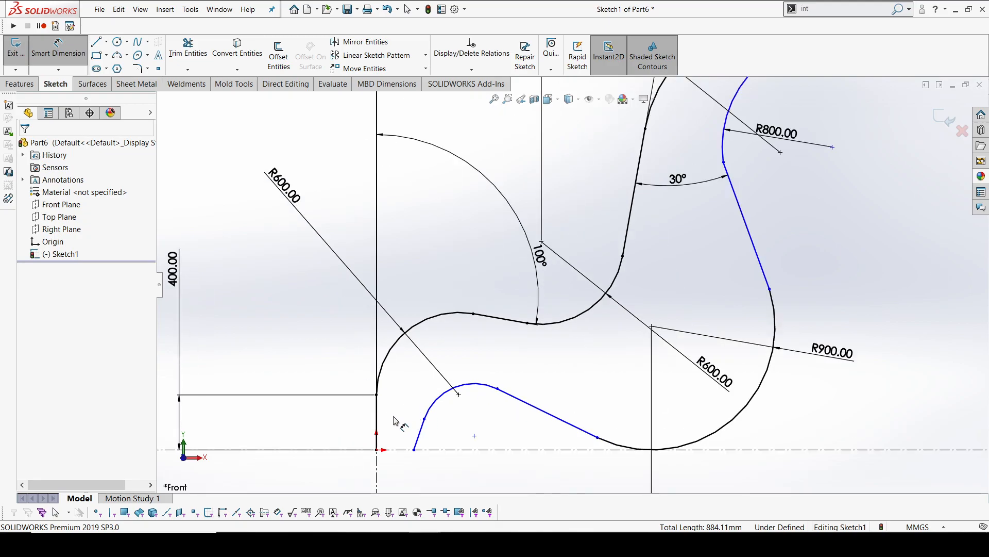
left_click(376, 419)
left_click(420, 433)
left_click(409, 384)
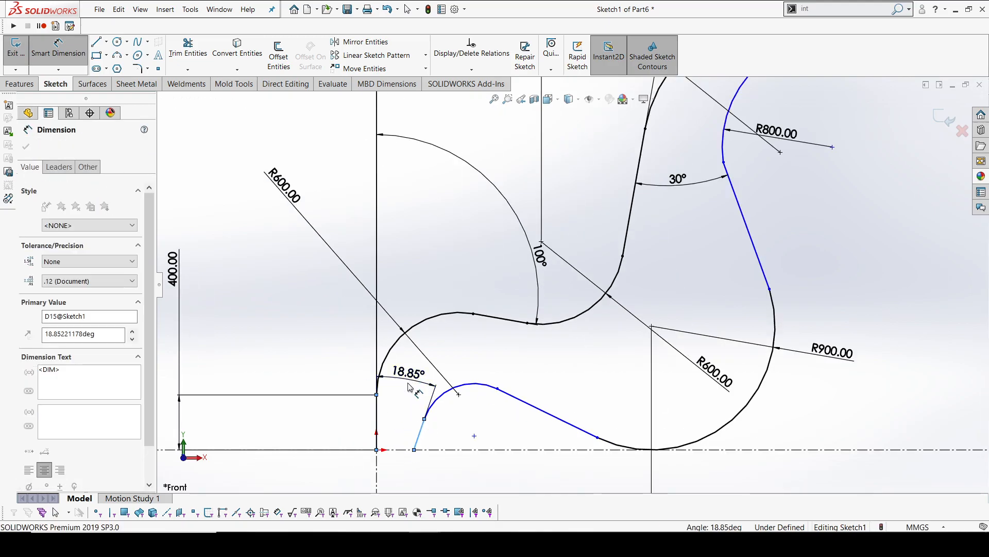
type("5")
key("Return")
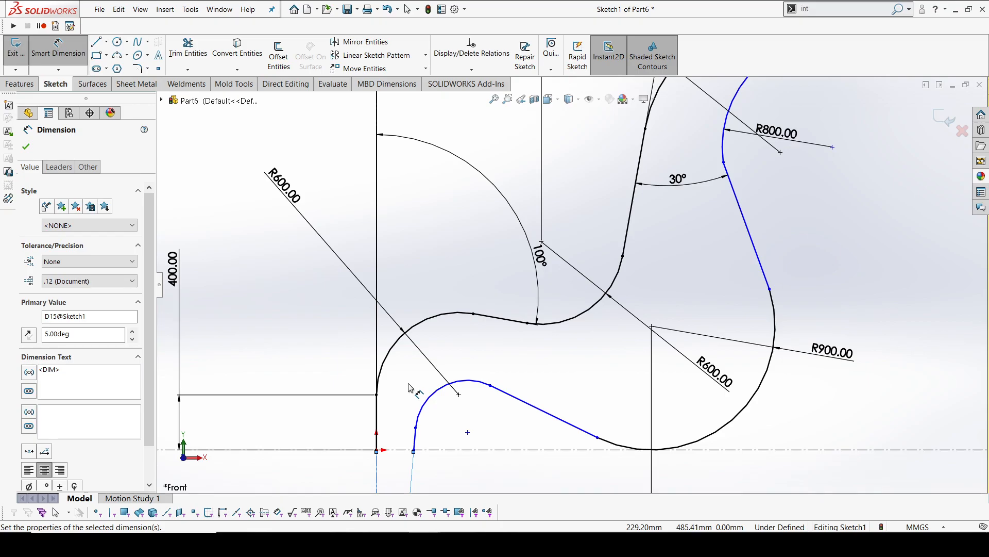
key("Escape")
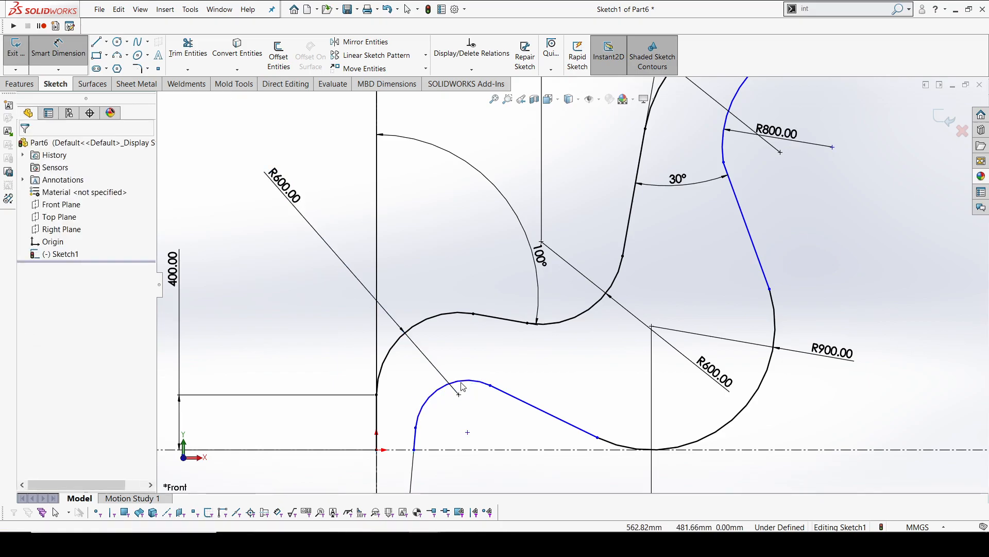
Dimension the radius of the small inner front arc to 230 mm
left_click(441, 386)
left_click(27, 147)
left_click(57, 49)
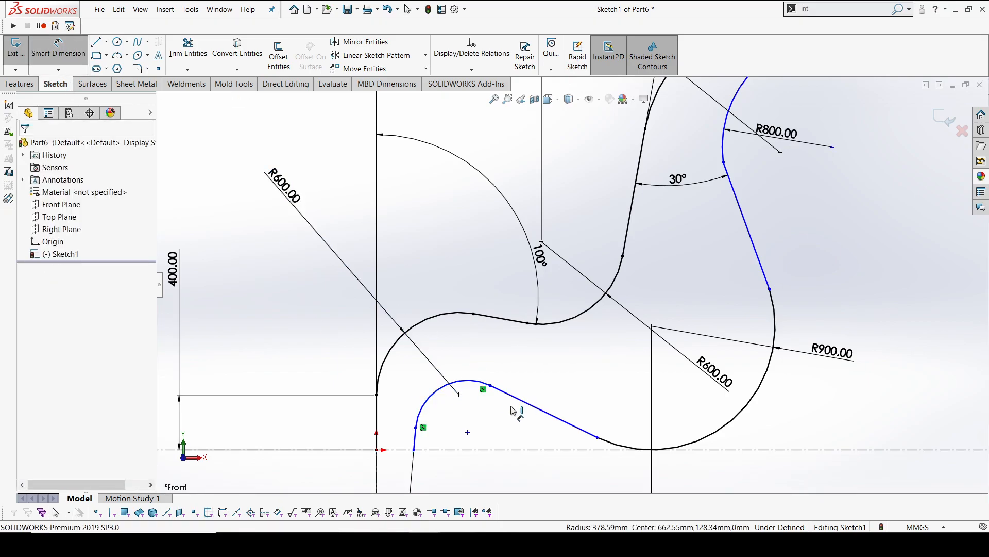
left_click(475, 381)
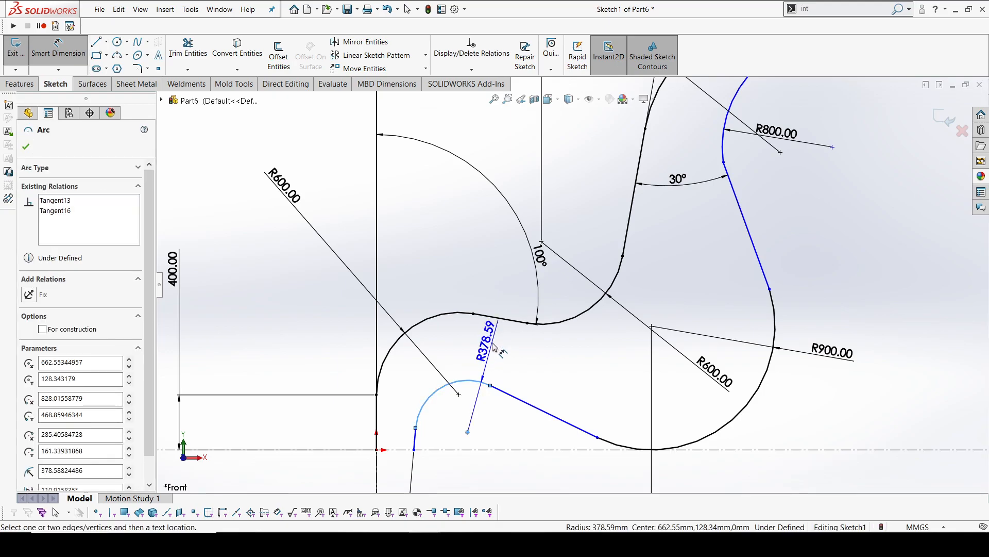
left_click(493, 347)
type("230")
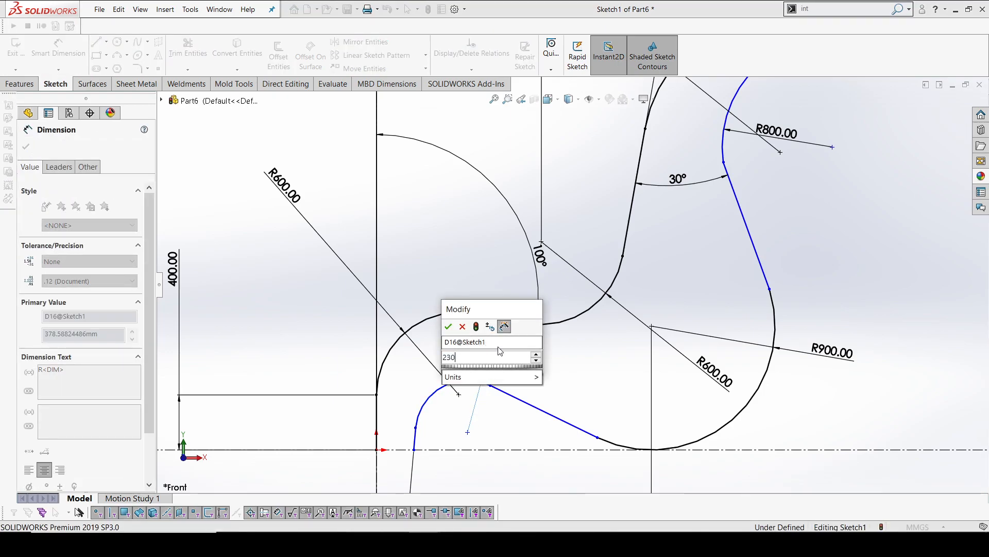
key("Return")
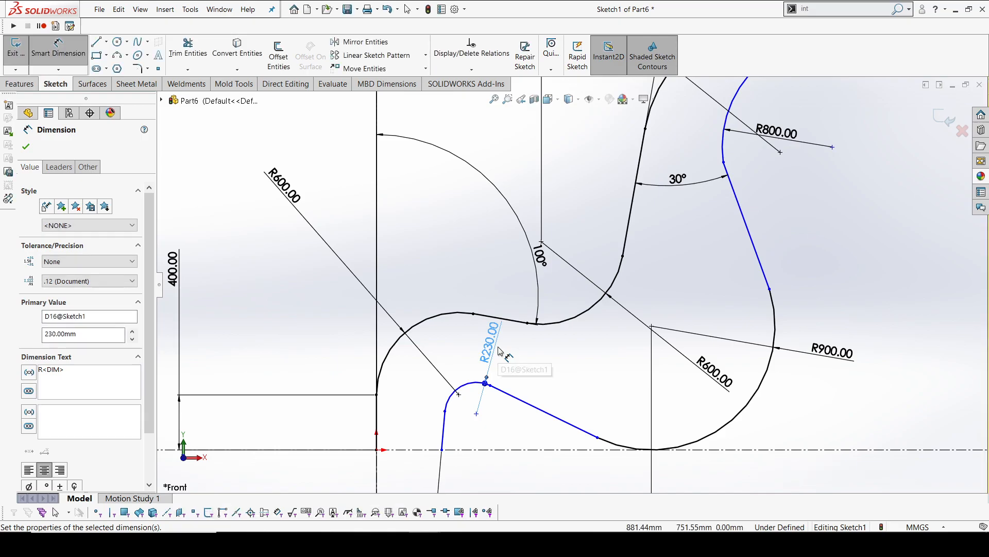
Dimension the angle between the sloping underside line and the horizontal centerline to 25 degrees
left_click(523, 403)
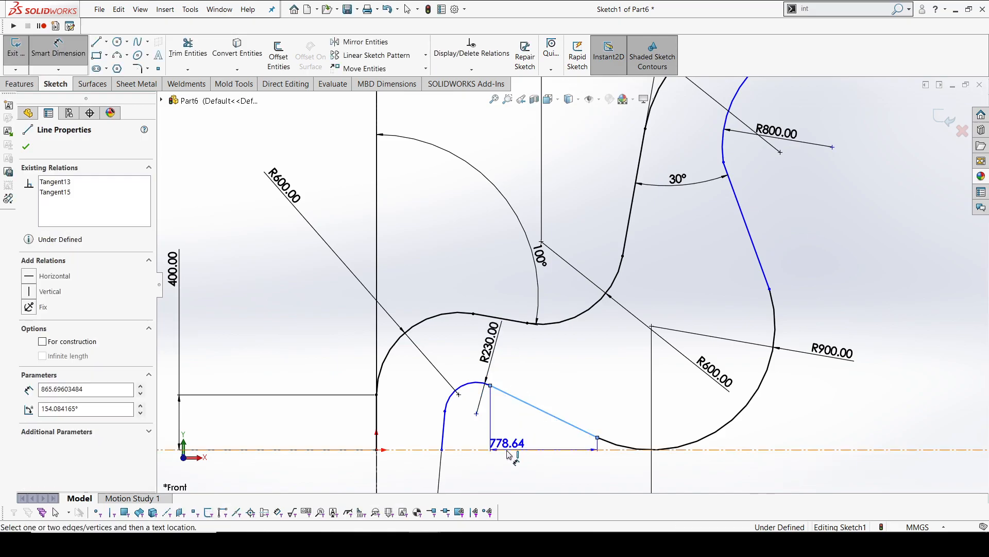
left_click(510, 451)
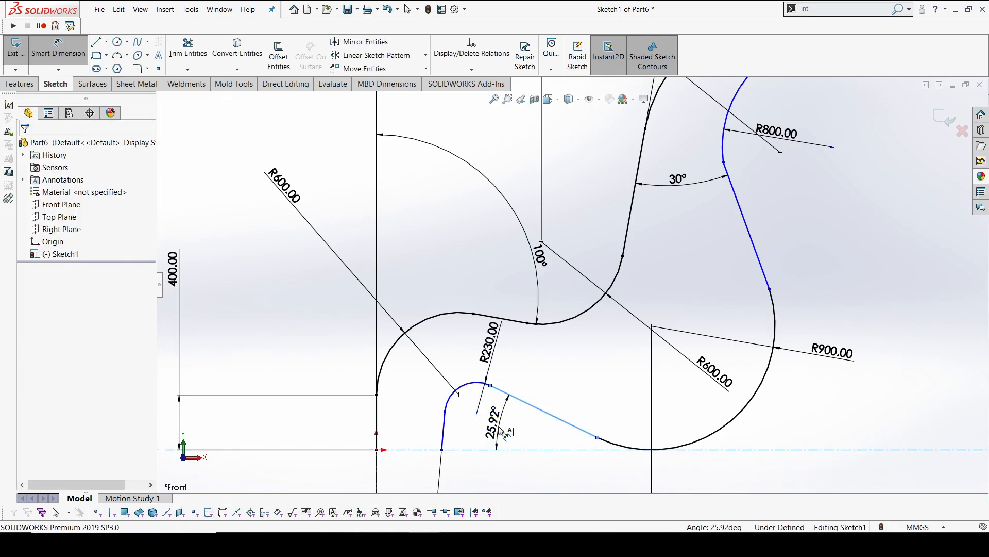
left_click(501, 431)
type("25")
key("Return")
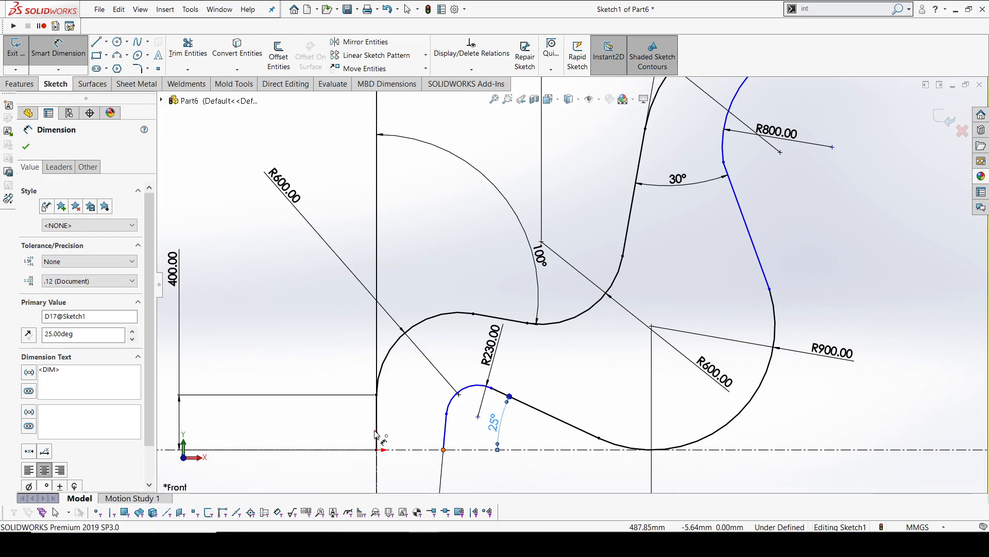
Dimension the horizontal distance from the vertical front line to the lower end of the short inner front line to 300 mm
left_click(376, 432)
left_click(320, 480)
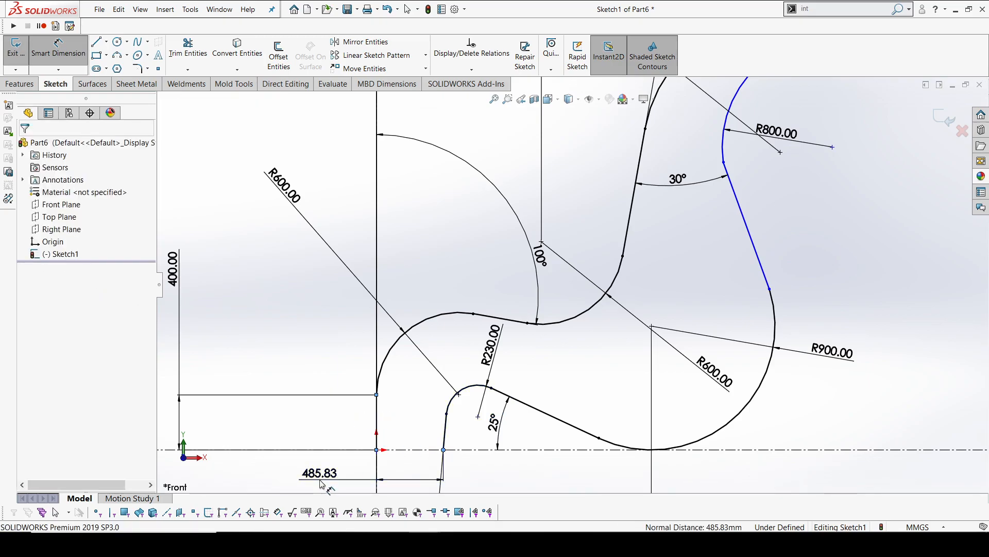
type("300")
key("Return")
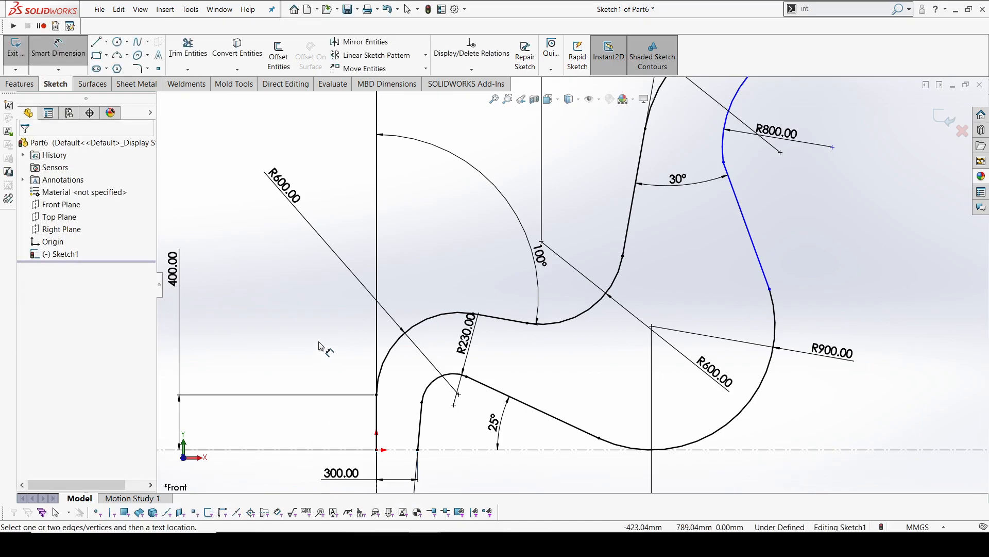
Add a tangent relation between the straight rear line and the 900 mm bottom arc
scroll(650, 216, "up", 5)
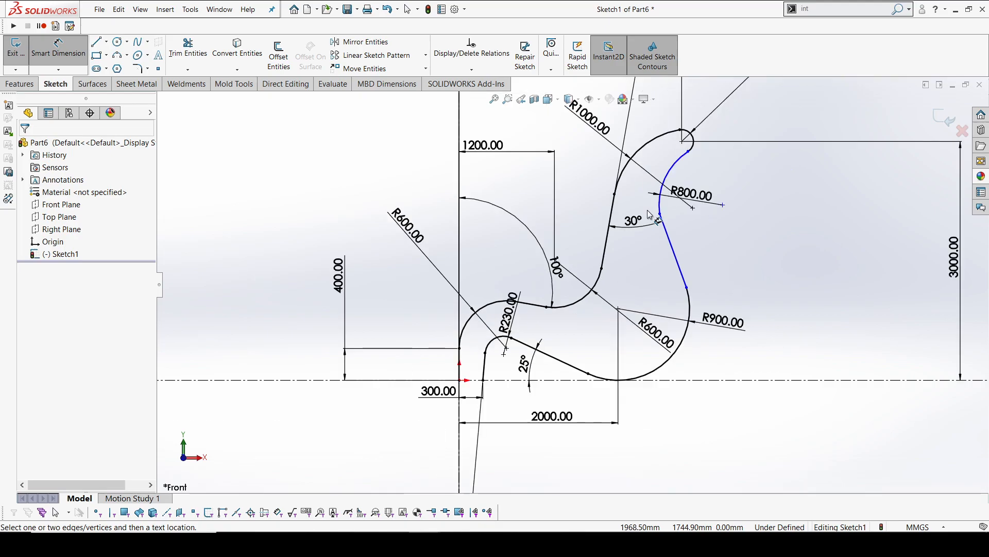
scroll(644, 246, "down", 2)
scroll(643, 246, "down", 1)
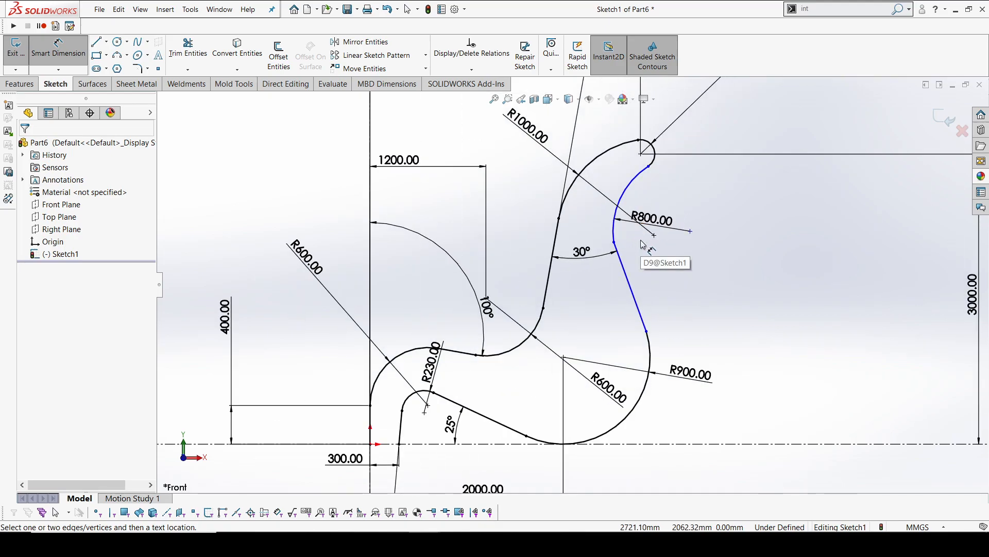
key("Escape")
left_click(642, 319)
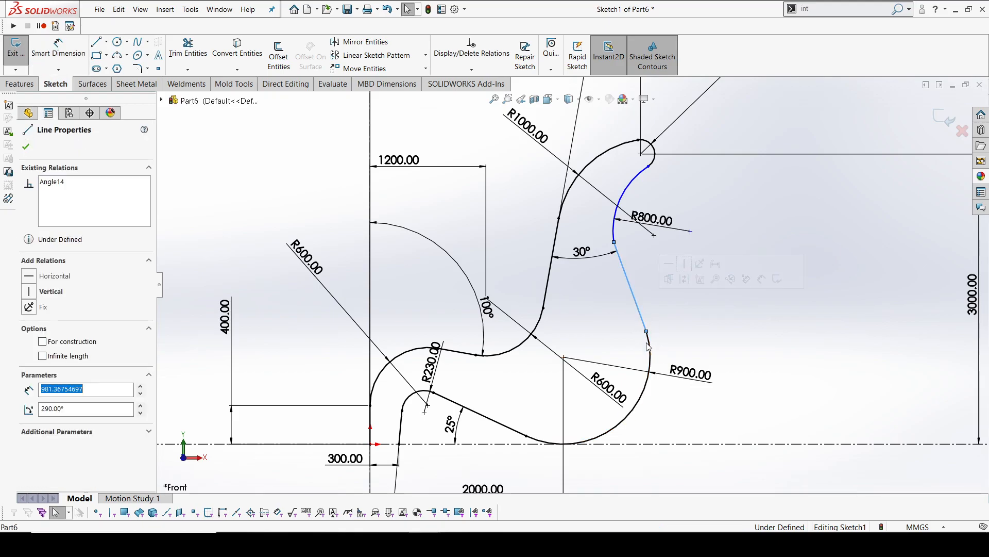
left_click(650, 351, "ctrl")
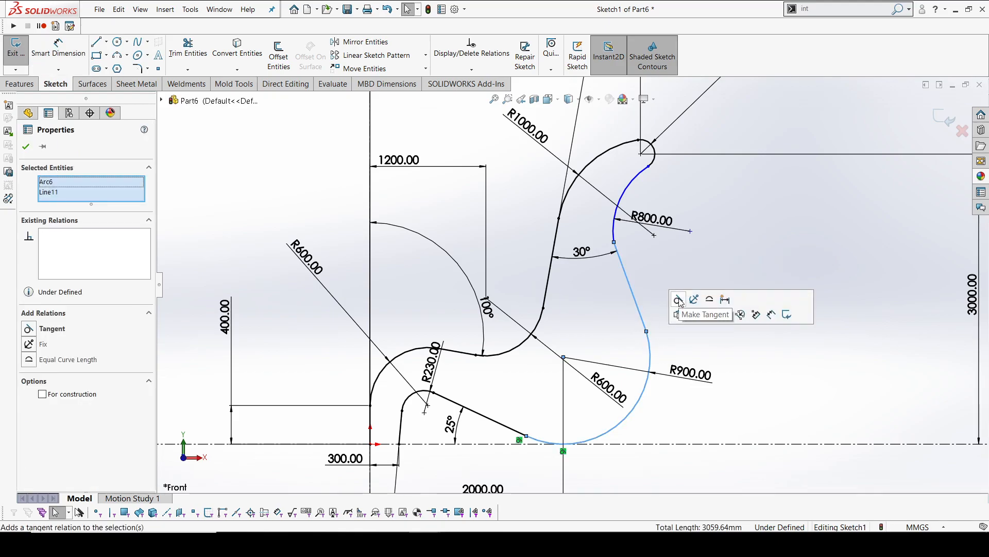
left_click(658, 240)
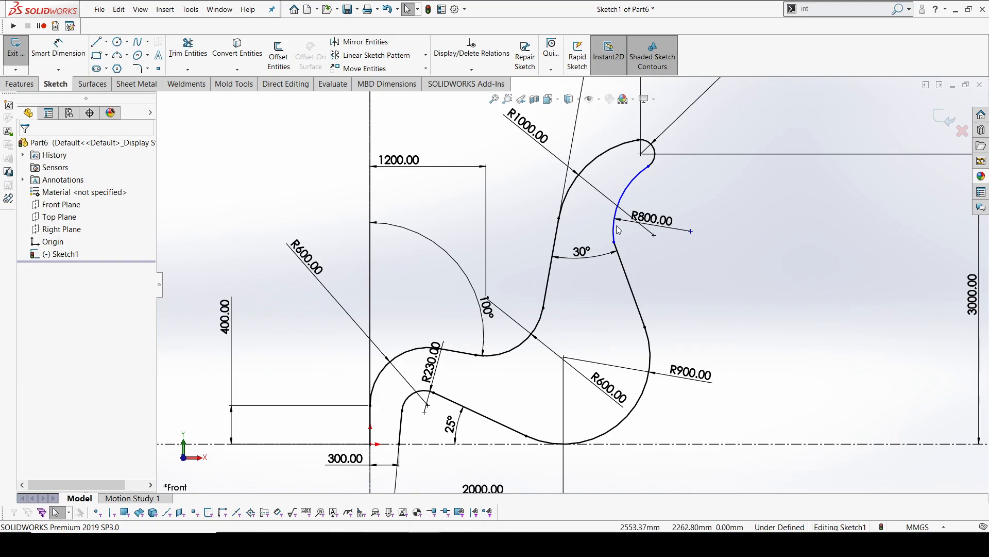
Add a tangent relation between the 800 mm upper rear arc and the straight rear line
left_click(619, 251)
left_click(630, 284, "ctrl")
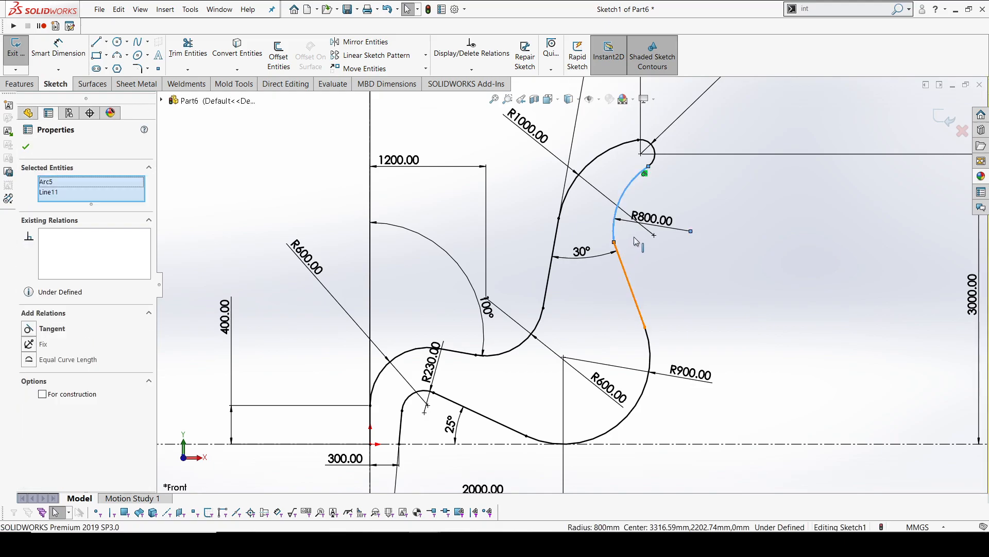
left_click(649, 211)
left_click(675, 302)
key("f")
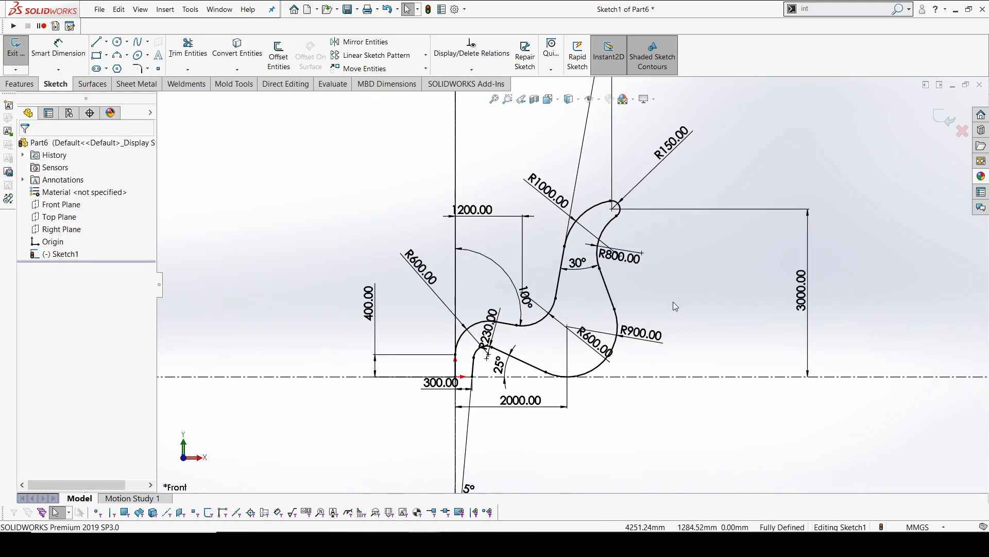
Move the 10-degree and 5-degree angle dimensions closer to the profile
scroll(532, 292, "up", 4)
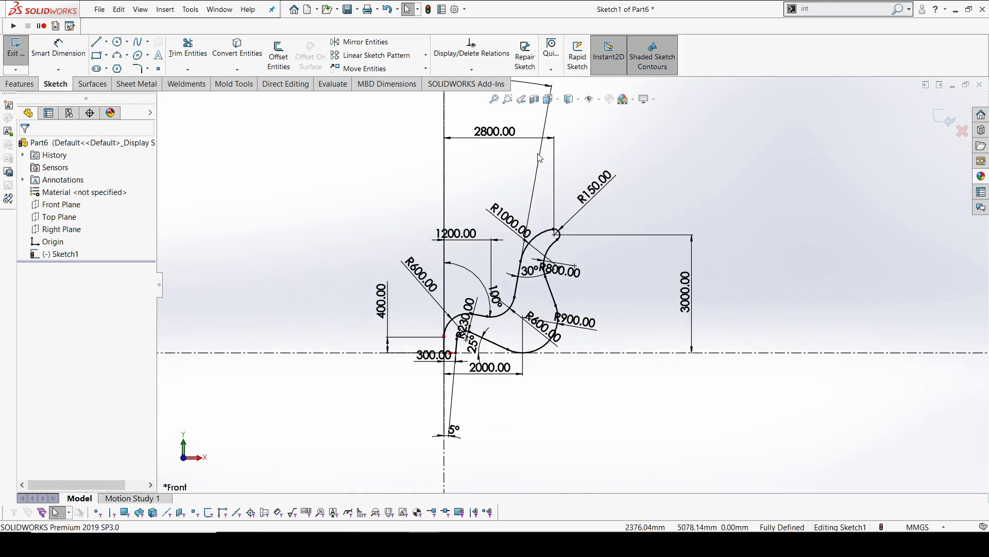
left_click_drag(548, 142, 530, 222)
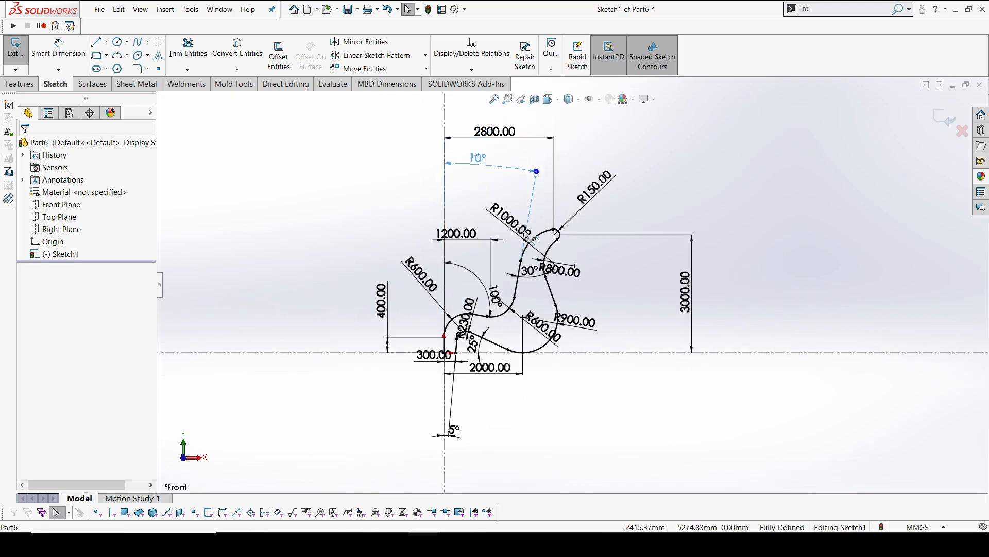
left_click_drag(449, 435, 450, 407)
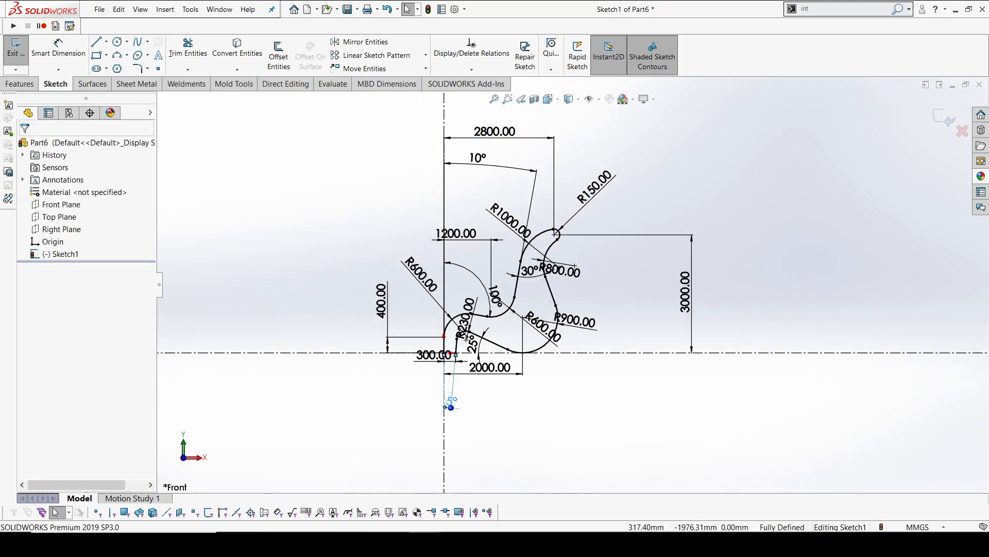
scroll(580, 289, "down", 4)
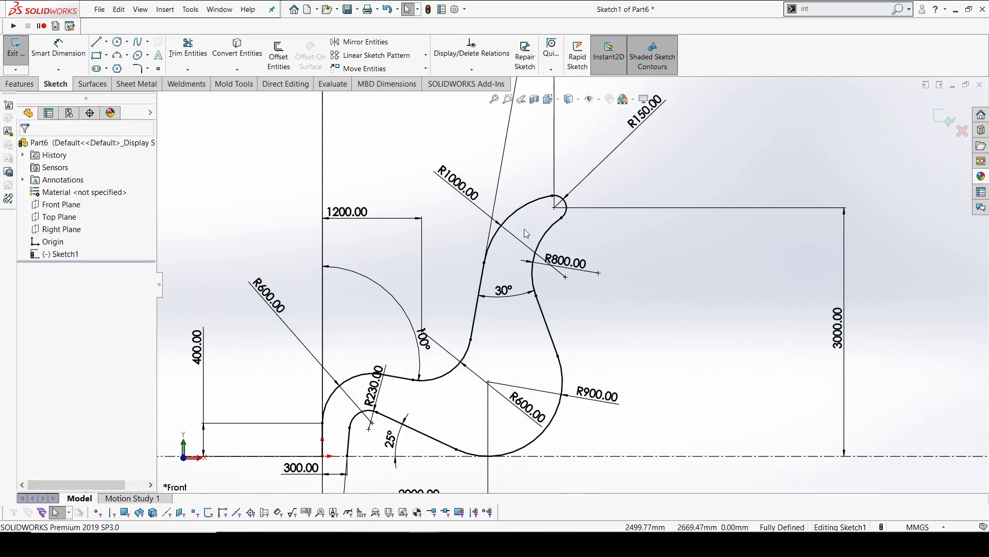
Close the side profile sketch and start a new sketch on the Front Plane
left_click(946, 119)
middle_click_drag(652, 309, 662, 323)
left_click(663, 323)
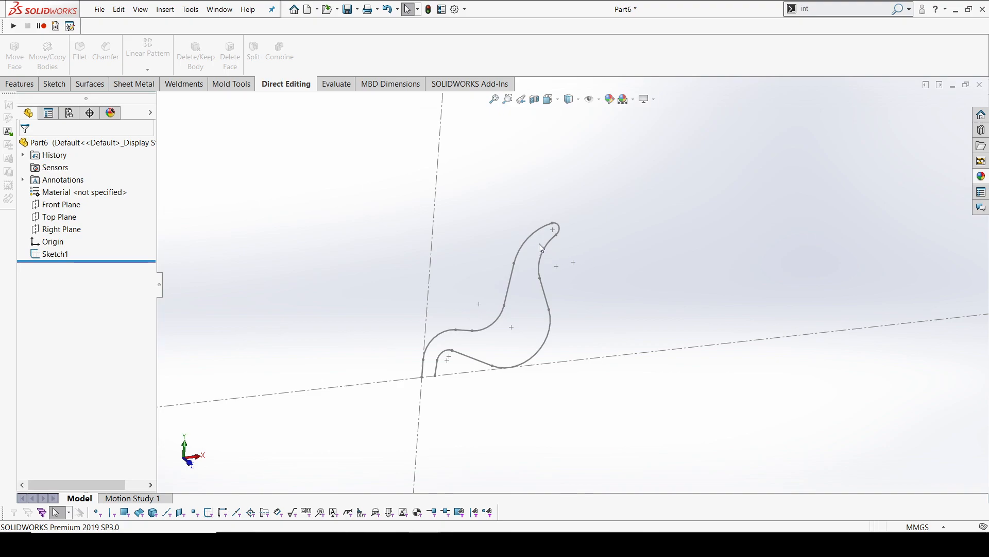
scroll(541, 245, "down", 3)
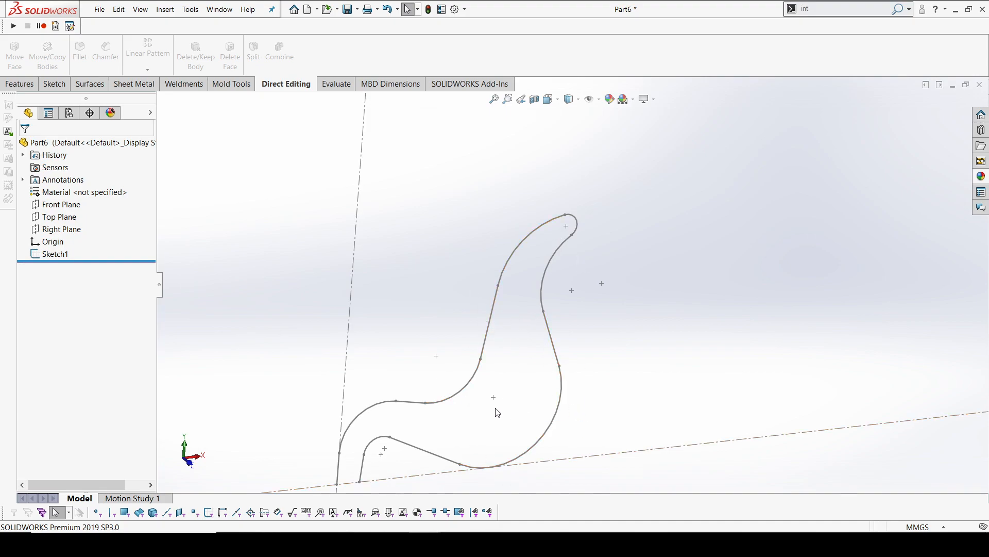
left_click(77, 204)
left_click(79, 196)
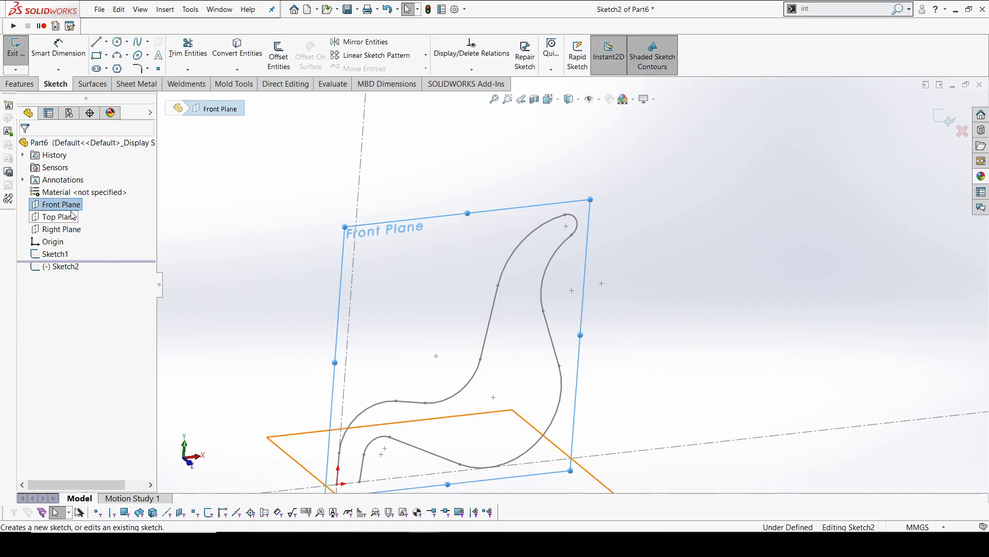
Draw a line about 293 mm long joining both ends of the rounded arc at the top of the backrest
left_click(96, 41)
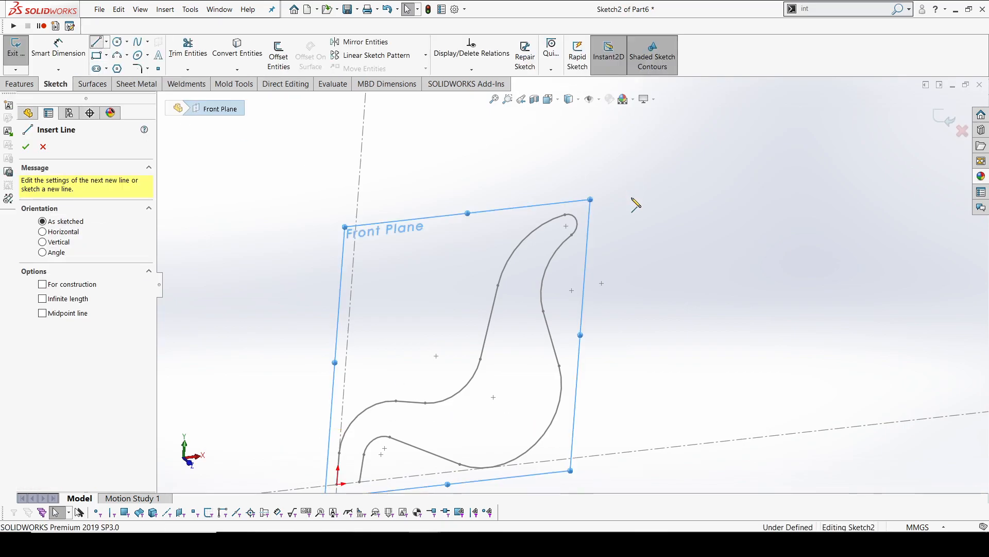
scroll(564, 246, "down", 3)
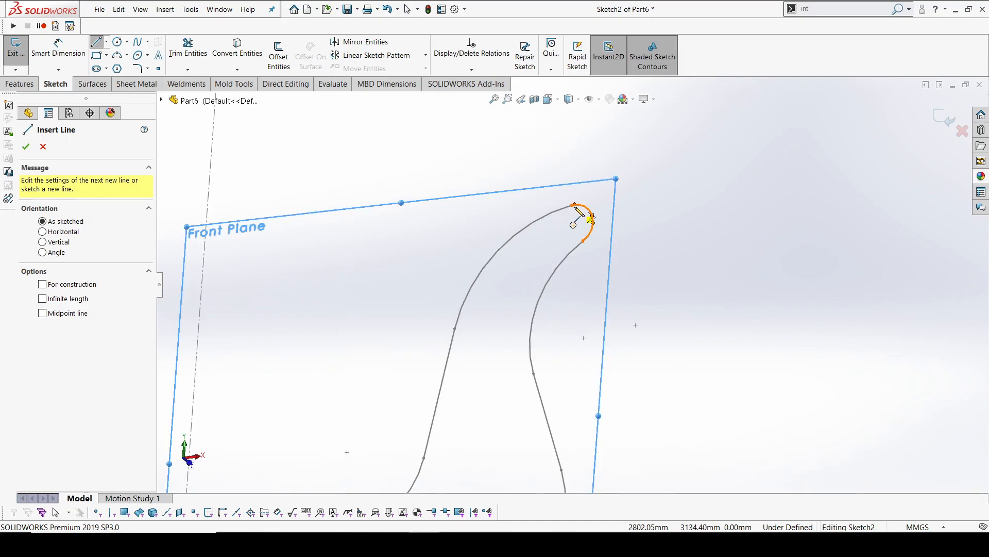
scroll(577, 211, "down", 4)
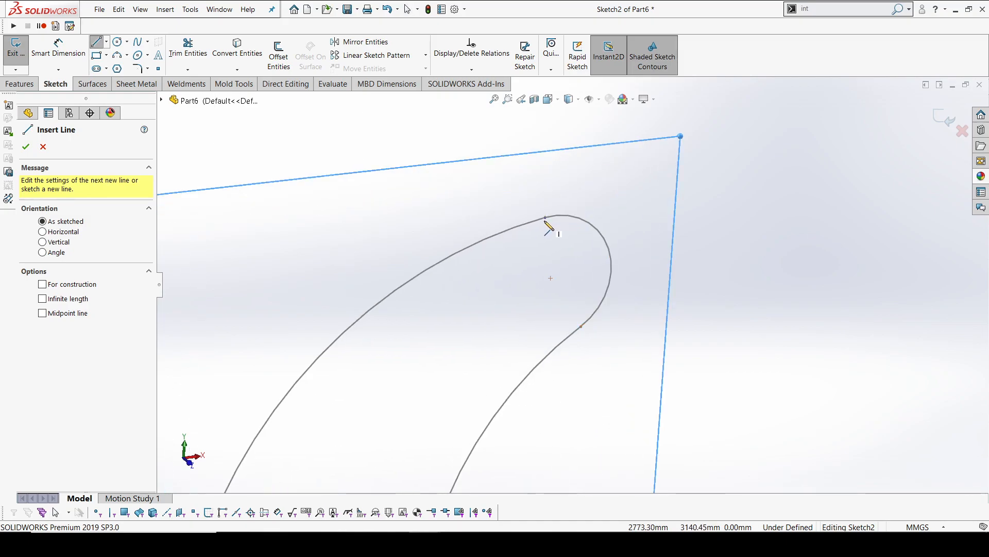
left_click(545, 217)
double_click(581, 326)
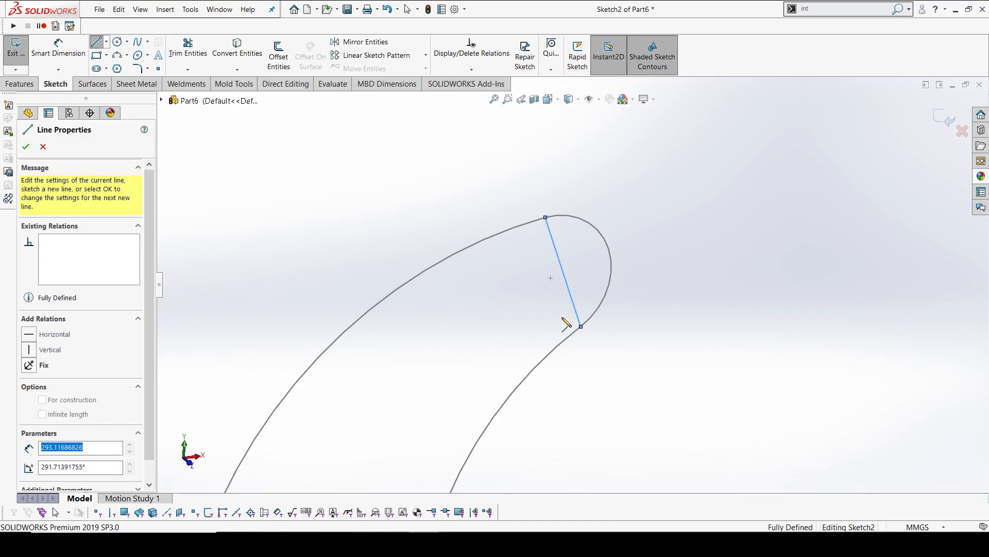
key("Escape")
Draw a diagonal line about 1322 mm long from the seat-to-back arc to the large rear bottom arc
scroll(526, 301, "up", 6)
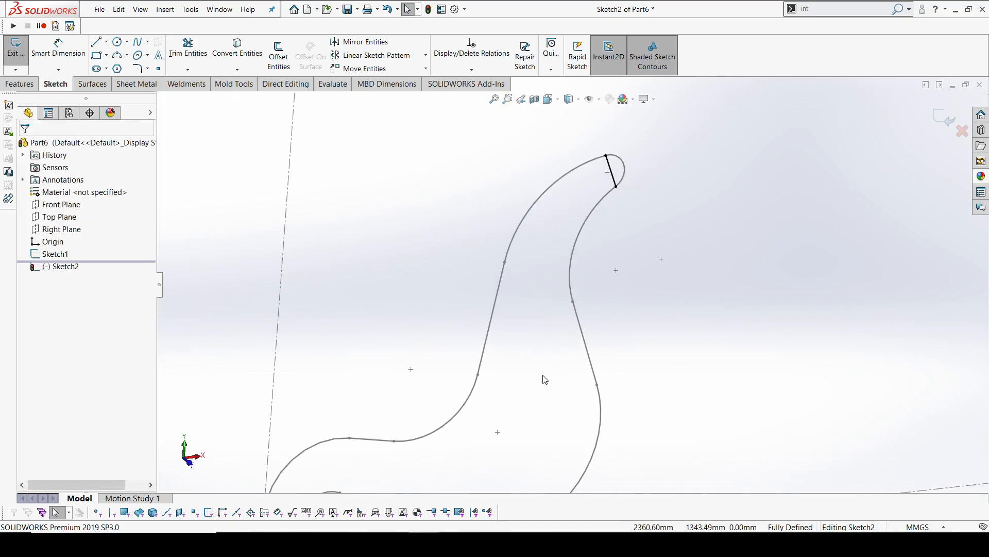
key("l")
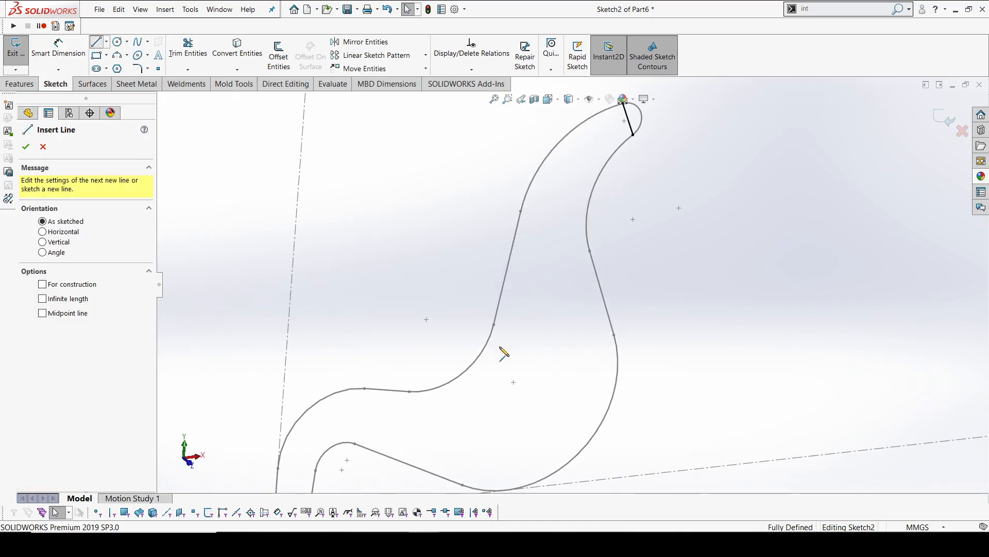
left_click(462, 374)
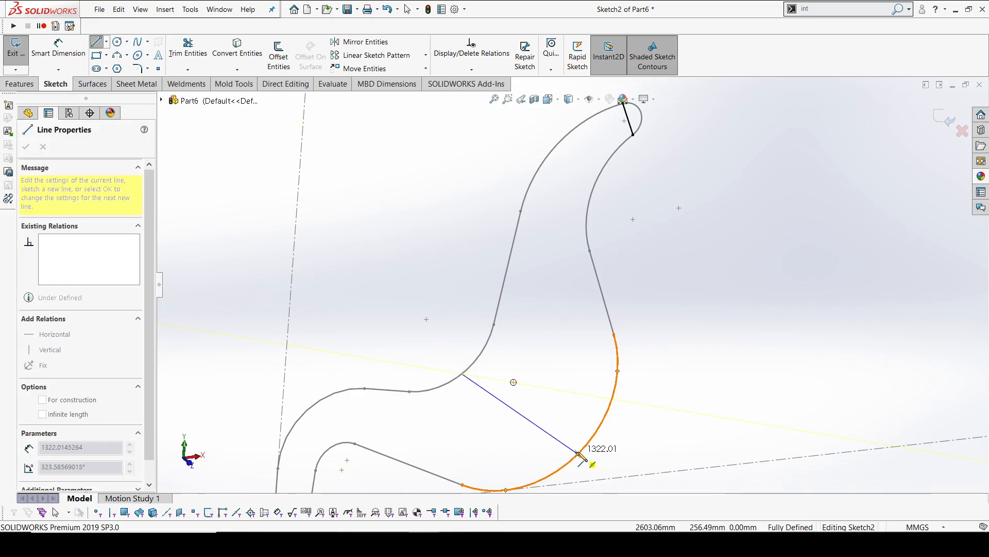
double_click(580, 452)
Draw a short line about 407 mm long across the front bend, from the small inner arc to the outer front arc
scroll(567, 371, "up", 3)
scroll(466, 375, "down", 2)
scroll(489, 351, "down", 1)
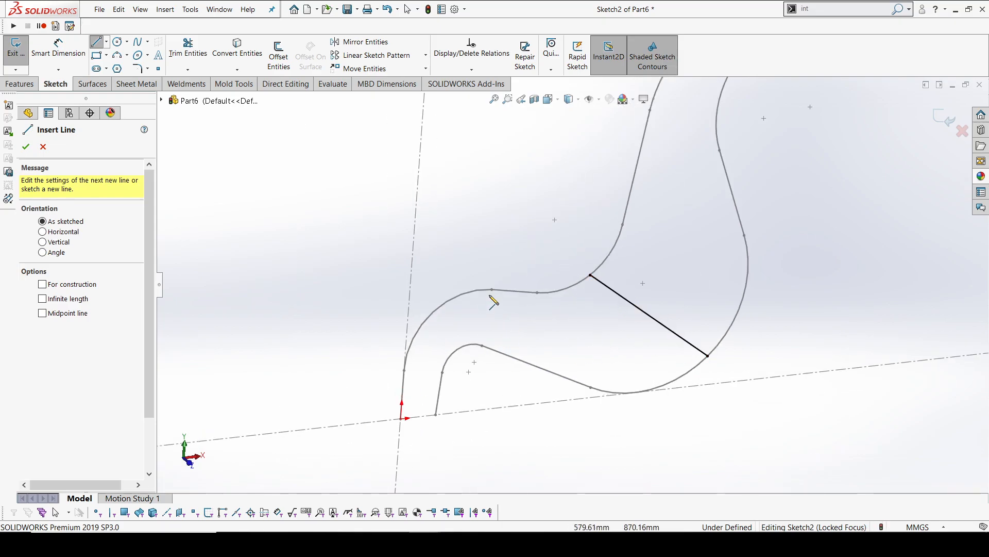
left_click(456, 349)
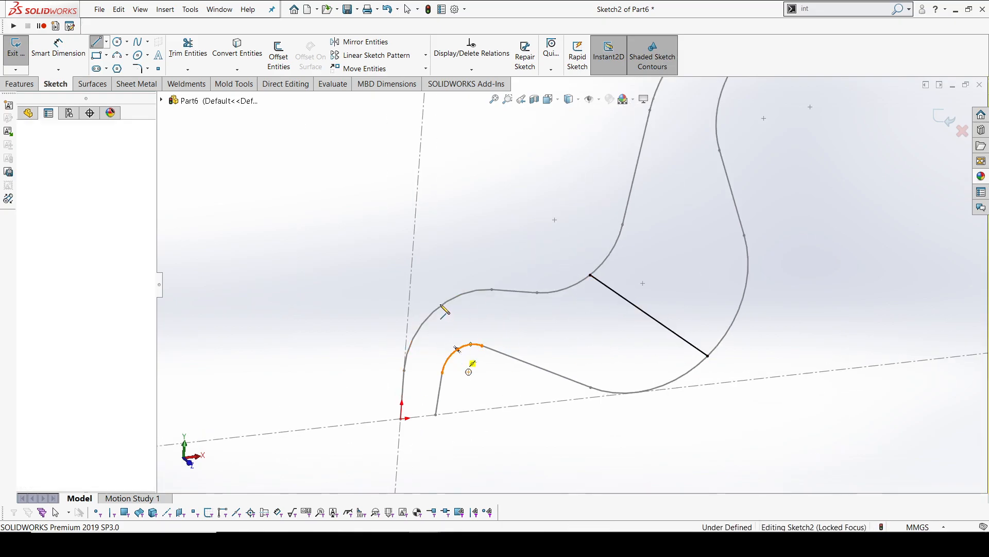
left_click(433, 310)
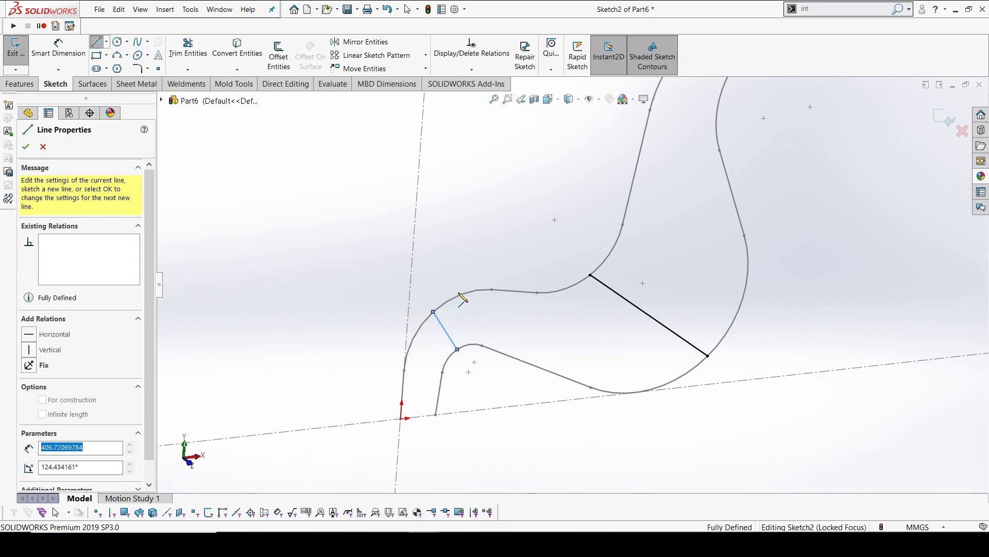
key("Escape")
key("Escape")
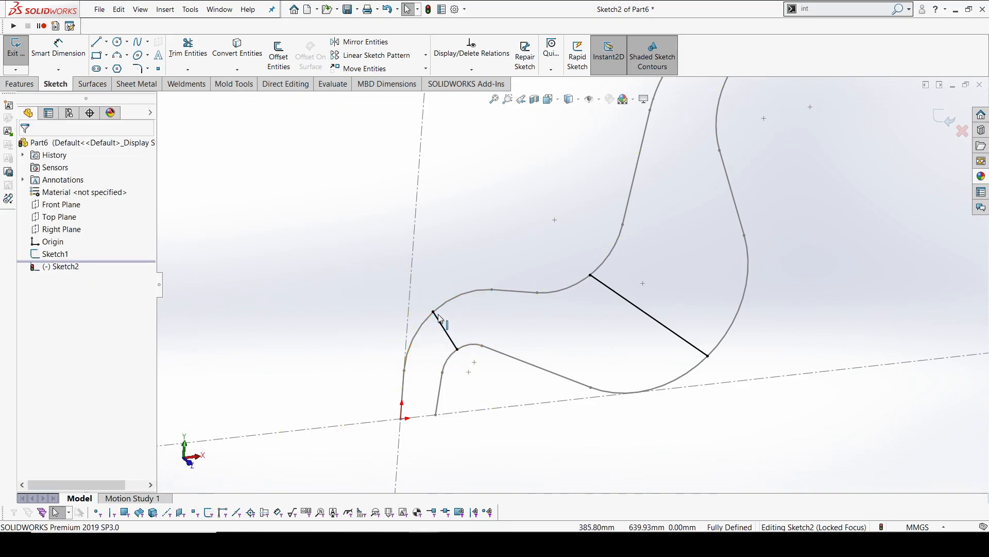
left_click(97, 43)
key("Escape")
scroll(577, 283, "up", 4)
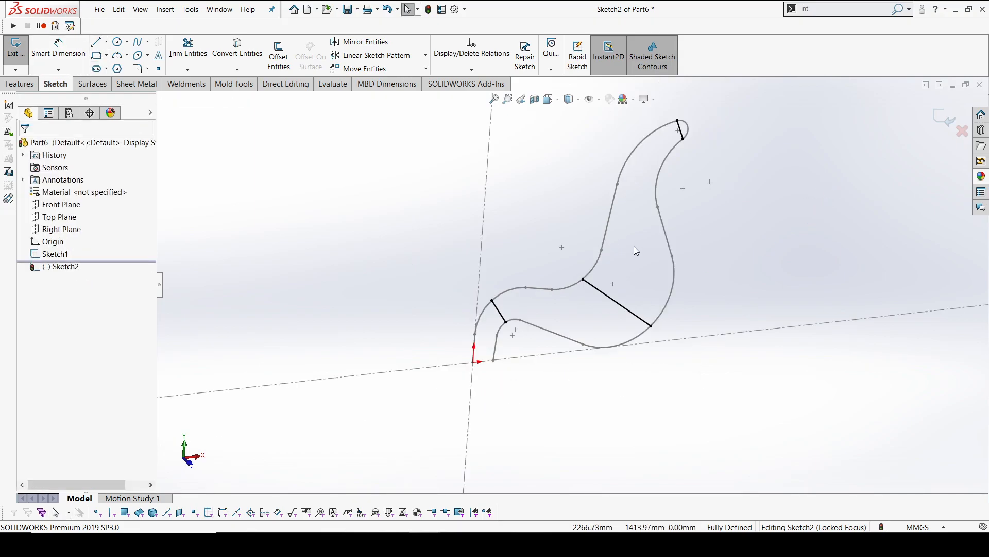
Close the dividing-line sketch and extrude its three lines as blind surfaces 10 mm deep
scroll(696, 180, "down", 2)
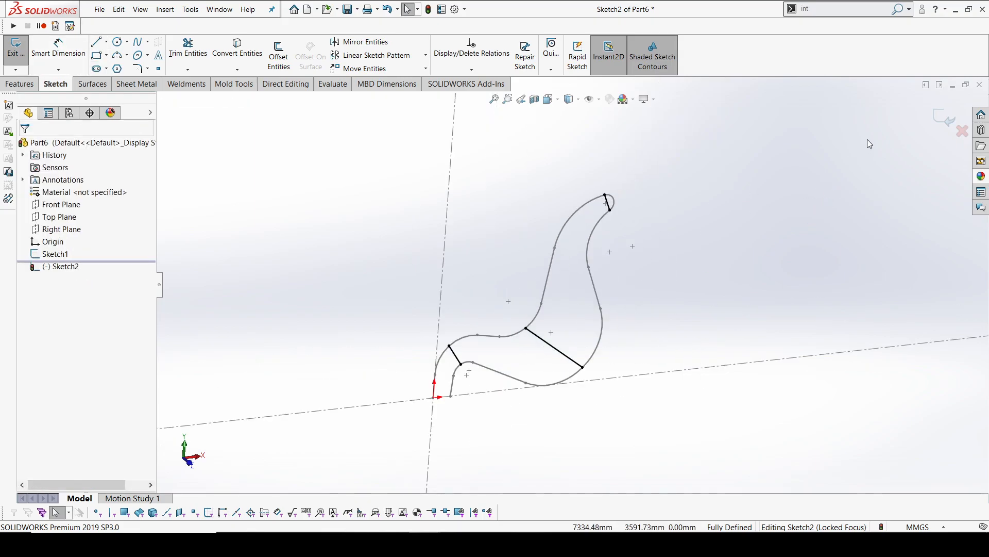
left_click(942, 120)
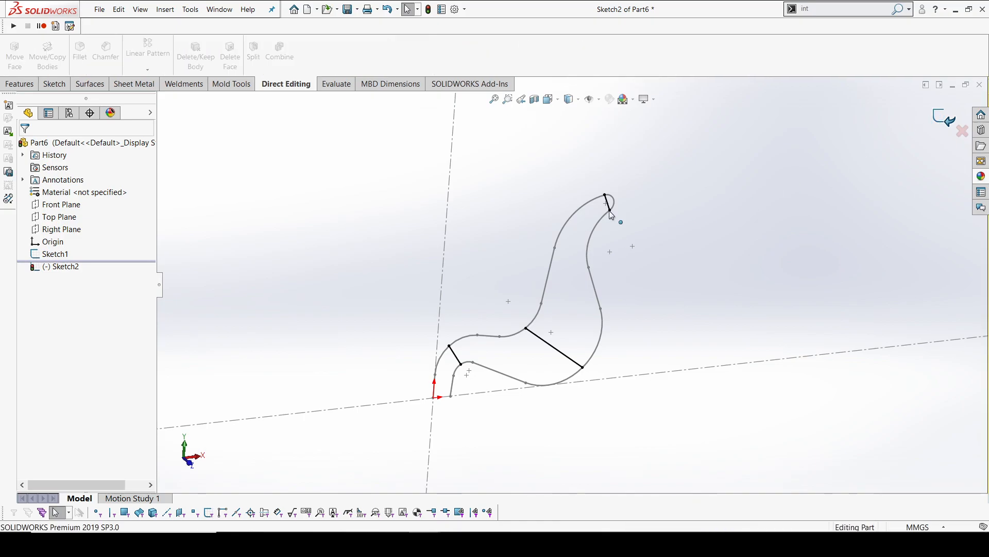
left_click(97, 85)
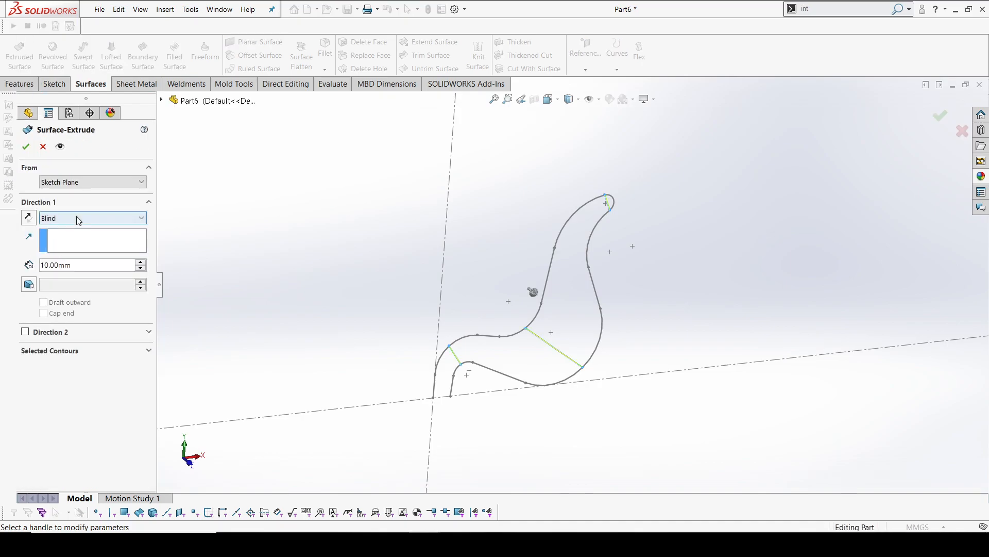
left_click(25, 146)
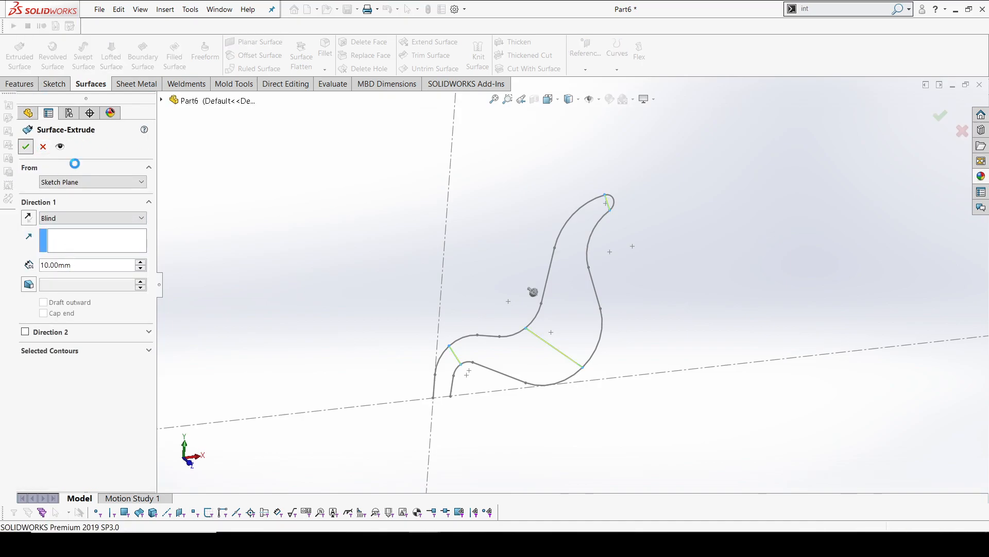
left_click(625, 245)
Start a sketch on the narrow surface at the top of the backrest and convert its long profile-side edge into a sketch line
mouse_move(625, 246)
middle_mouse_down()
mouse_move(605, 250)
mouse_move(604, 303)
mouse_move(573, 295)
middle_mouse_up()
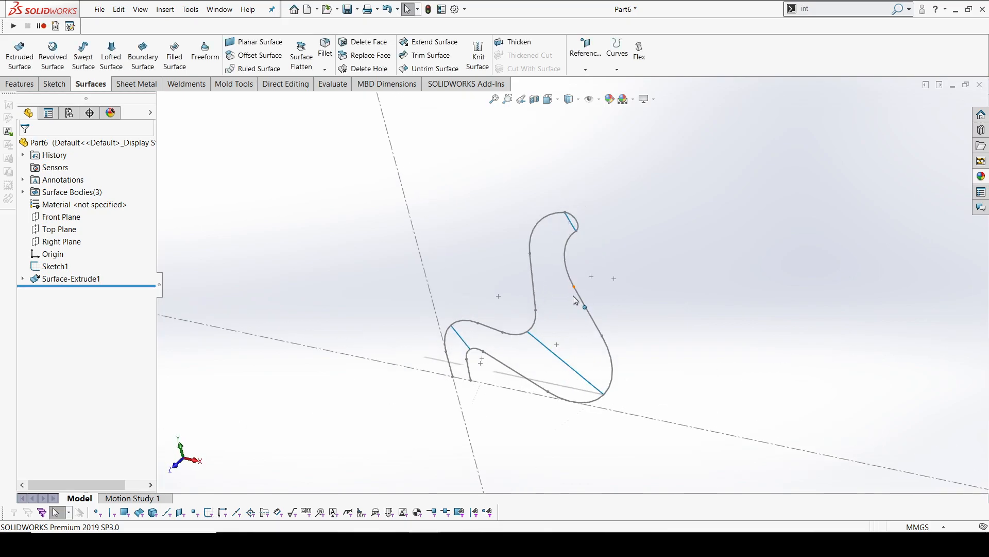
scroll(558, 276, "down", 8)
scroll(571, 200, "down", 5)
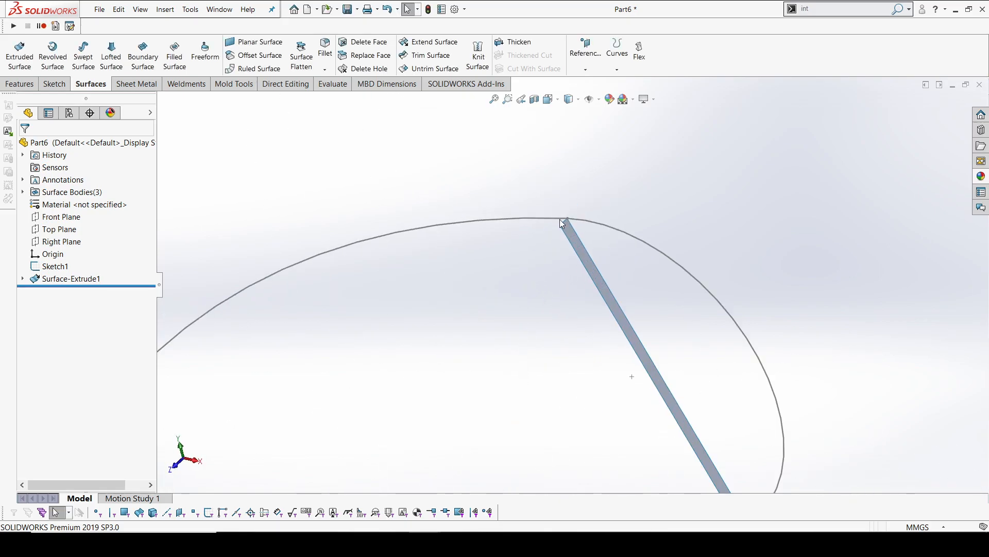
left_click(586, 256)
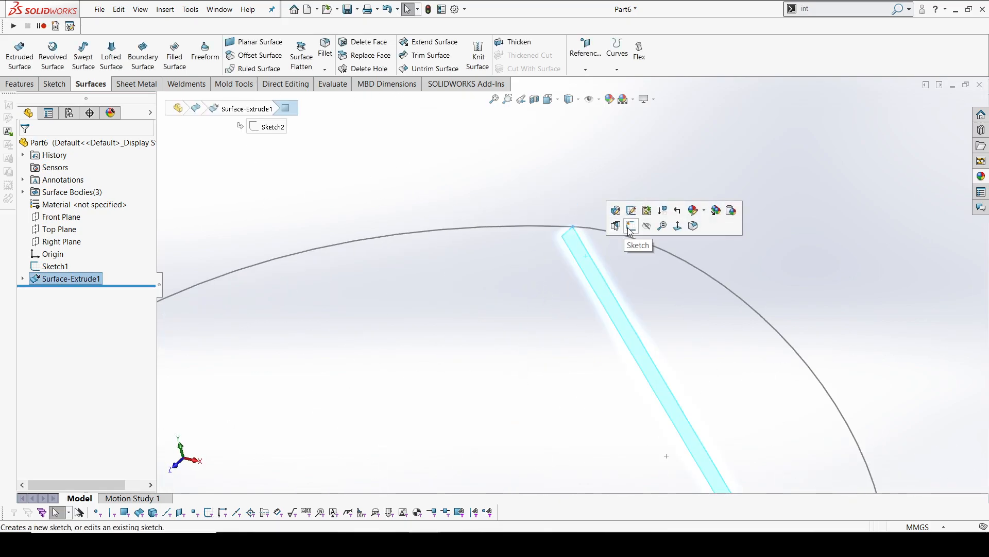
left_click(631, 226)
left_click(592, 258)
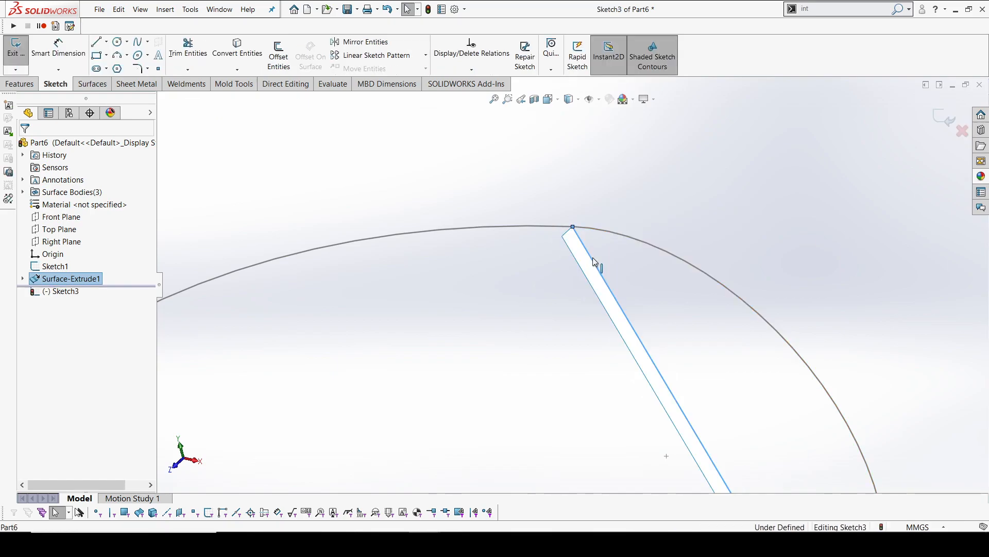
left_click(236, 47)
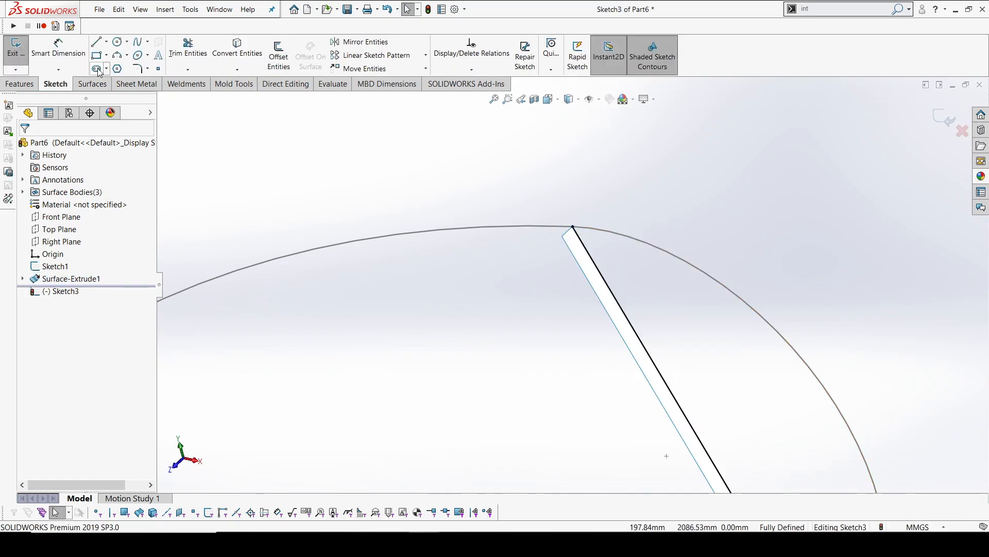
Draw a three-point arc between both ends of the converted backrest-top line, bulging toward the seat side
left_click(117, 59)
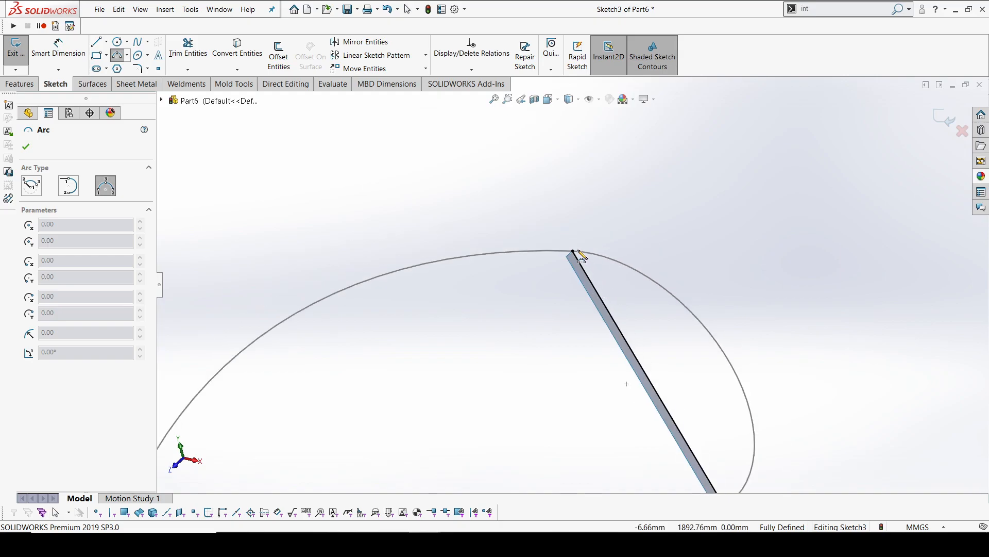
left_click(573, 251)
scroll(707, 390, "up", 4)
scroll(670, 412, "down", 3)
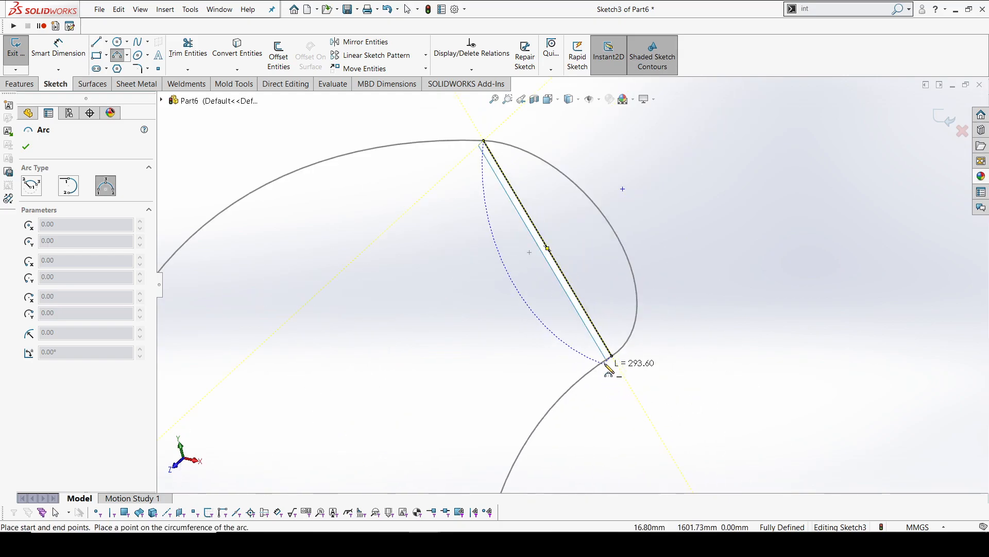
left_click(612, 355)
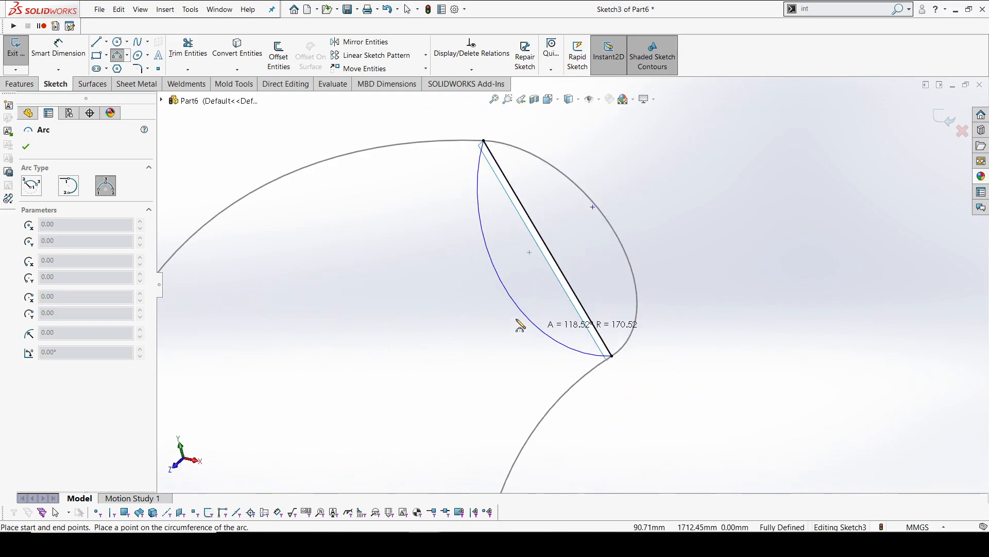
left_click(485, 325)
key("Escape")
Make the backrest-top arc's centre coincident with the converted line and close the sketch
left_click(555, 263)
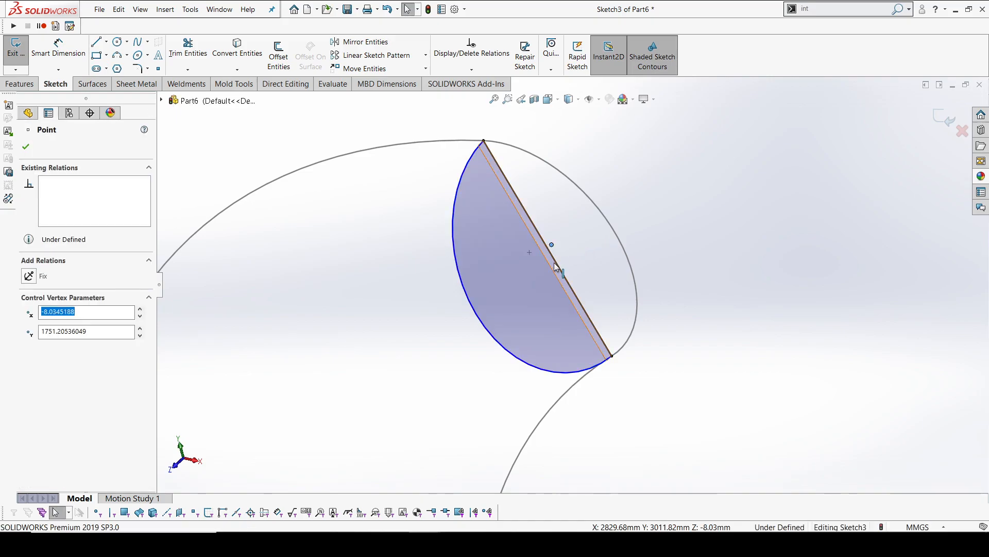
left_click(556, 262)
left_click(551, 245, "ctrl")
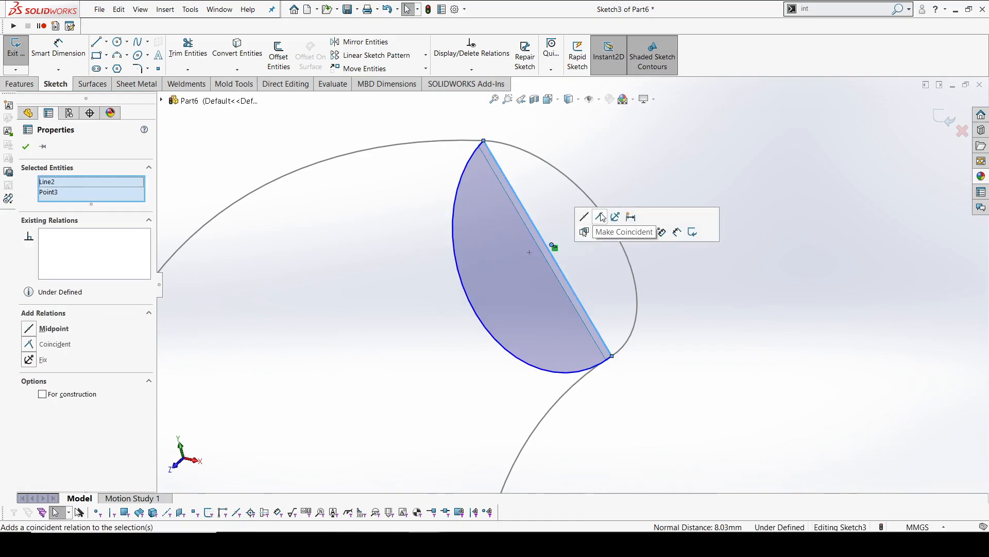
left_click(602, 217)
scroll(719, 289, "up", 3)
scroll(738, 371, "up", 2)
middle_click_drag(738, 371, 592, 310)
scroll(512, 192, "down", 5)
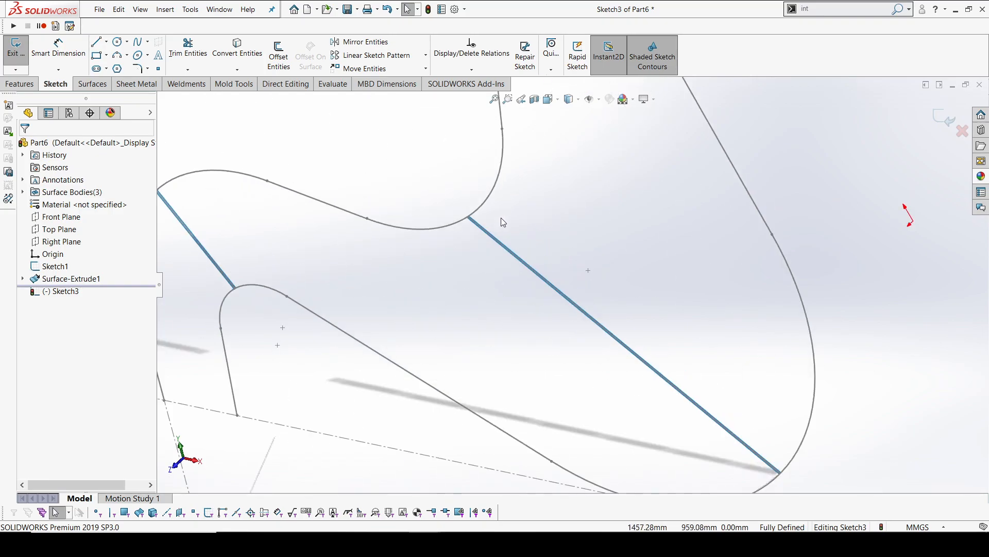
left_click(946, 118)
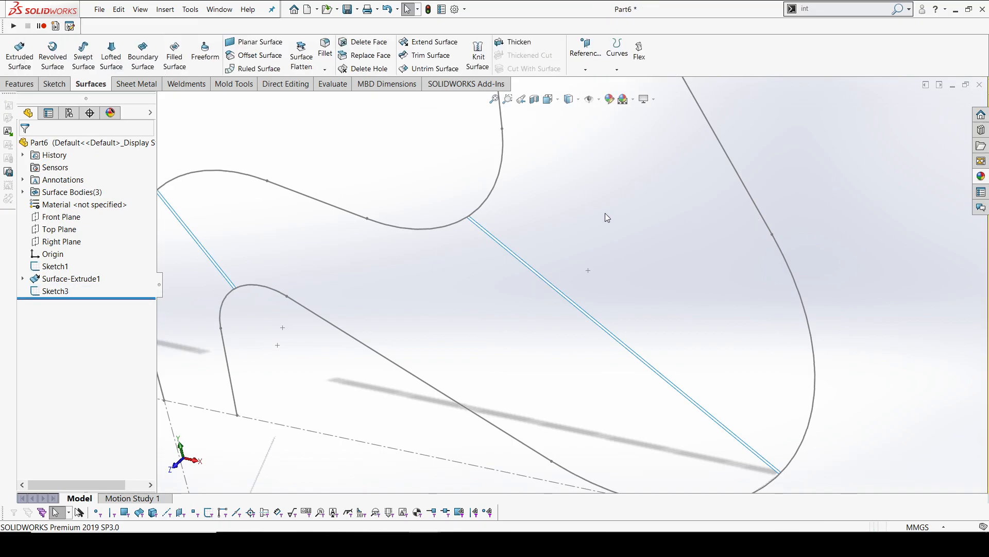
Start a sketch on the long diagonal surface between seat and rear bottom arc and convert its profile-side edge
middle_click_drag(604, 222, 512, 214)
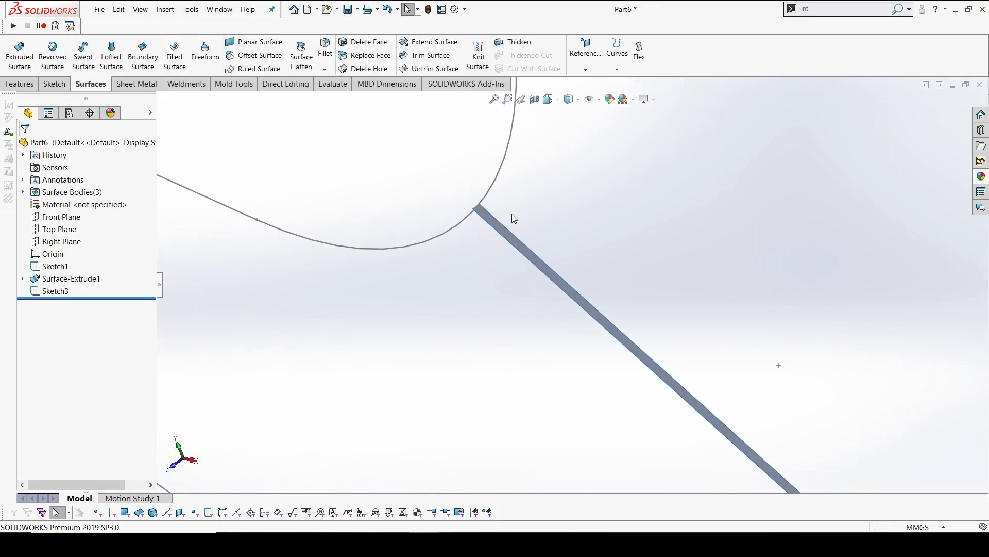
left_click(495, 226)
left_click(543, 190)
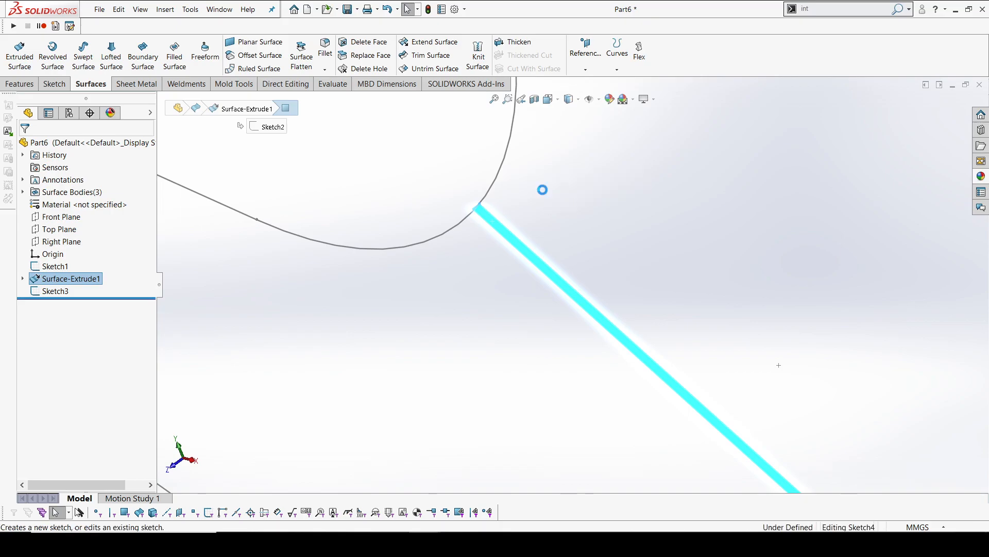
left_click(237, 47)
Draw a three-point arc with a chord of about 1322 mm between both ends of the converted diagonal line
left_click(117, 54)
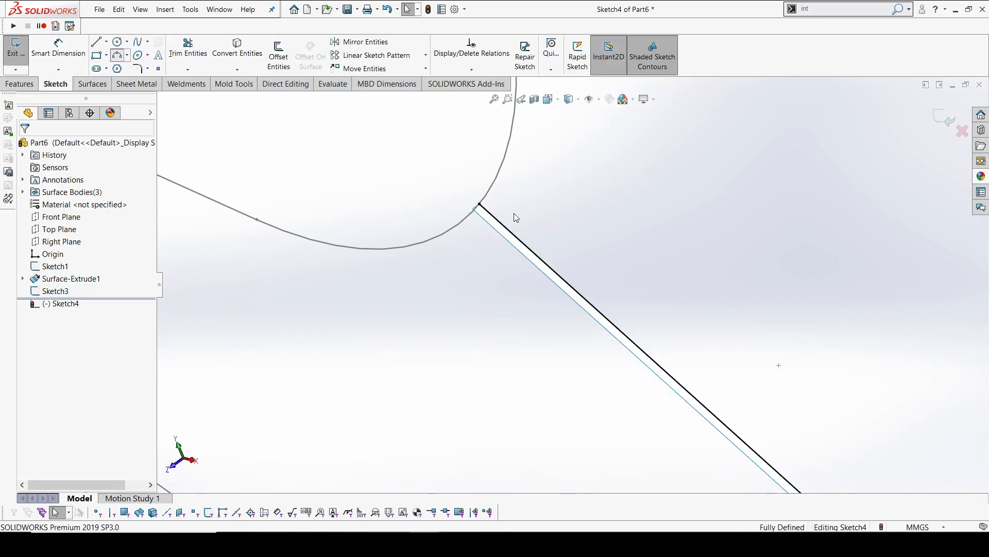
left_click(478, 203)
scroll(636, 309, "up", 6)
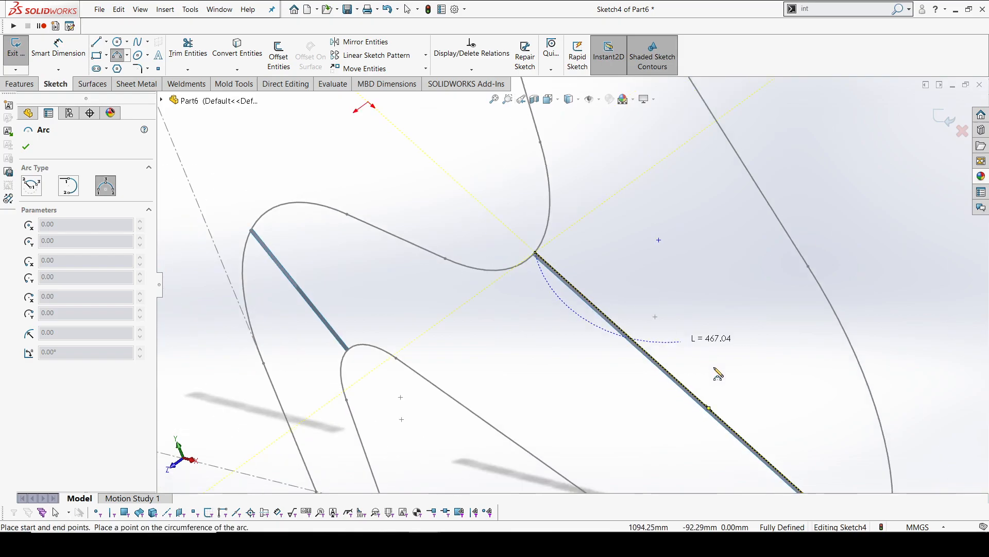
scroll(730, 402, "down", 2)
scroll(719, 436, "down", 3)
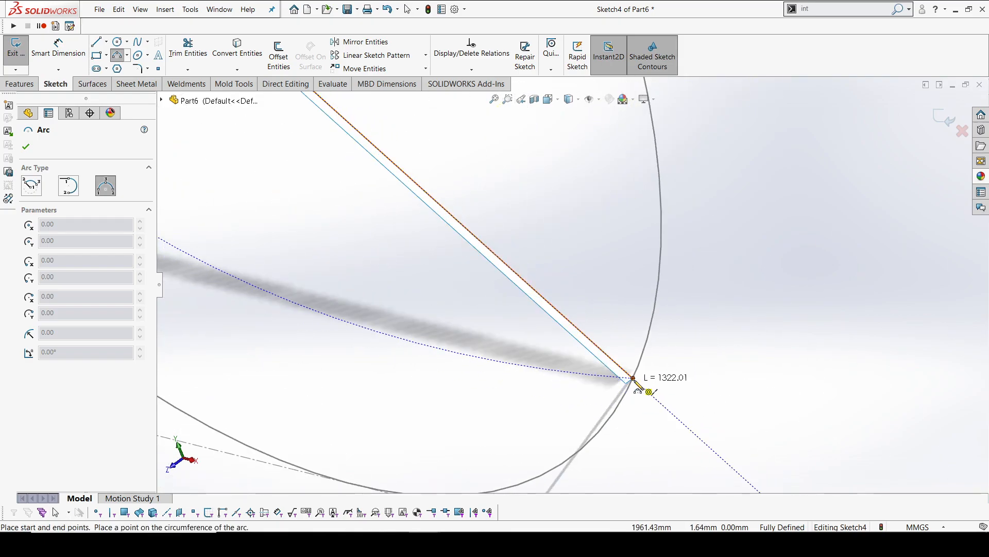
left_click(633, 379)
scroll(601, 347, "up", 5)
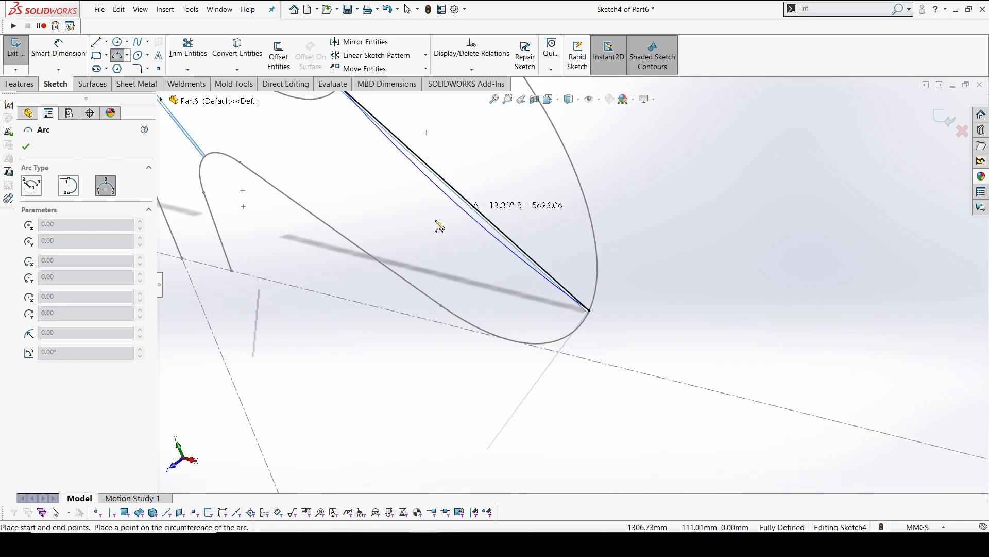
left_click(413, 235)
key("Escape")
Make the large diagonal arc's centre coincident with its line and close the sketch
scroll(607, 135, "up", 2)
scroll(604, 135, "down", 2)
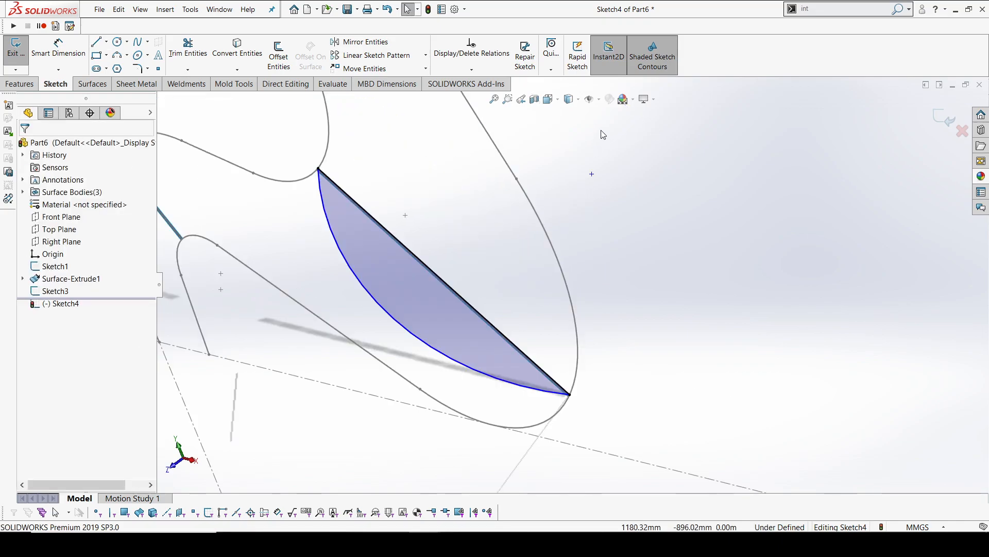
left_click(592, 175)
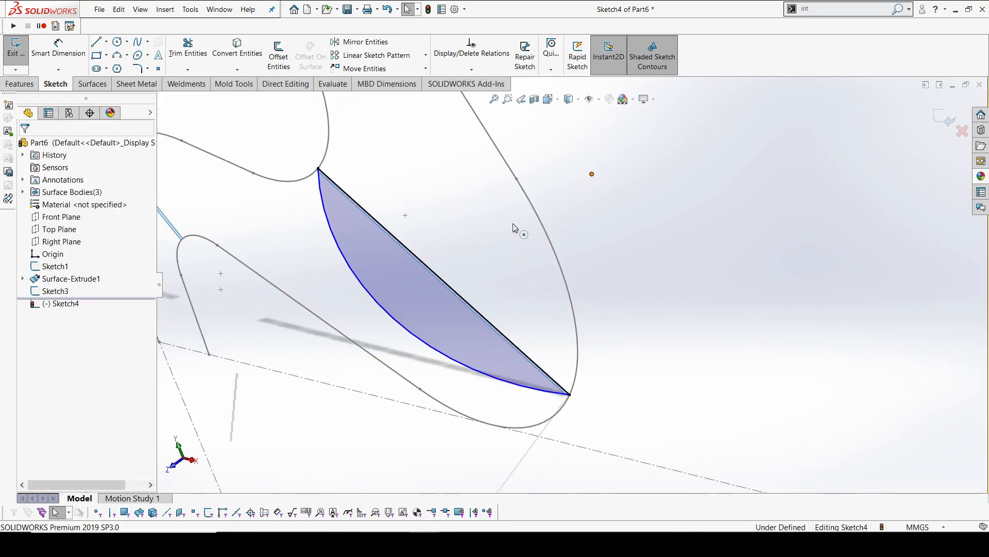
left_click(453, 293)
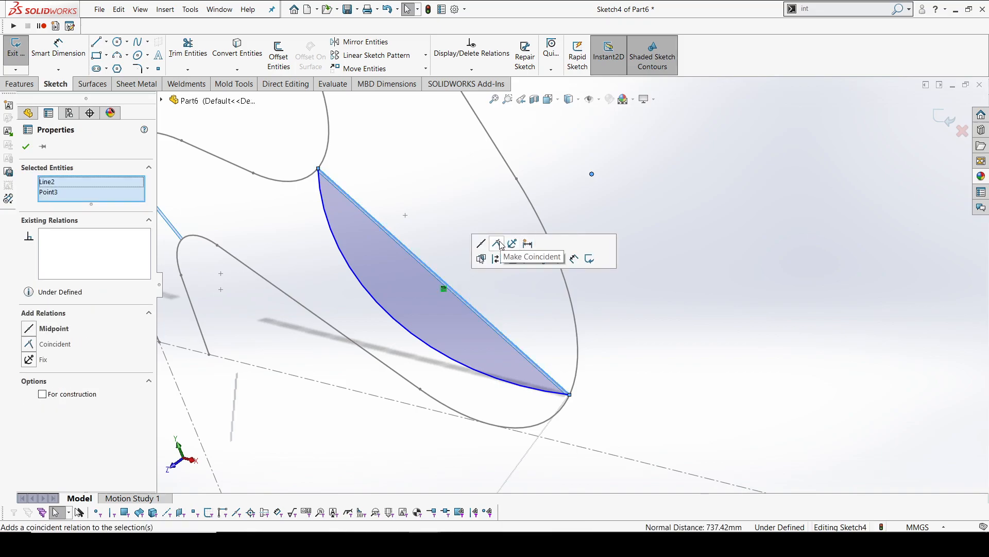
left_click(499, 244)
left_click(717, 277)
scroll(716, 277, "up", 6)
mouse_move(464, 252)
middle_mouse_down()
mouse_move(512, 249)
mouse_move(529, 212)
middle_mouse_up()
scroll(530, 206, "down", 3)
left_click(956, 115)
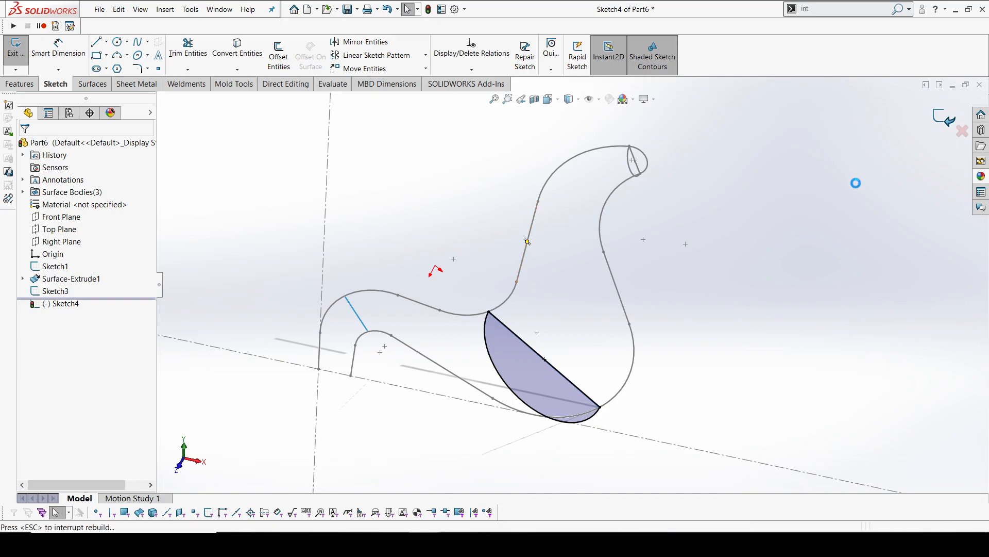
Start a sketch on the short surface across the front bend and convert its profile-side edge into a sketch line
scroll(366, 315, "down", 7)
middle_click_drag(366, 316, 356, 308)
scroll(388, 206, "down", 5)
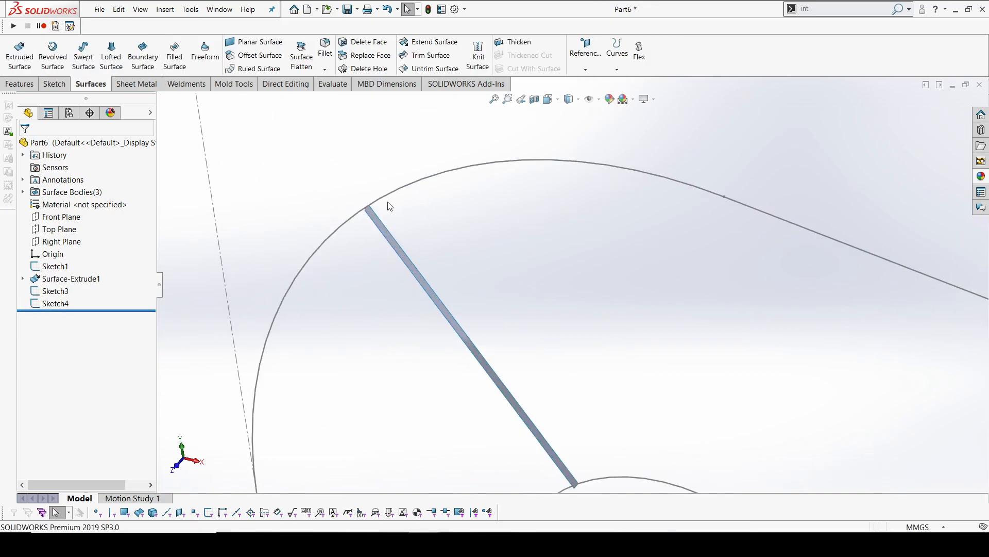
left_click(400, 247)
left_click(446, 212)
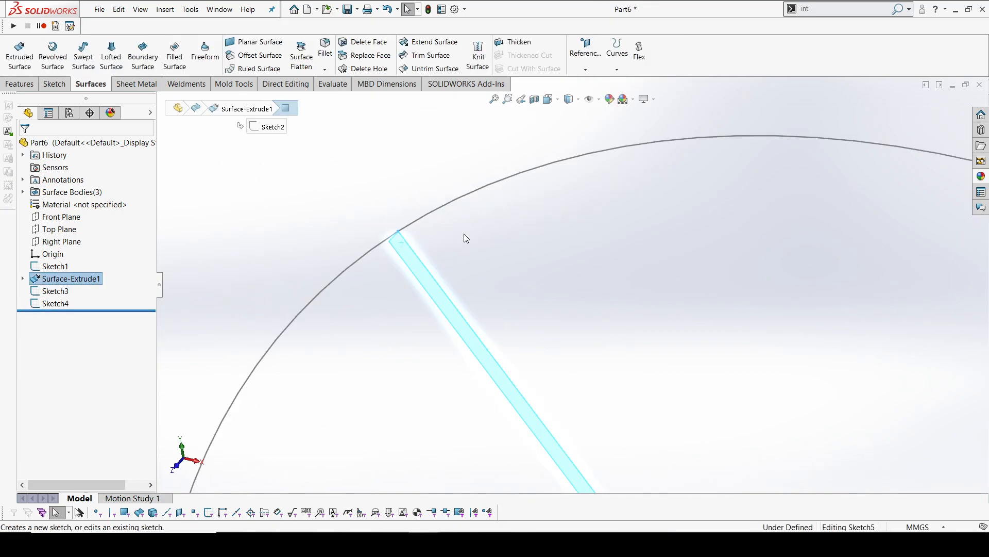
left_click(411, 254)
left_click(237, 49)
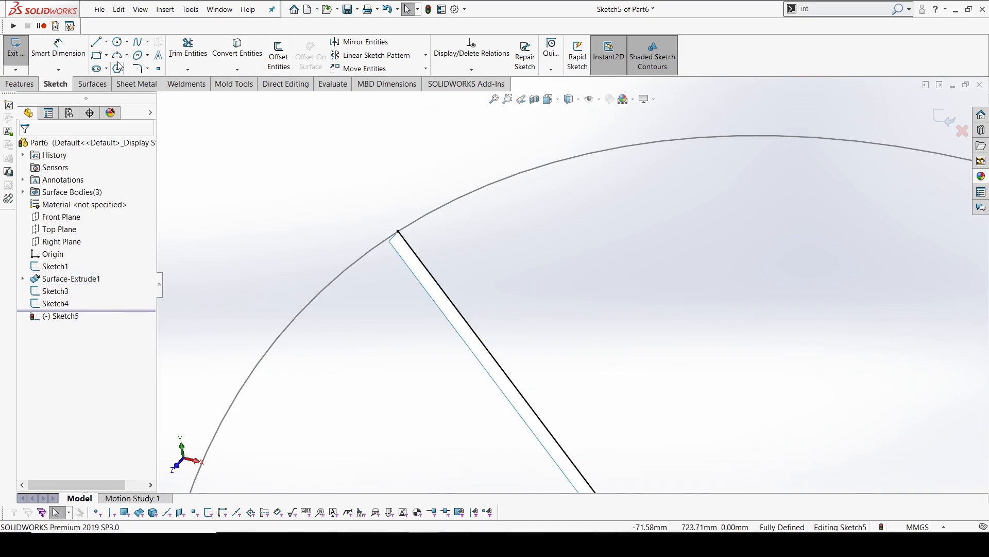
Draw a three-point arc between both ends of the converted front-bend line, bulging toward the chair's front
scroll(503, 263, "up", 2)
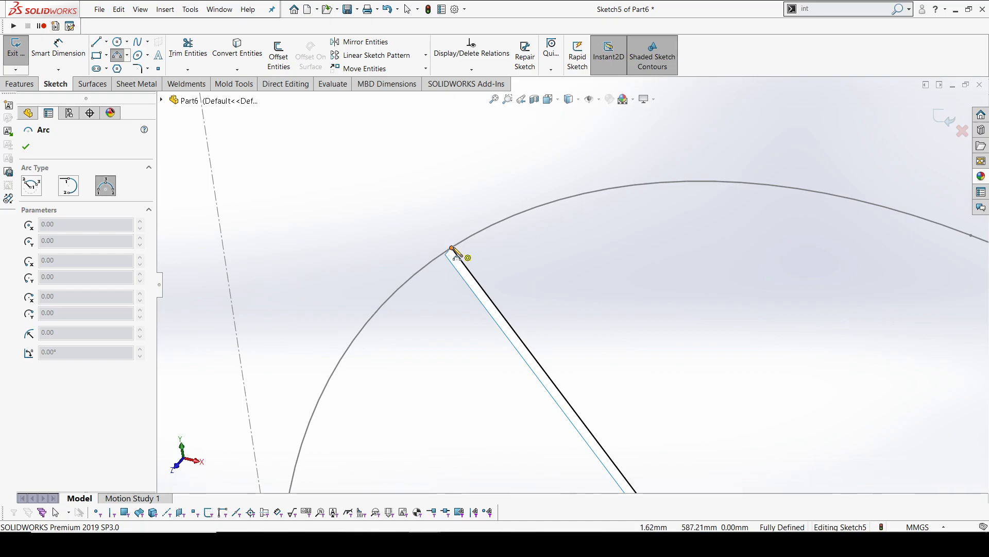
left_click(451, 247)
scroll(609, 366, "up", 7)
scroll(639, 407, "down", 6)
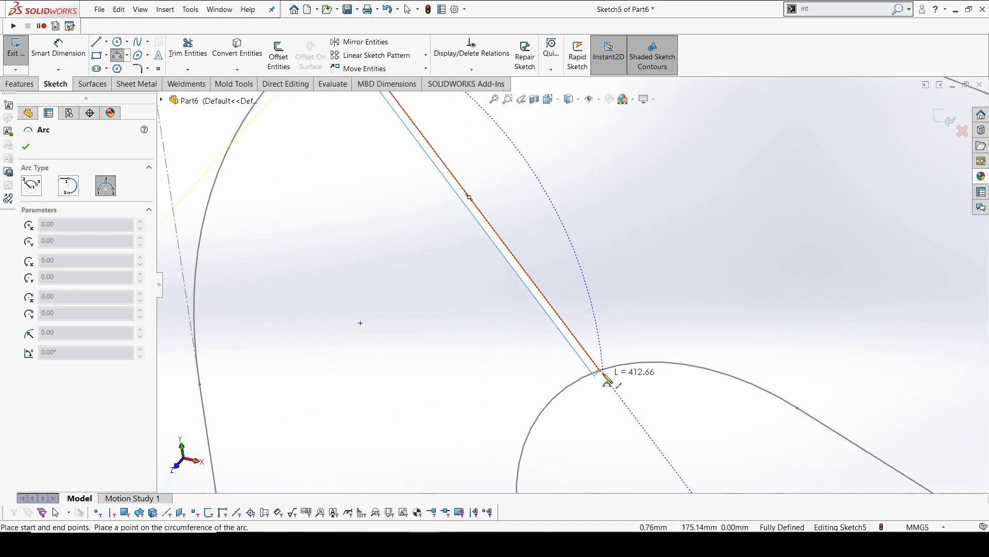
left_click(600, 370)
left_click(453, 363)
key("Escape")
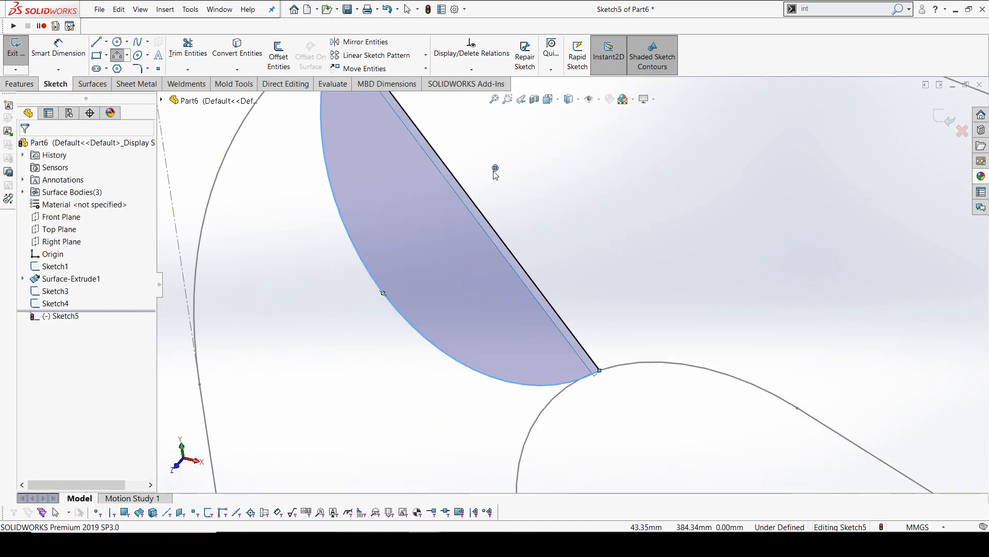
Make the front-bend arc's centre coincident with the converted line
left_click(496, 169)
left_click(478, 210, "ctrl")
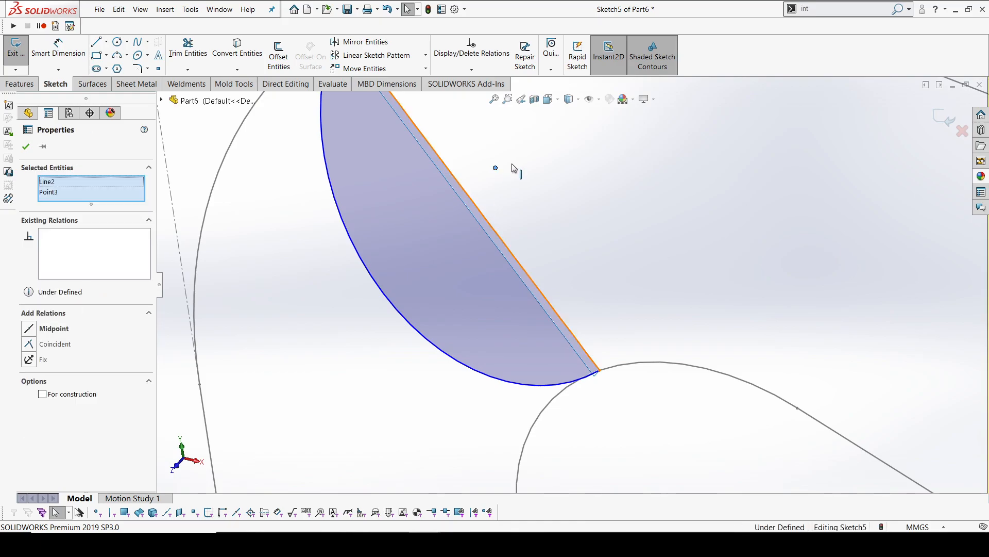
left_click(526, 164)
left_click(547, 236)
scroll(547, 236, "up", 5)
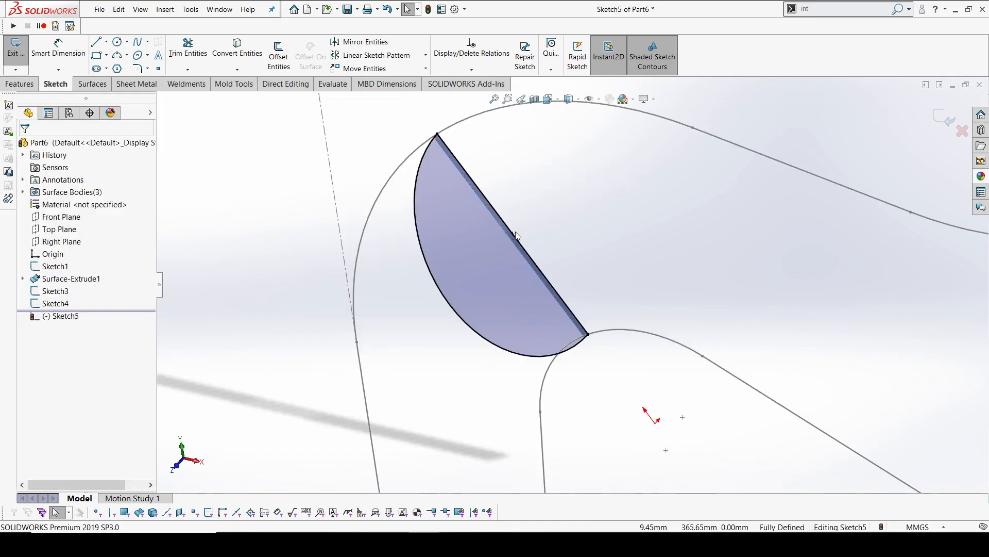
scroll(609, 256, "up", 8)
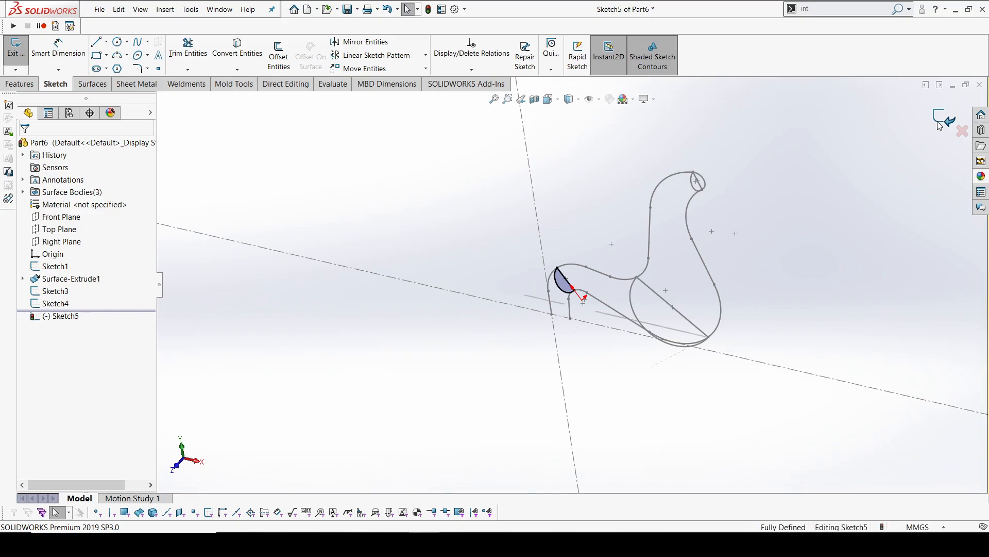
Close the front-bend cross-section sketch
scroll(750, 272, "down", 4)
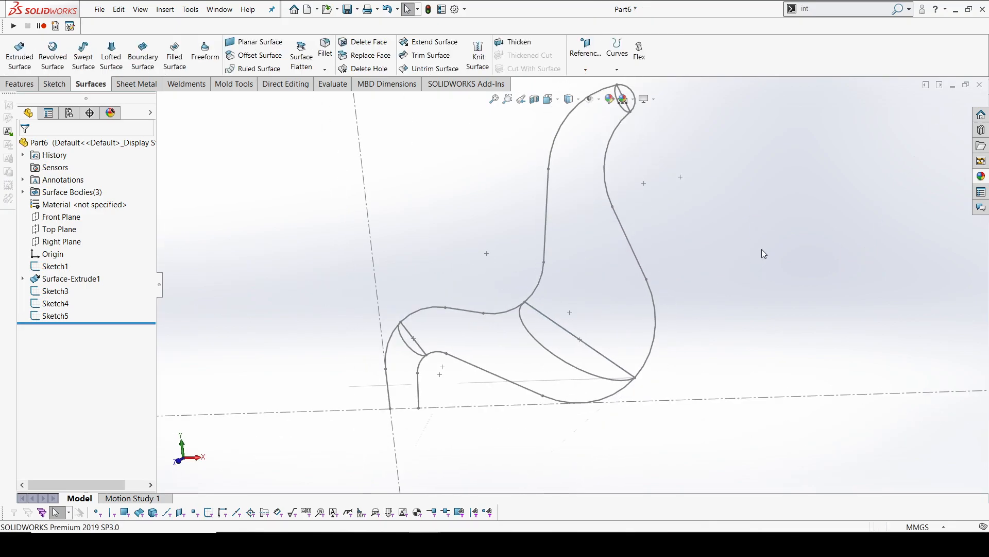
left_click(56, 281)
left_click(493, 265)
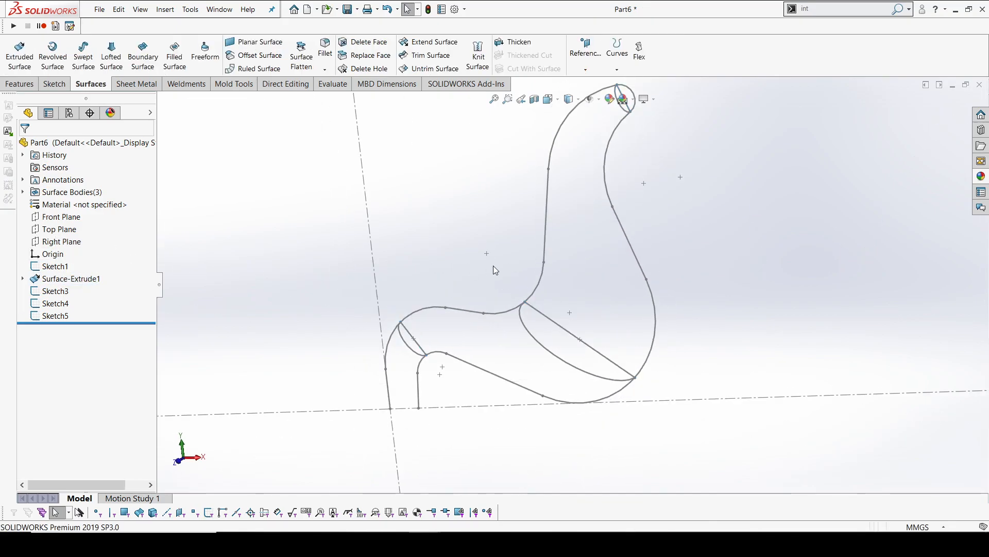
scroll(571, 285, "up", 2)
middle_click_drag(650, 255, 708, 252)
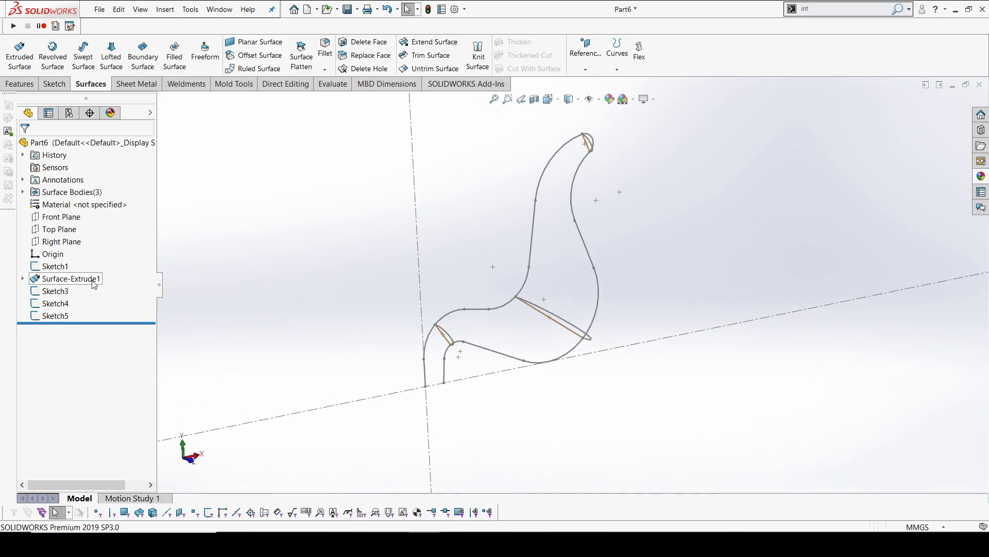
middle_click_drag(635, 255, 438, 341)
scroll(429, 353, "down", 3)
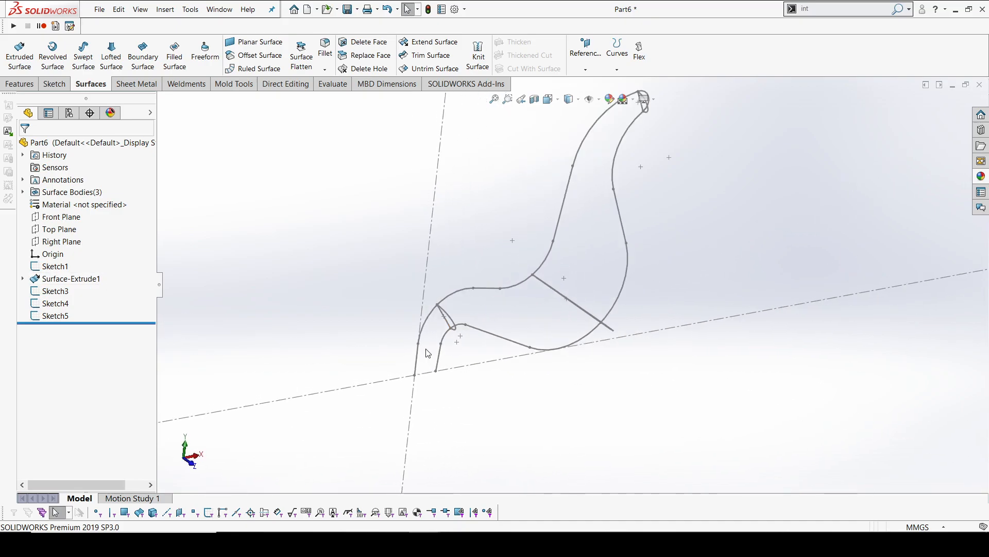
Start a sketch on the Top Plane and draw a three-point arc between the two lower ends of the front leg's profile
left_click(54, 230)
scroll(431, 368, "down", 4)
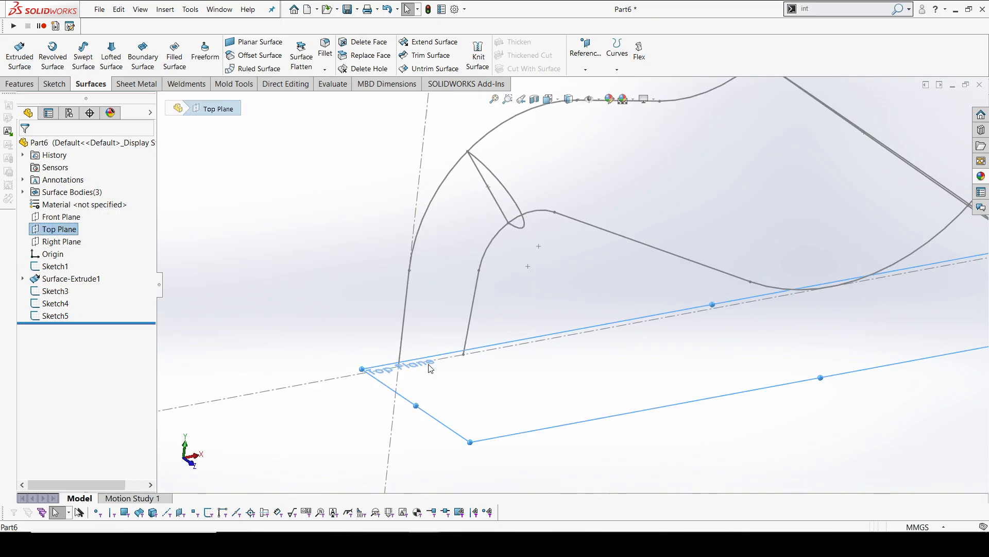
left_click(63, 230)
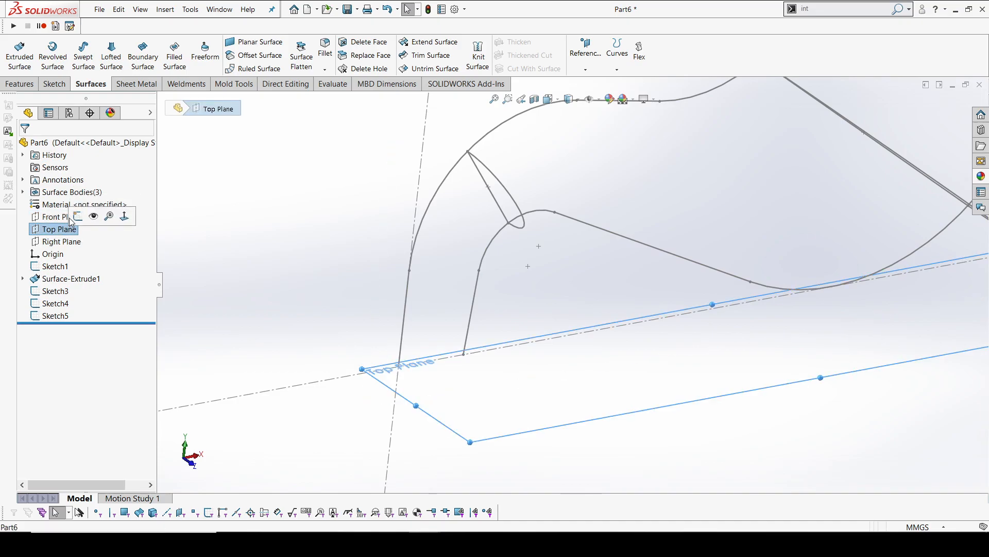
left_click(78, 217)
scroll(351, 330, "down", 4)
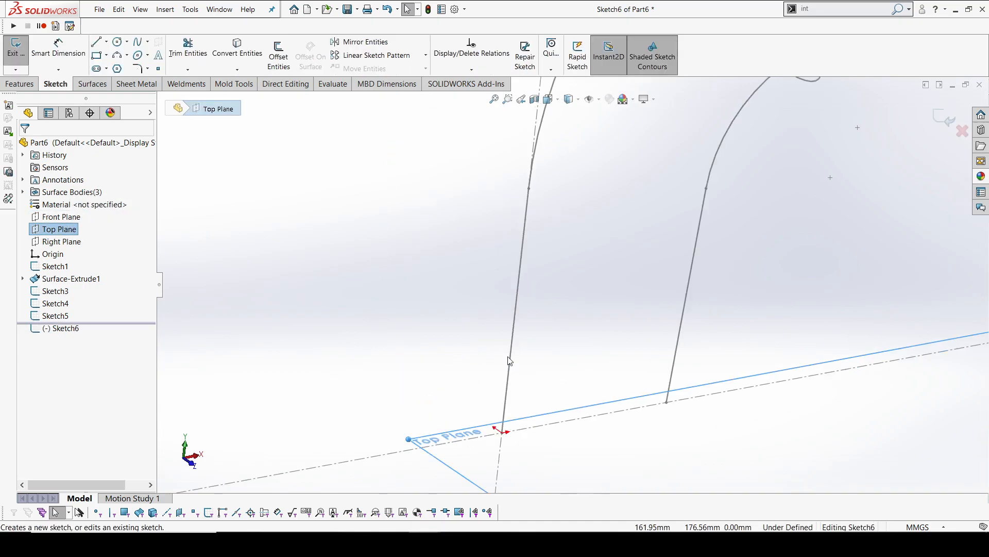
left_click(117, 60)
left_click(502, 430)
left_click(668, 402)
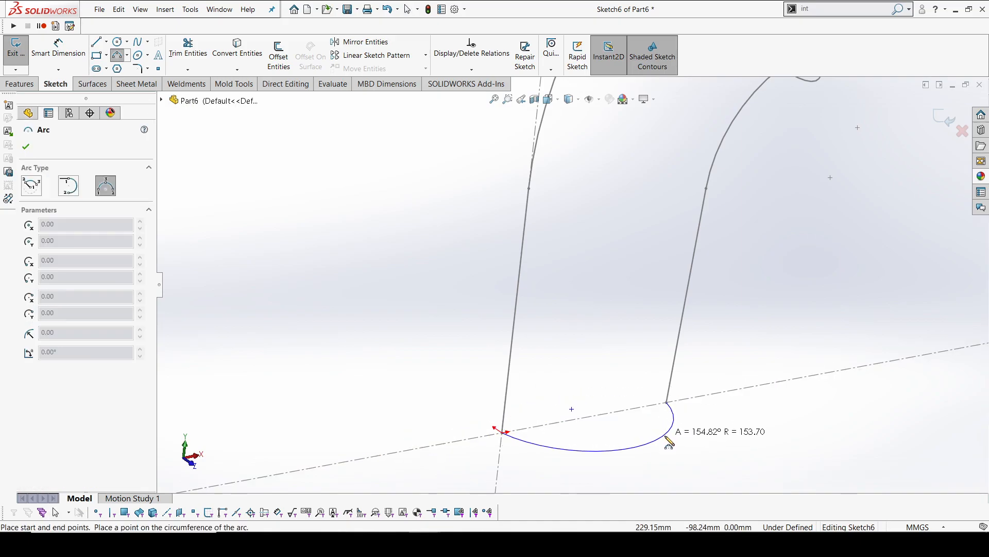
left_click(637, 453)
key("Escape")
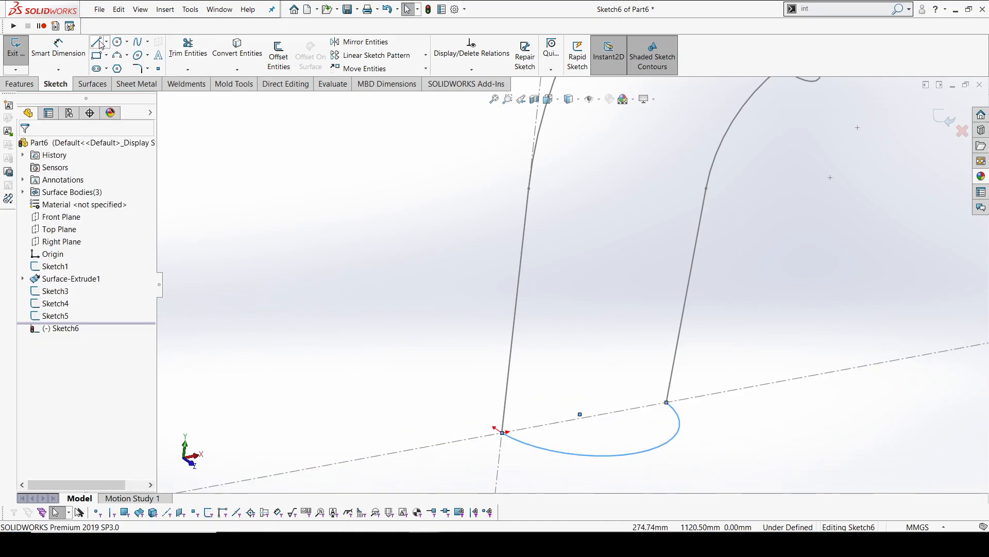
Draw a straight line between both ends of the foot arc to close the cross-section
left_click(503, 433)
left_click(667, 402)
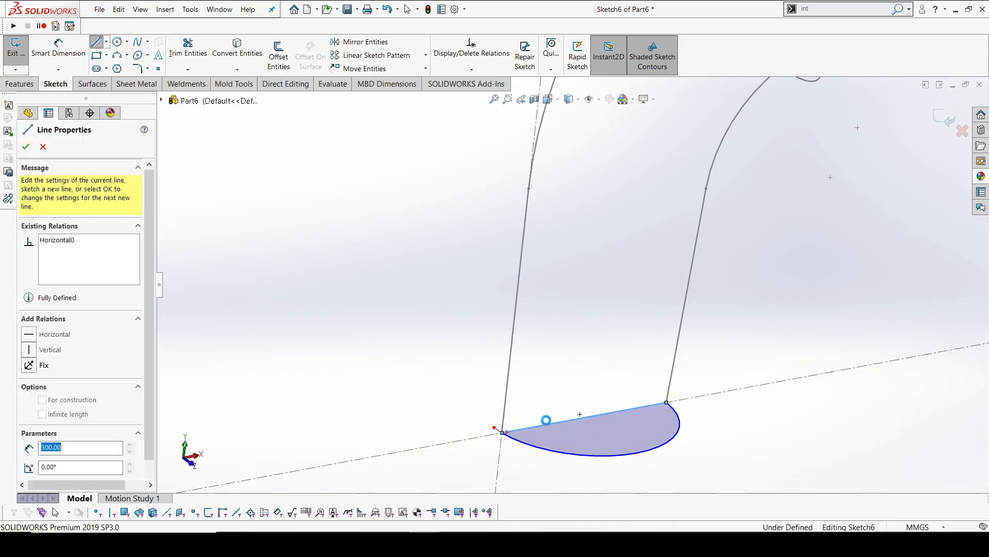
key("Escape")
Make the foot arc's centre coincident with its straight line and close the sketch
left_click(580, 415)
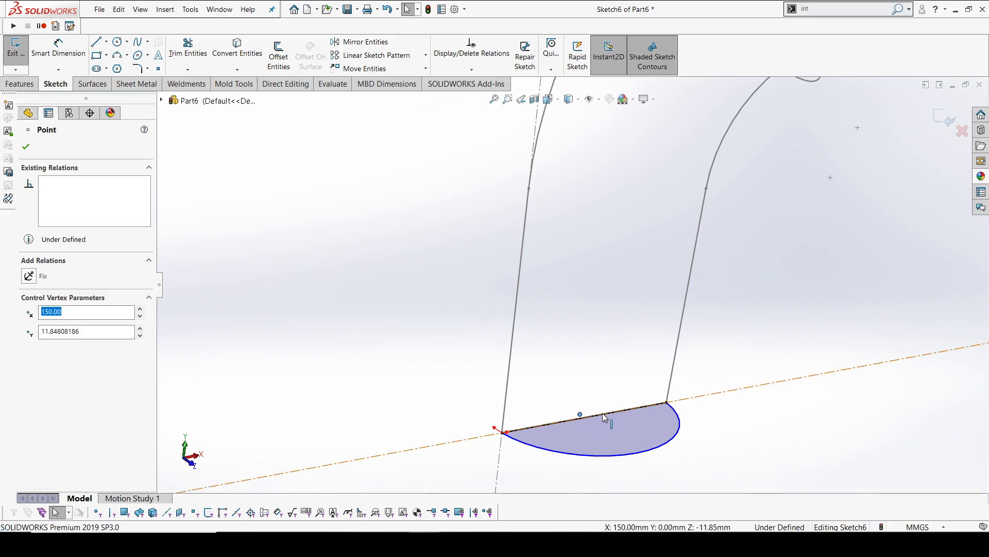
left_click(603, 414)
left_click(581, 415, "ctrl")
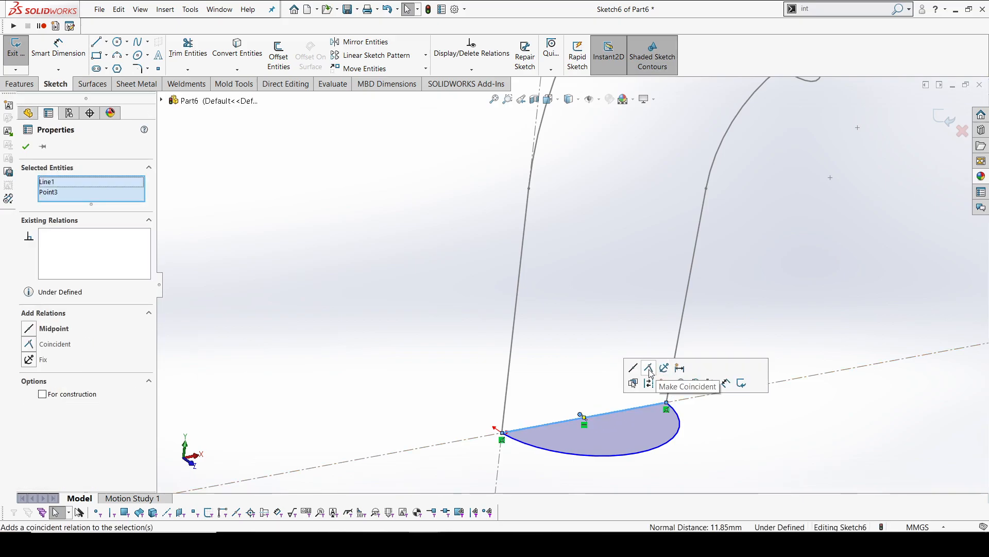
left_click(649, 368)
scroll(614, 306, "up", 5)
left_click(945, 120)
middle_click_drag(596, 272, 602, 277)
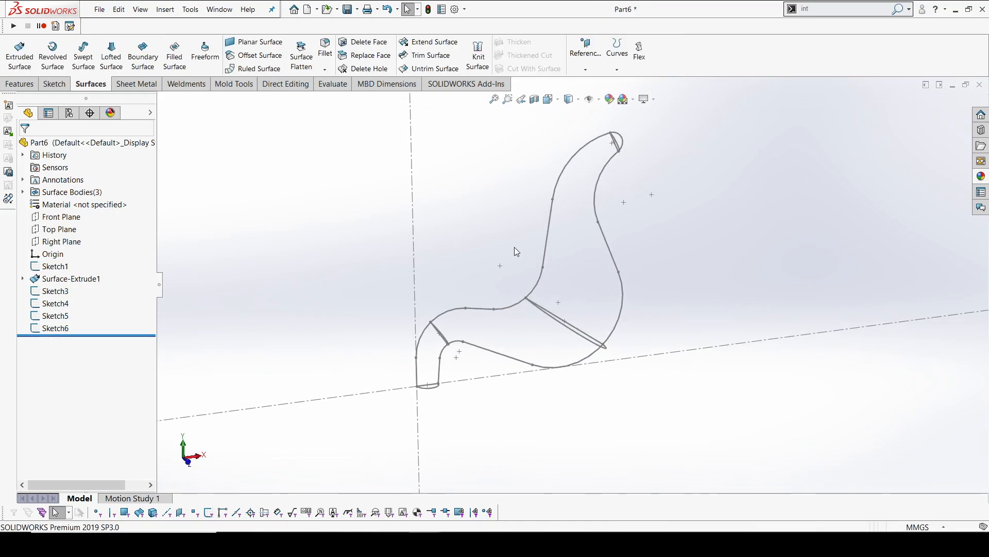
Start a lofted boss through the four cross-sections in order: foot, front bend, large diagonal and top of the backrest
left_click(20, 84)
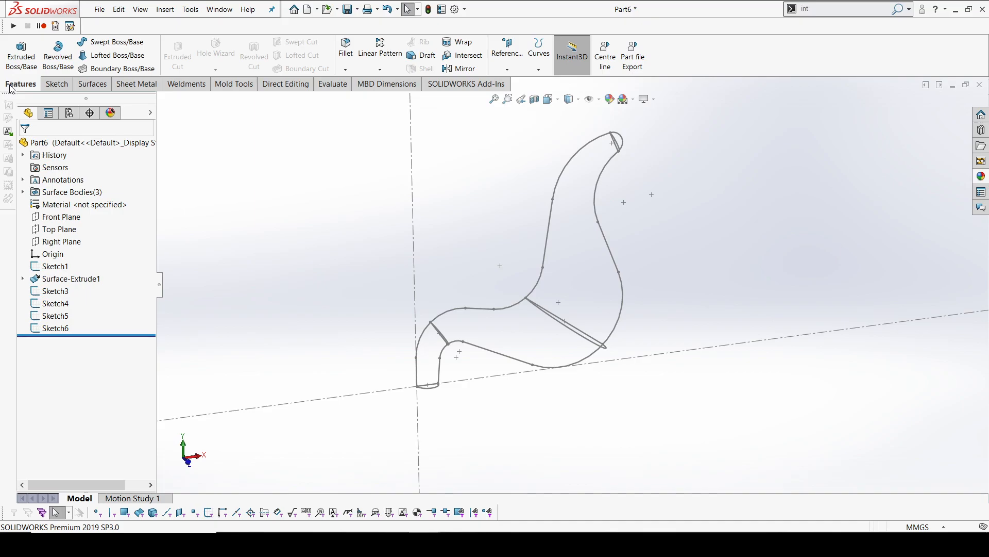
left_click(133, 59)
scroll(433, 338, "down", 4)
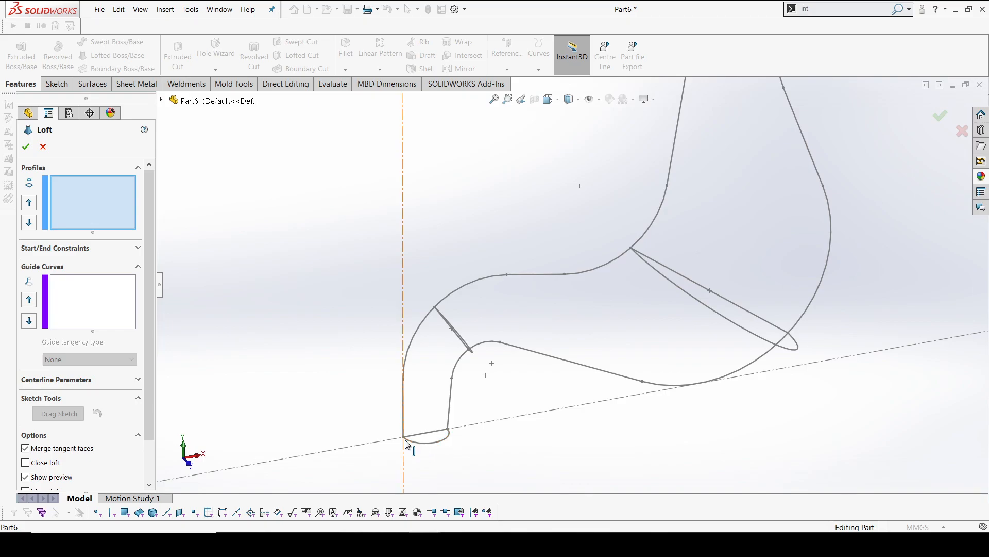
middle_click_drag(436, 332, 452, 369)
left_click(446, 320)
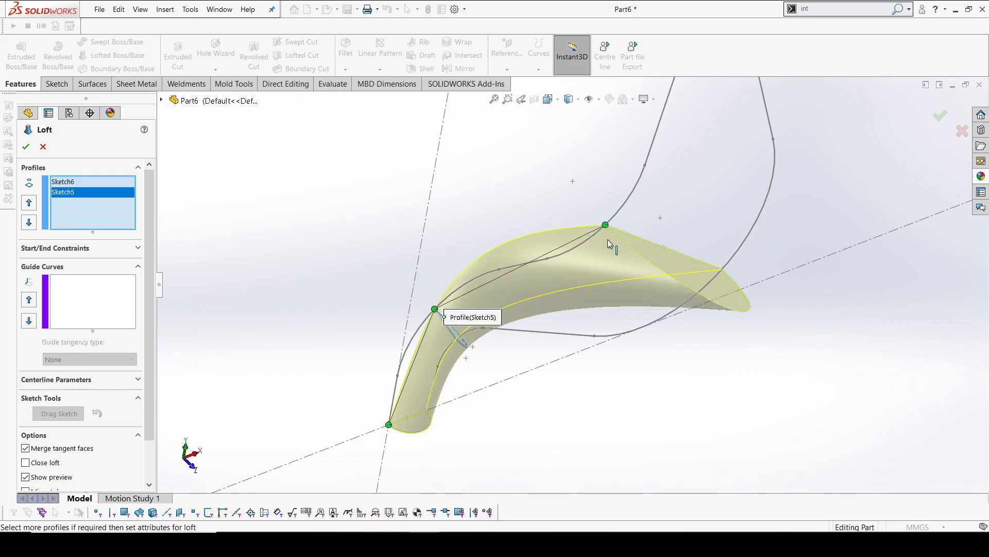
left_click(618, 236)
scroll(593, 243, "up", 5)
scroll(633, 200, "down", 5)
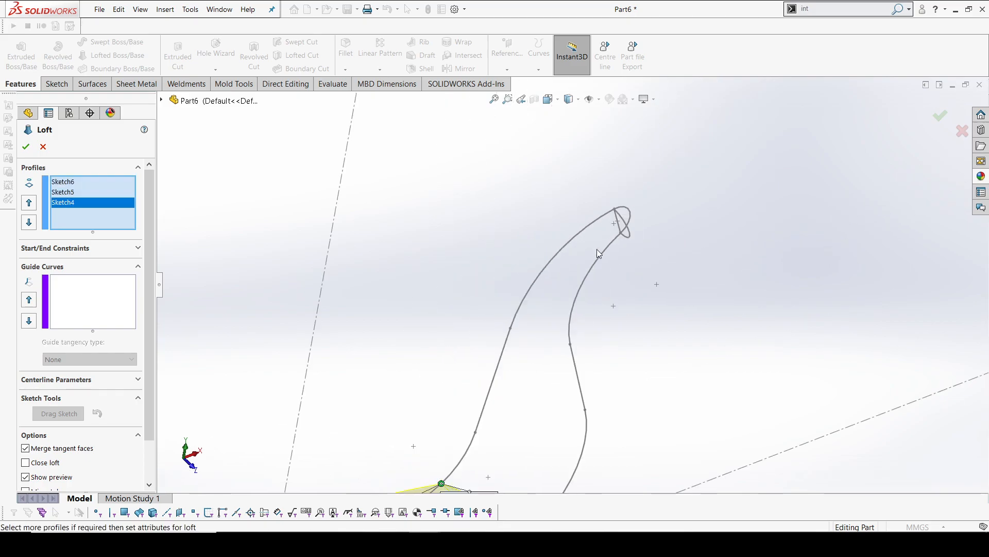
left_click(629, 205)
scroll(594, 242, "up", 5)
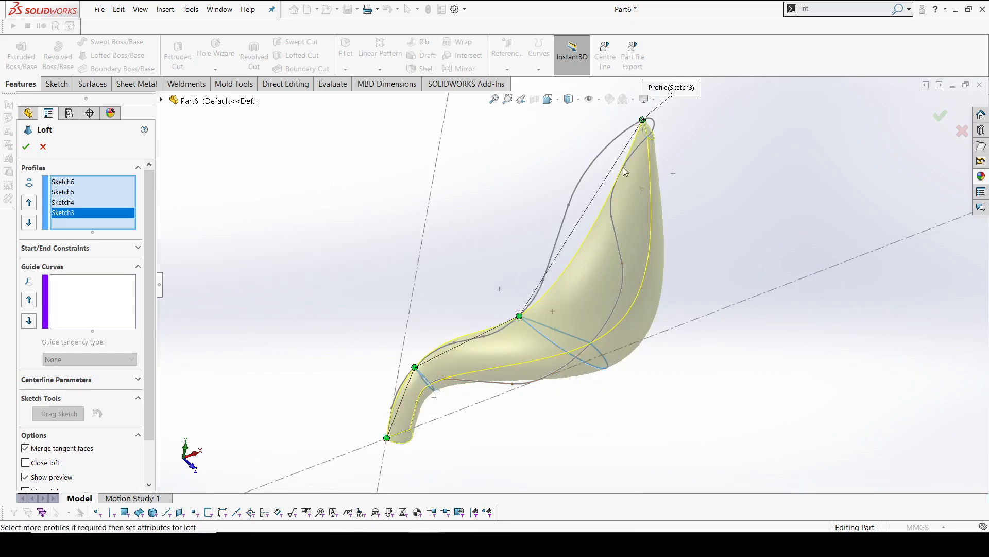
Add the side profile's seat-and-backrest front curve, from foot to backrest tip, as the loft's first guide curve using SelectionManager group selection
left_click(93, 308)
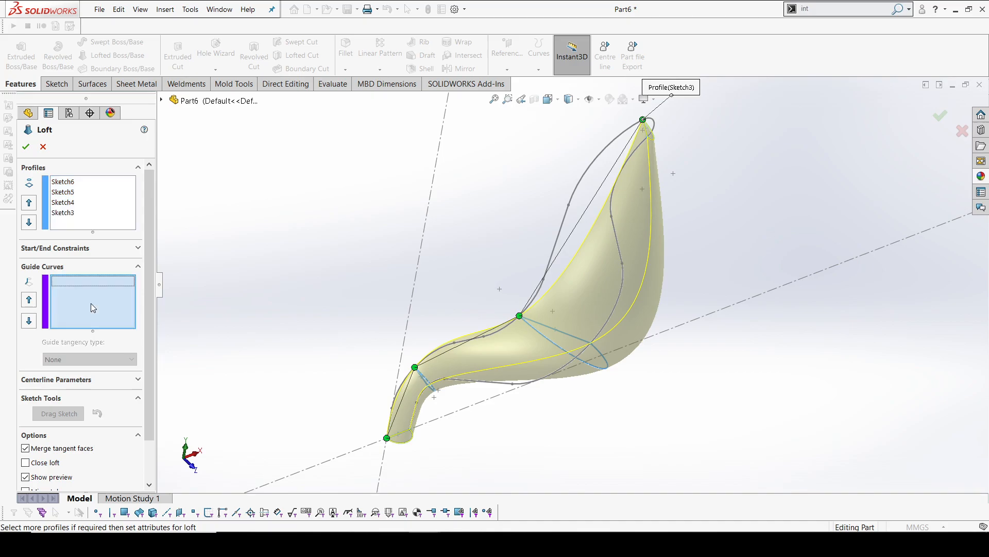
right_click(91, 304)
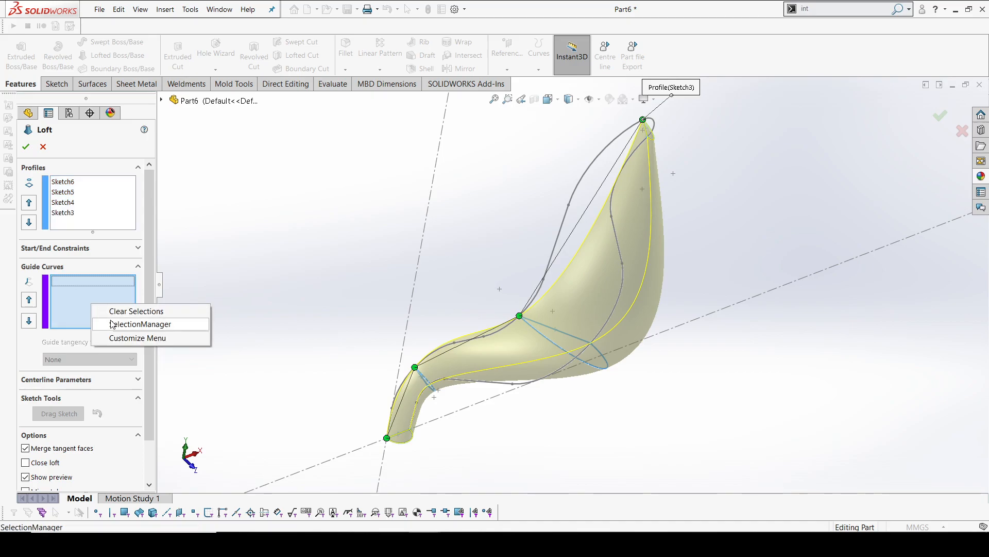
left_click(112, 324)
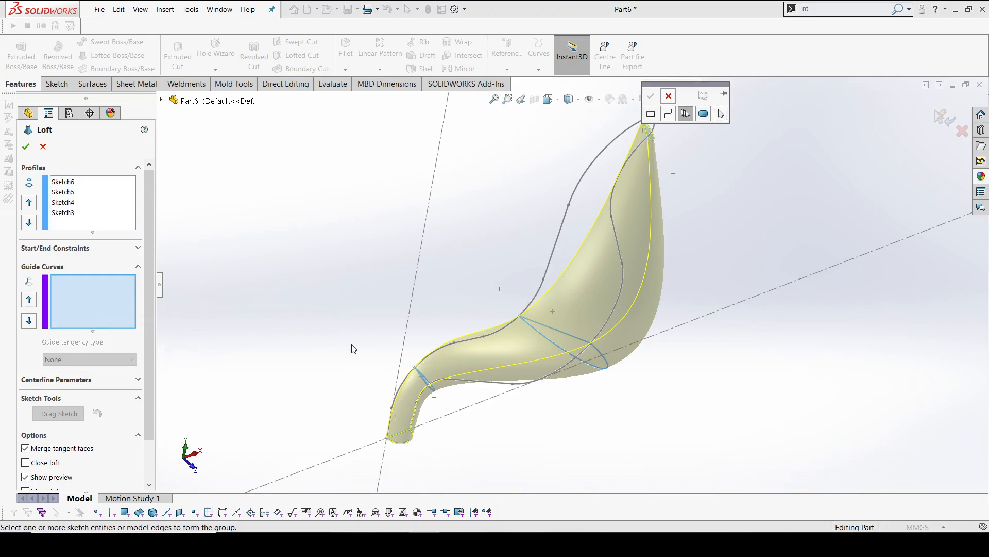
left_click(393, 424)
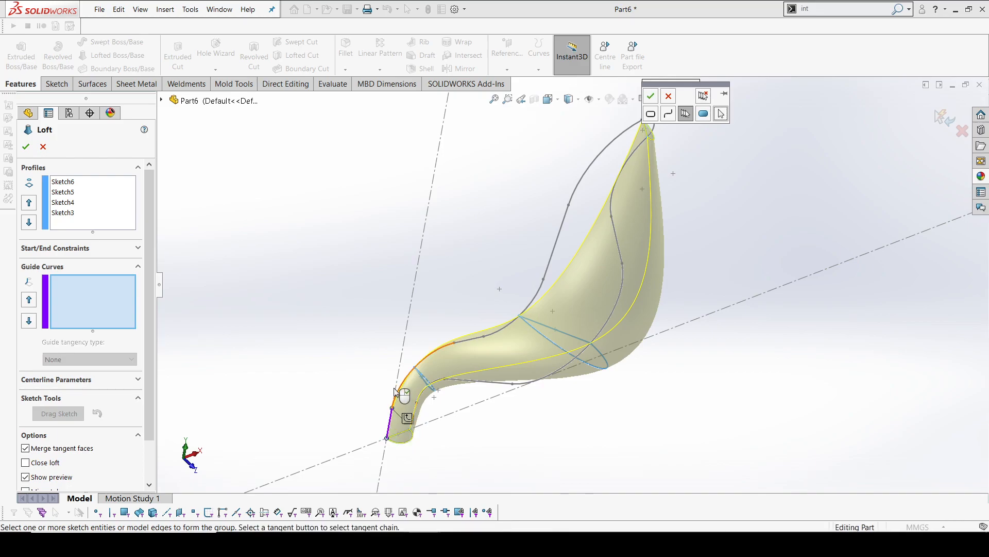
left_click(482, 340)
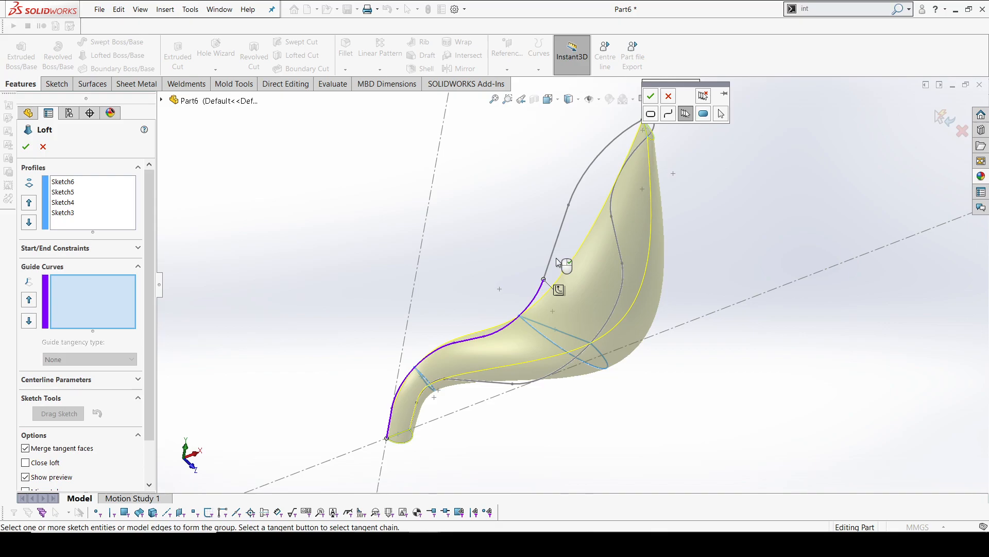
left_click(588, 175)
scroll(610, 192, "down", 5)
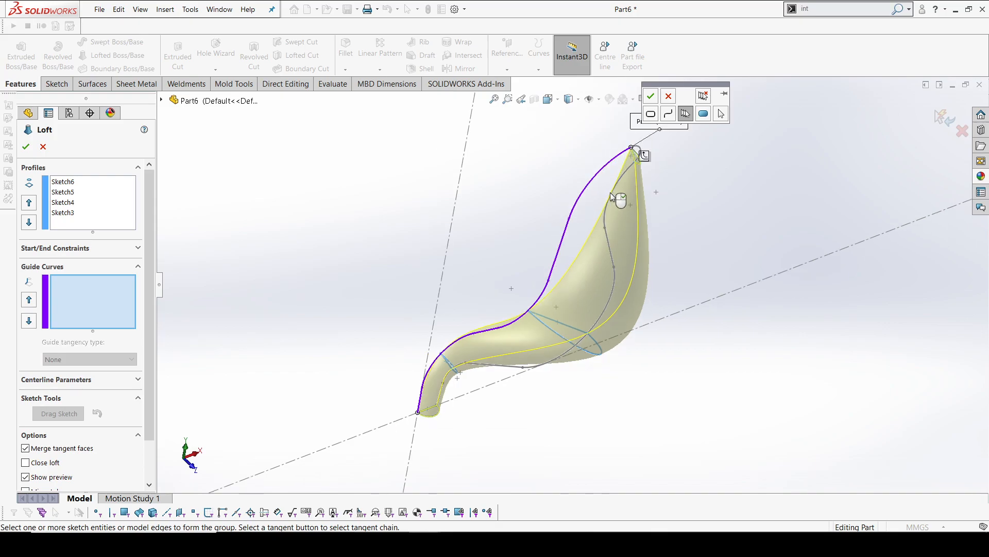
left_click(652, 97)
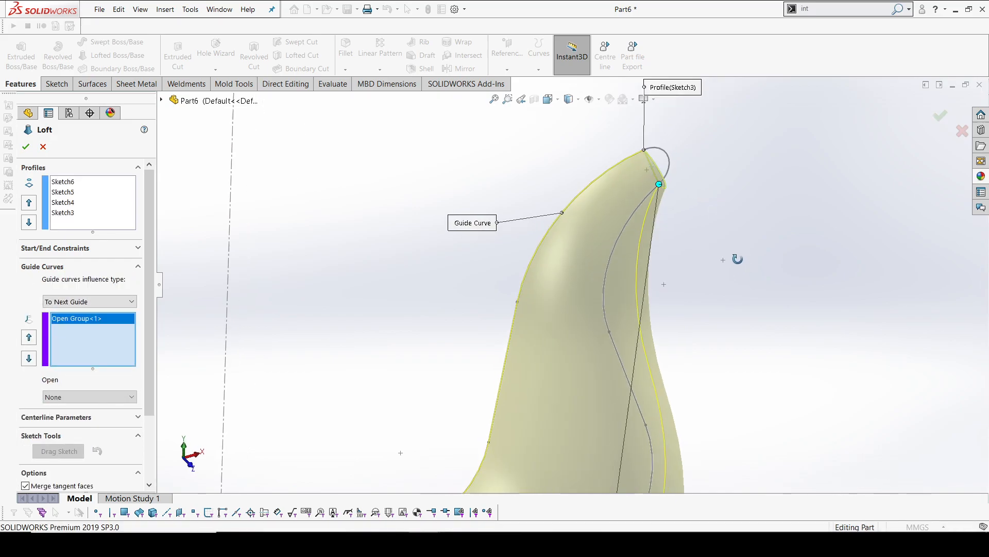
Add the side profile's underside and rear curve, from foot to backrest tip, as the loft's second guide curve using a SelectionManager group
scroll(586, 271, "up", 6)
middle_click_drag(566, 342, 534, 340)
scroll(517, 381, "down", 4)
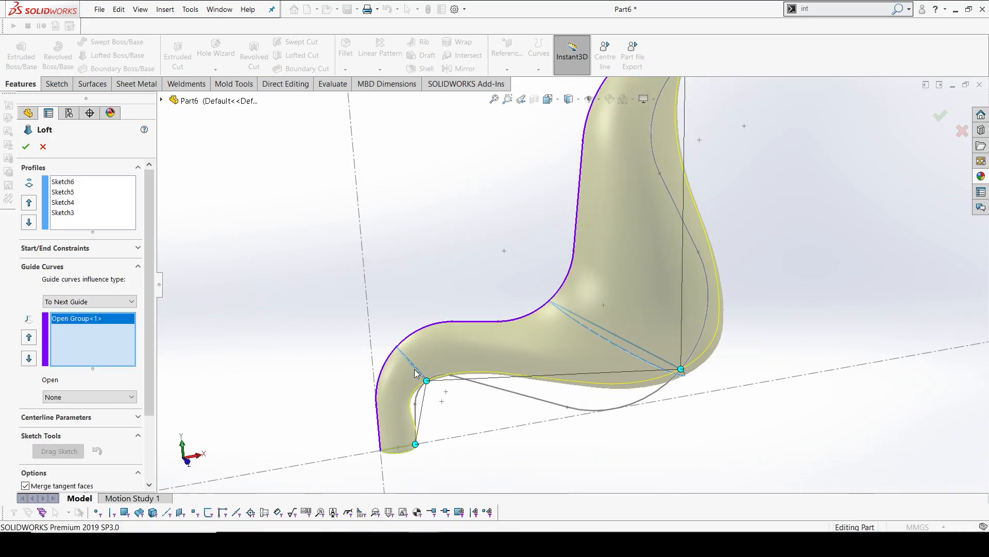
right_click(90, 335)
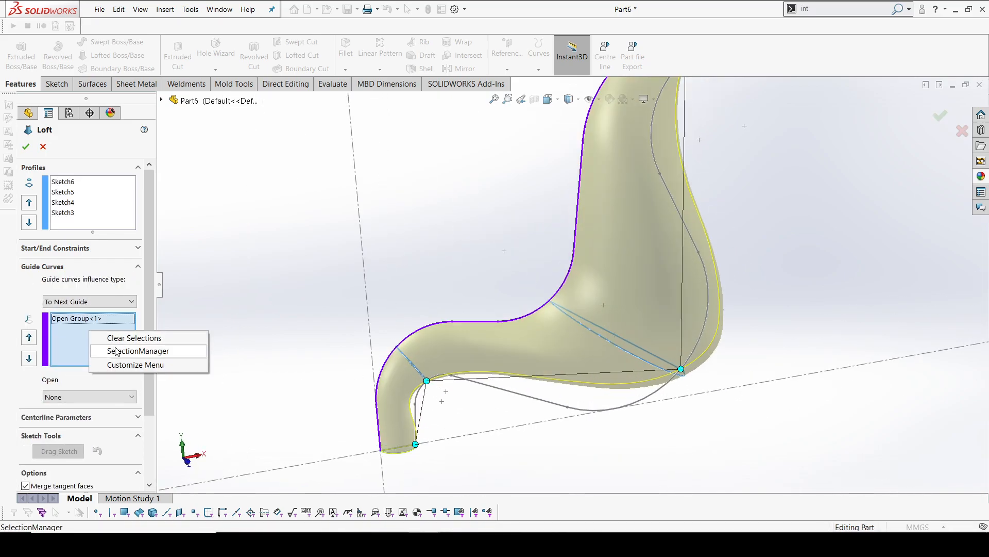
left_click(116, 351)
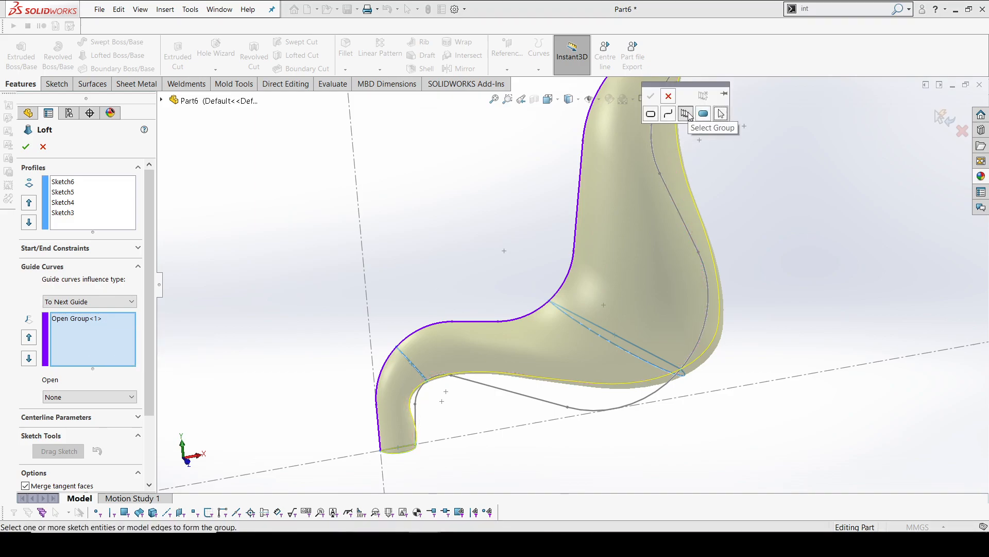
left_click(417, 418)
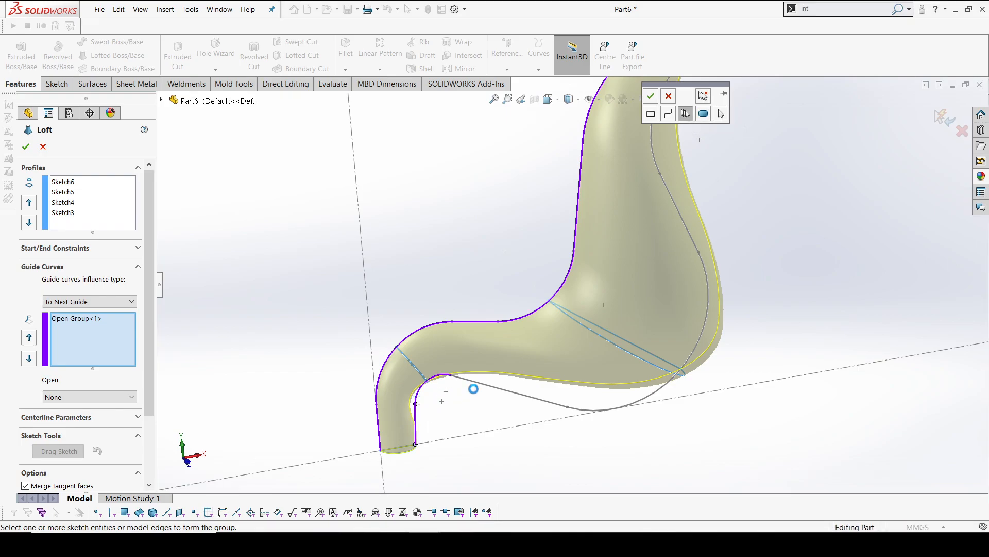
left_click(601, 411)
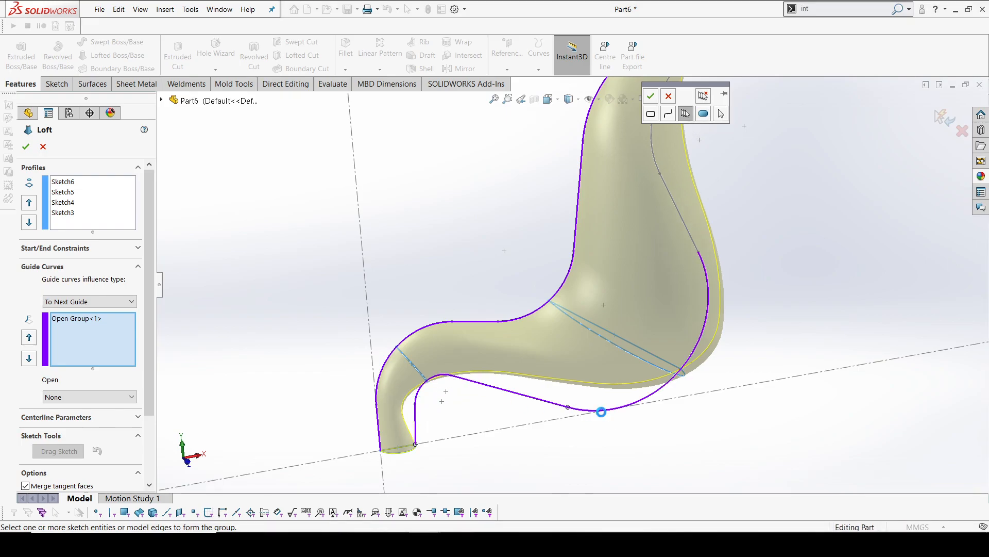
scroll(649, 283, "up", 4)
scroll(632, 175, "down", 5)
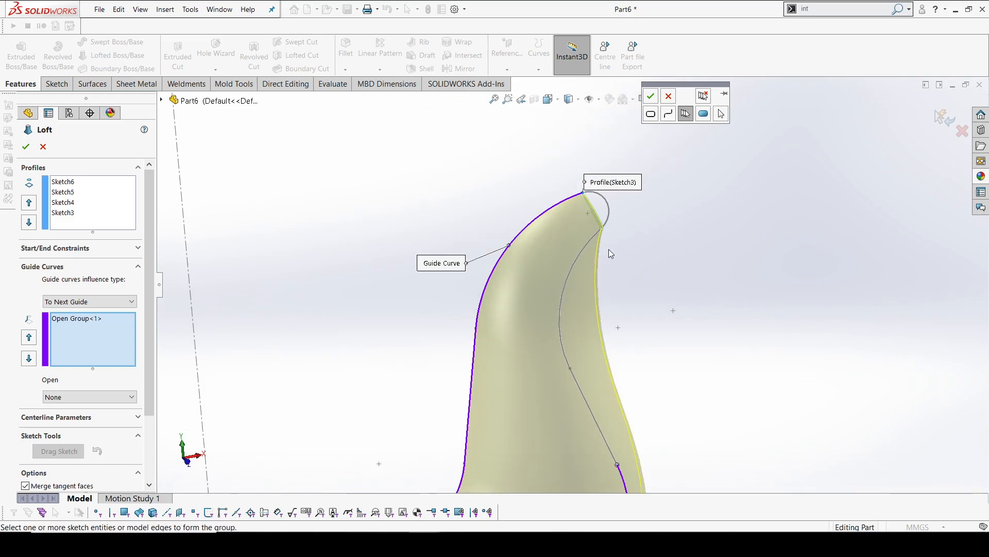
left_click(573, 381)
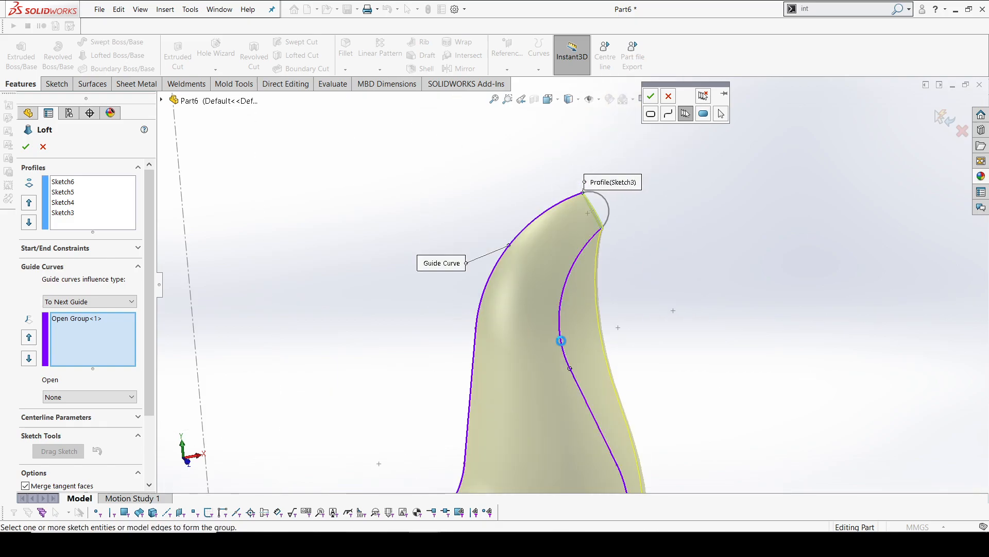
scroll(689, 326, "up", 4)
scroll(475, 417, "down", 2)
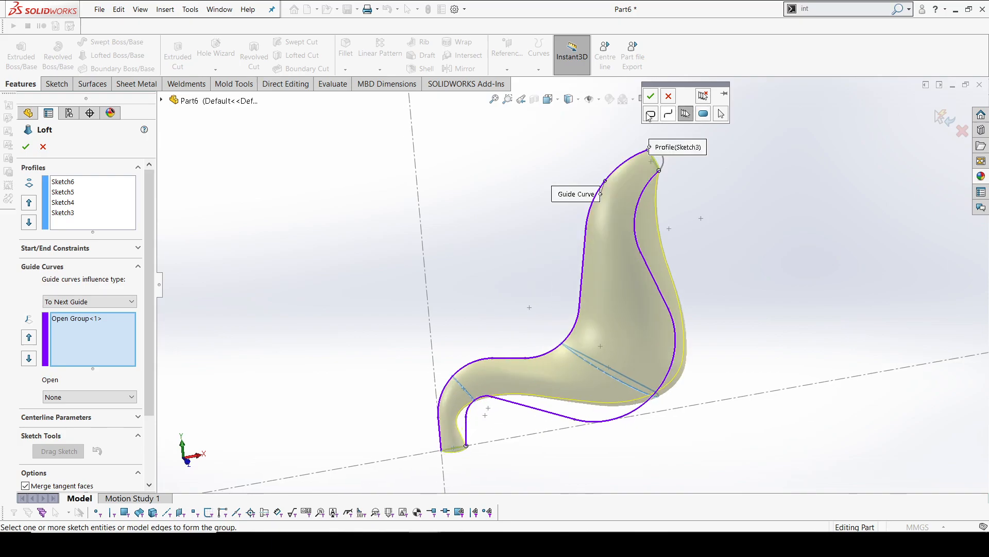
left_click(652, 95)
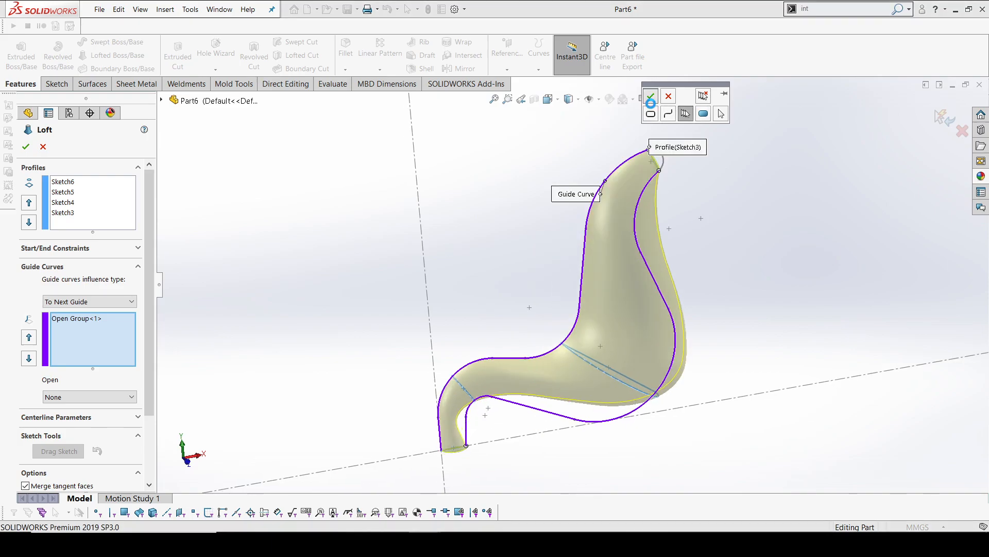
middle_click_drag(528, 313, 506, 371)
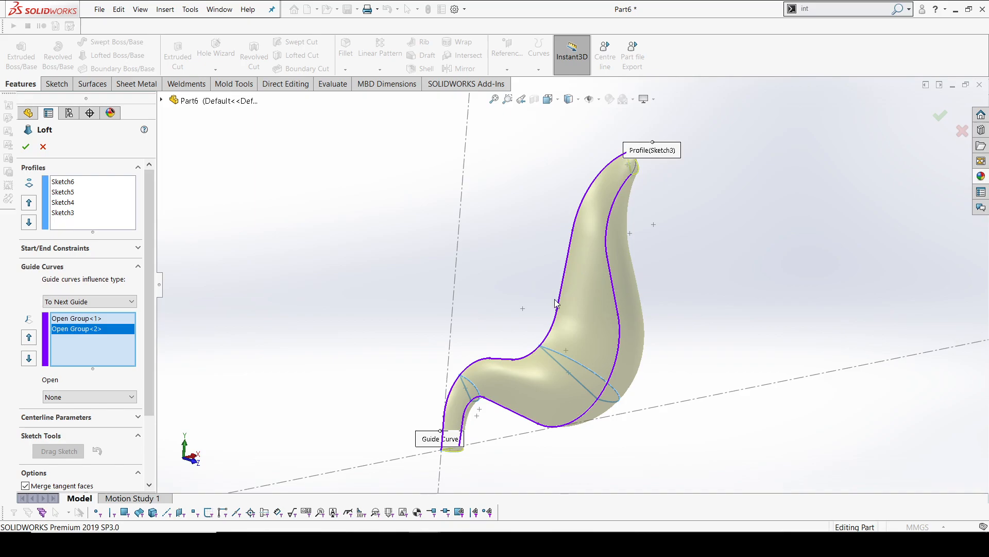
Set the loft's start and end constraints to Normal To Profile and create the loft
left_click(81, 249)
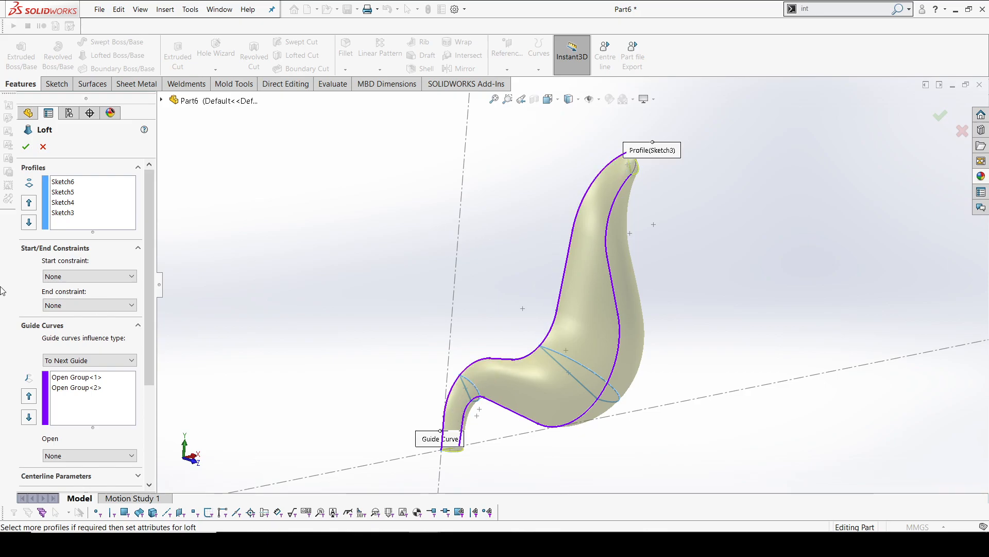
left_click(87, 277)
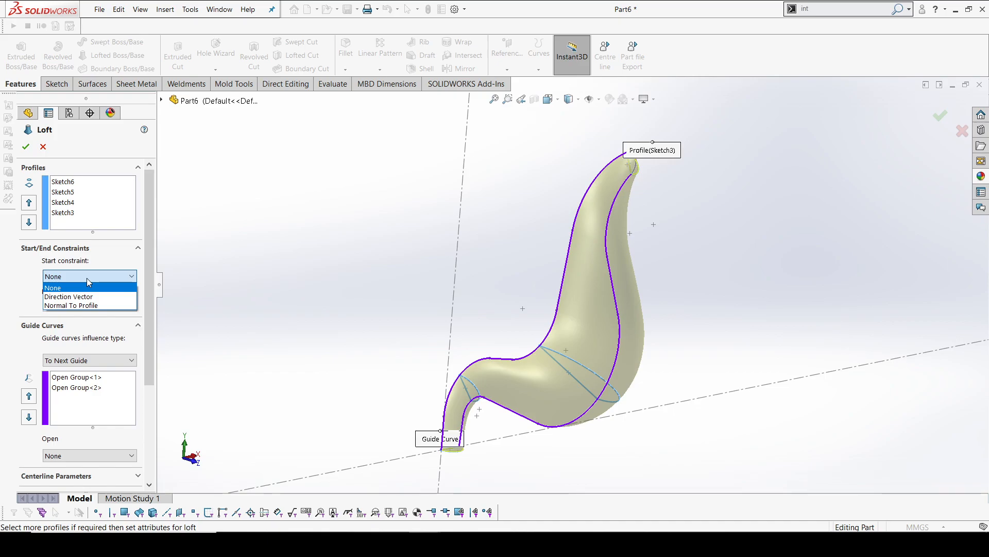
left_click(86, 306)
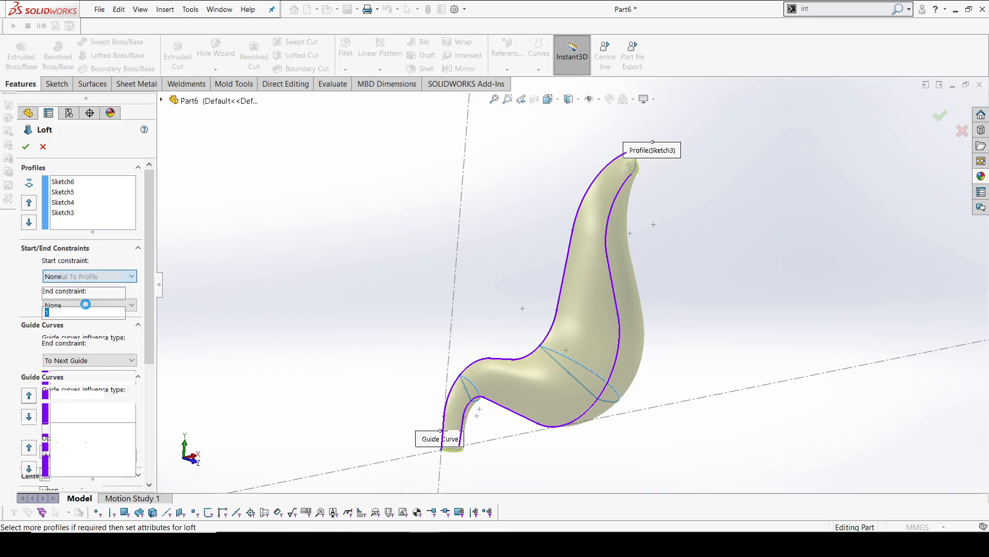
left_click(74, 357)
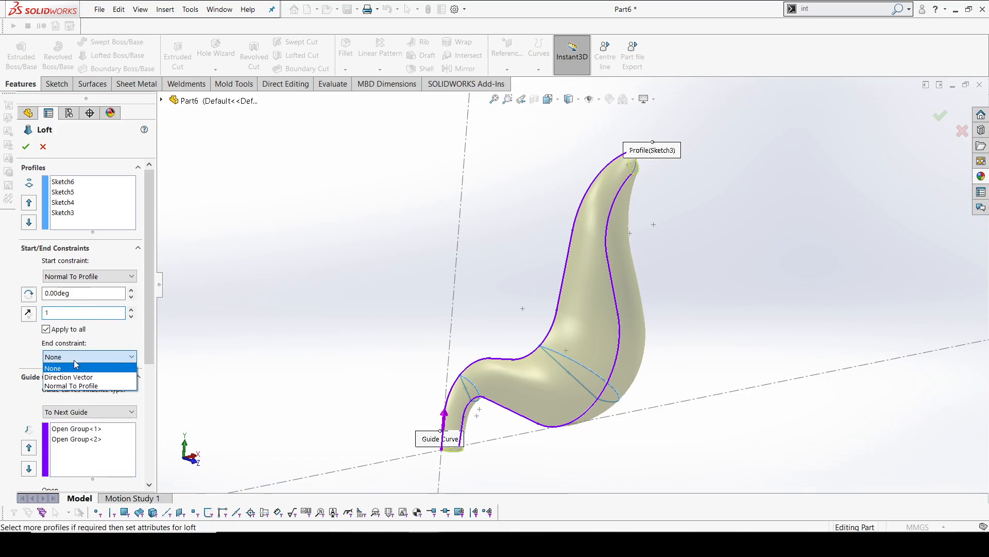
left_click(68, 385)
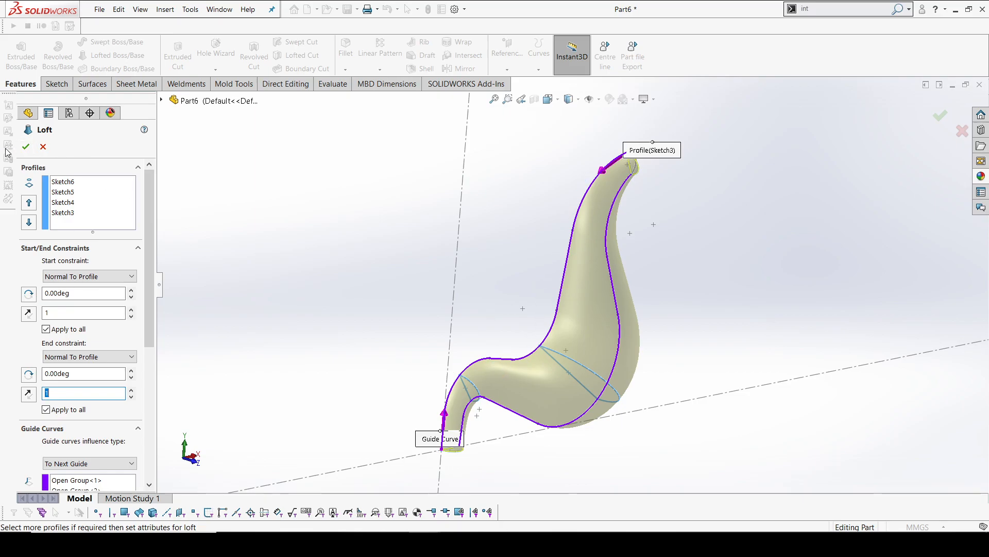
left_click(26, 147)
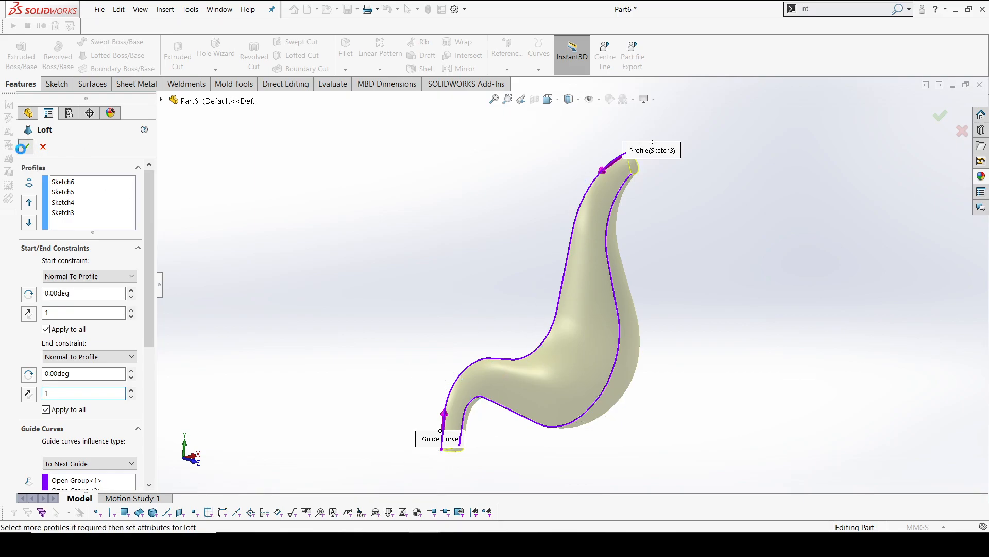
left_click(437, 247)
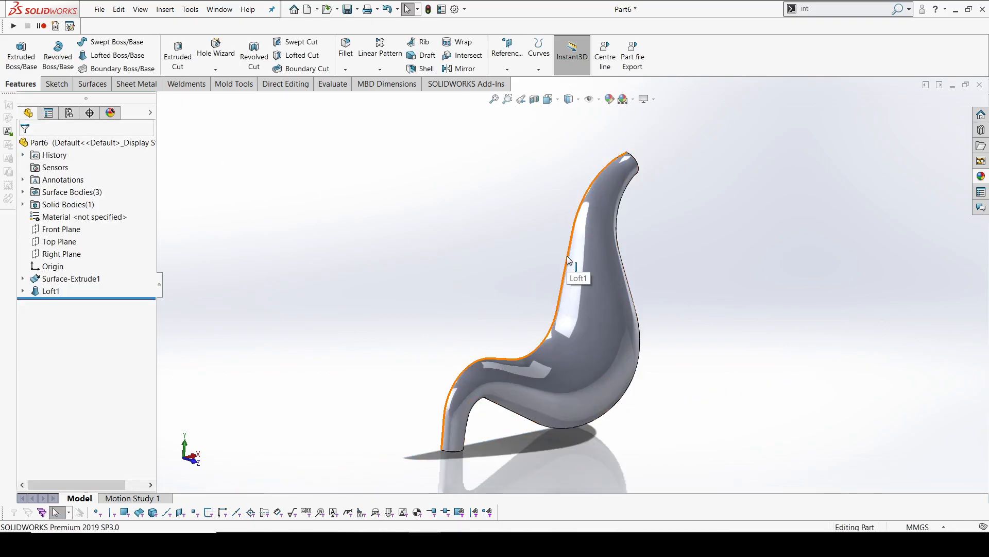
Apply the Plain White scene as the background of the model view
middle_click_drag(497, 325, 520, 283)
left_click(633, 99)
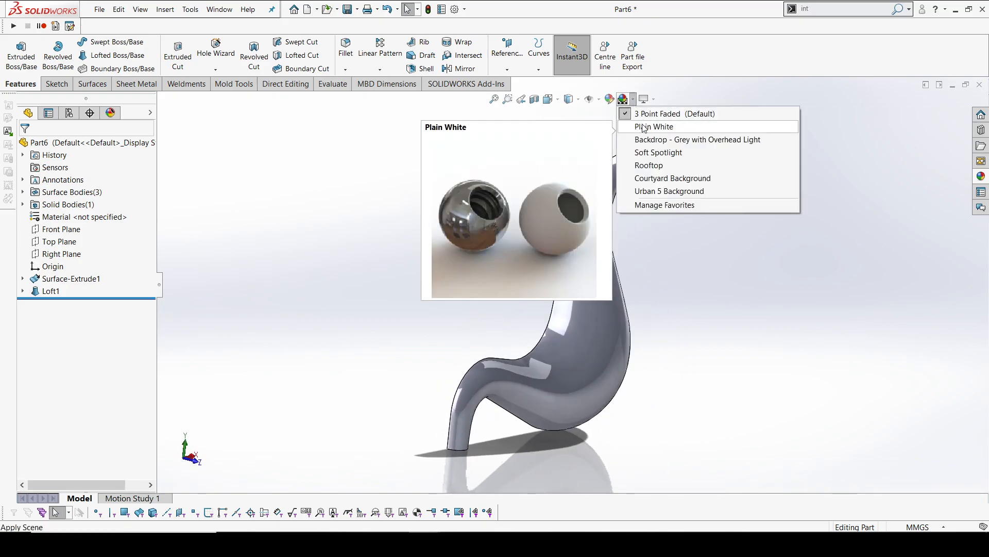
left_click(645, 127)
mouse_move(710, 252)
middle_mouse_down()
mouse_move(687, 225)
mouse_move(694, 253)
middle_mouse_up()
scroll(694, 254, "down", 2)
scroll(412, 344, "down", 2)
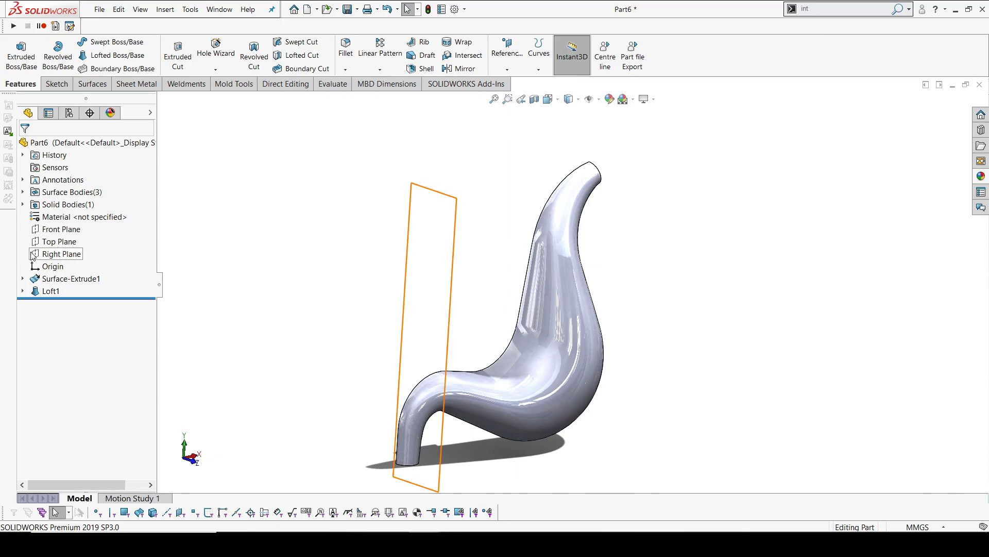
Create a reference plane offset 800 mm from the Front Plane, with the offset flipped away from the rounded side of the loft
left_click(62, 229)
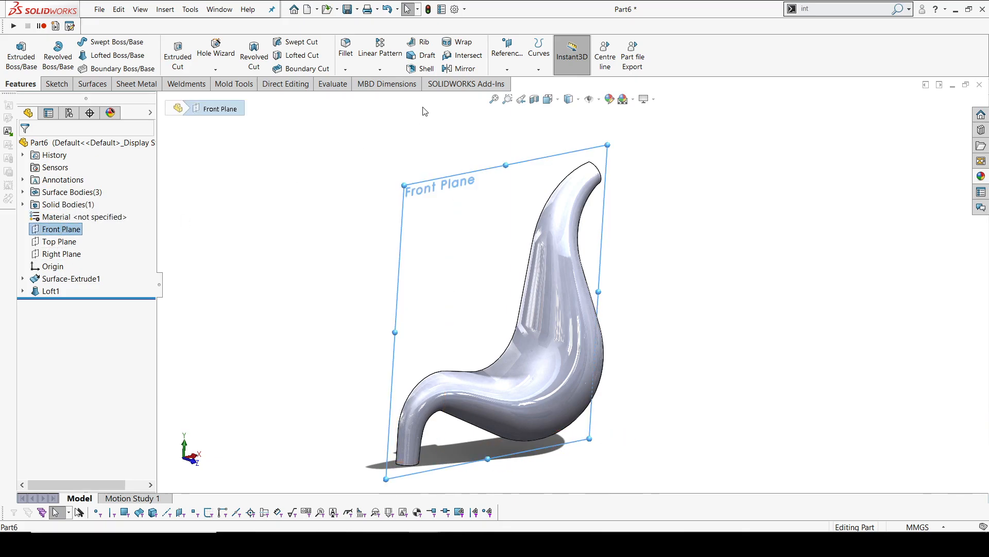
left_click(507, 69)
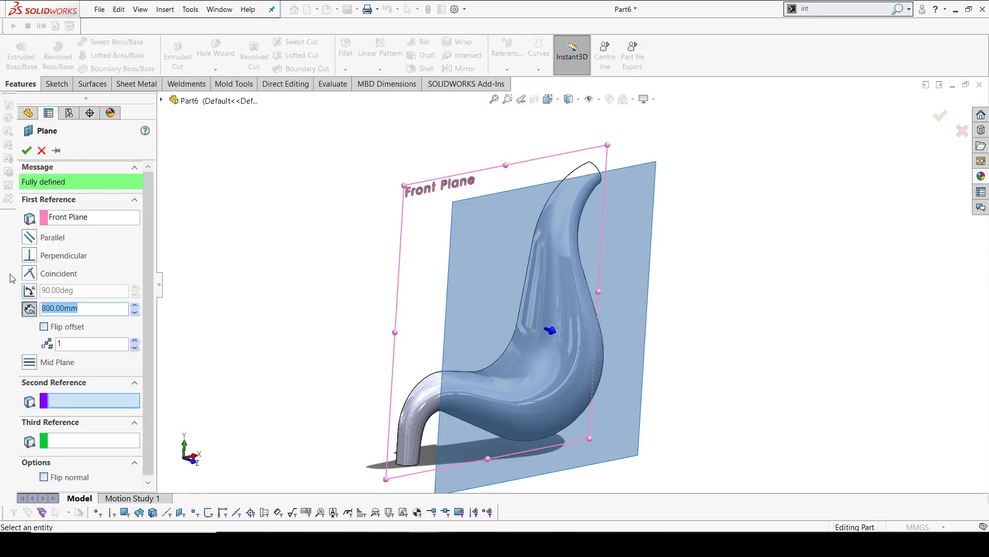
left_click(63, 327)
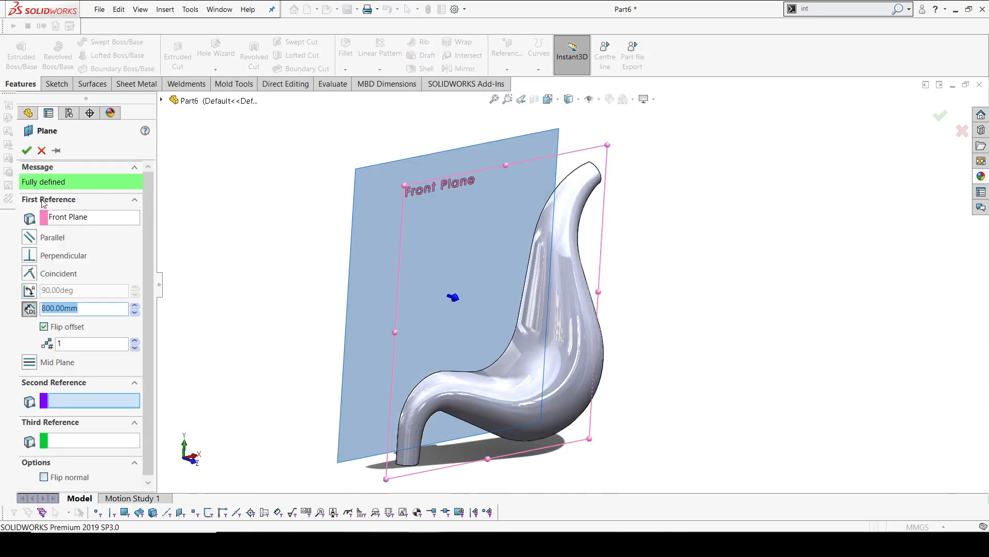
left_click(27, 150)
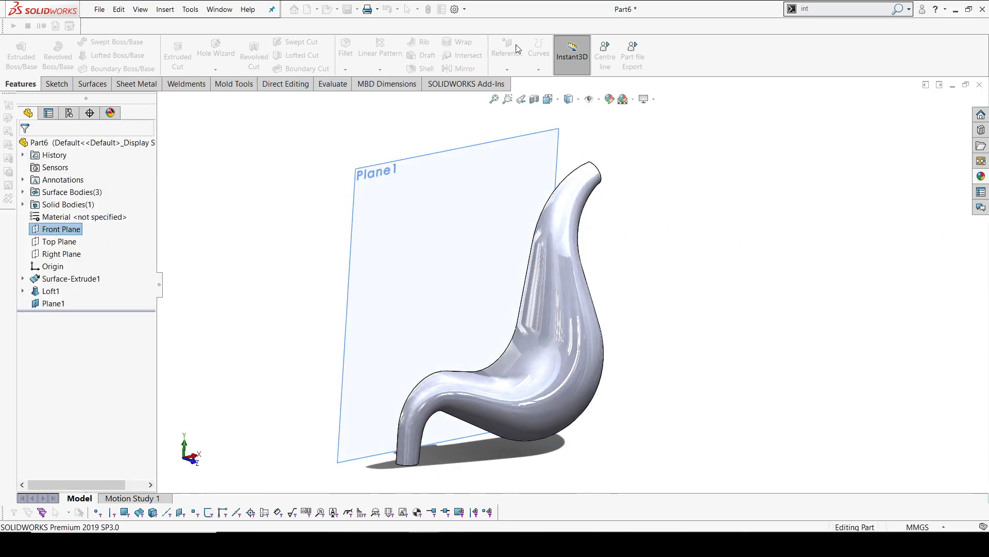
Mirror the lofted body about the 800 mm offset plane with Merge solids enabled, and hide the plane
left_click(460, 69)
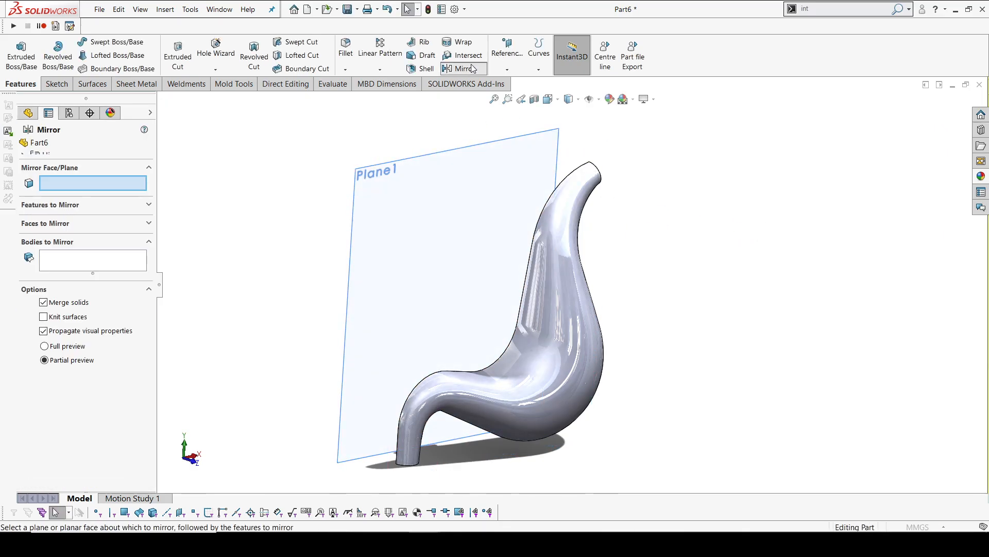
left_click(402, 196)
middle_click_drag(444, 218, 408, 186)
middle_click_drag(468, 237, 511, 279)
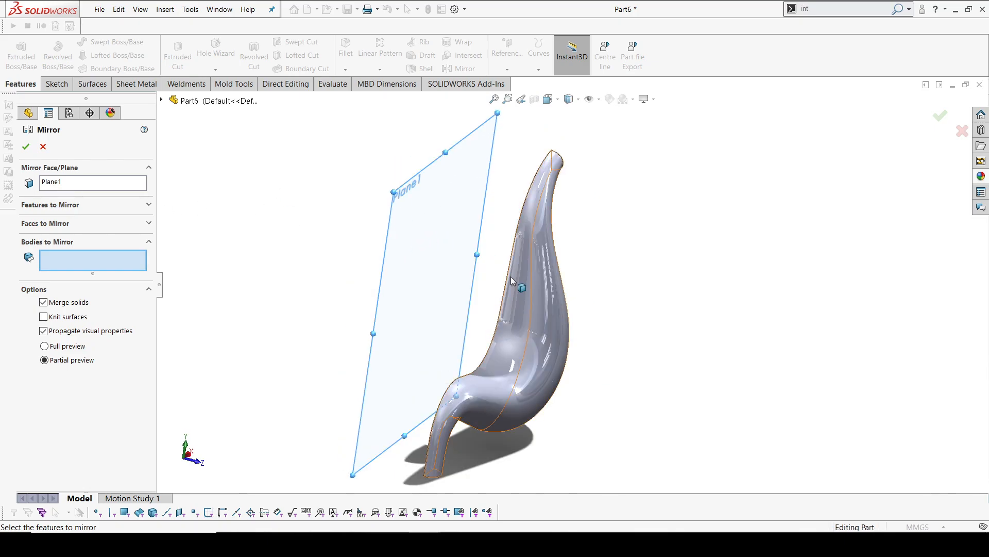
middle_click_drag(437, 277, 364, 245)
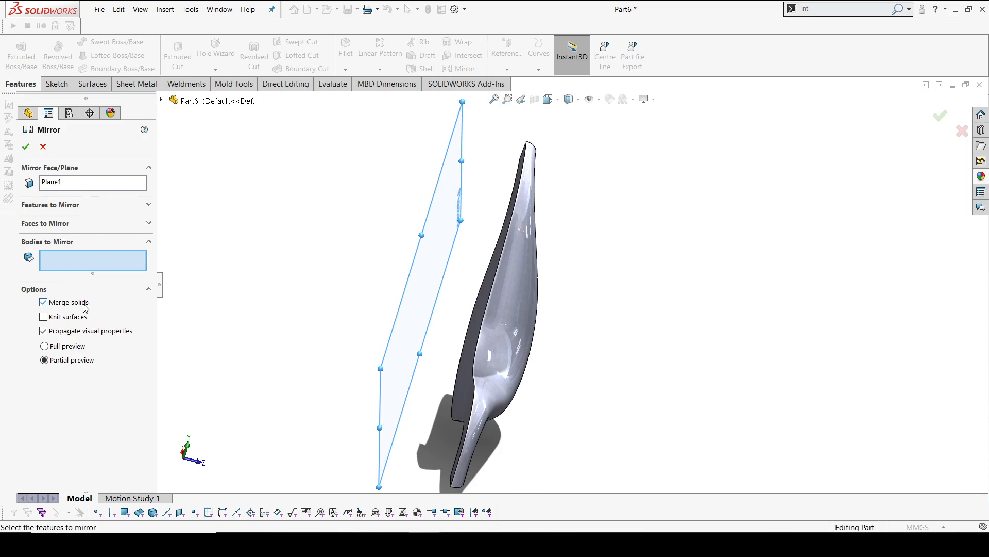
left_click(522, 262)
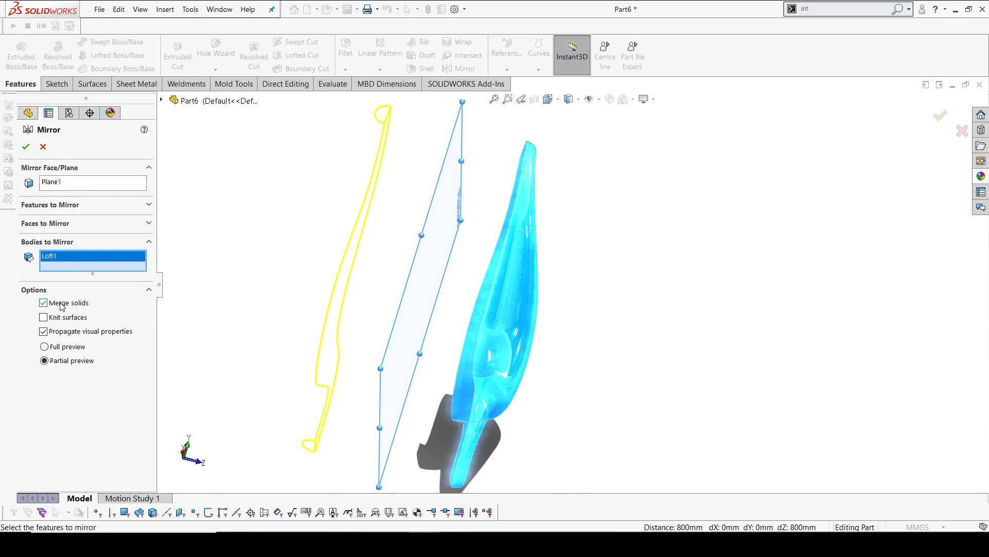
left_click(23, 148)
middle_click_drag(678, 307, 560, 313)
left_click(449, 201)
left_click(509, 163)
Start a sketch on the mirrored body's flat inner face and convert the face's outline into sketch entities
middle_click_drag(667, 251, 404, 295)
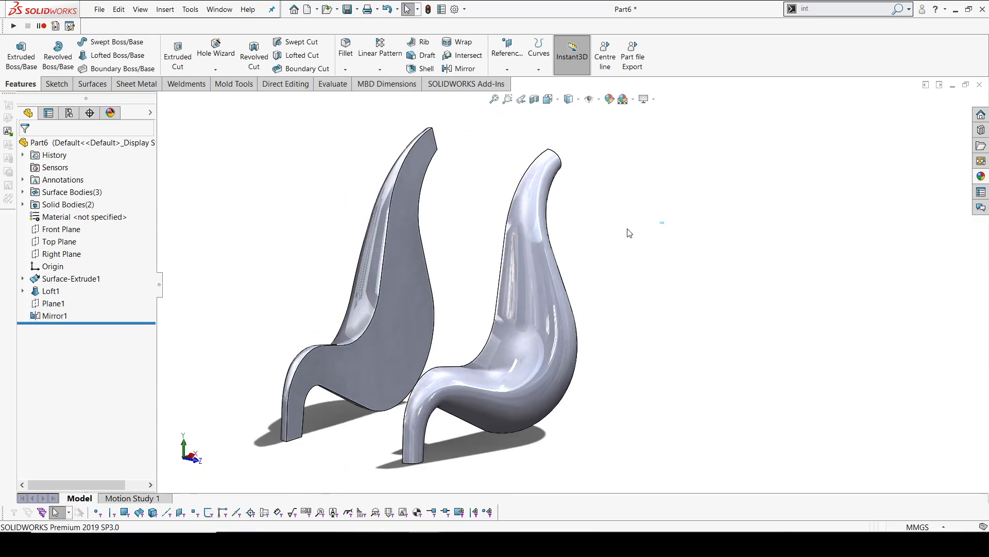
left_click(404, 295)
left_click(449, 264)
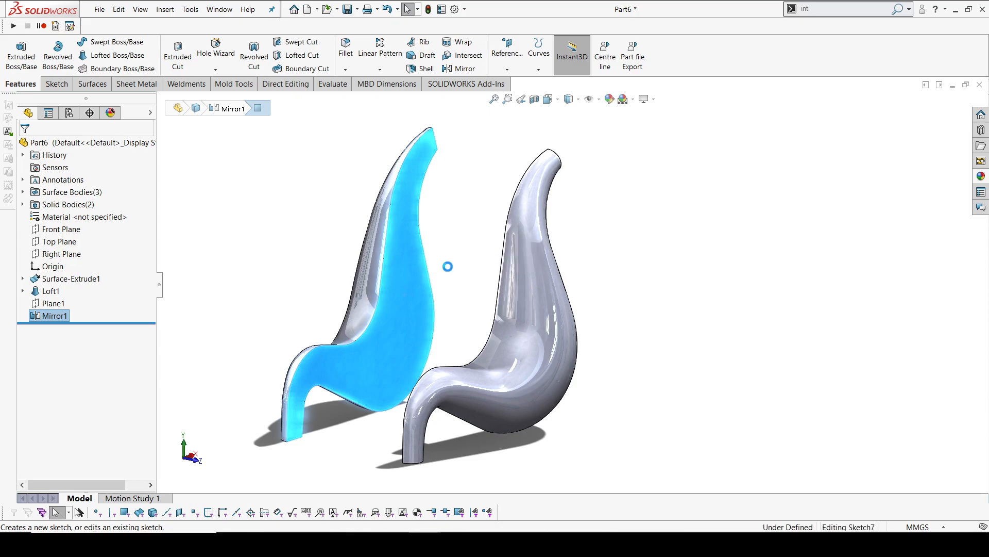
left_click(235, 45)
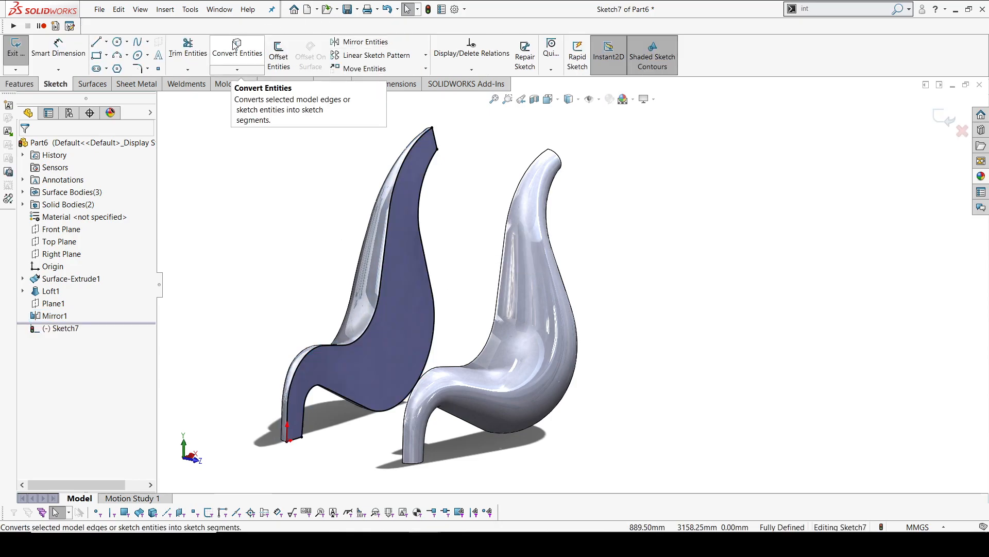
Extrude the converted outline Up To Surface to the opposite body's flat inner face, merging the result
left_click(19, 83)
left_click(20, 54)
middle_click_drag(470, 264, 493, 280)
left_click(469, 272)
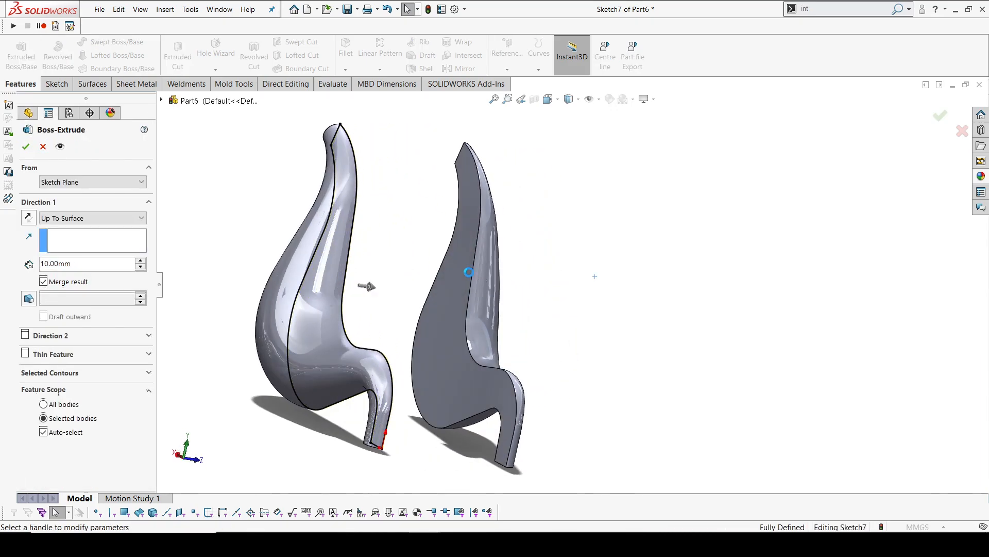
left_click(26, 147)
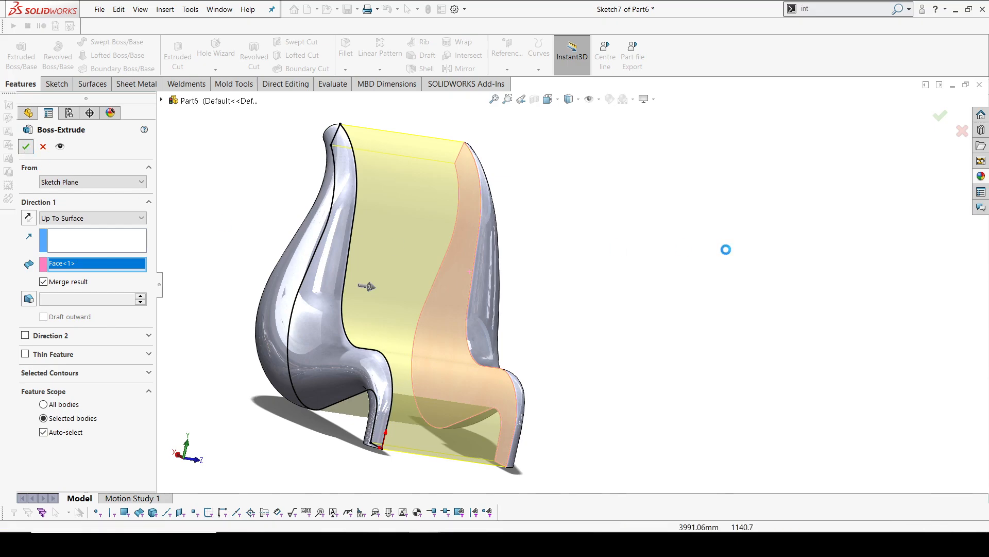
middle_click_drag(573, 356, 576, 306)
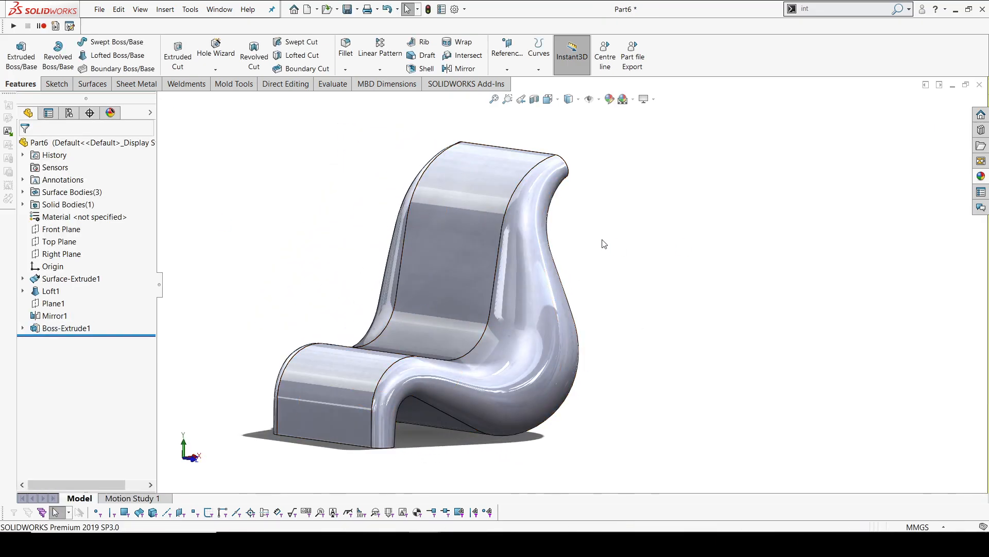
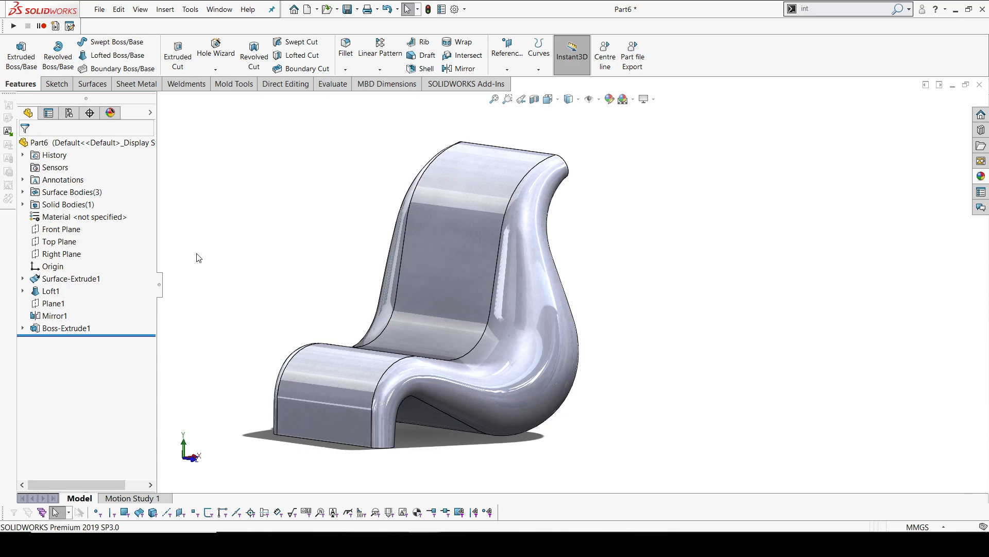
left_click(64, 231)
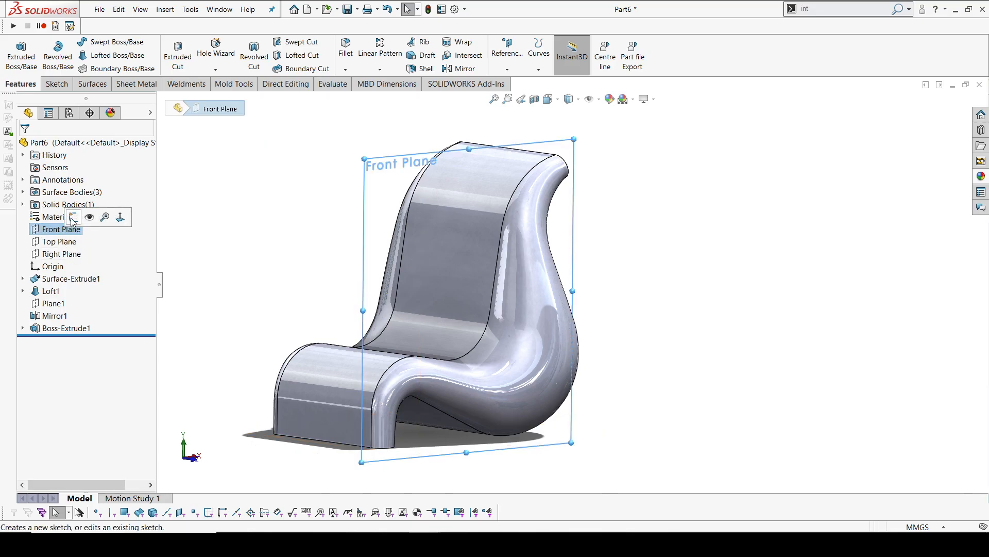
left_click(74, 217)
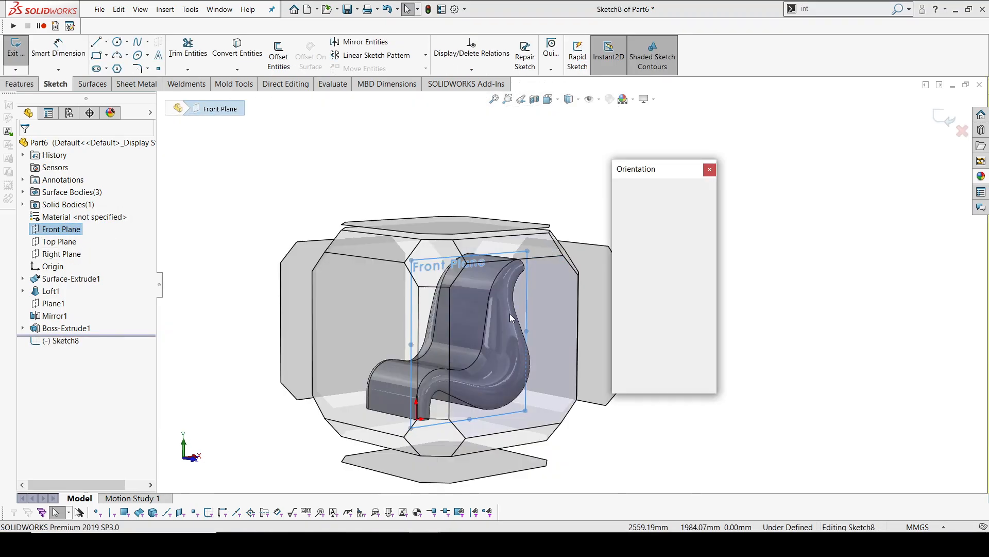
left_click(509, 314)
left_click(944, 119)
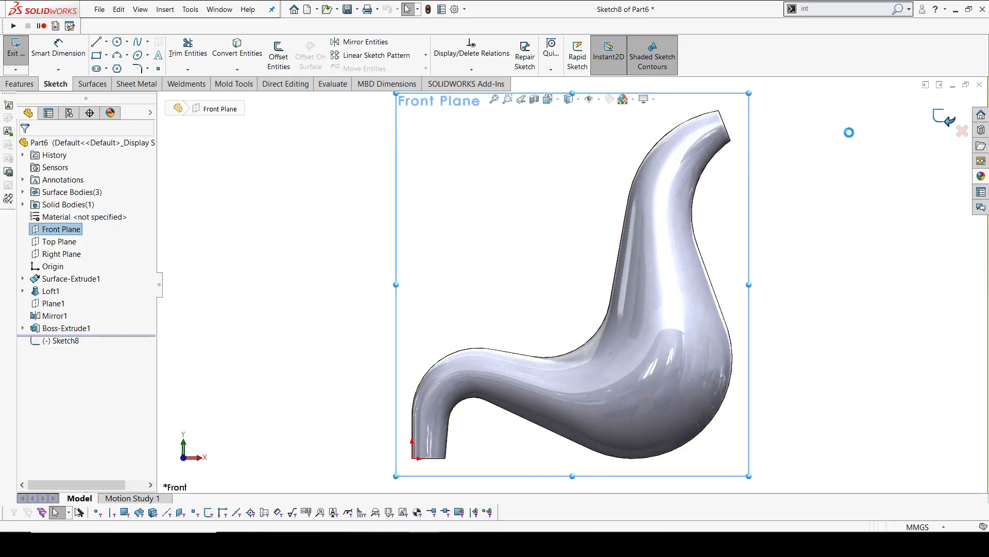
Sketch a corner rectangle about 425 mm wide and 27 mm high on Plane1, crossing the foot just above its bottom edge
left_click(48, 304)
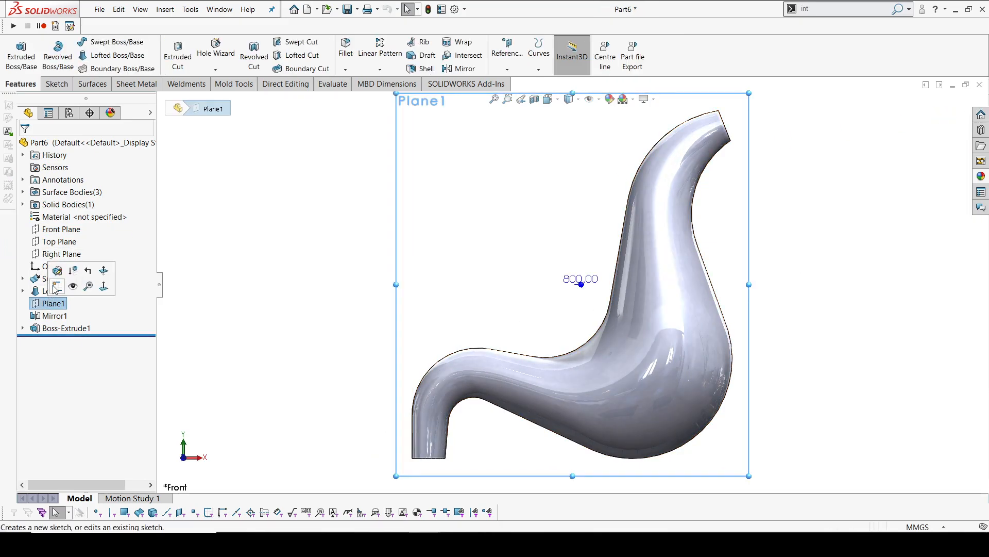
left_click(72, 285)
left_click(106, 56)
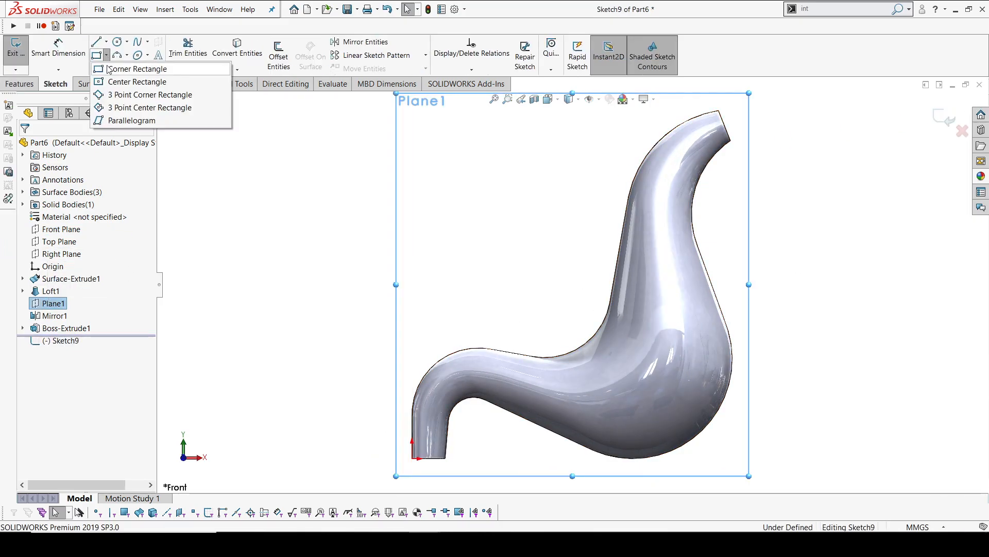
left_click(150, 67)
scroll(449, 462, "down", 7)
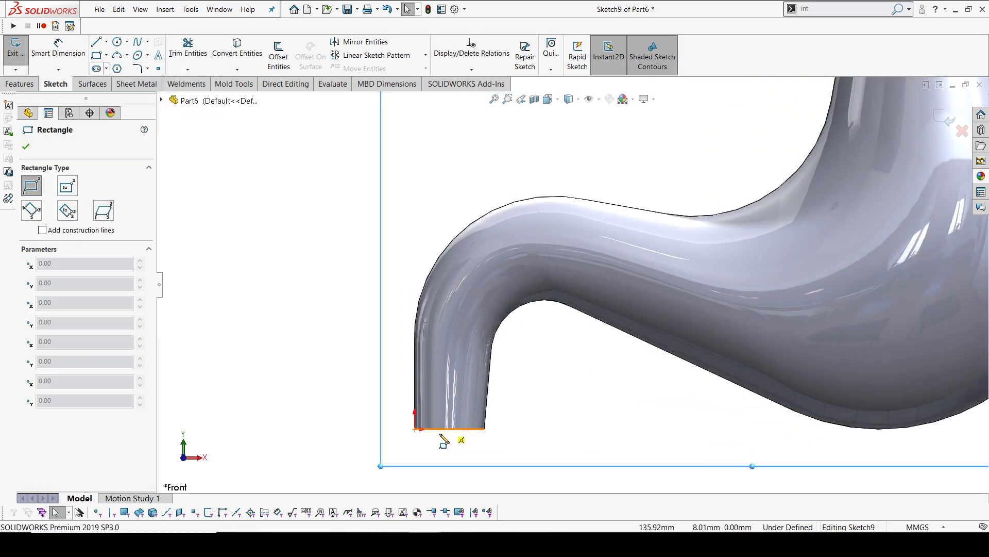
left_click(402, 376)
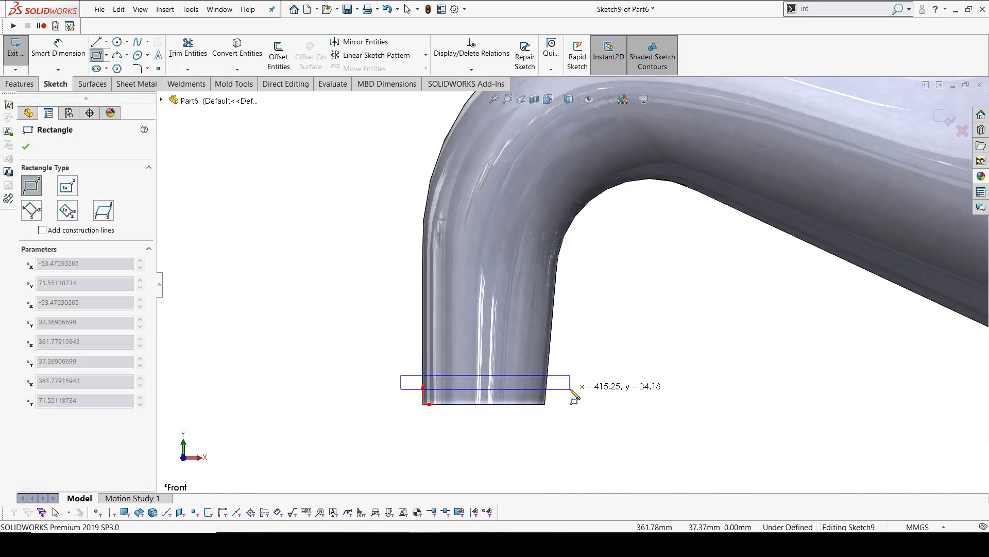
left_click(575, 385)
Dimension the distance from the rectangle's lower edge to the foot's bottom edge as 50 mm
left_click(59, 49)
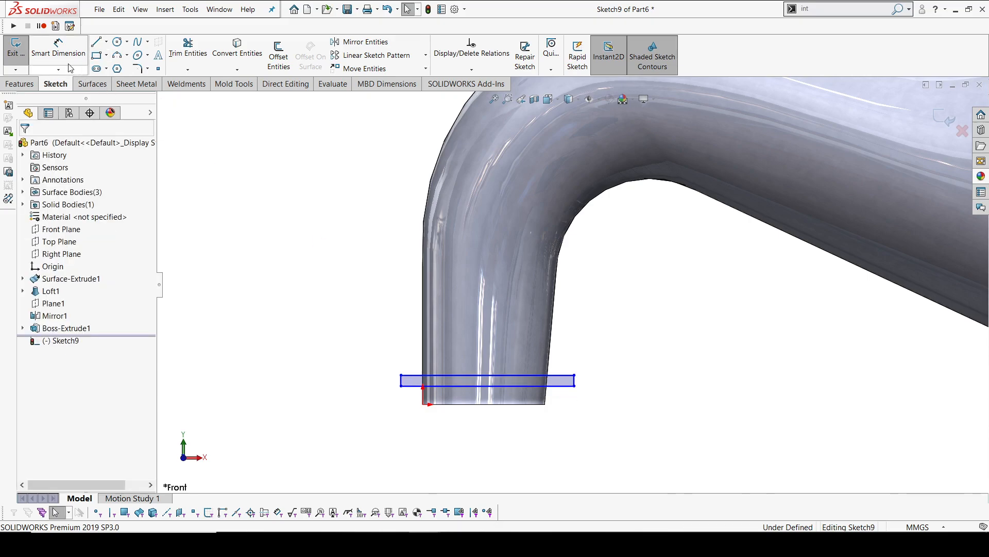
left_click(445, 386)
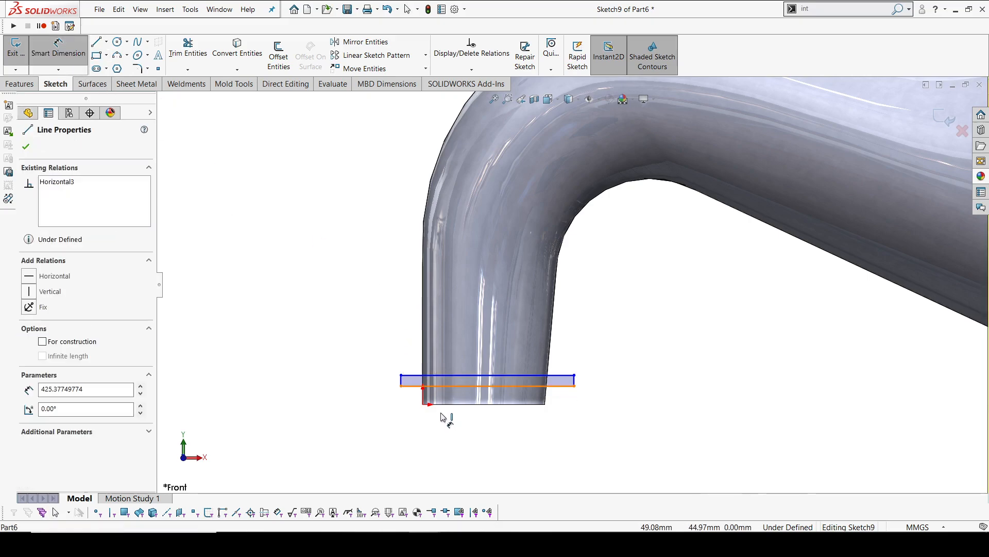
left_click(442, 404)
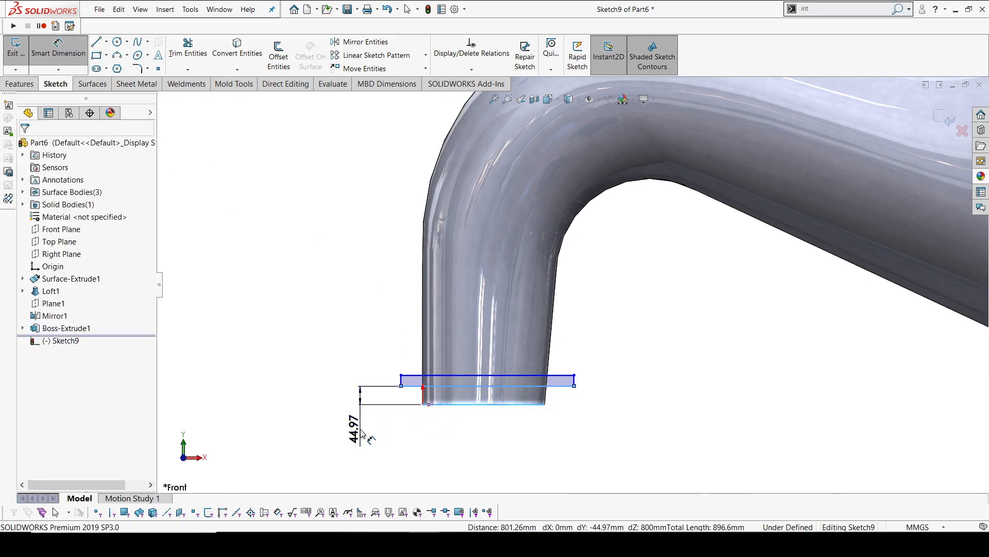
left_click(360, 435)
type("50")
key("Return")
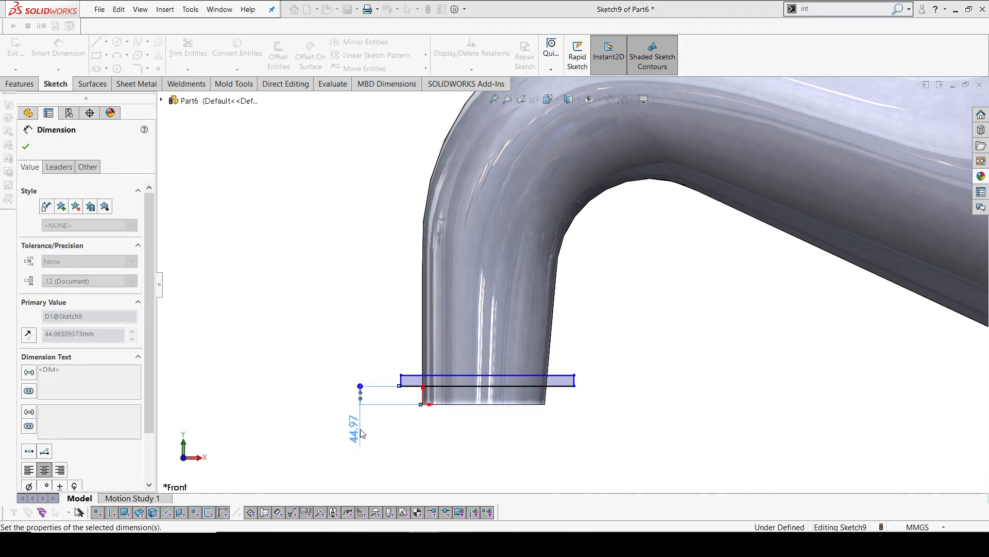
Dimension the height of the rectangle crossing the foot as 30 mm
left_click(574, 379)
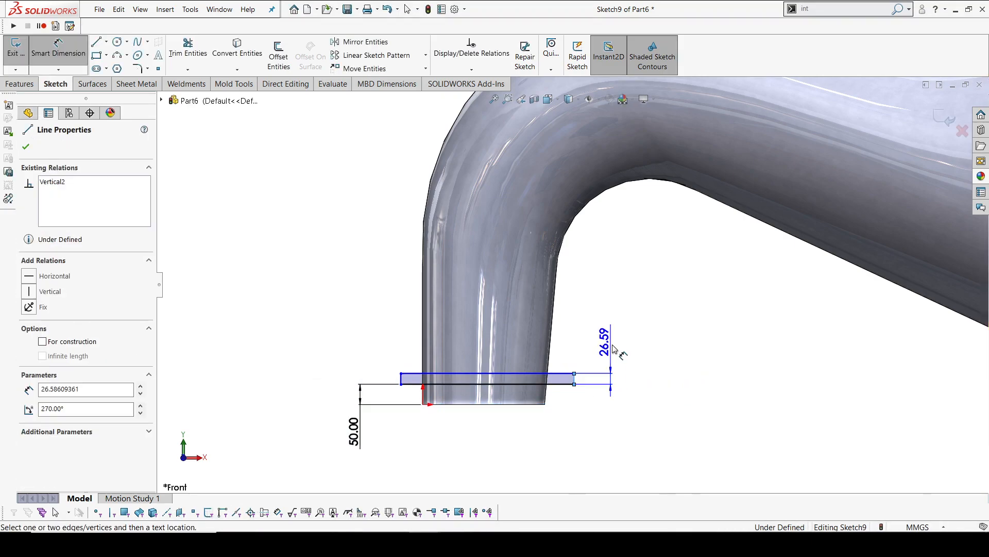
left_click(615, 344)
type("30")
key("Return")
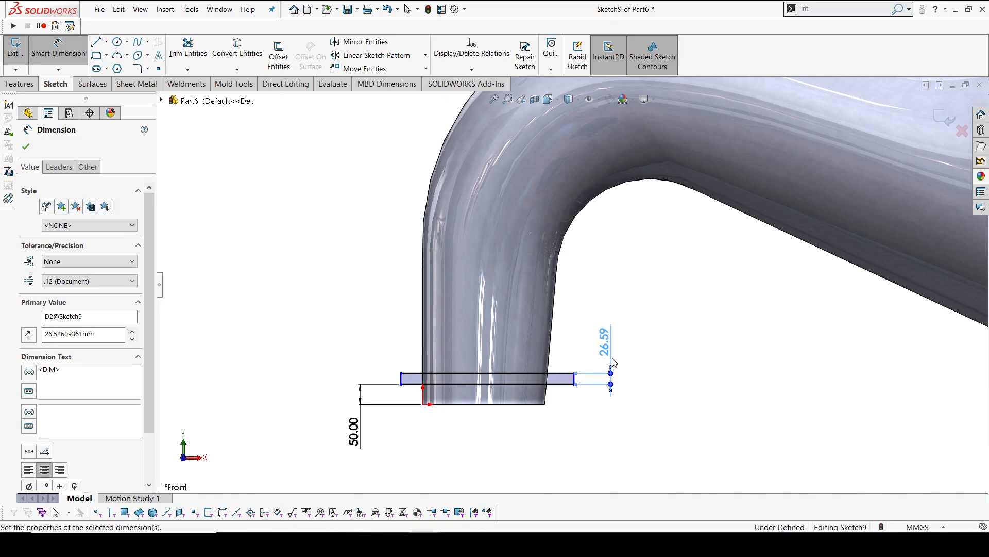
left_click(664, 422)
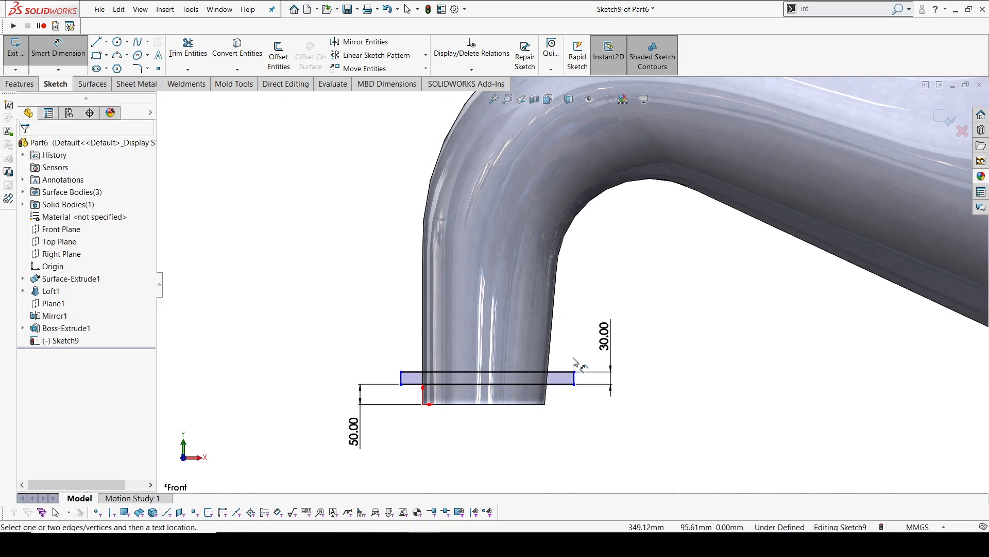
key("Escape")
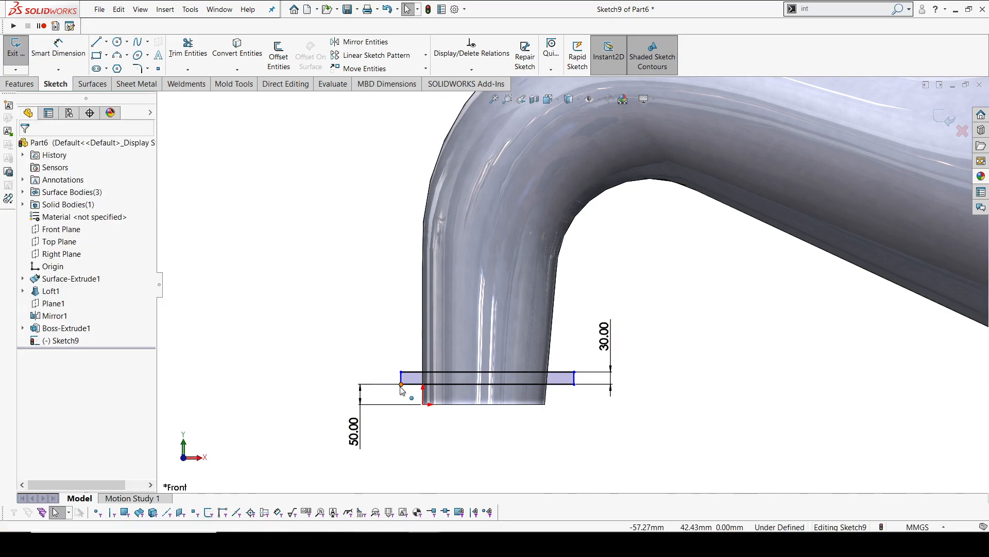
Stretch the rectangle outward at both ends to about 600 mm wide, extending past both sides of the foot
left_click_drag(401, 384, 372, 384)
left_click(631, 402)
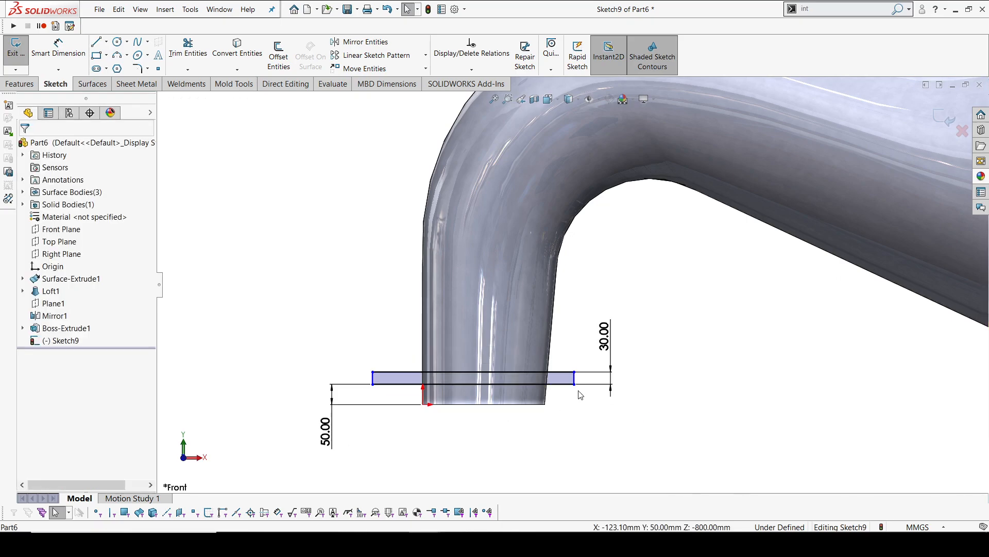
left_click_drag(574, 384, 619, 389)
left_click(636, 393)
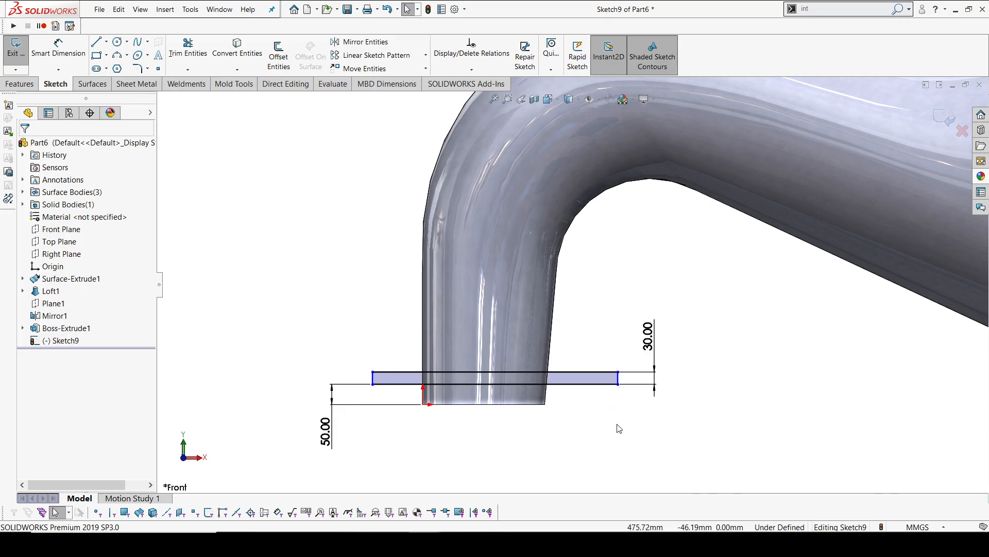
Exit the sketch and set up a boss extrusion of the slat rectangle with a Mid Plane end condition
scroll(611, 324, "up", 3)
scroll(611, 324, "up", 4)
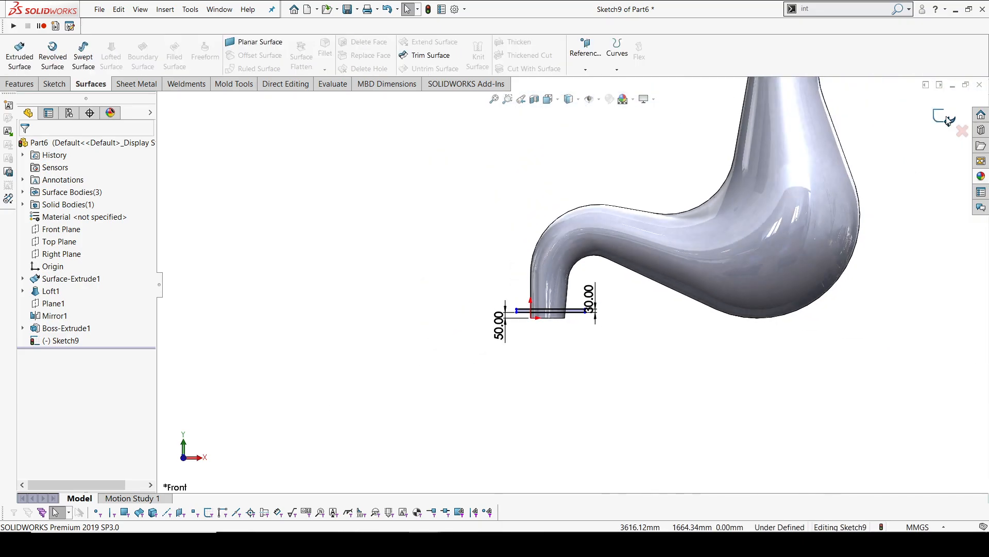
middle_click_drag(623, 347, 661, 388)
left_click(21, 55)
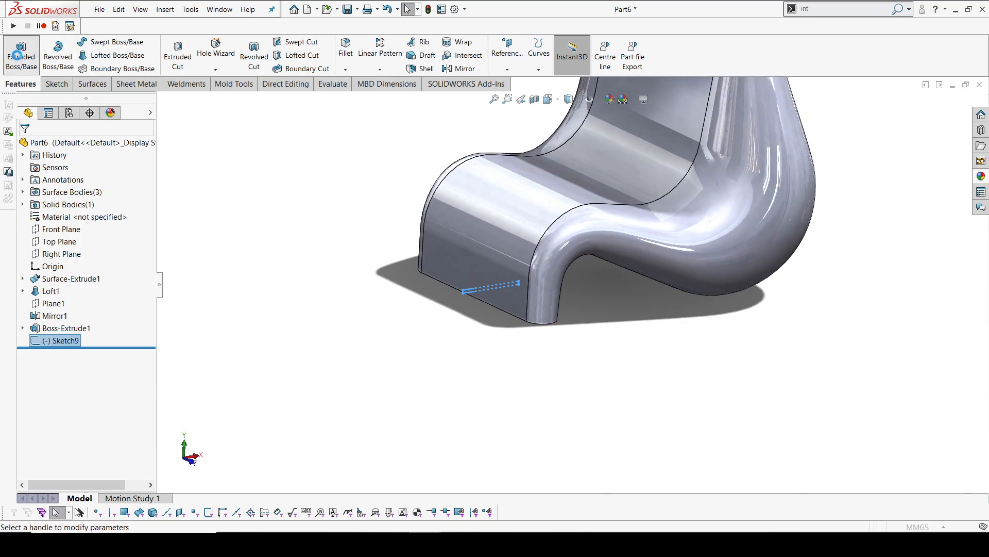
left_click(92, 217)
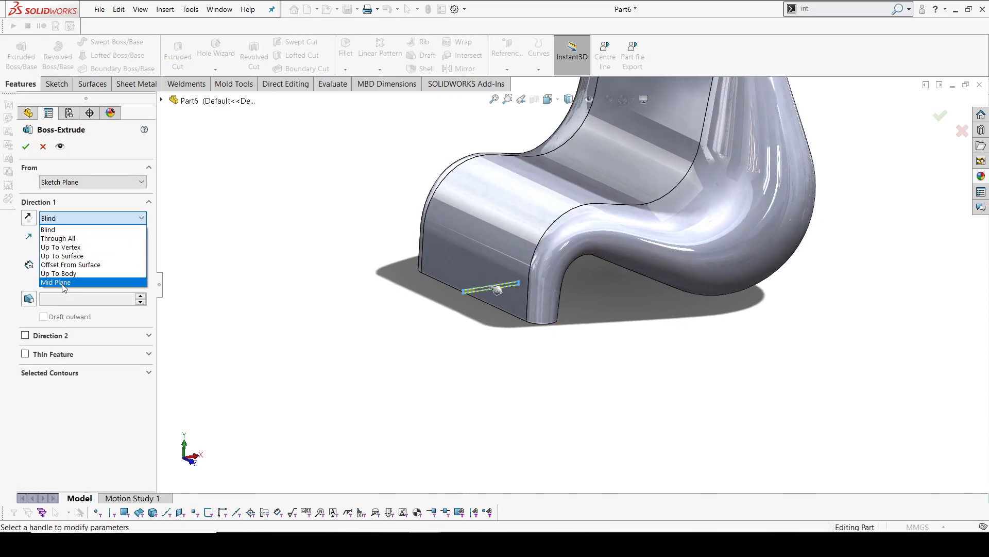
left_click(62, 282)
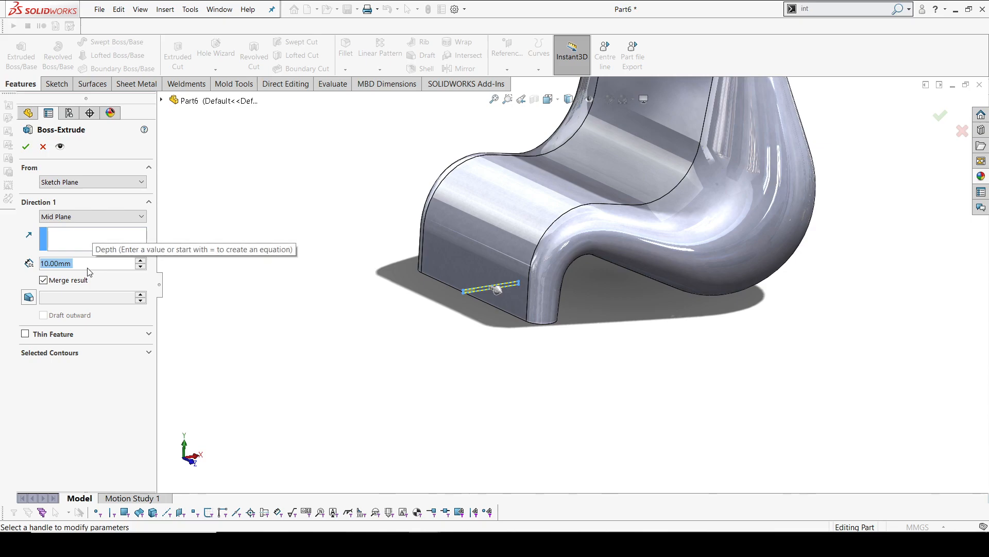
Try extrusion depths of 2500, 3000 and 5000 mm for the slat
type("2500")
key("Return")
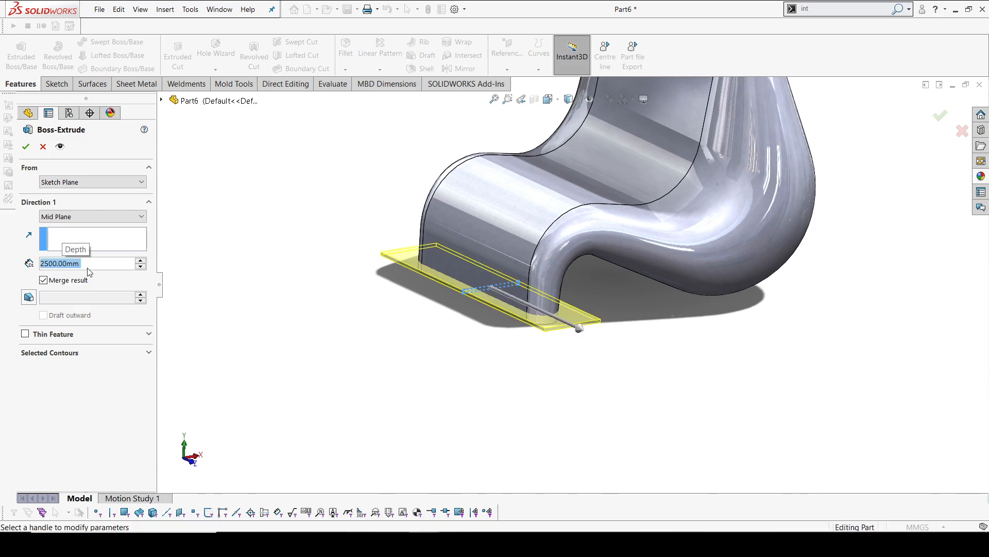
type("3000")
key("Return")
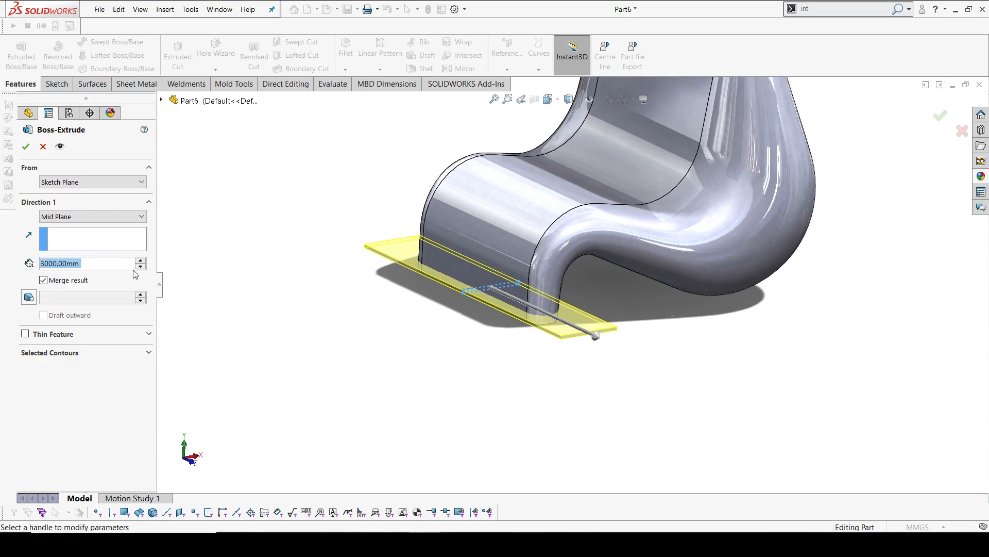
mouse_move(801, 270)
middle_mouse_down()
mouse_move(829, 272)
mouse_move(791, 272)
middle_mouse_up()
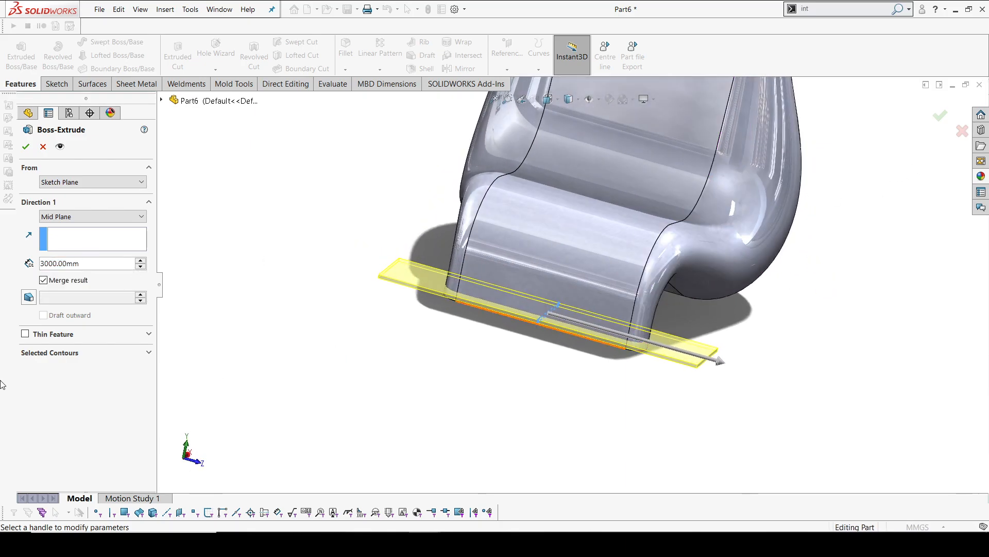
double_click(67, 263)
type("5000")
key("Return")
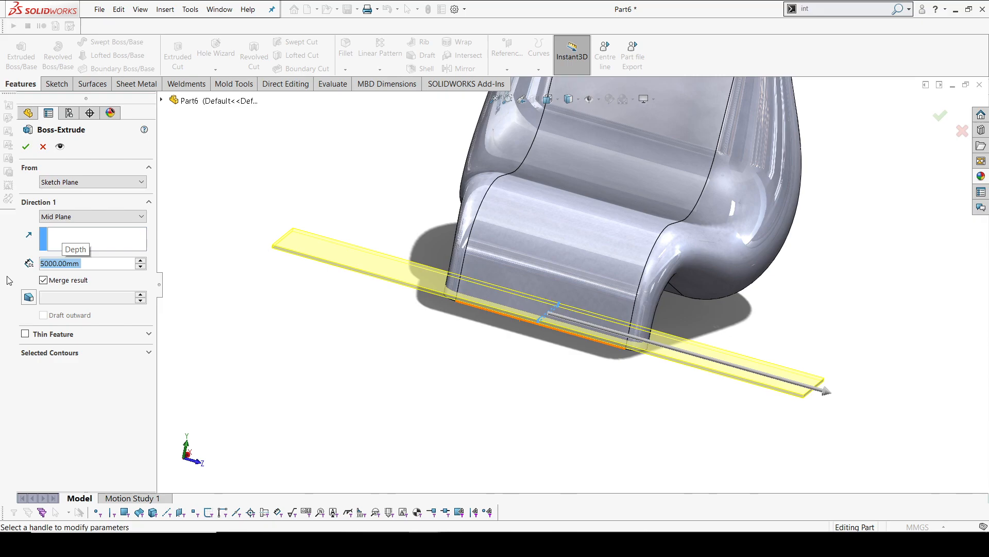
Set the slat's extrusion depth to 4000 mm and create it as a separate body without merging the result
type("4000")
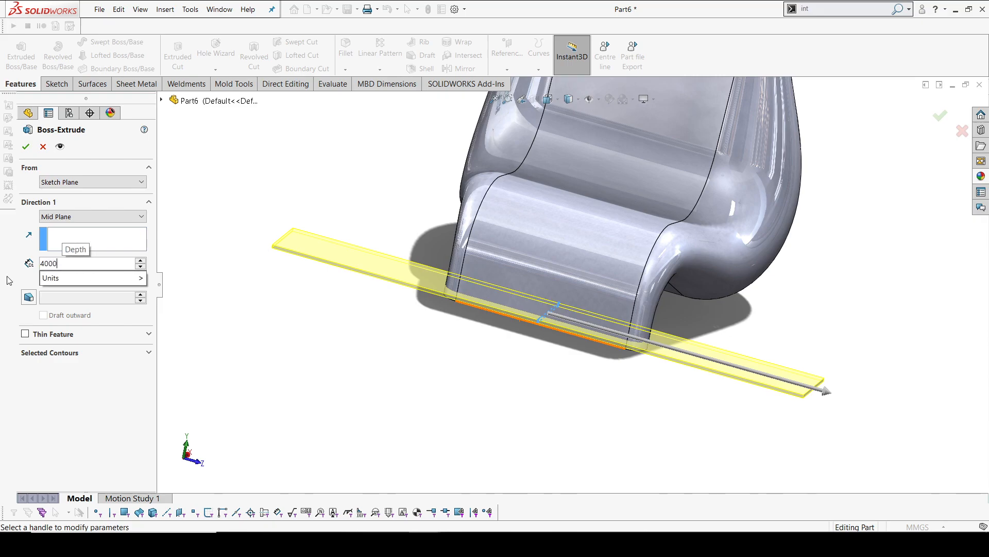
key("Return")
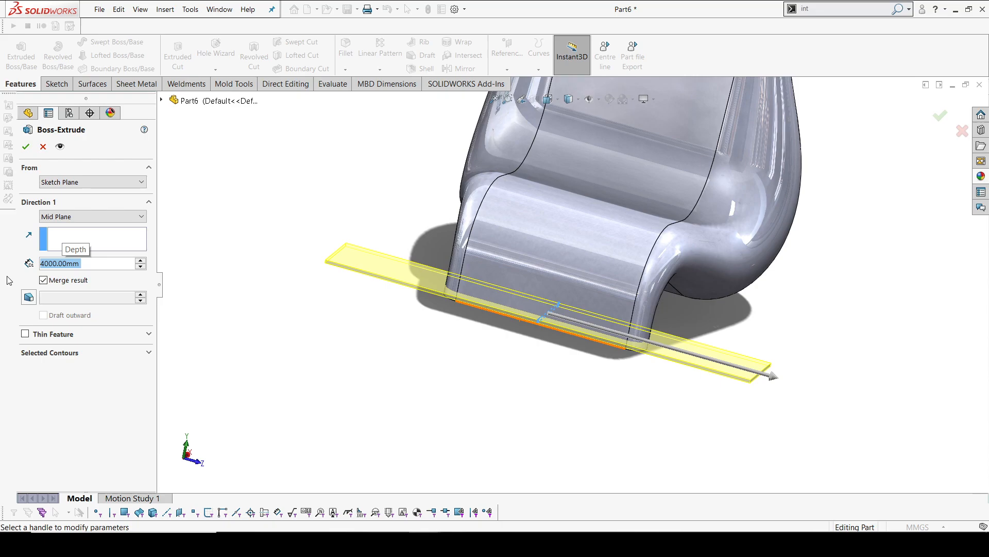
left_click(82, 287)
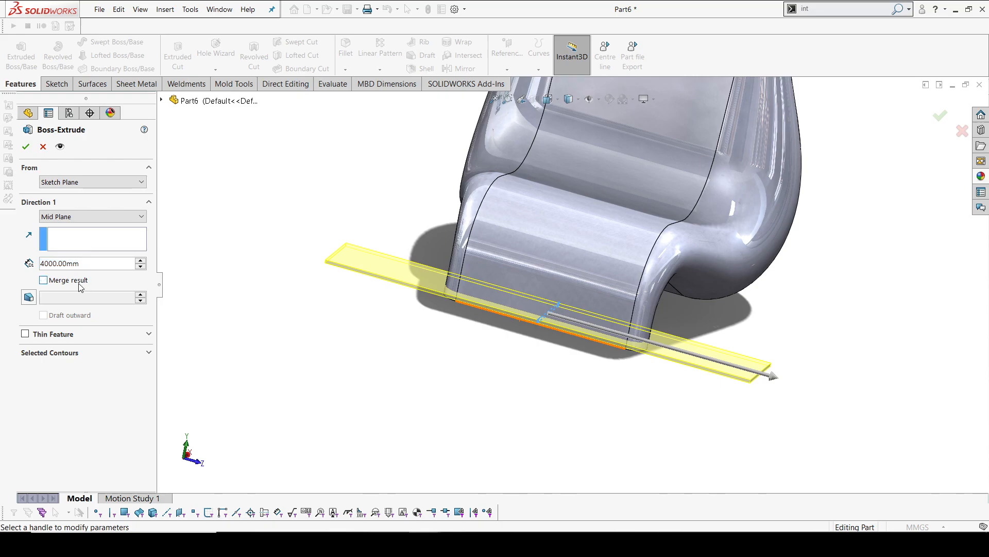
left_click(25, 147)
Start a Curve Driven Pattern along the long side edge of the seat and backrest, with 40 instances and equal spacing
middle_click_drag(568, 416, 523, 394)
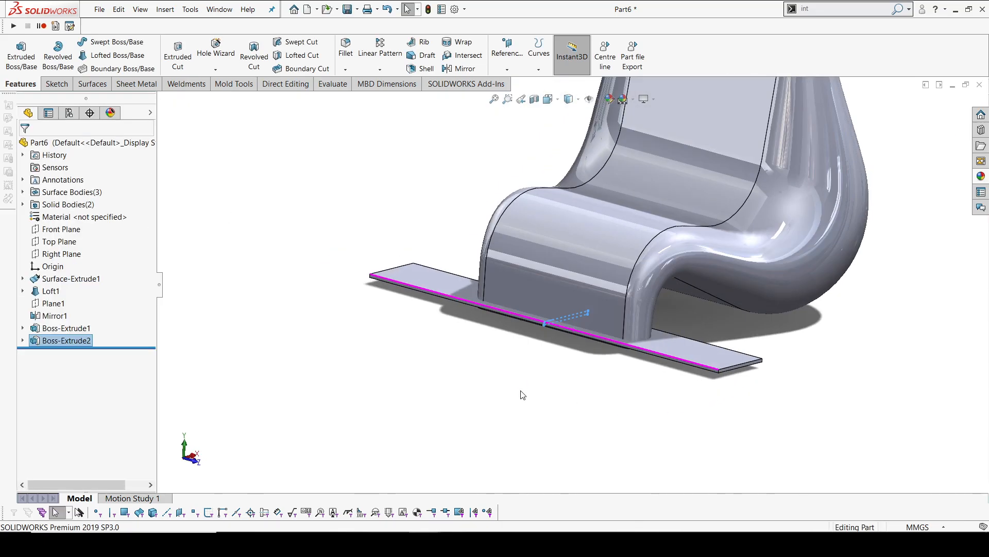
scroll(632, 329, "down", 5)
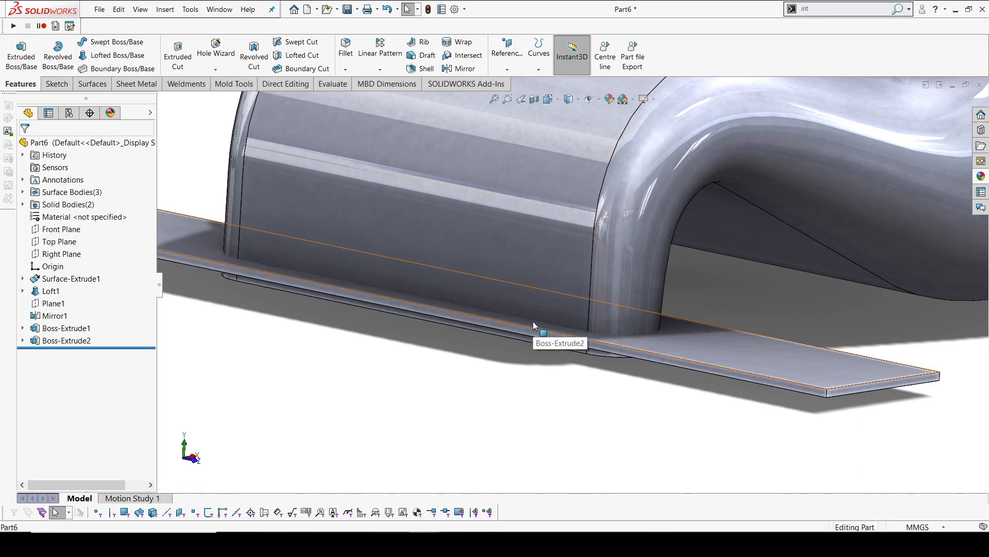
scroll(533, 321, "up", 10)
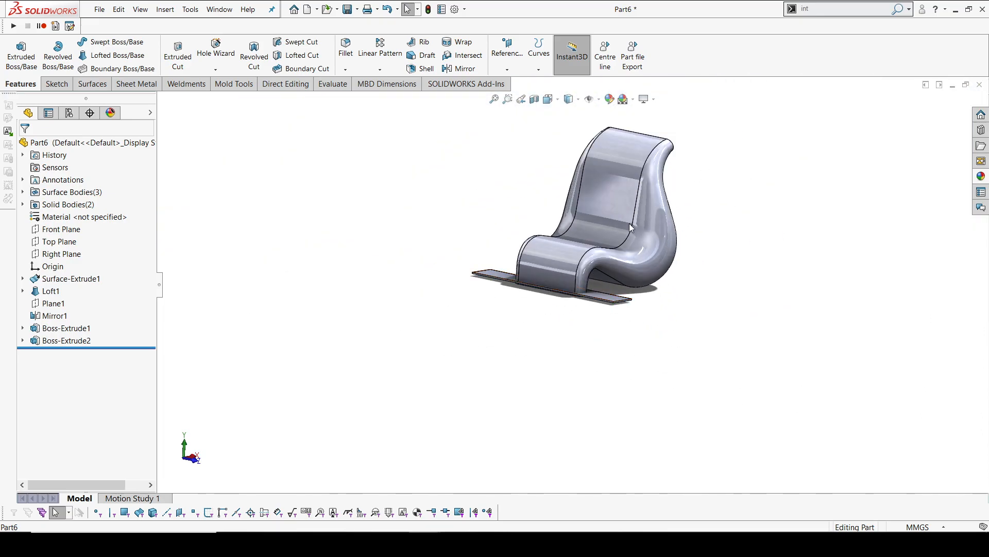
scroll(630, 227, "down", 4)
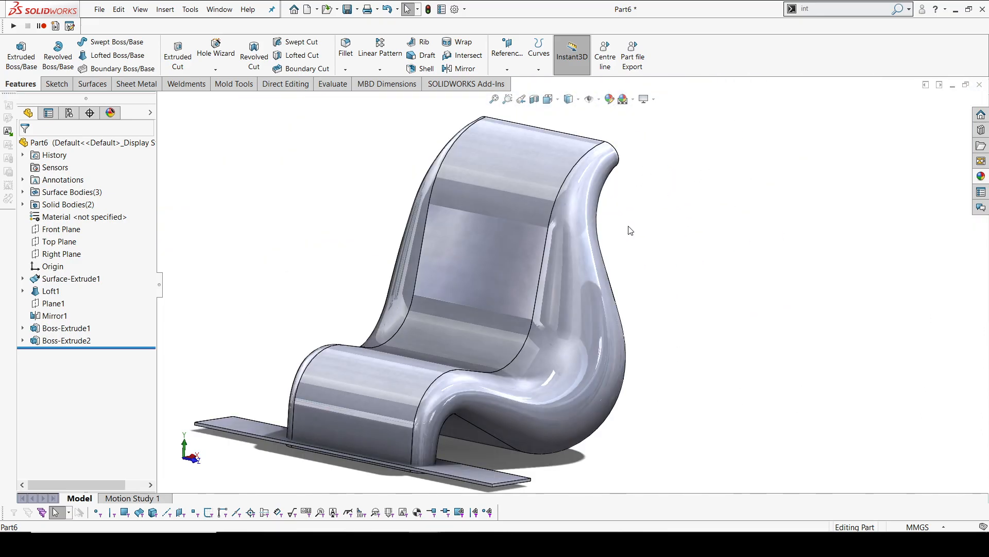
left_click(380, 71)
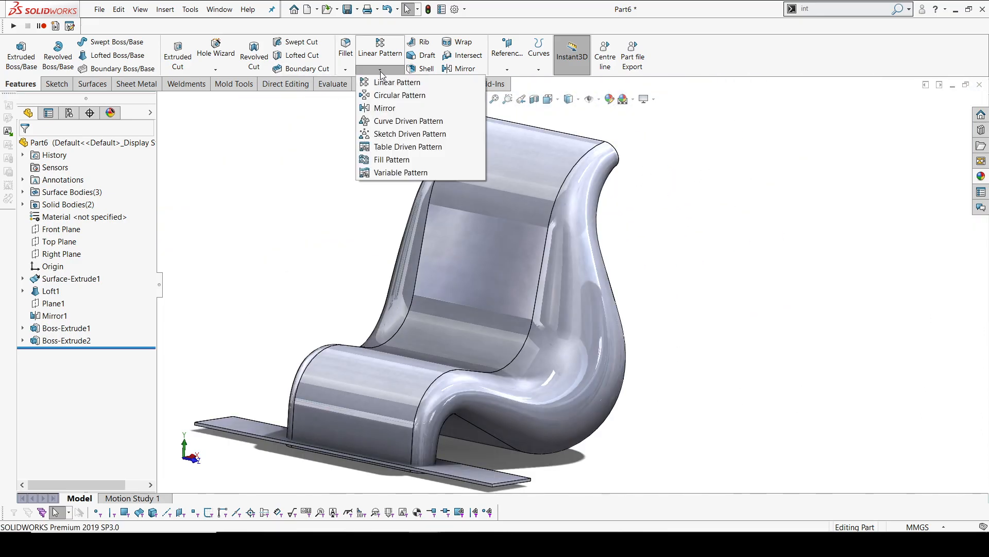
left_click(383, 121)
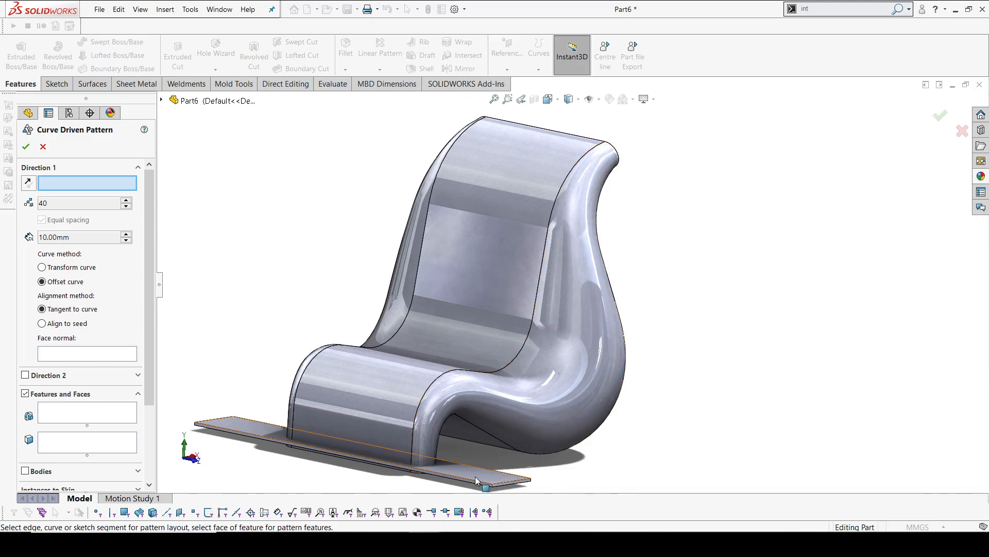
left_click(542, 269)
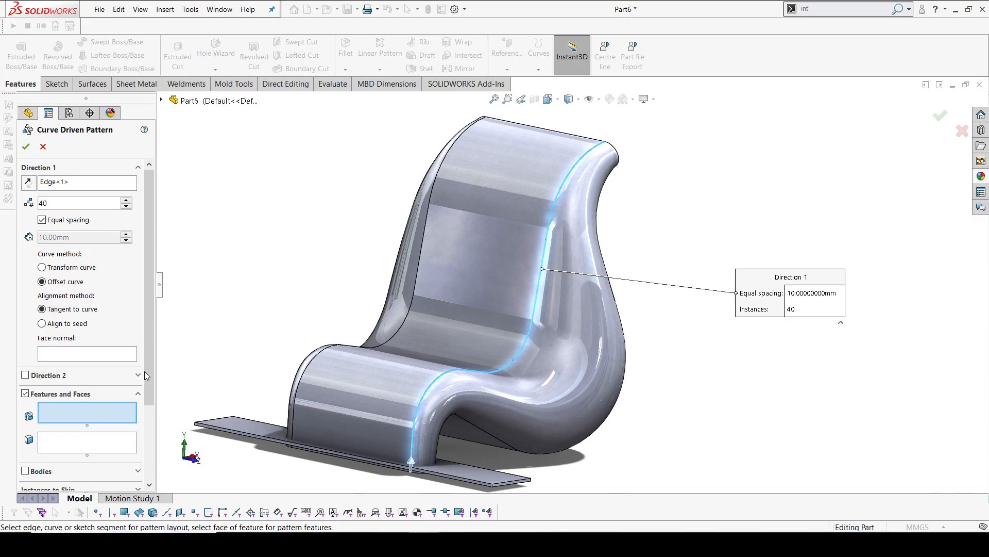
left_click_drag(146, 372, 146, 398)
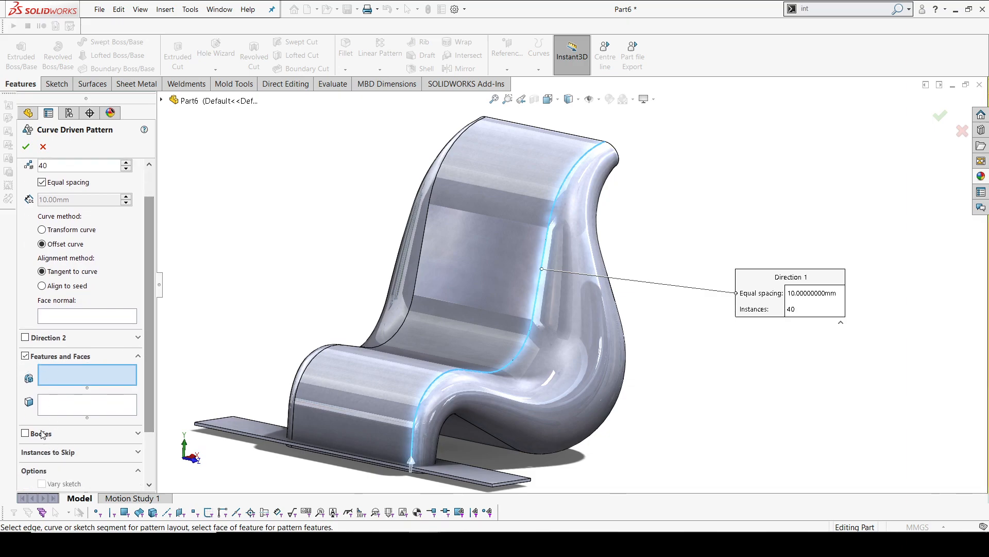
Set the flat plate at the chair's base as the body to pattern and create the curve driven pattern with tangent-to-curve alignment
left_click(25, 433)
left_click(446, 466)
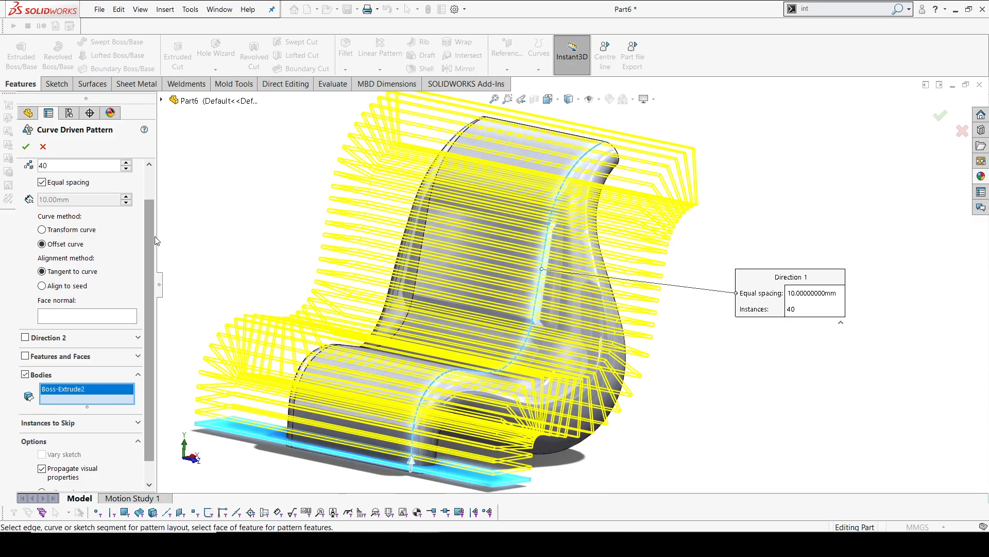
left_click_drag(150, 235, 147, 203)
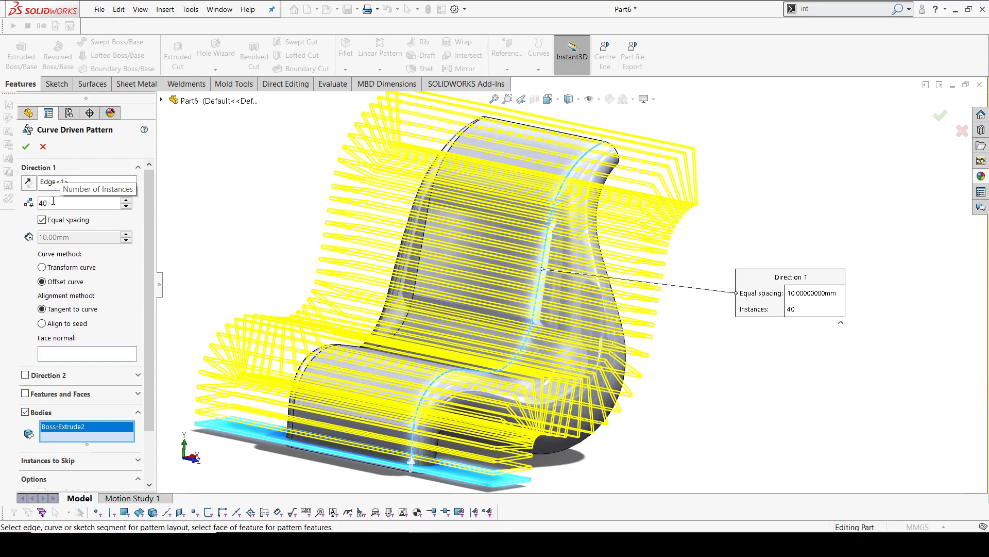
key("ctrl+1")
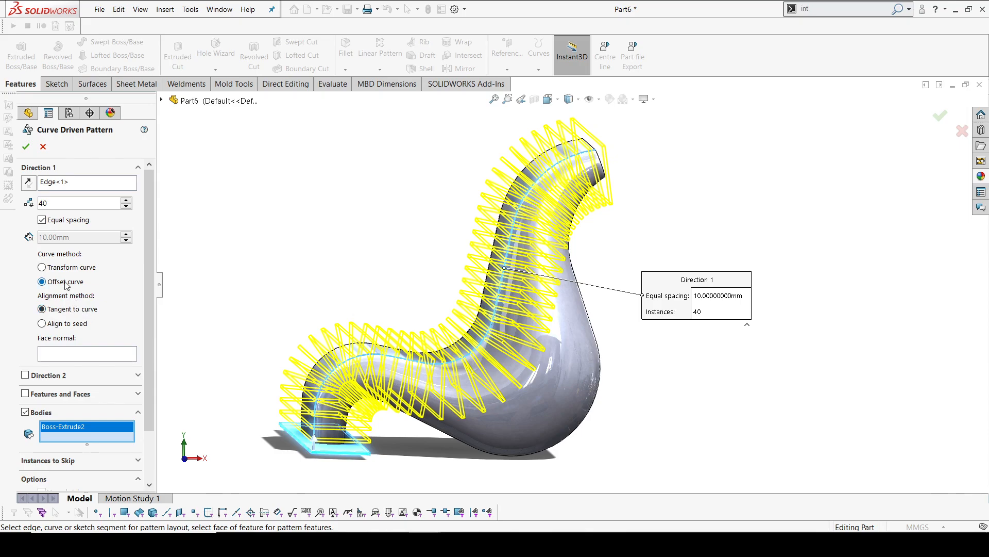
left_click(71, 326)
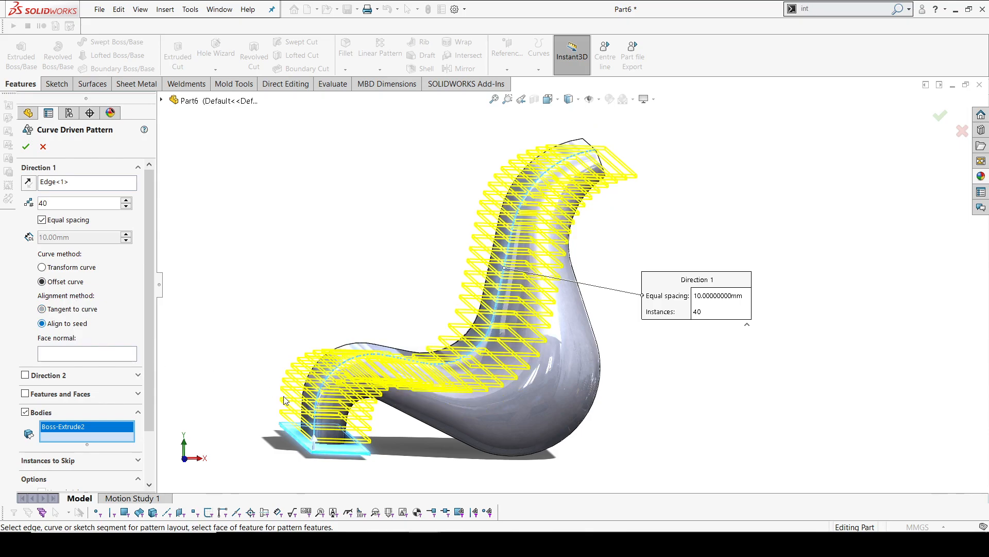
left_click(76, 310)
middle_click_drag(353, 272, 361, 274)
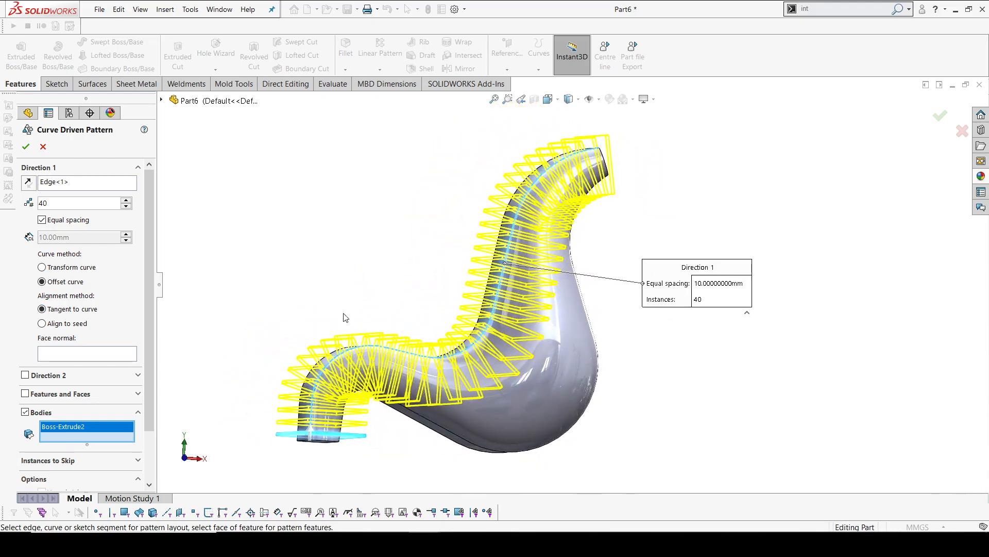
left_click(31, 148)
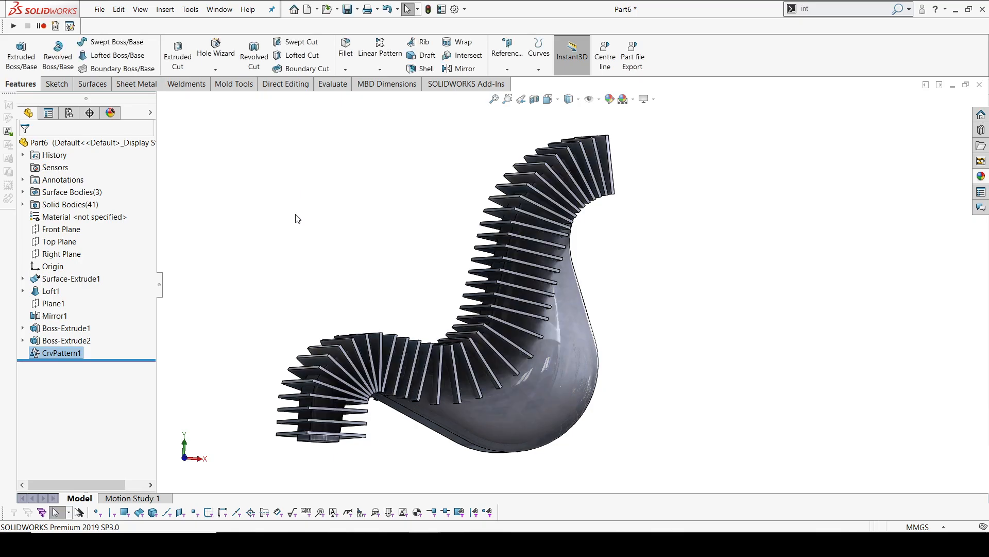
Start a Move Face offset of 1000 mm on the inner end faces of three slats just behind the tight front bend
key("space")
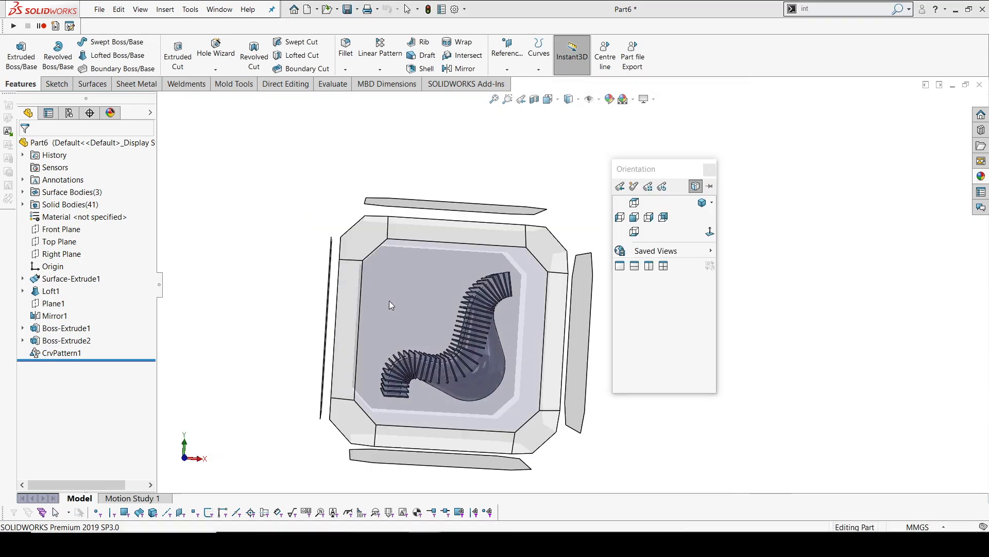
left_click(390, 302)
scroll(536, 366, "down", 10)
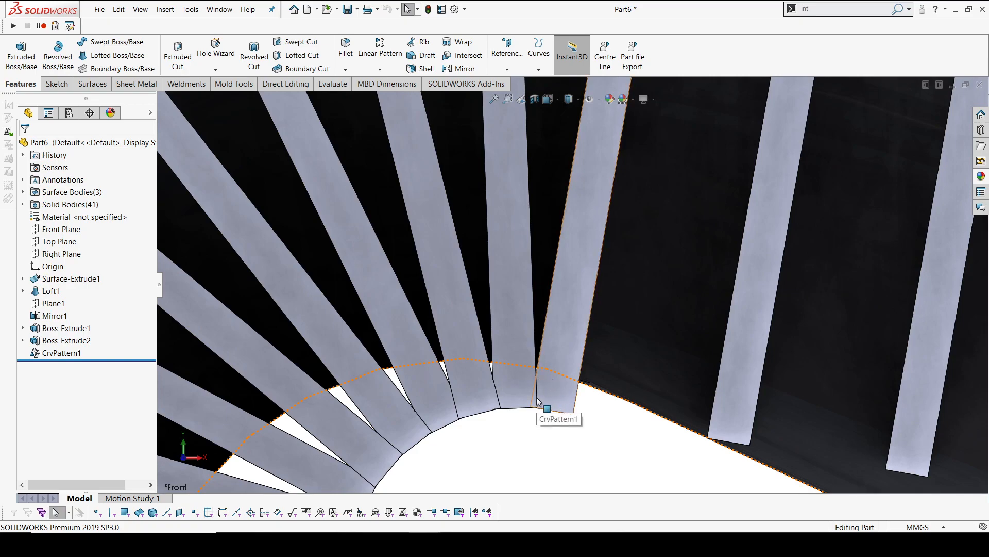
scroll(536, 400, "up", 10)
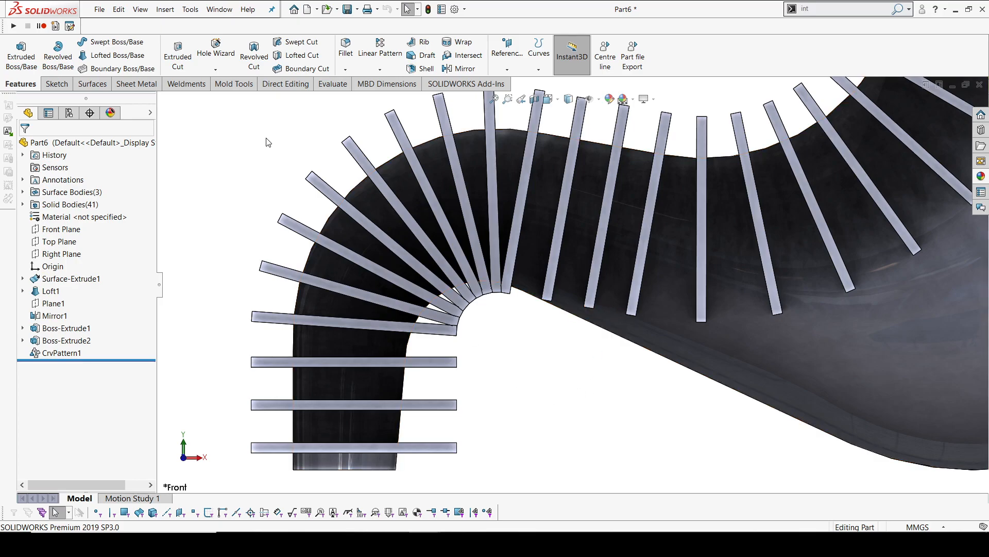
left_click(278, 84)
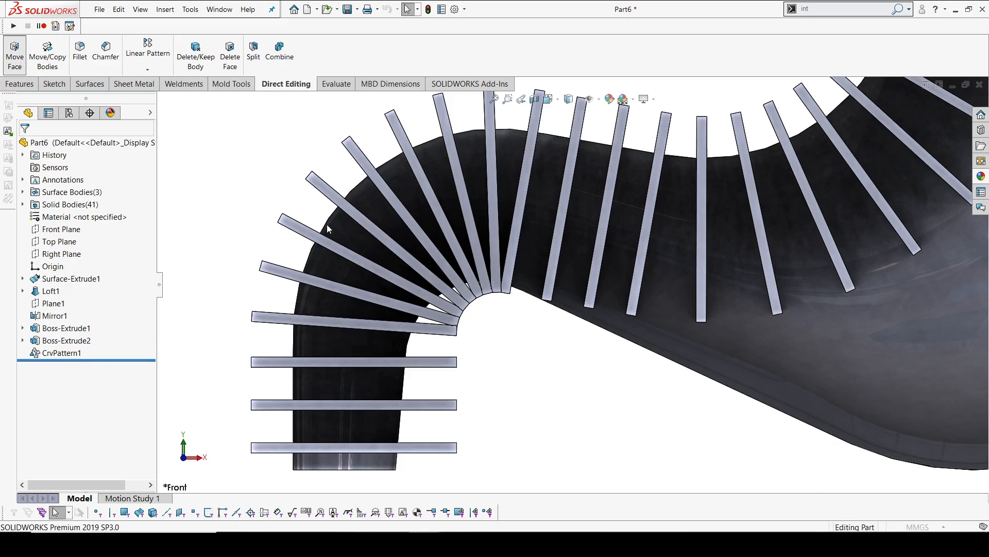
middle_click_drag(624, 334, 585, 296)
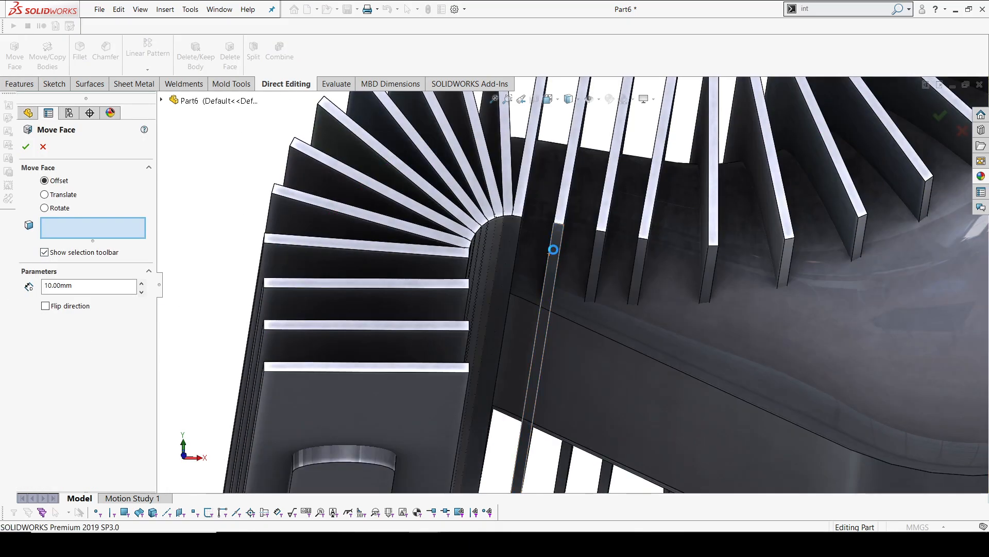
left_click(552, 252)
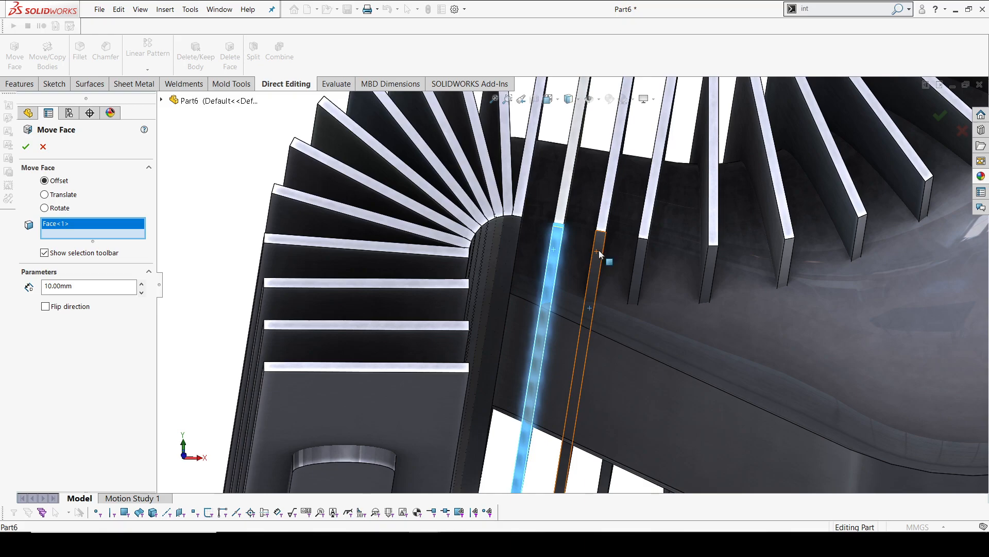
left_click(599, 249)
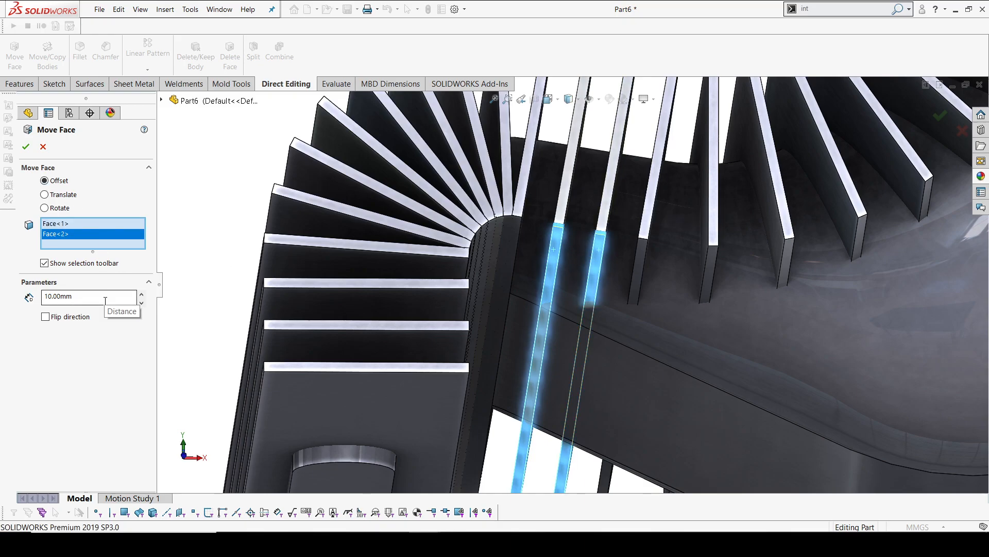
scroll(614, 272, "up", 5)
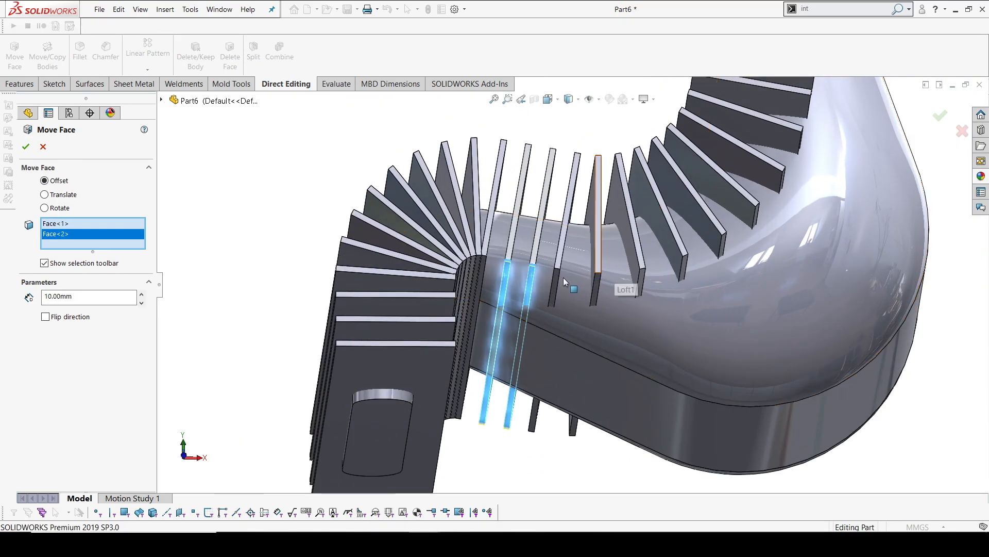
left_click(558, 280)
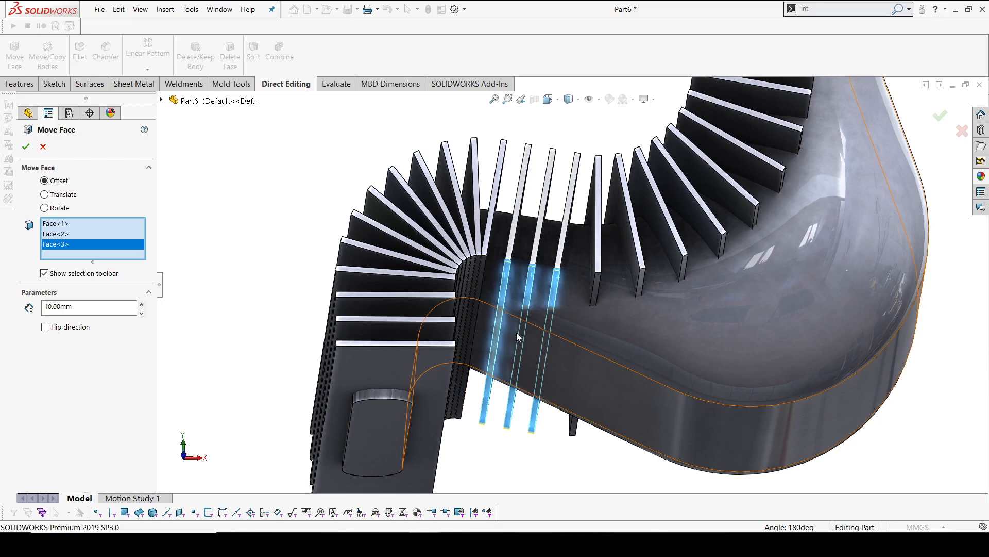
middle_click_drag(516, 331, 489, 330)
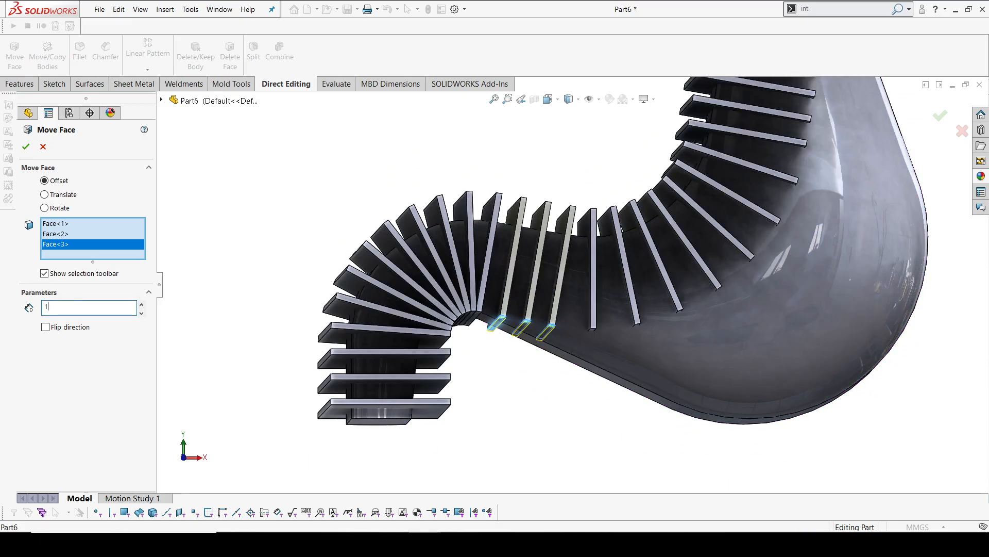
type("1000")
key("Return")
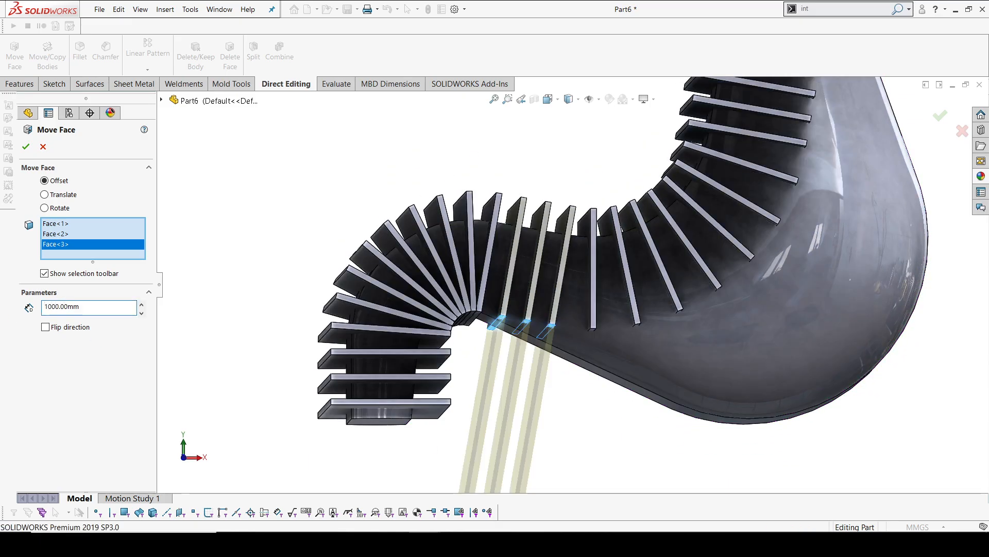
Add the inner end faces of the next five slats along the seat to the face offset selection
left_click(595, 334)
left_click(634, 335)
scroll(639, 334, "up", 3)
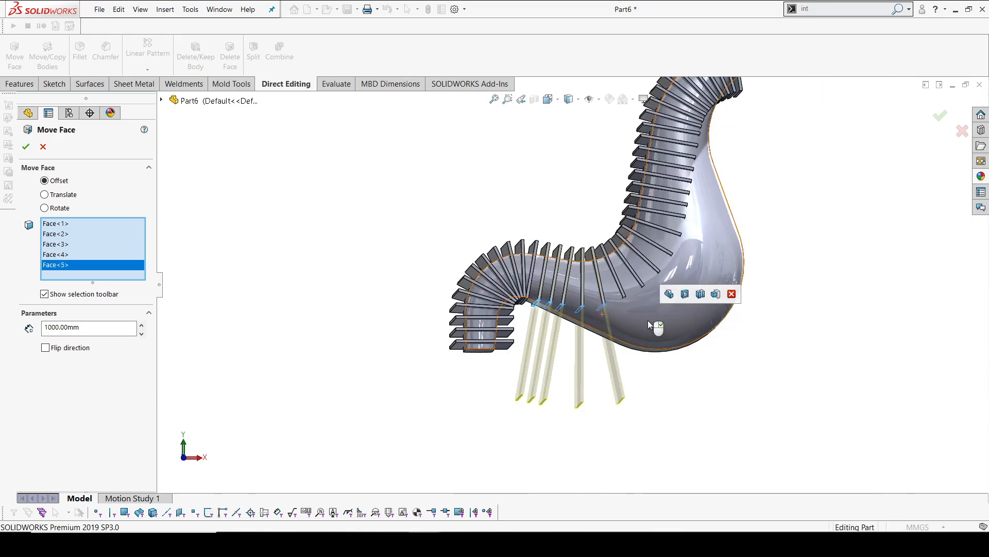
scroll(628, 299, "down", 8)
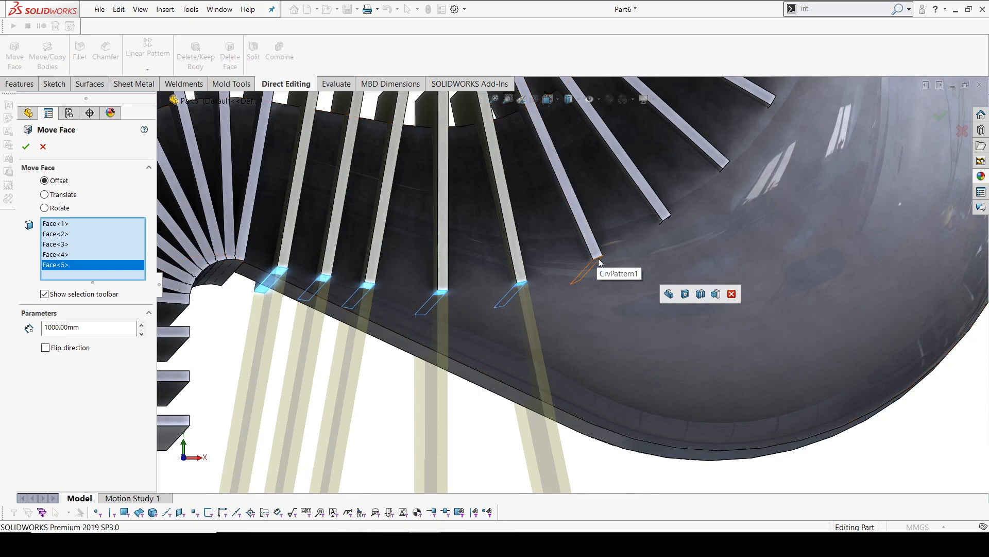
left_click(599, 263)
scroll(555, 266, "up", 5)
scroll(568, 242, "down", 5)
middle_click_drag(639, 260, 618, 252)
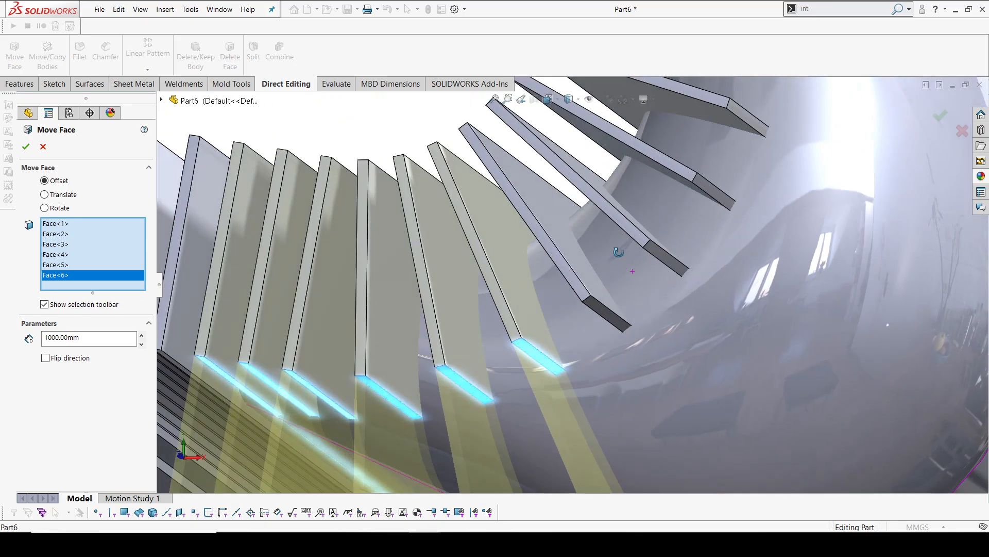
left_click(649, 250)
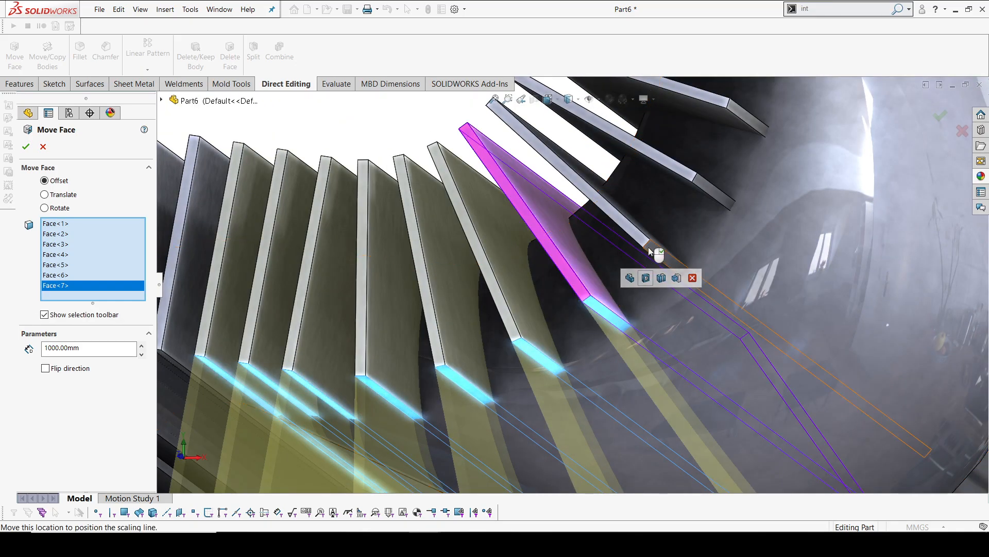
left_click(601, 256)
scroll(601, 256, "up", 10)
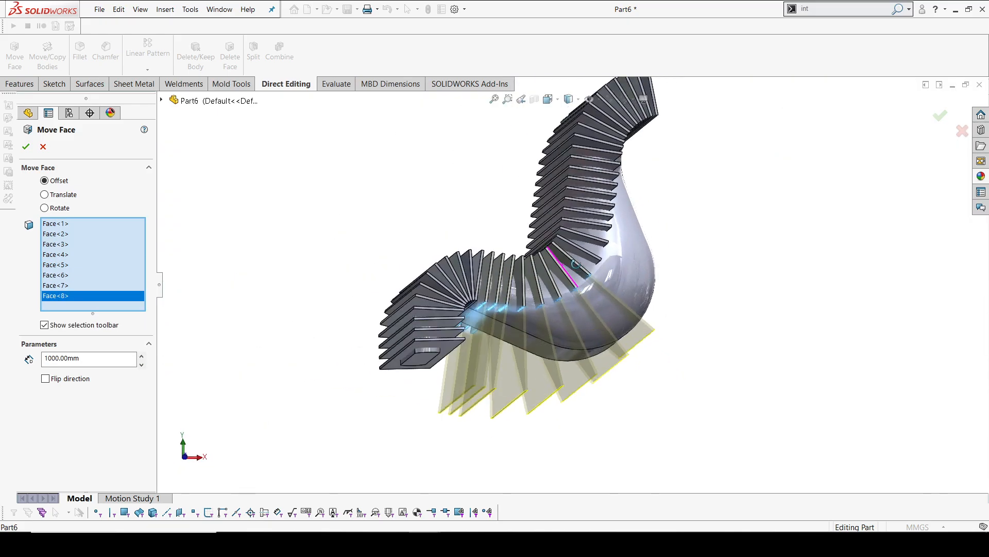
Add the inner end faces of the next seven slats, from the seat-to-back bend up the lower backrest, to the offset selection
scroll(576, 264, "down", 8)
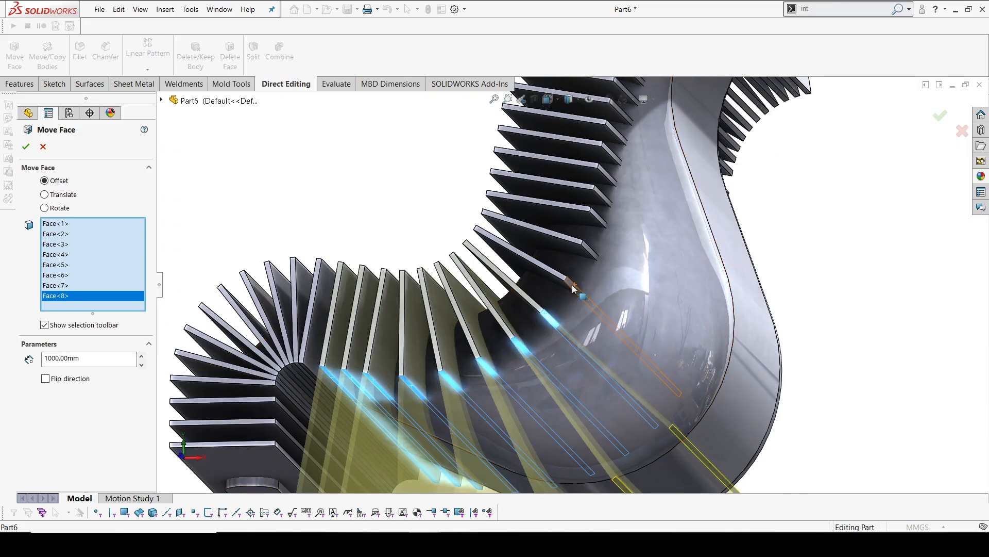
left_click(573, 288)
scroll(587, 268, "up", 5)
scroll(606, 293, "down", 5)
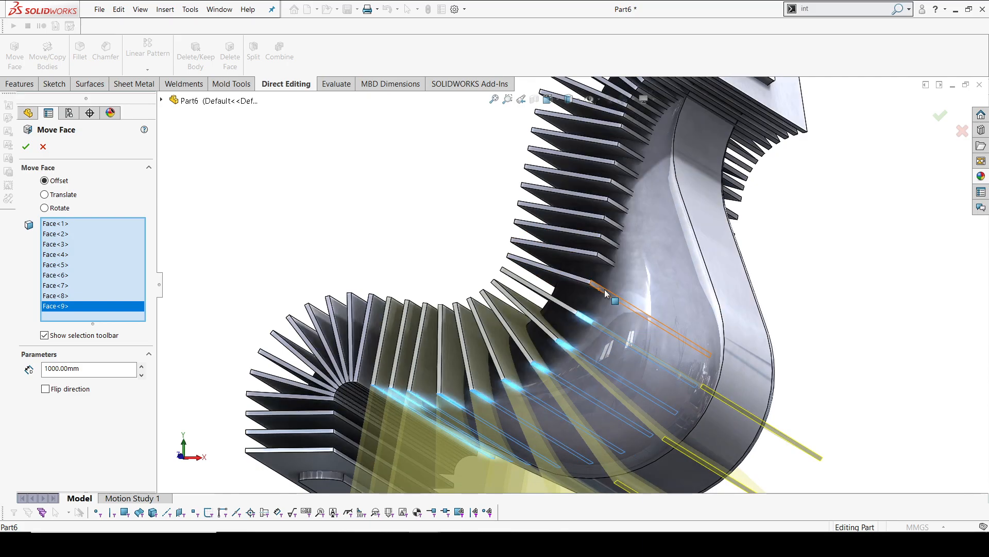
left_click(606, 292)
left_click(609, 247)
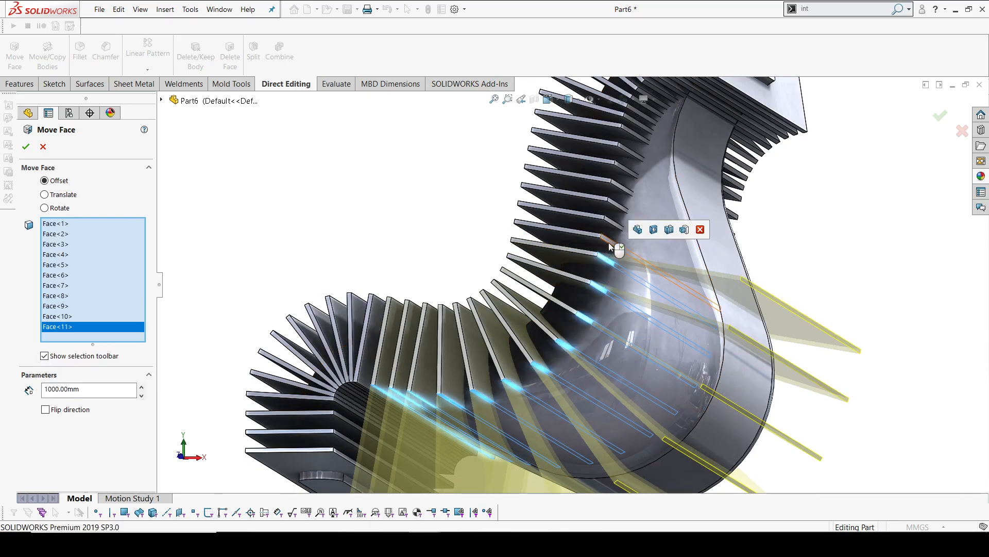
left_click(610, 229)
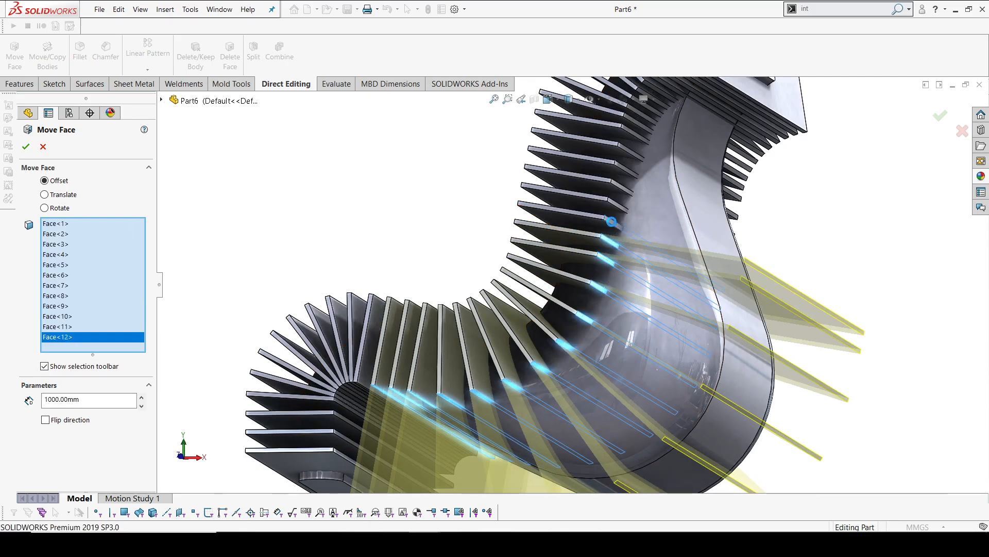
left_click(611, 221)
left_click(619, 207)
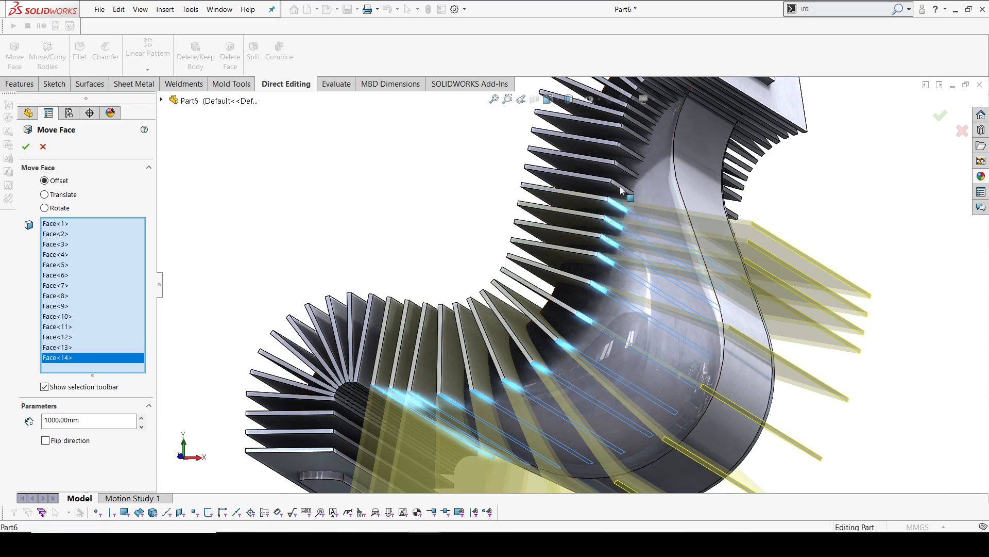
left_click(623, 188)
Add the inner end faces of the next ten slats, up the upper backrest and around its top curve, to the offset selection
scroll(611, 227, "up", 3)
scroll(598, 268, "down", 6)
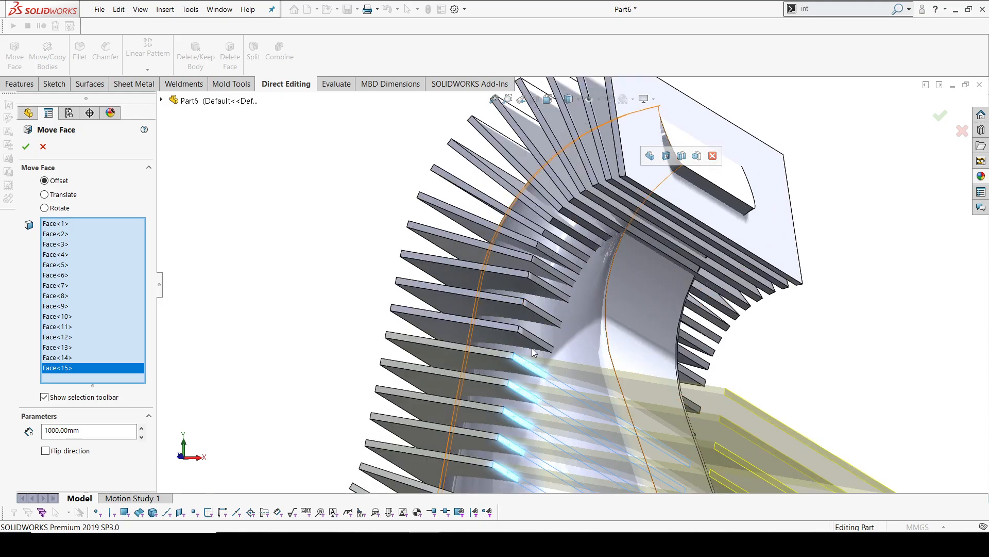
left_click(536, 322)
left_click(536, 289)
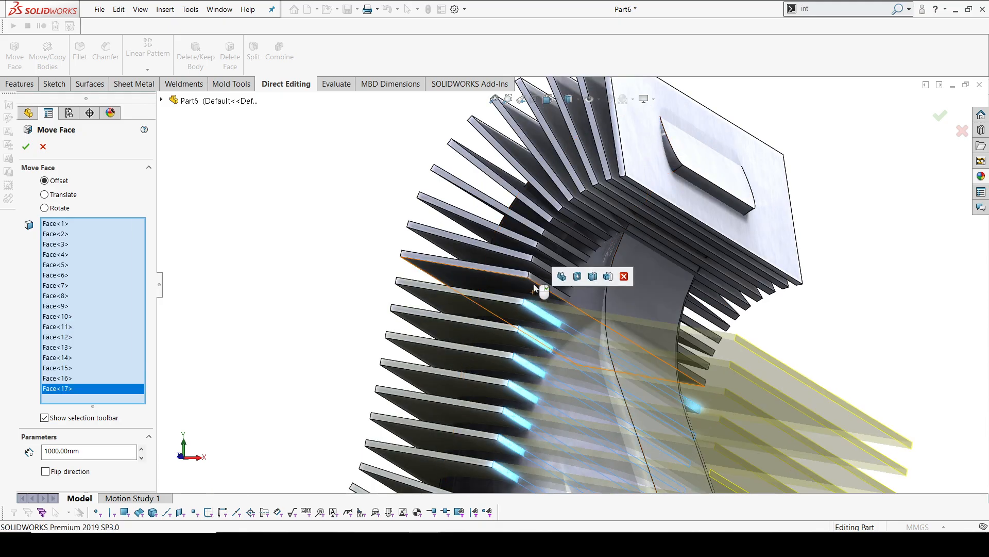
left_click(538, 272)
left_click(543, 252)
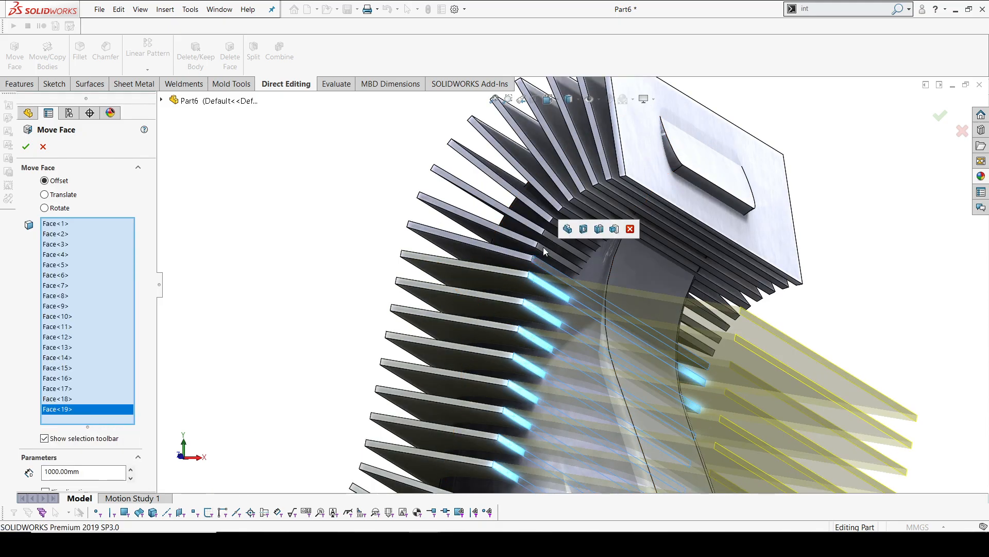
left_click(556, 240)
left_click(566, 229)
left_click(574, 219)
left_click(583, 210)
left_click(593, 200)
left_click(607, 190)
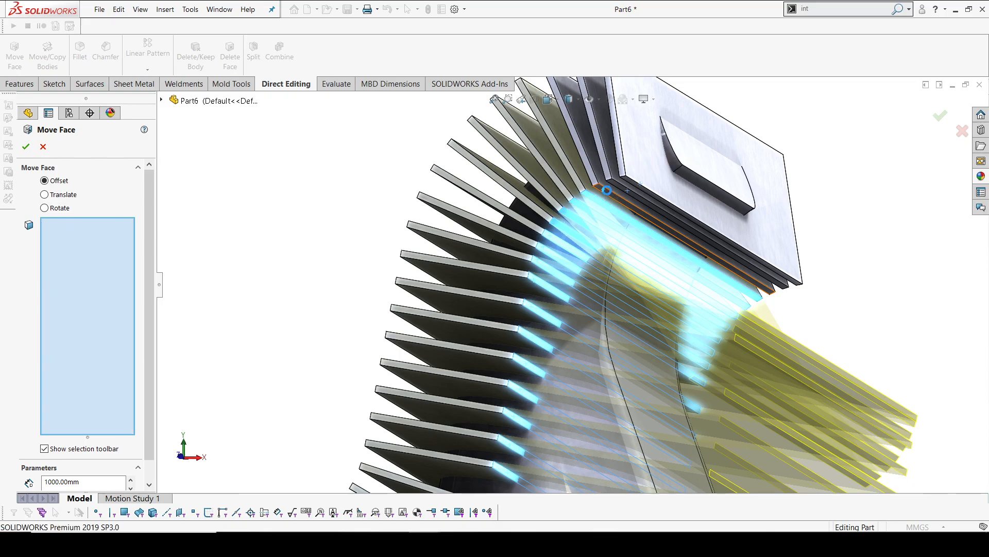
Add the inner end faces of the remaining slats at the very top of the backrest to the offset selection
middle_click_drag(615, 186, 590, 208)
left_click(617, 189)
scroll(624, 191, "up", 3)
scroll(623, 192, "down", 2)
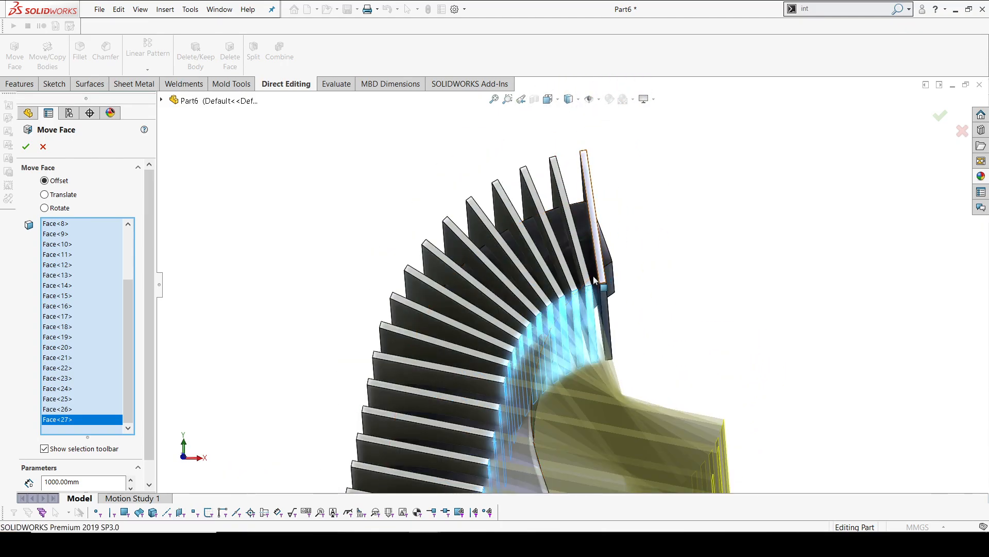
Add the end faces of three neighbouring slats inside the tight front bend to the offset selection
scroll(616, 346, "up", 5)
middle_click_drag(614, 349, 555, 361)
scroll(562, 275, "down", 2)
scroll(504, 390, "down", 10)
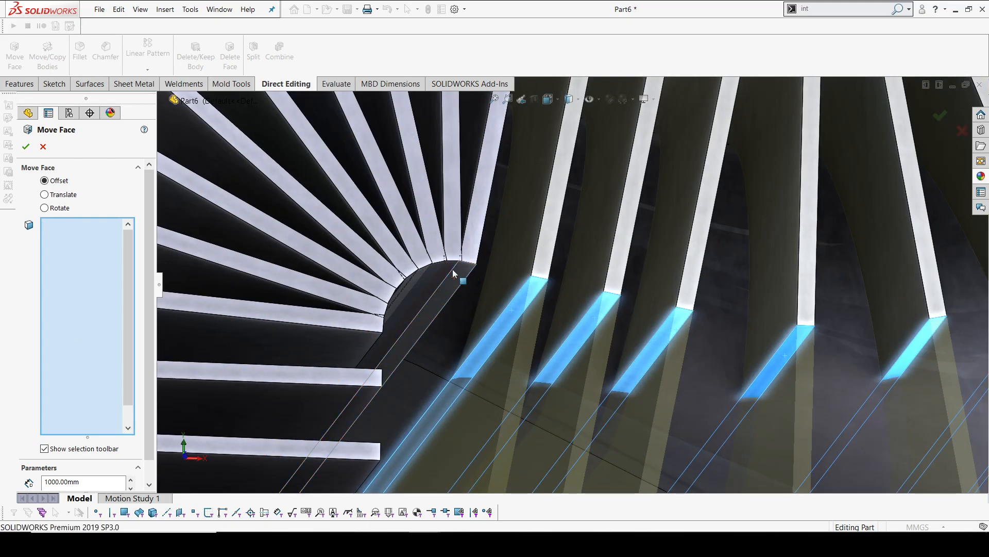
left_click(464, 274)
left_click(449, 273)
left_click(443, 272)
middle_click_drag(441, 276, 428, 291)
scroll(432, 292, "up", 10)
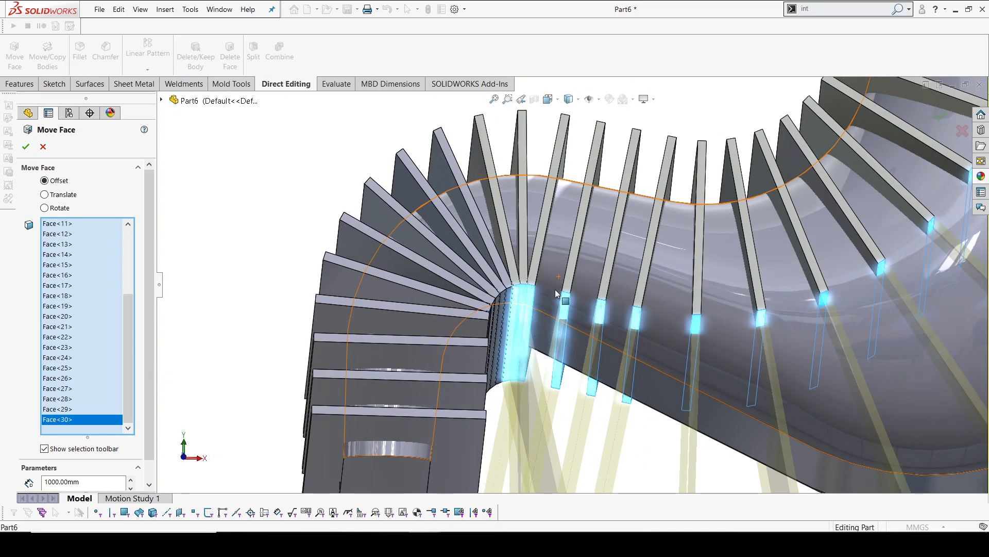
middle_click_drag(556, 294, 510, 288)
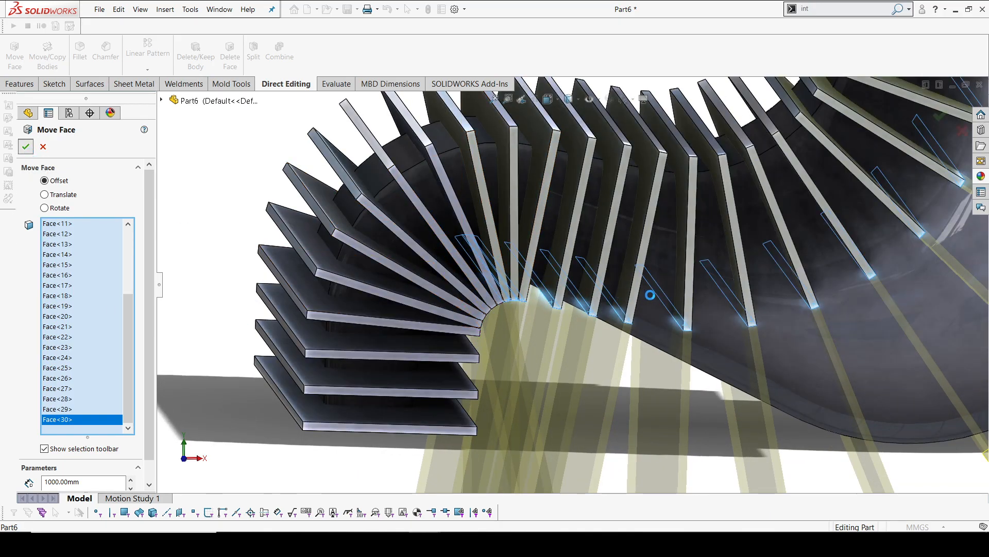
Apply the 1000 mm offset to the selected slat end faces and show the chair in front view
key("Return")
key("space")
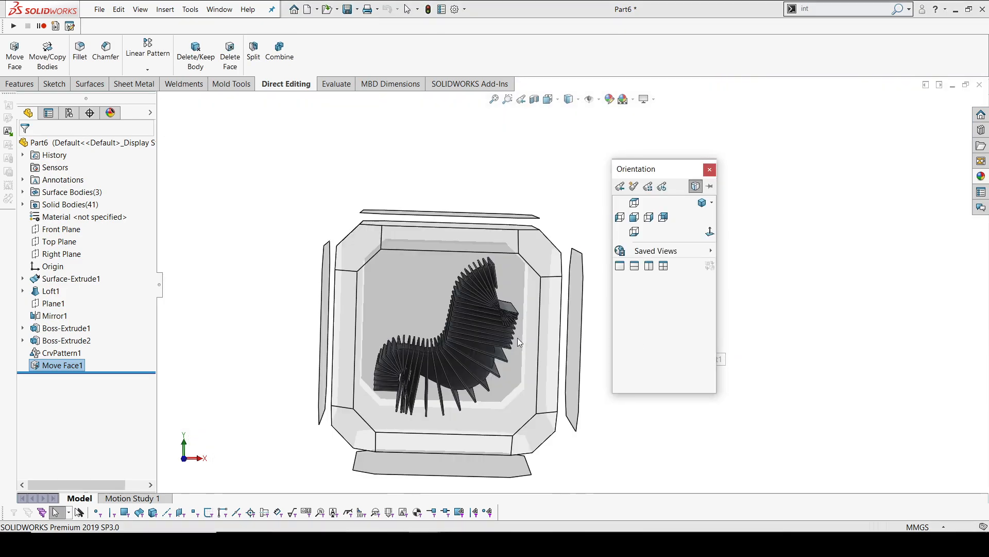
key("ctrl+1")
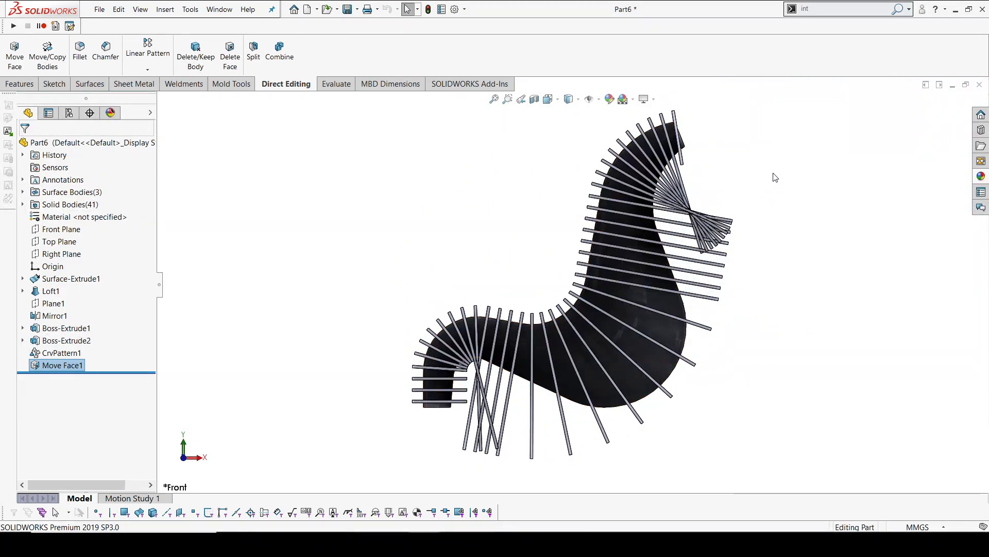
Delete the outermost slat at the backrest tip together with the three Surface-Extrude1 surface bodies
left_click(196, 50)
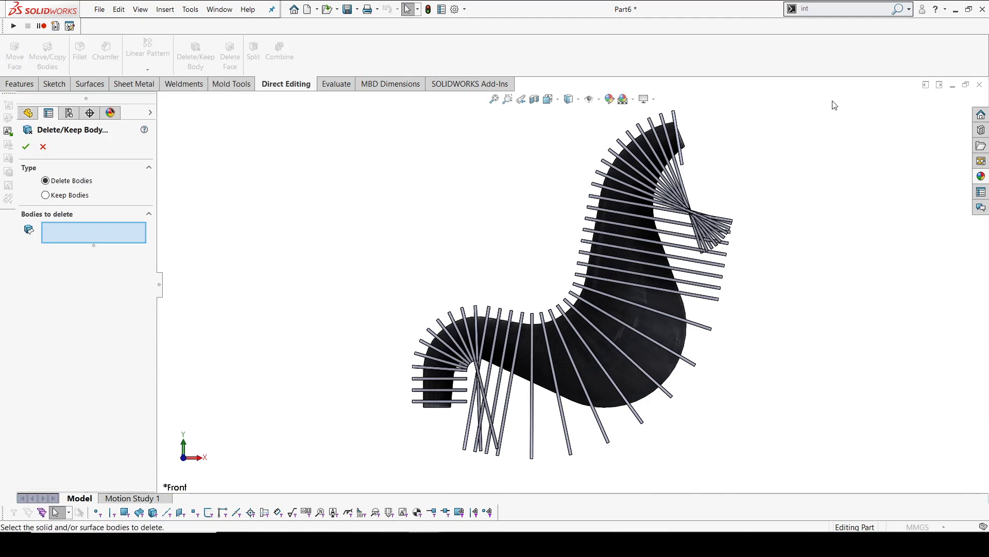
left_click(680, 157)
left_click(163, 101)
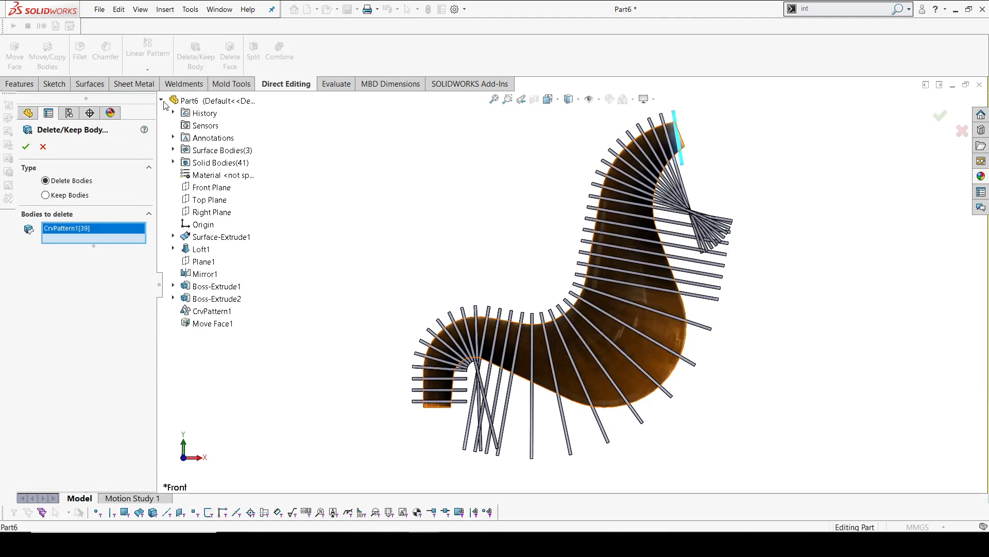
left_click(173, 150)
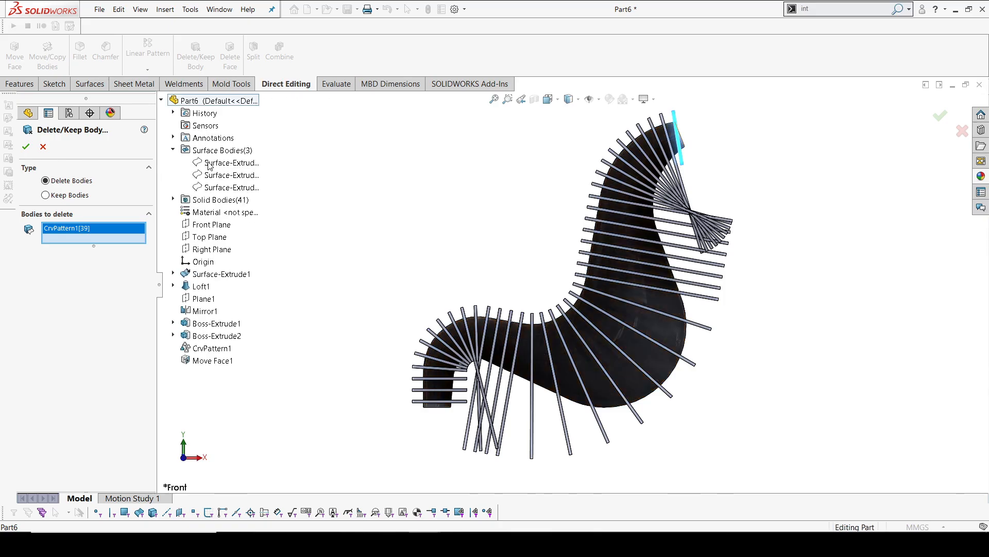
left_click(212, 164)
left_click(212, 175)
left_click(209, 188)
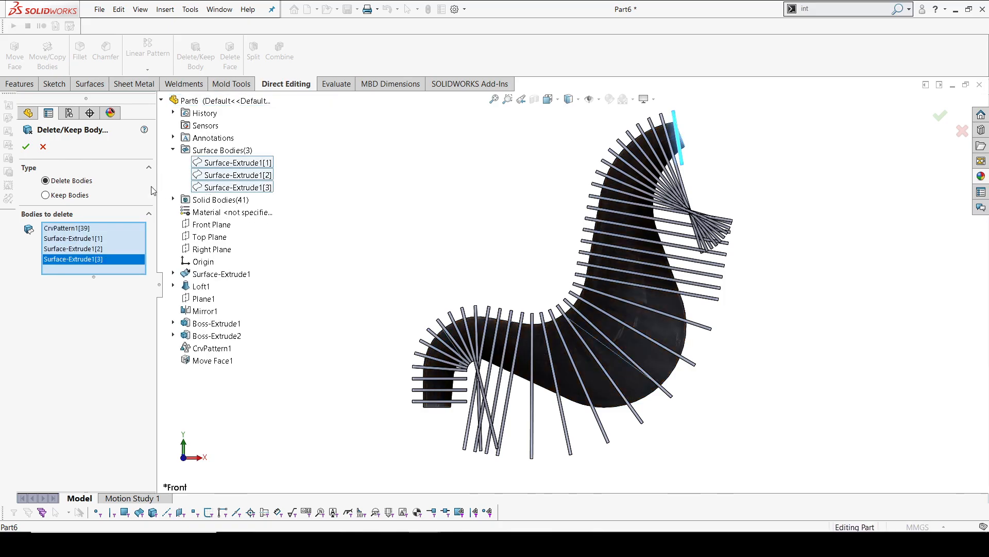
left_click(26, 147)
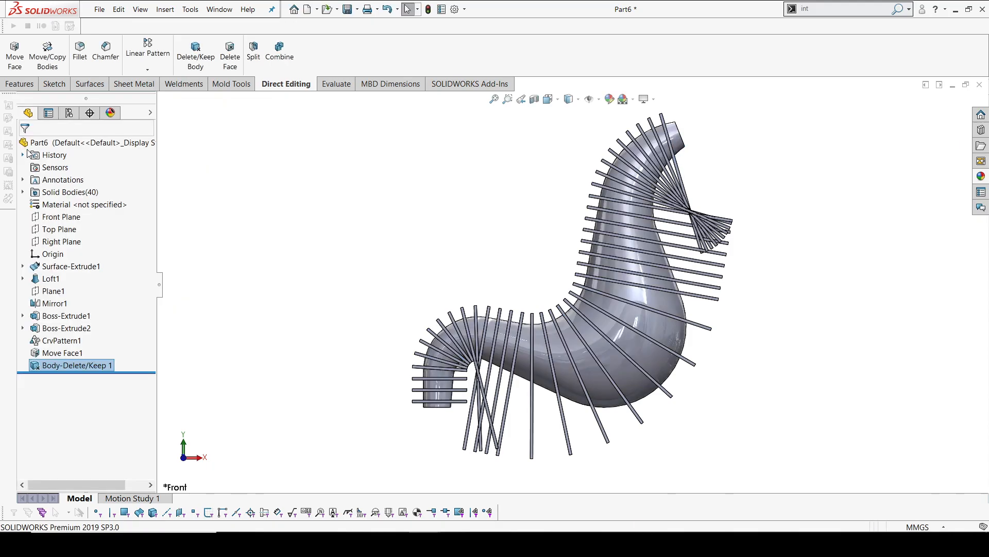
Start a sketch on Plane1 and convert the chair's side profile from Sketch1 of Loft1 into it
left_click(65, 217)
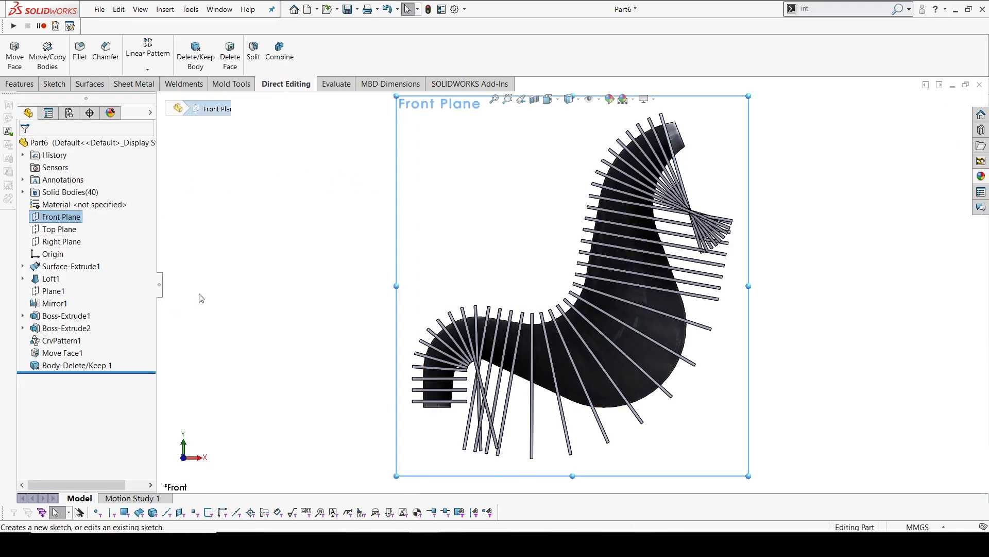
left_click(54, 292)
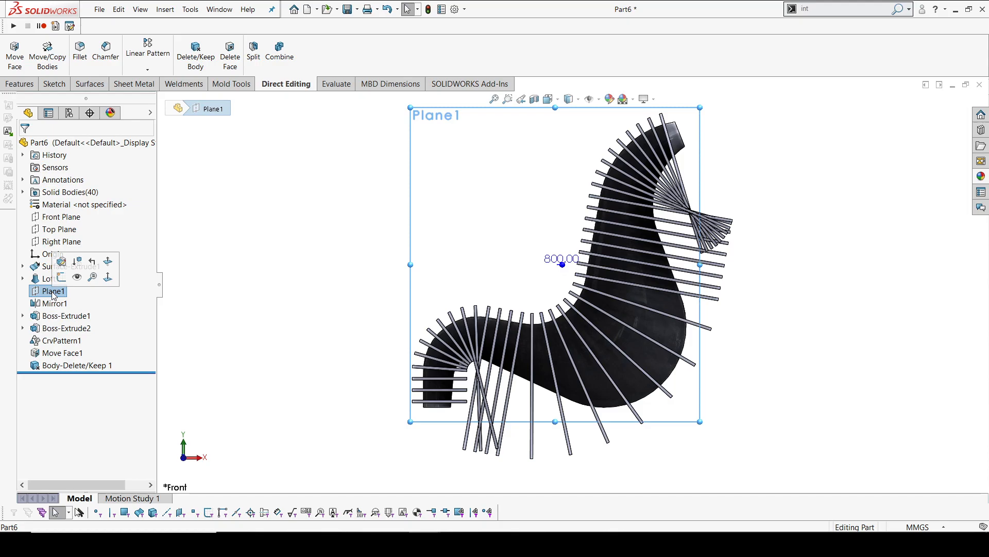
left_click(61, 277)
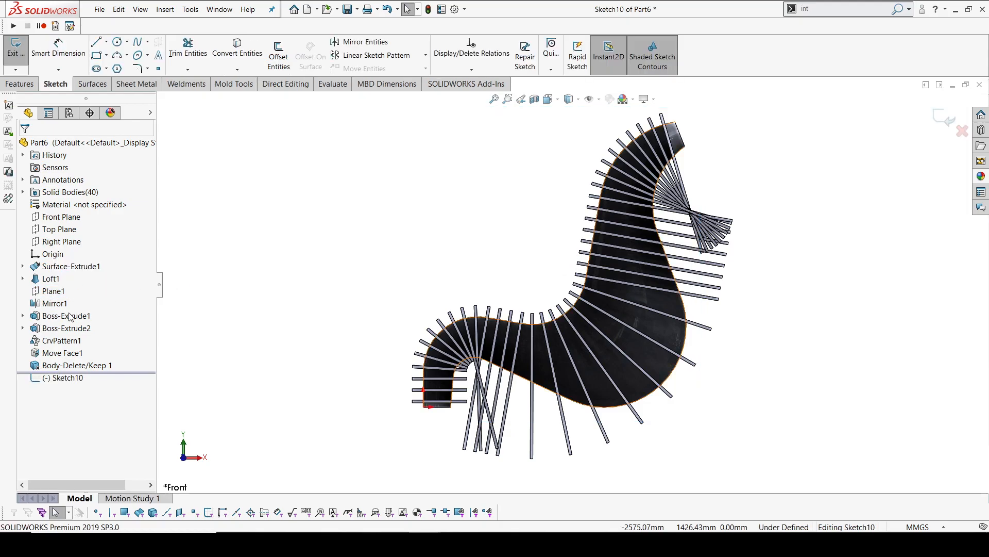
left_click(23, 267)
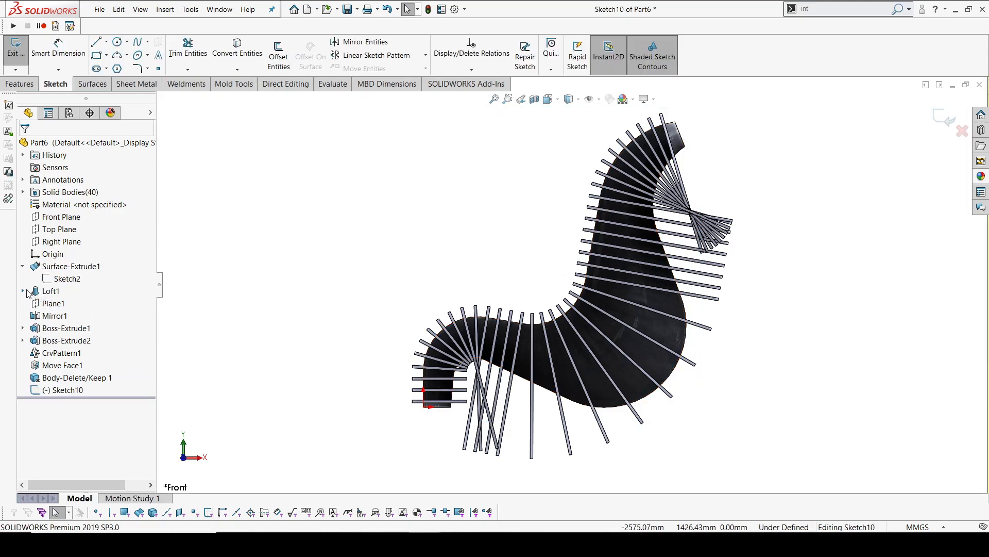
left_click(23, 291)
left_click(70, 352)
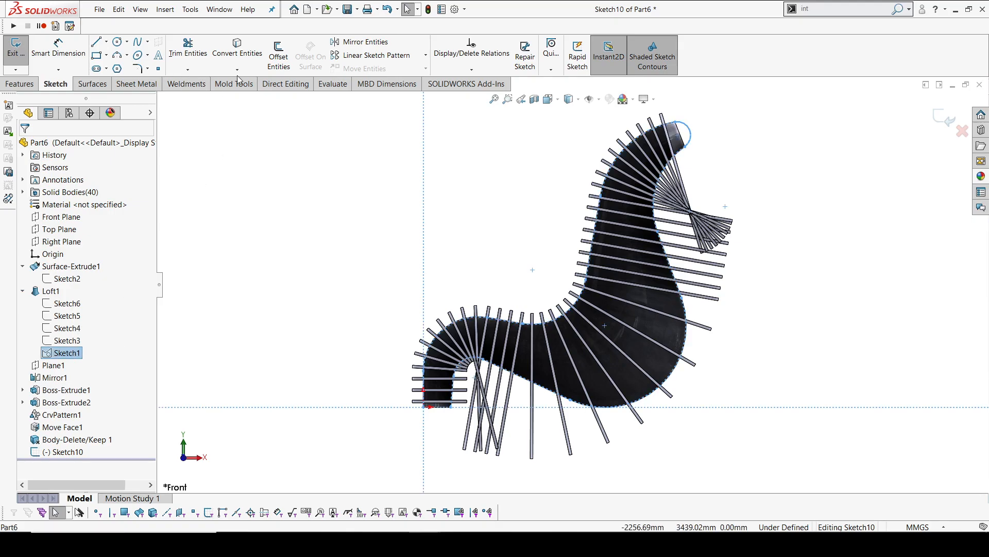
left_click(240, 52)
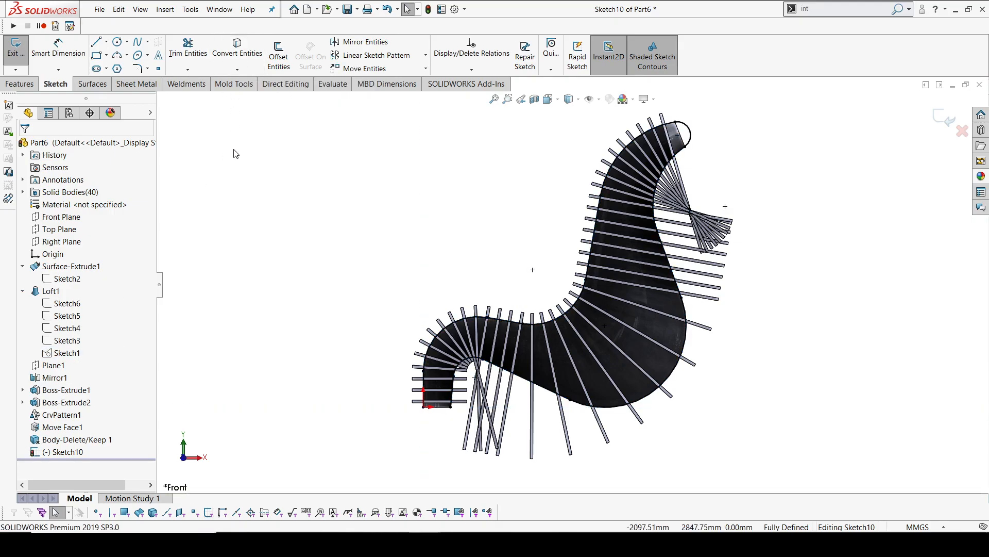
Close the converted outline with a 300 mm horizontal line across the base of the front leg
scroll(458, 375, "down", 5)
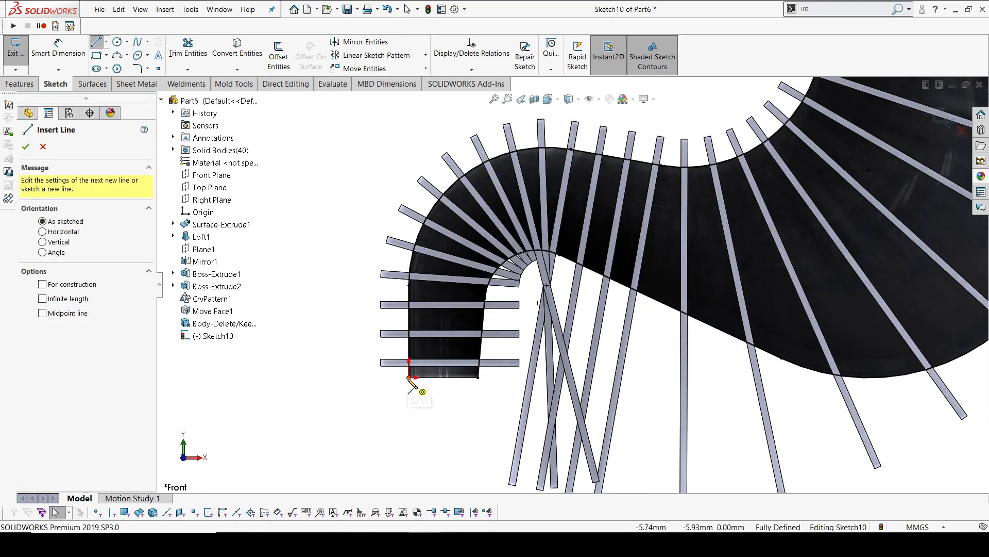
left_click_drag(409, 377, 478, 378)
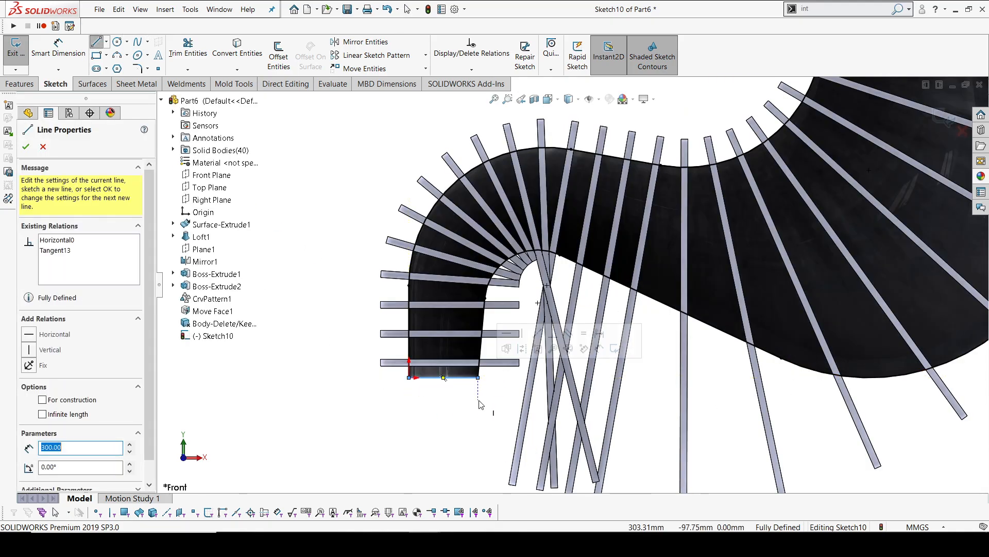
key("Escape")
Offset the entire chained chair outline outward by 10 mm
left_click(279, 54)
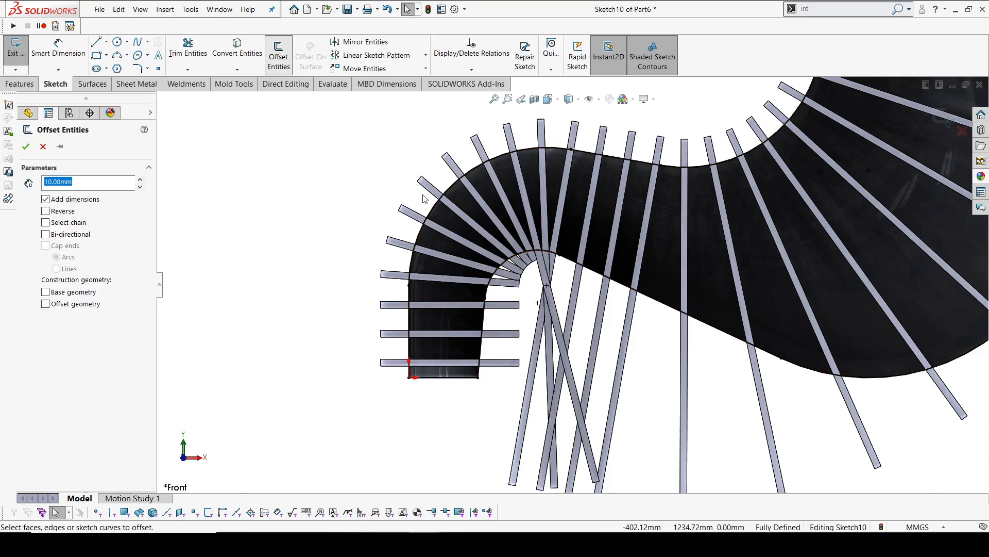
left_click(452, 194)
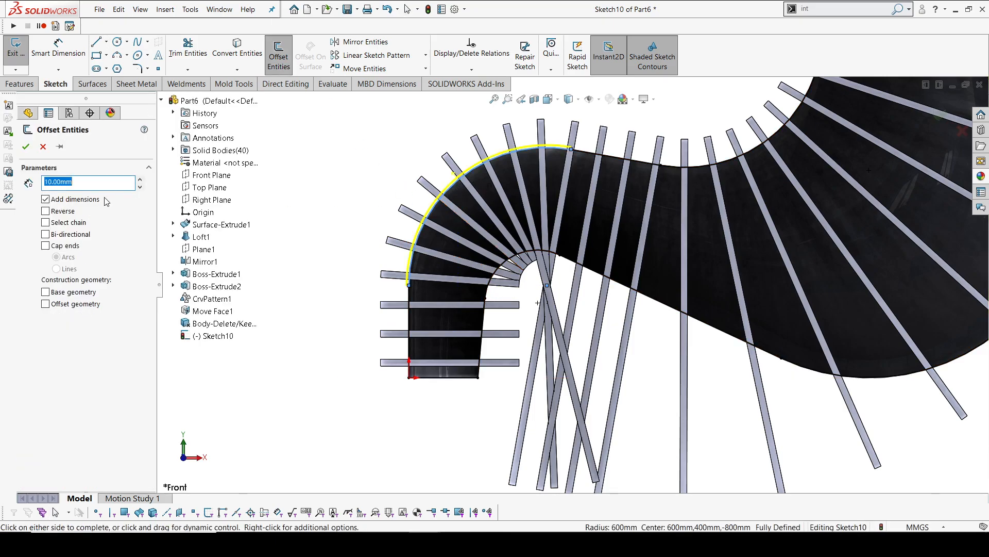
left_click(81, 221)
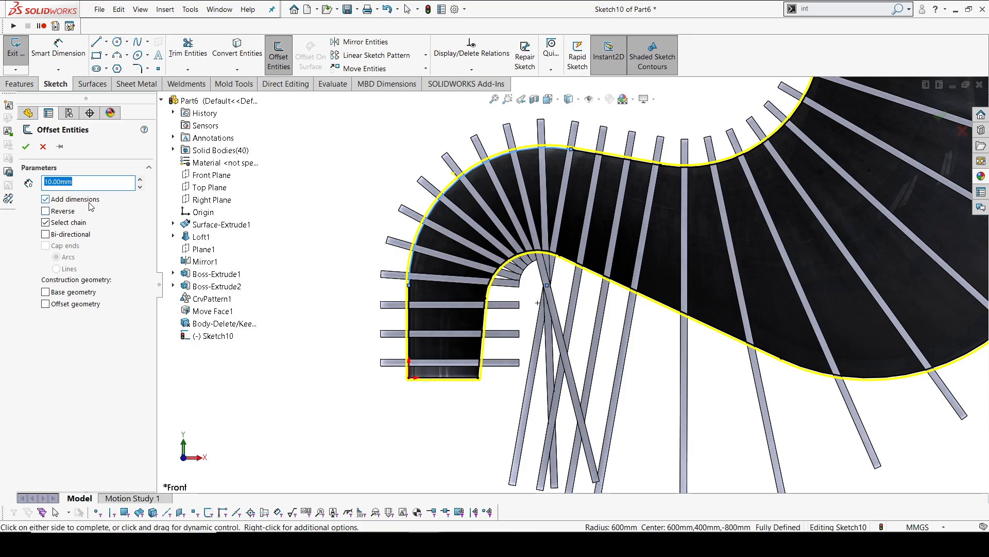
left_click(24, 146)
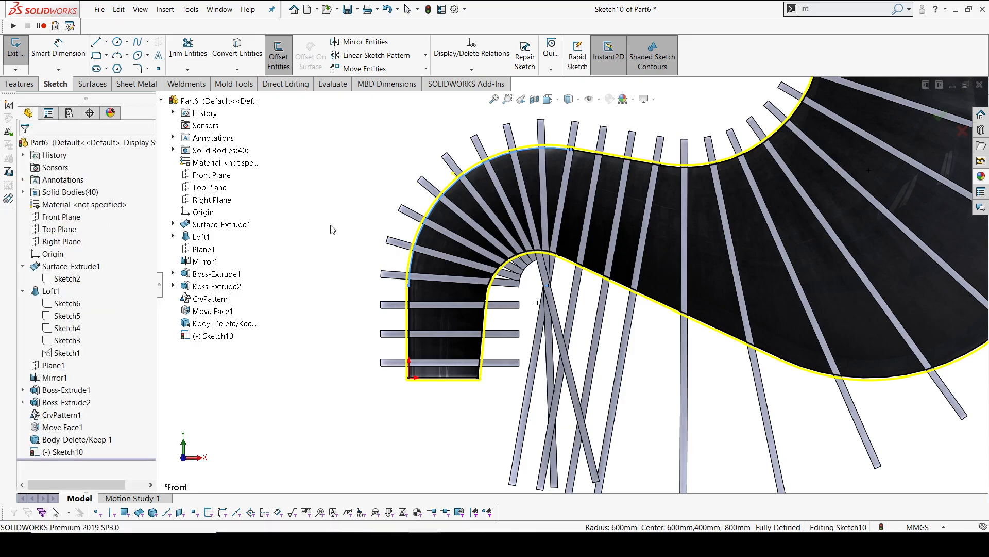
Turn the whole inner chain of the original chair outline into construction geometry
scroll(381, 373, "down", 5)
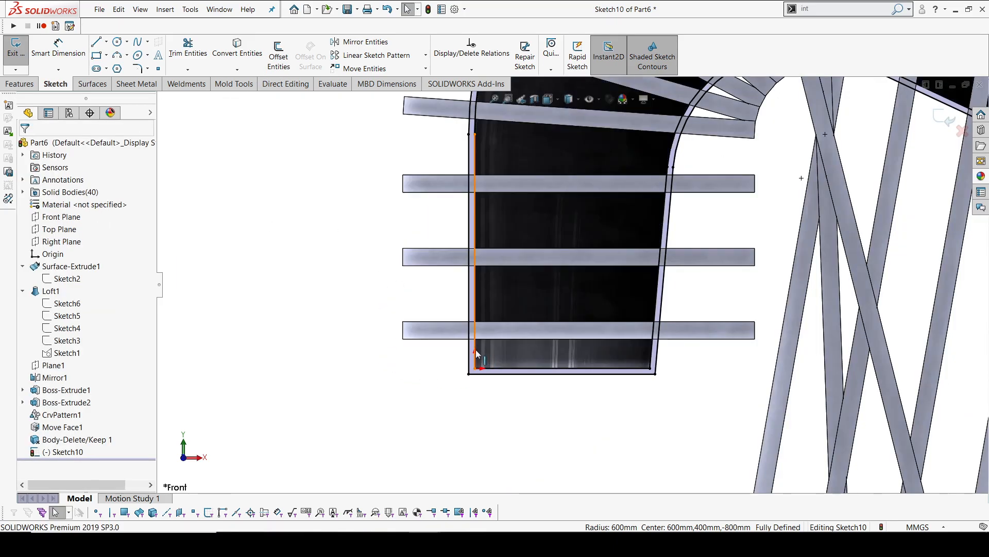
left_click(475, 349)
right_click(476, 350)
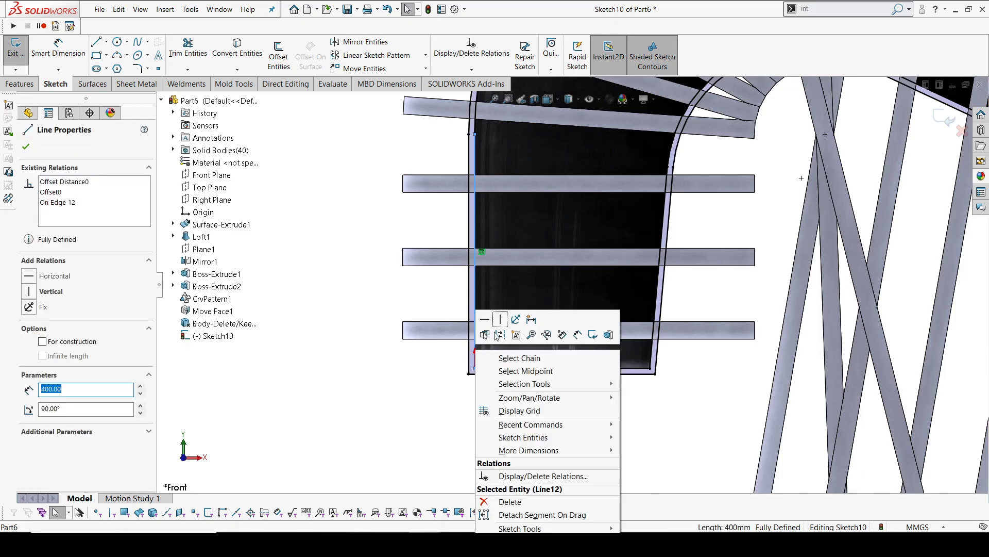
left_click(515, 359)
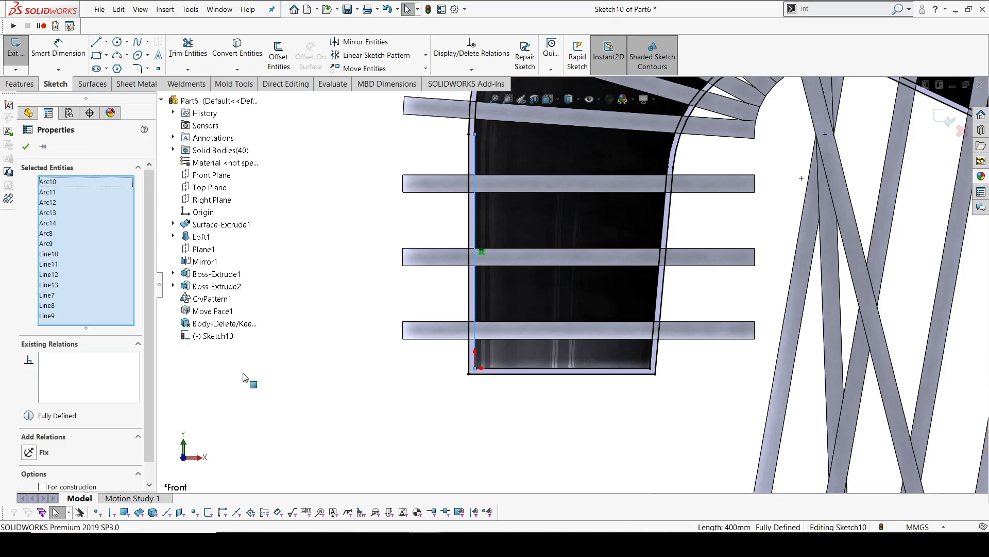
scroll(69, 467, "down", 1)
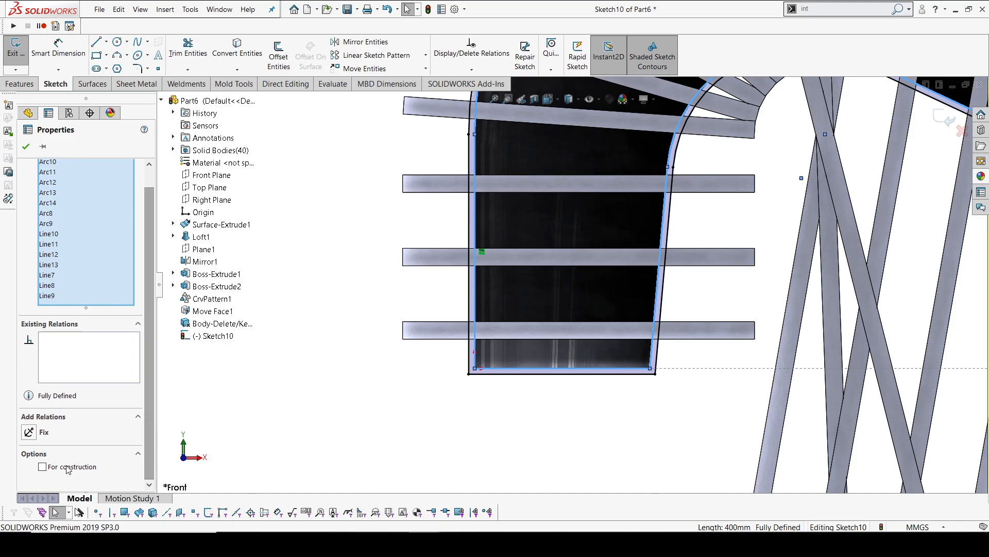
left_click(42, 467)
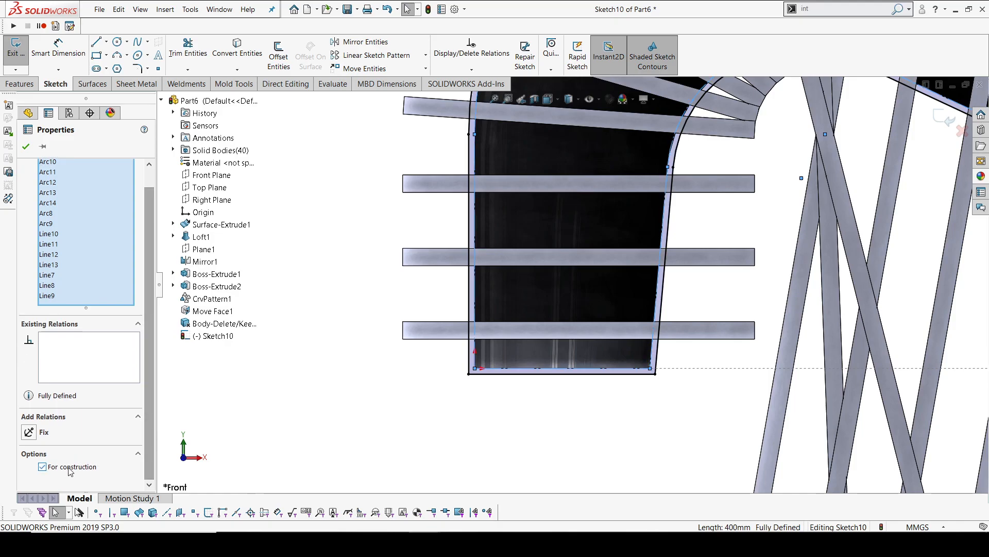
left_click(26, 148)
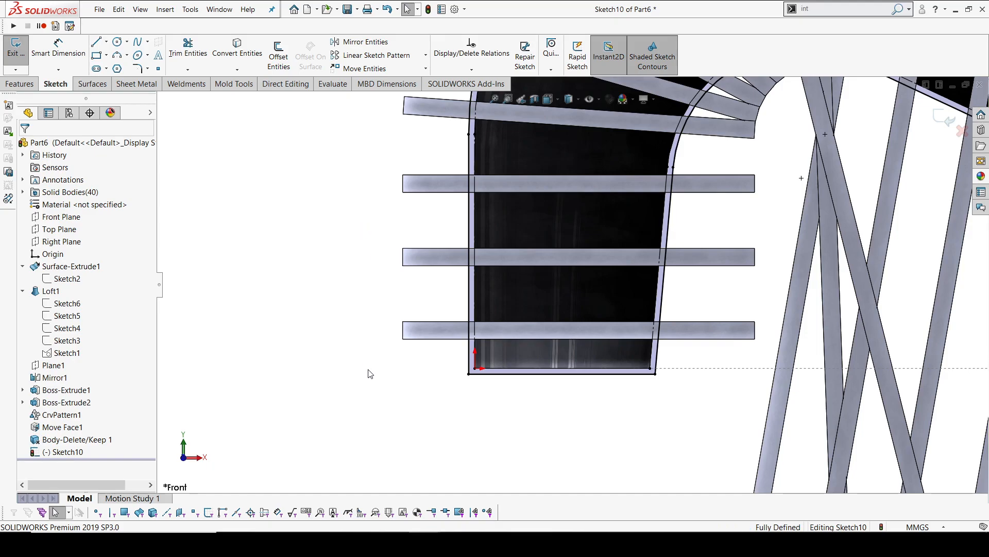
Extrude-cut the offset outline as Mid Plane 4000 mm with the cut side flipped, trimming the slats outside the profile
scroll(577, 281, "up", 13)
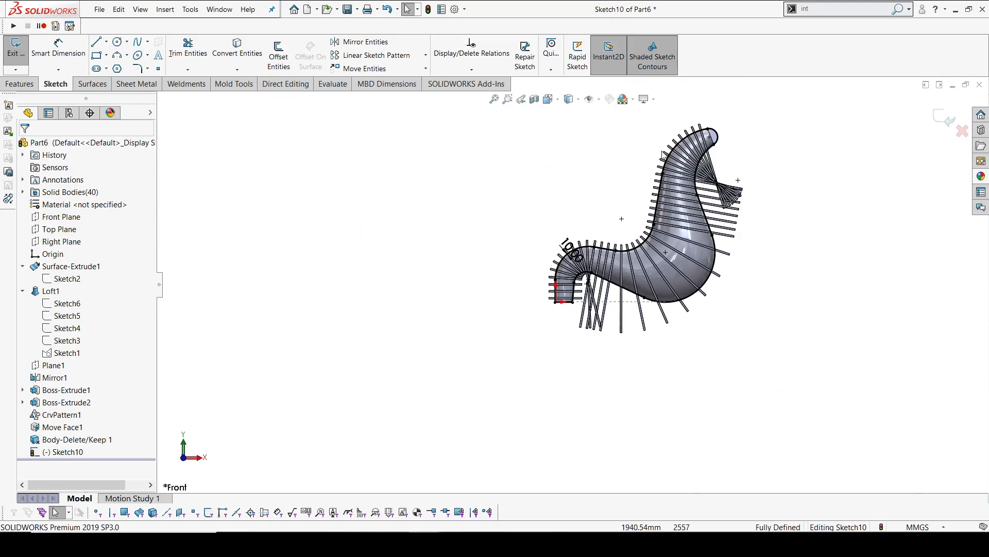
scroll(716, 153, "down", 3)
scroll(695, 178, "down", 1)
middle_click_drag(694, 178, 714, 201)
left_click(16, 84)
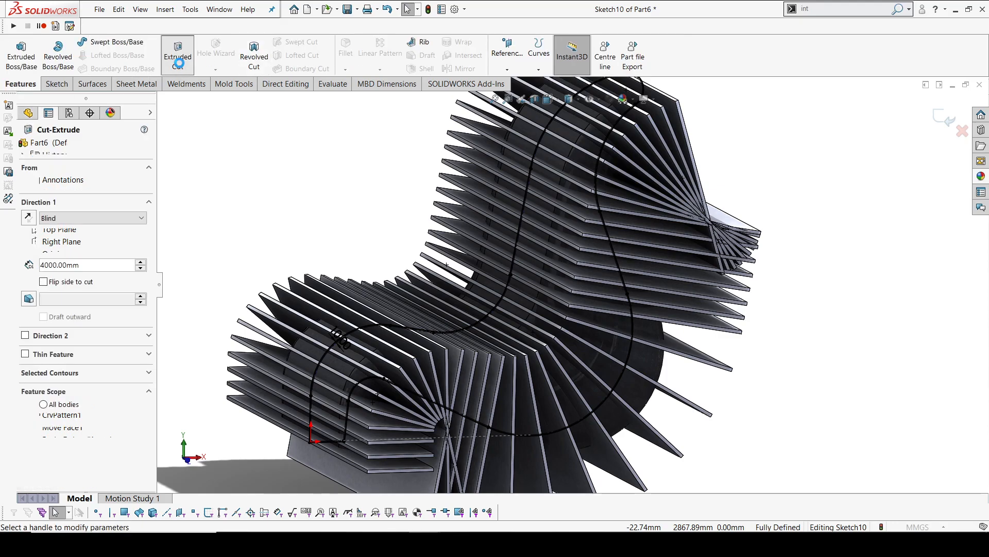
left_click(77, 218)
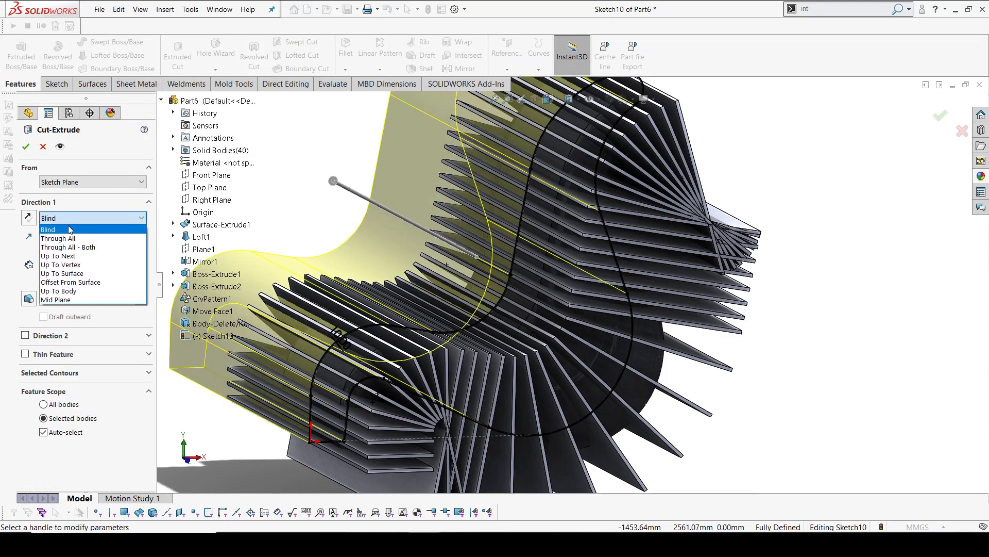
left_click(57, 300)
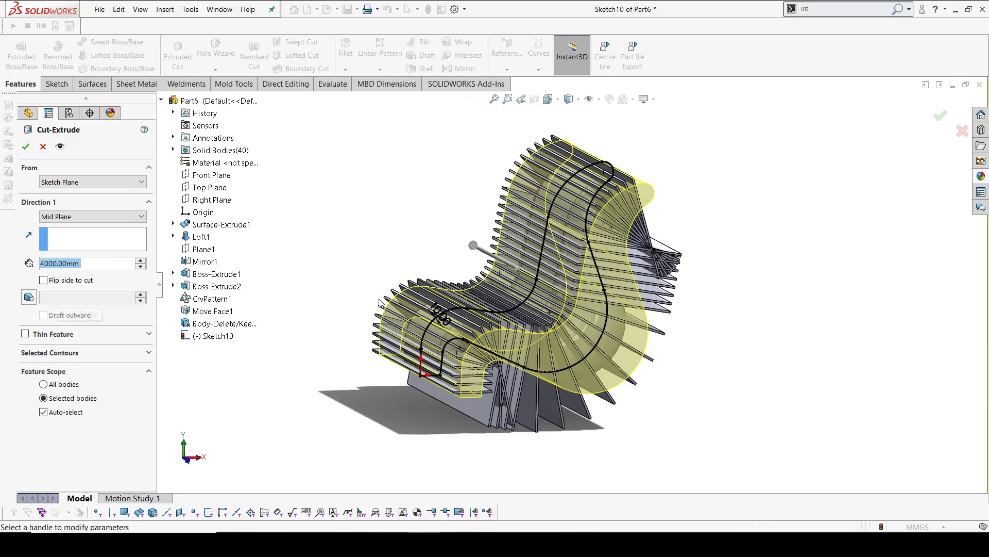
left_click(71, 267)
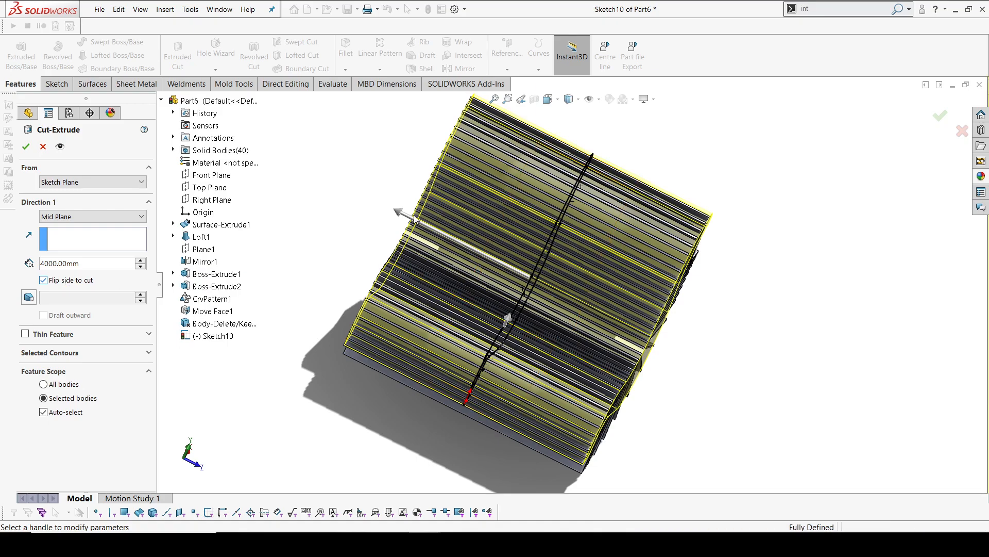
left_click(25, 146)
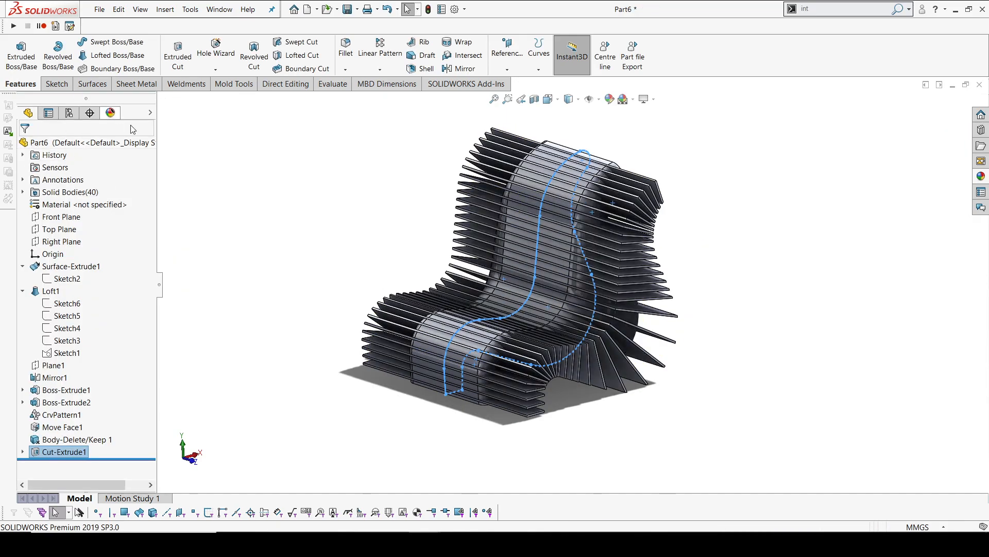
Inspect the trimmed slats in front view, examining how closely their inner ends meet inside the tight front bend
middle_click_drag(364, 223, 584, 324)
key("space")
left_click(419, 327)
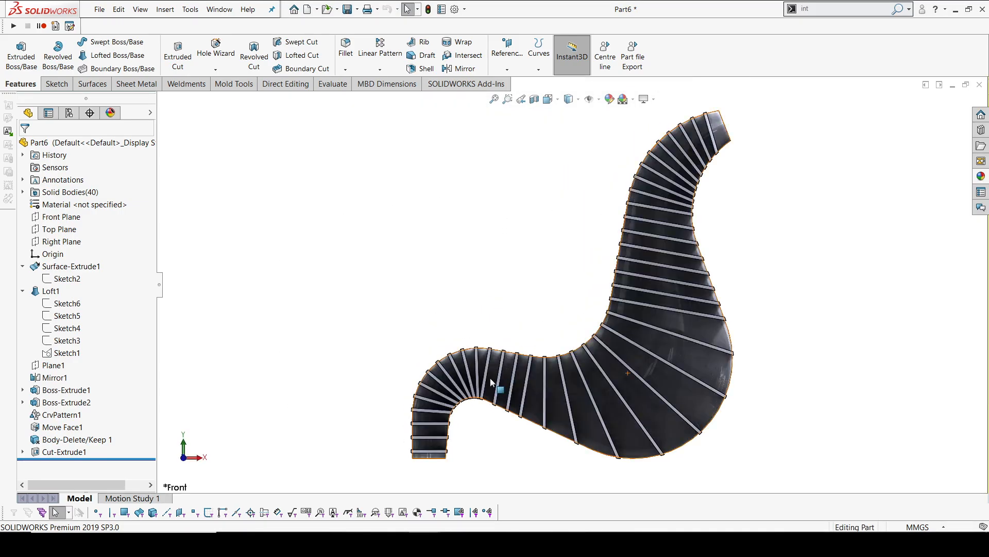
scroll(502, 361, "down", 8)
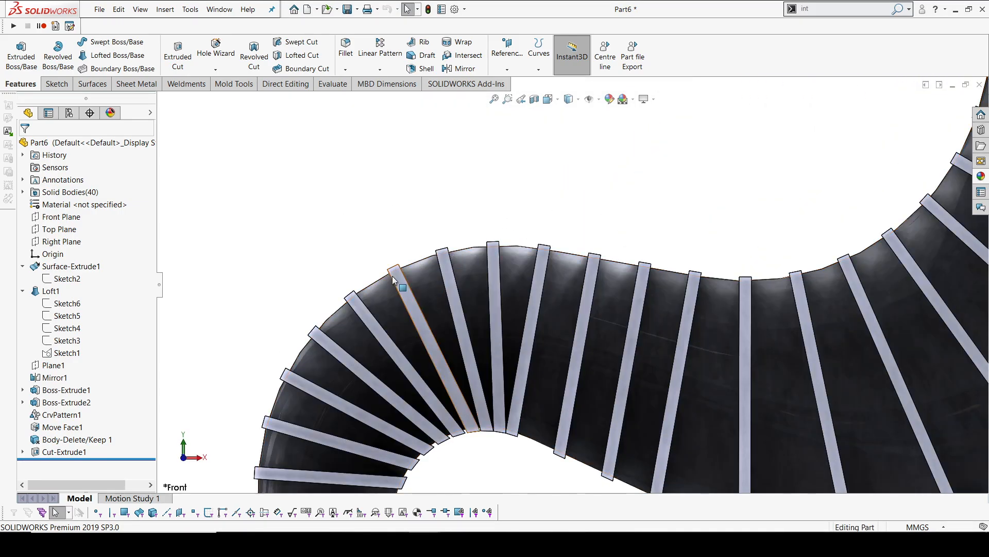
middle_click_drag(456, 254, 593, 309)
scroll(650, 325, "down", 6)
scroll(665, 328, "down", 4)
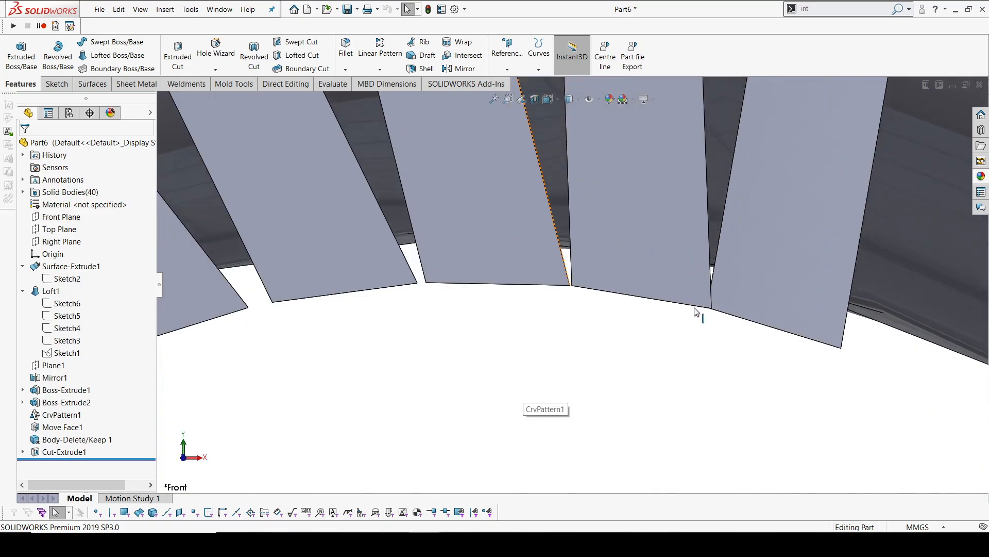
scroll(613, 315, "up", 4)
scroll(615, 319, "up", 10)
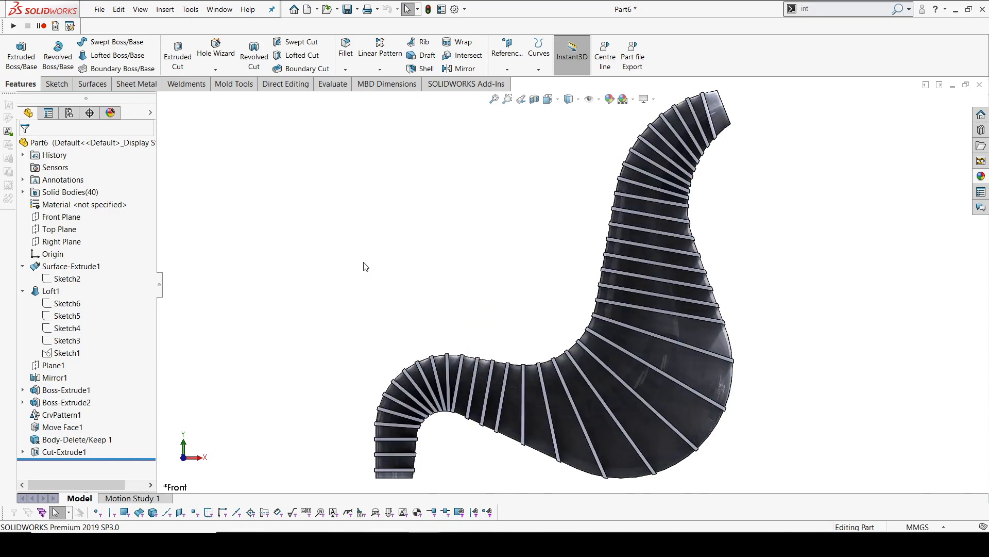
Start an Intersect on all slats and the lofted chair body, set to create intersecting regions, and compute the regions
left_click(834, 5)
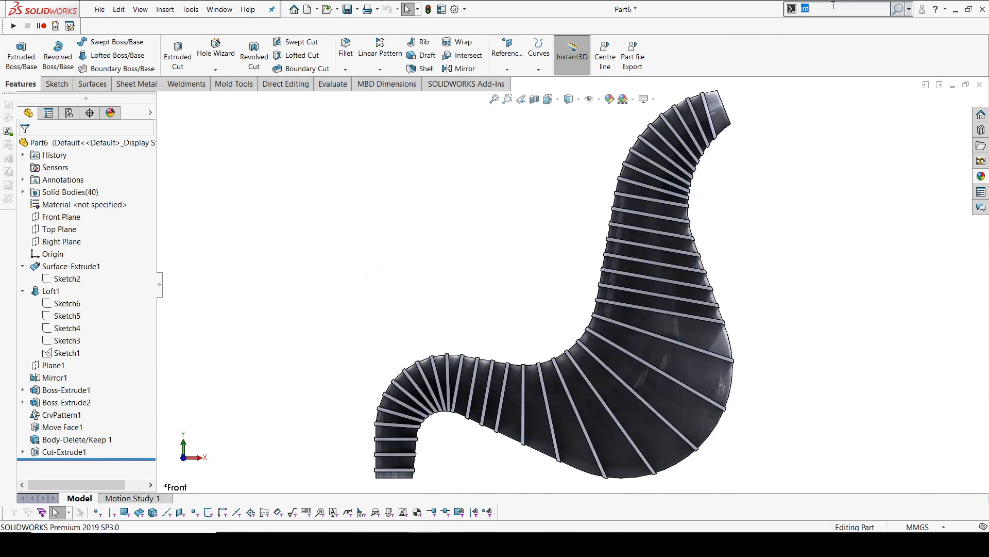
type("inte")
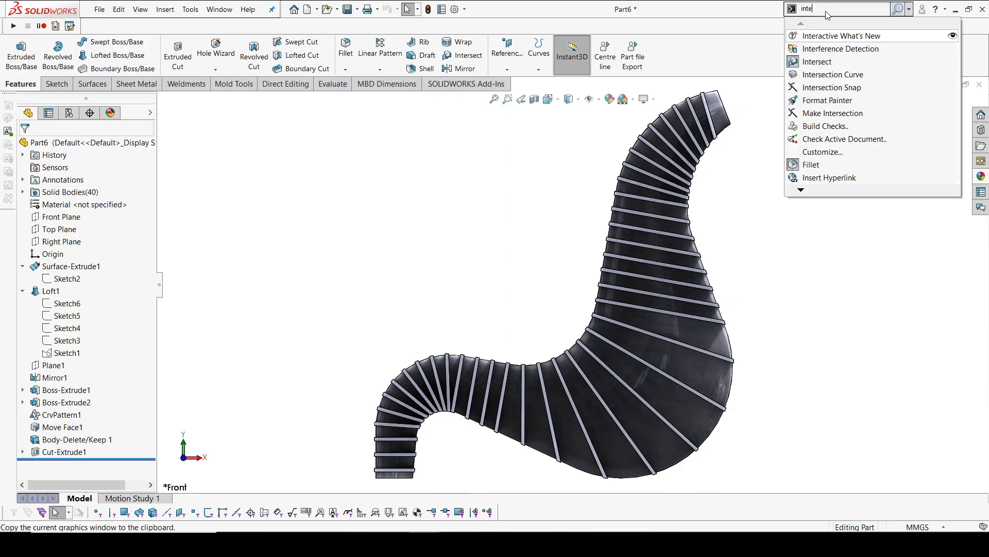
left_click(819, 63)
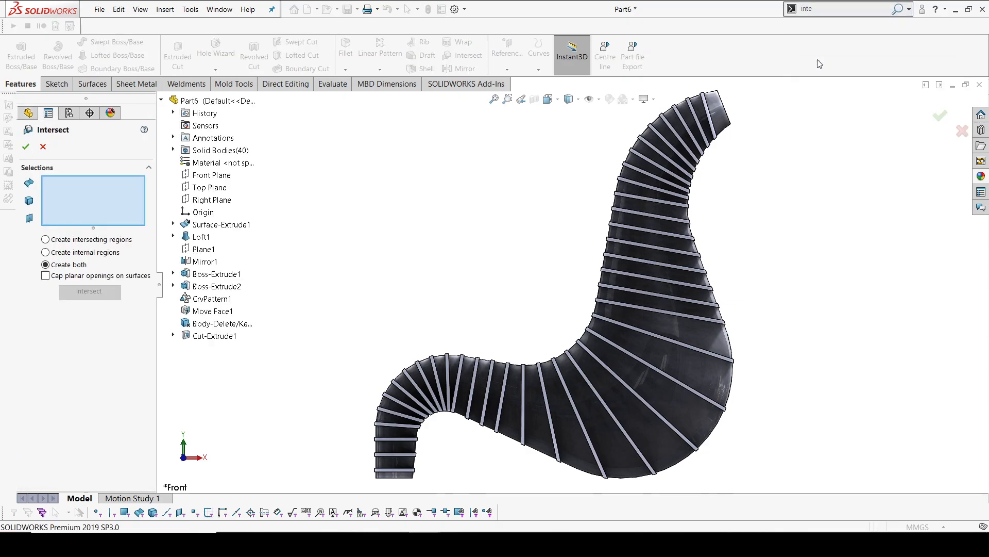
scroll(449, 228, "up", 3)
middle_click_drag(486, 249, 531, 279)
left_click_drag(343, 165, 777, 443)
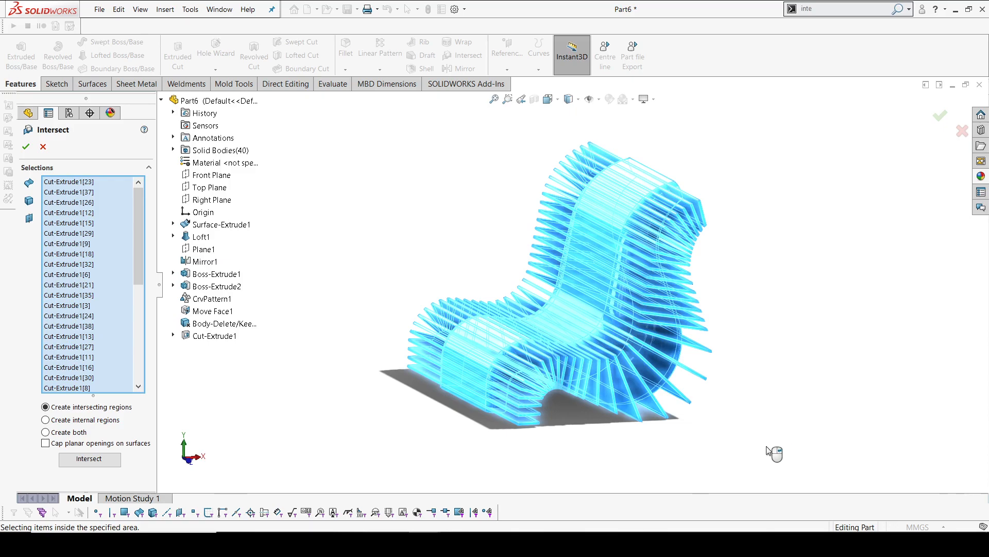
left_click(100, 458)
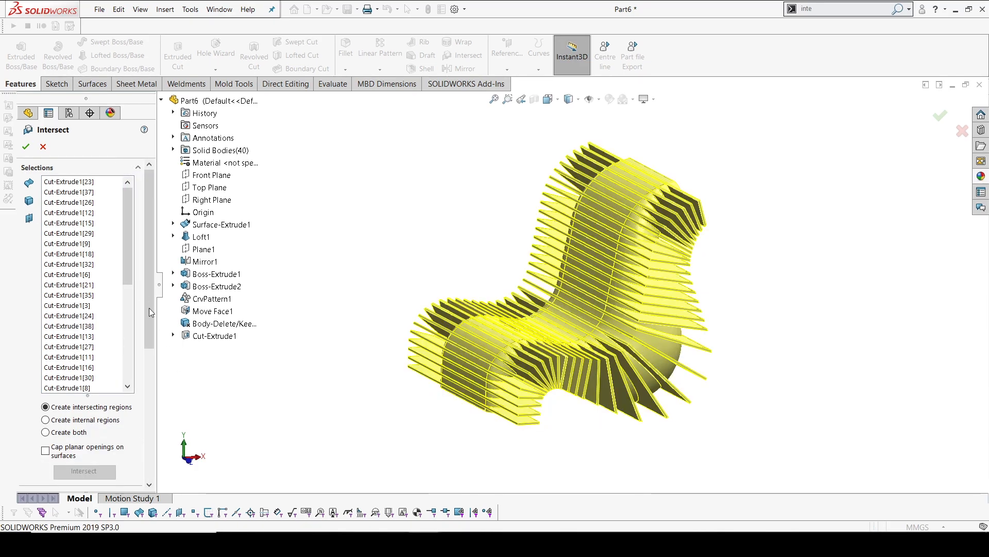
Exclude the loft pieces and the overhanging slat portions around the lowest slats of the front leg from the Intersect result
scroll(487, 404, "down", 3)
scroll(487, 404, "down", 3)
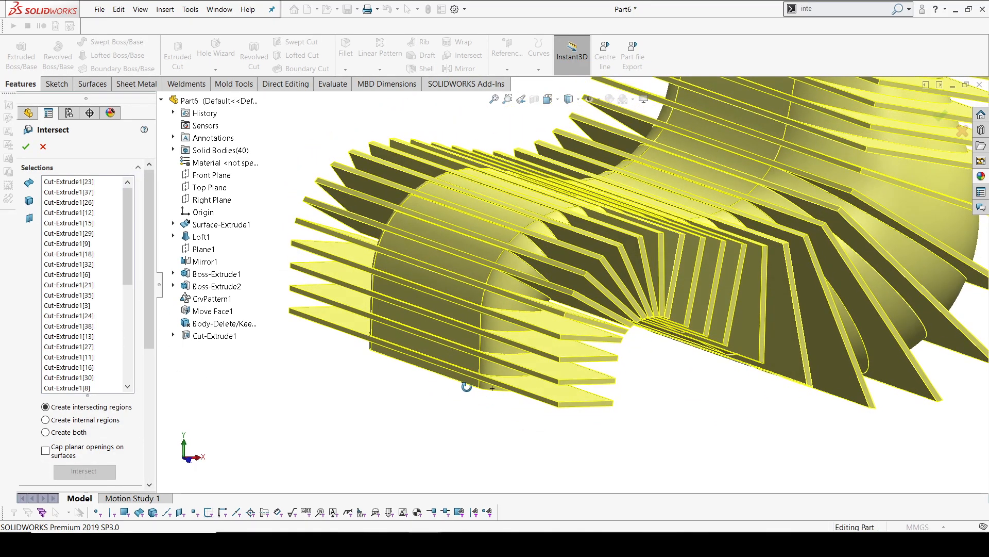
left_click(493, 383)
left_click(491, 368)
left_click(532, 360)
left_click(499, 346)
left_click(520, 341)
left_click(530, 319)
left_click(497, 307)
left_click(519, 302)
left_click(521, 300)
left_click(509, 286)
scroll(498, 244, "down", 2)
left_click(512, 268)
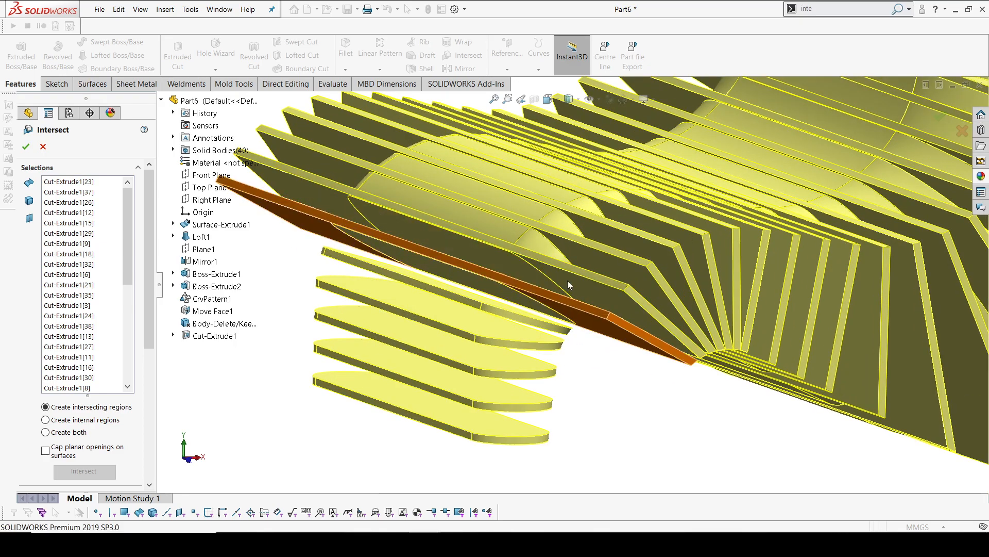
Exclude the overhanging slat portions and the loft pieces between slats around the tight front bend
left_click(536, 249)
left_click(536, 249)
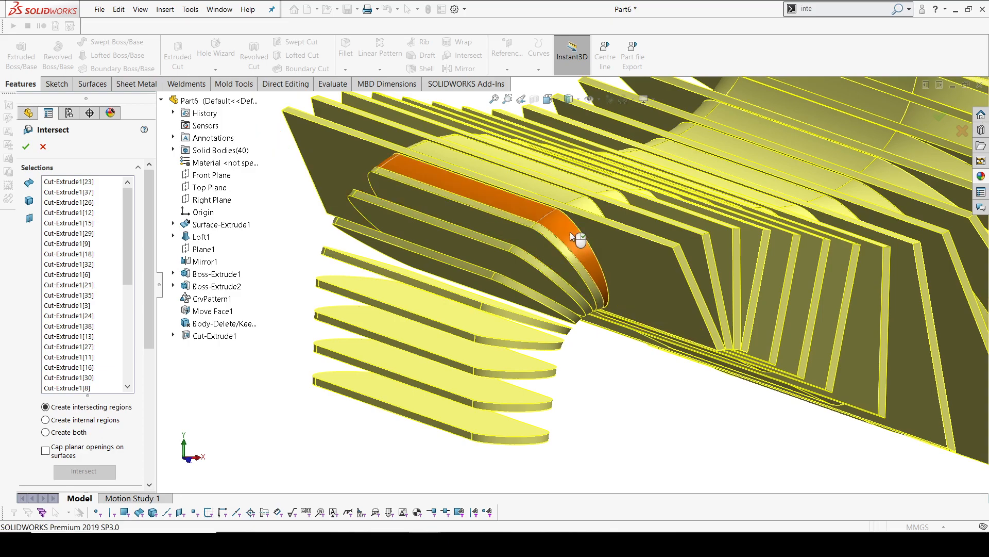
left_click(586, 211)
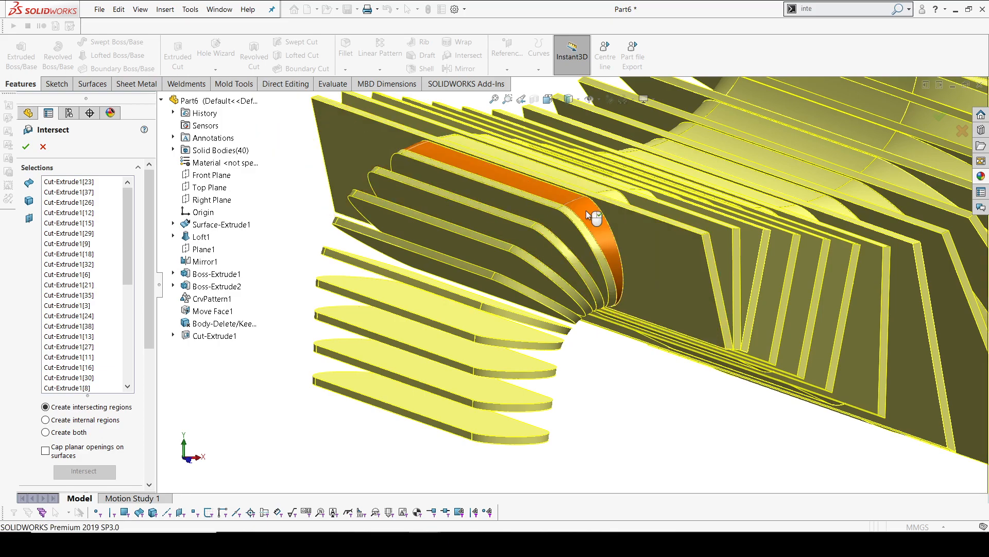
left_click(611, 200)
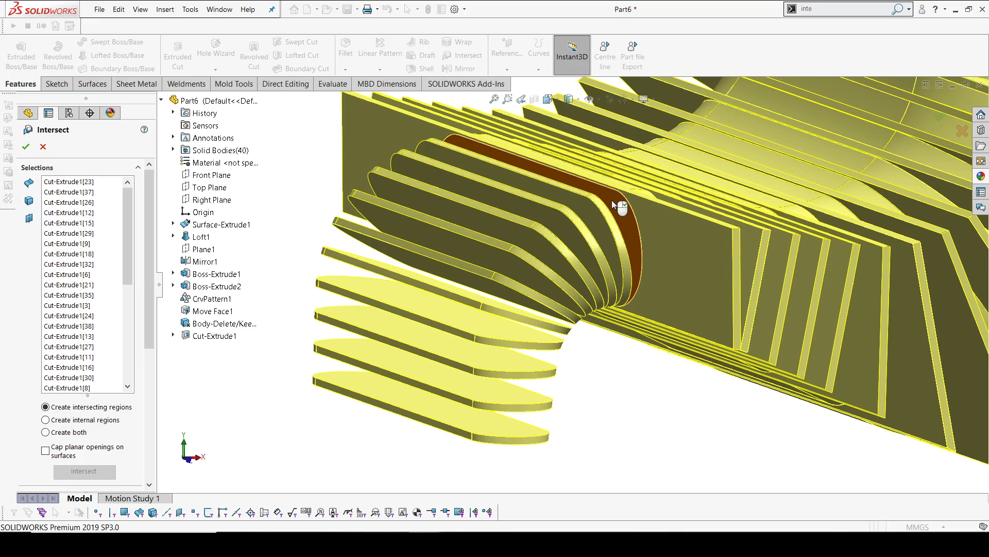
left_click(648, 215)
middle_click_drag(648, 215, 668, 232)
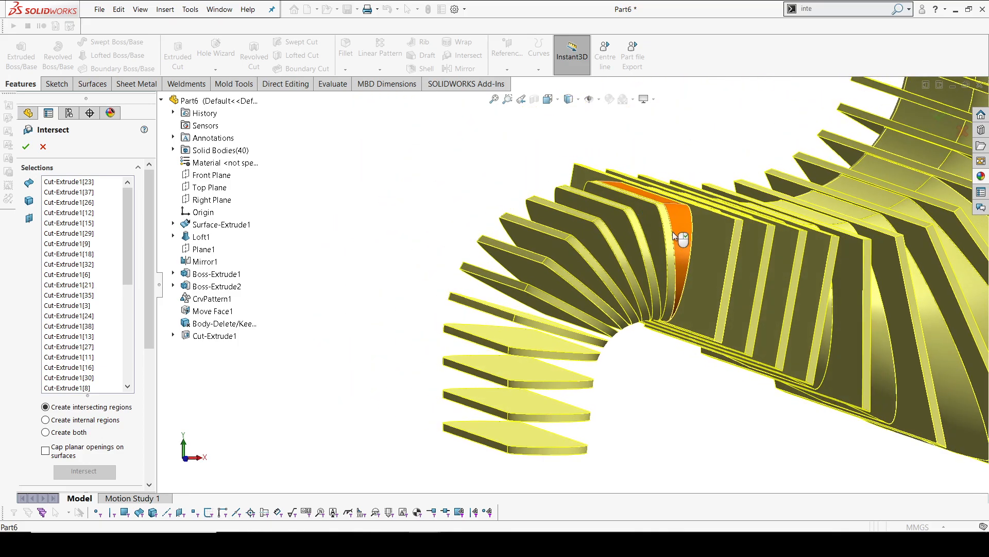
left_click(677, 224)
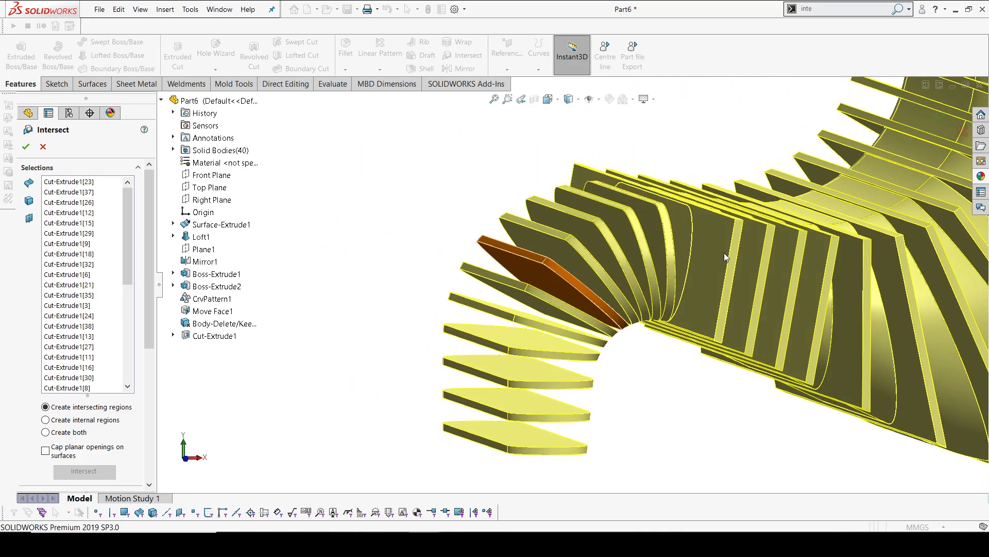
left_click(711, 247)
scroll(703, 255, "down", 2)
left_click(699, 249)
middle_click_drag(680, 286, 676, 309)
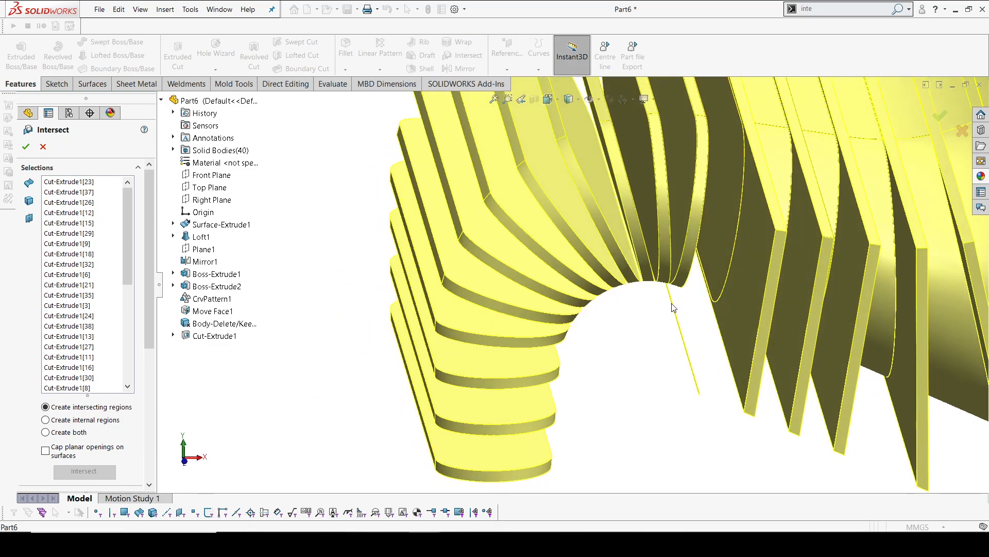
Exclude the outer slat portions and loft pieces along the seat, continuing toward the base of the backrest
scroll(655, 281, "down", 3)
middle_click_drag(647, 283, 634, 267)
scroll(633, 267, "up", 3)
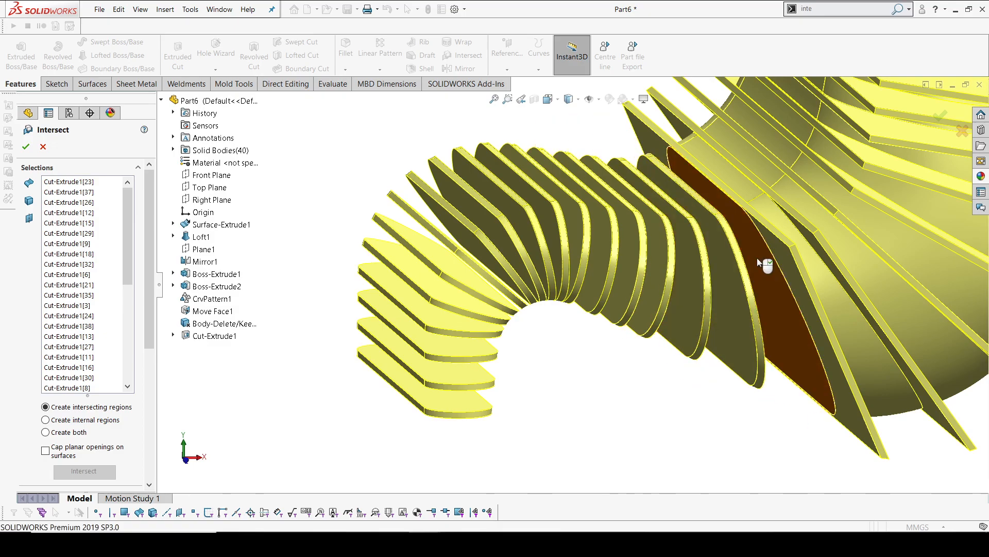
left_click(794, 241)
left_click(793, 241)
left_click(809, 235)
left_click(813, 218)
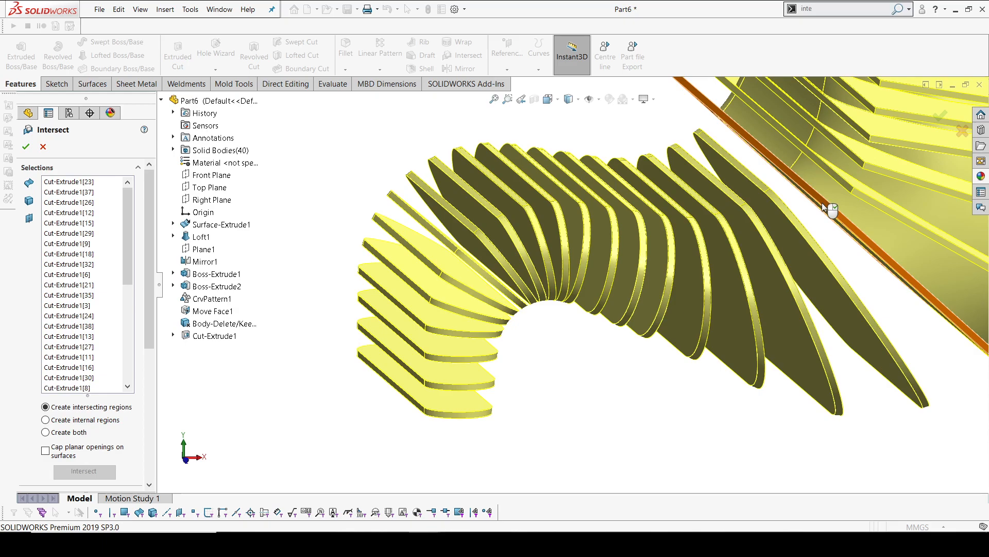
scroll(783, 211, "up", 1)
middle_click_drag(784, 211, 789, 199)
scroll(790, 199, "up", 1)
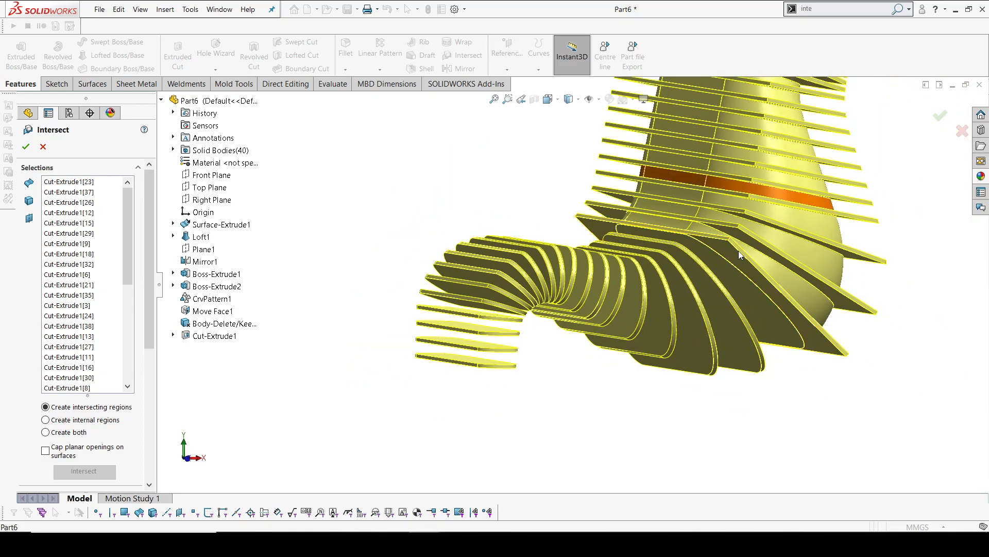
Exclude the remaining outer slat portions and loft pieces up the backrest to its tip, and complete the Intersect
scroll(739, 249, "down", 2)
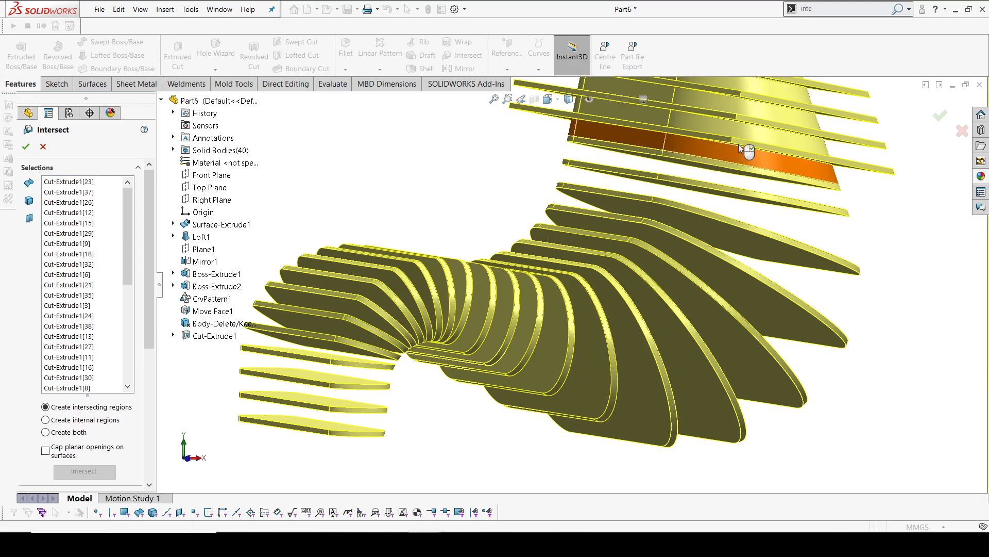
scroll(755, 146, "up", 1)
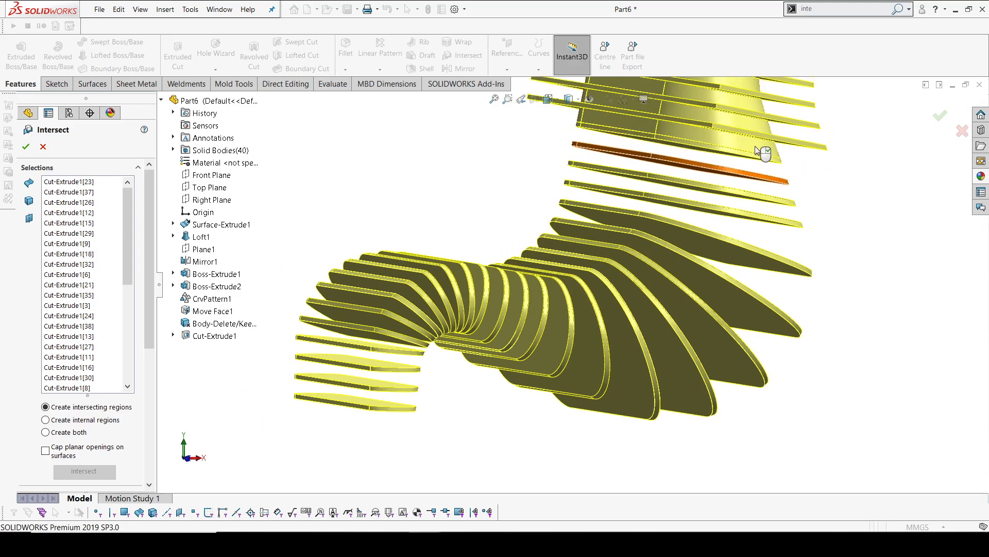
scroll(710, 166, "down", 3)
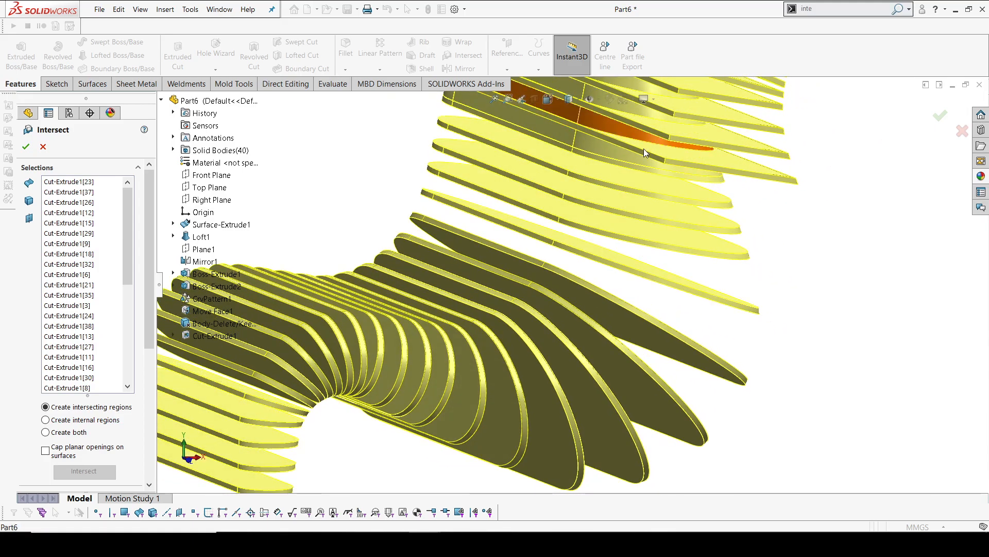
scroll(612, 140, "down", 3)
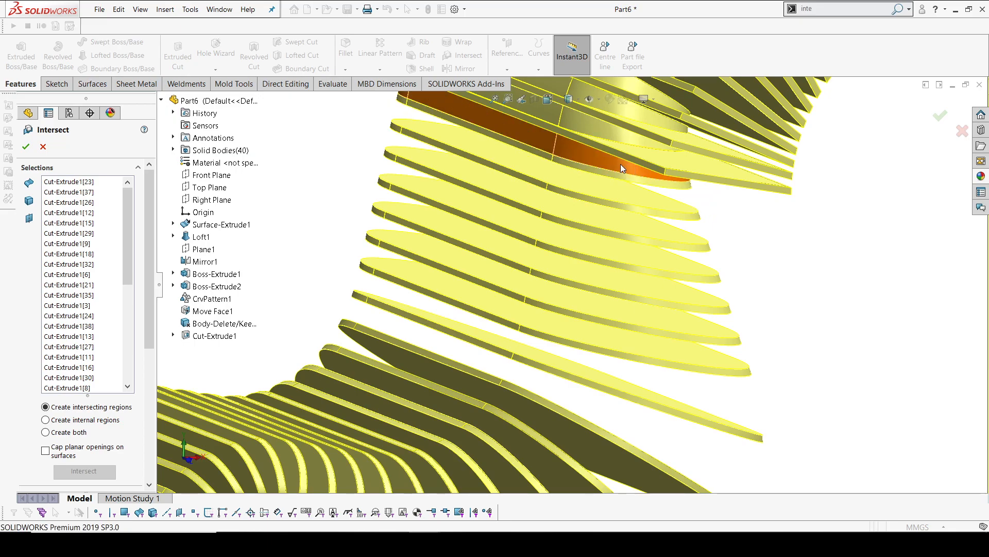
scroll(564, 355, "up", 2)
scroll(524, 172, "down", 2)
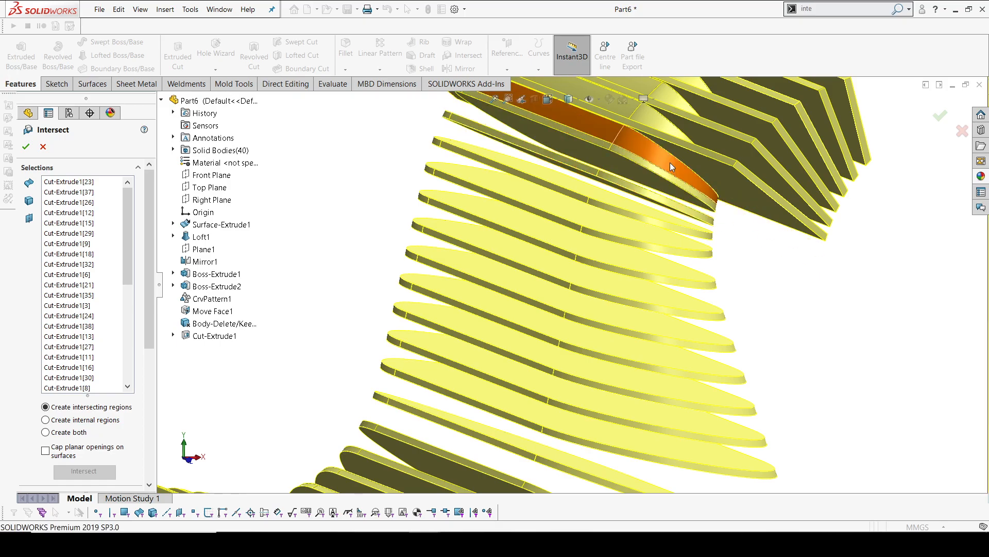
scroll(642, 133, "down", 1)
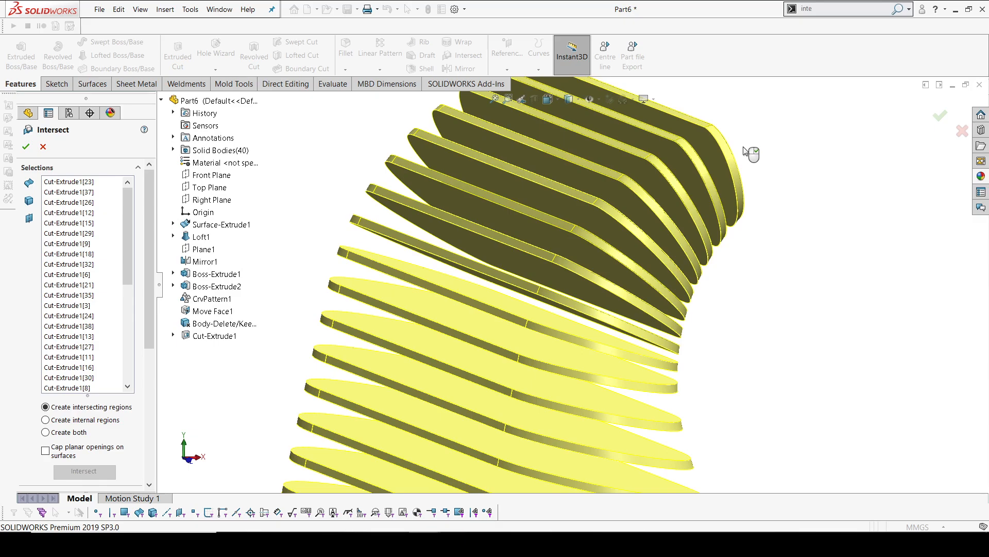
scroll(745, 150, "up", 5)
mouse_move(542, 350)
middle_mouse_down()
mouse_move(526, 402)
mouse_move(524, 361)
mouse_move(536, 361)
middle_mouse_up()
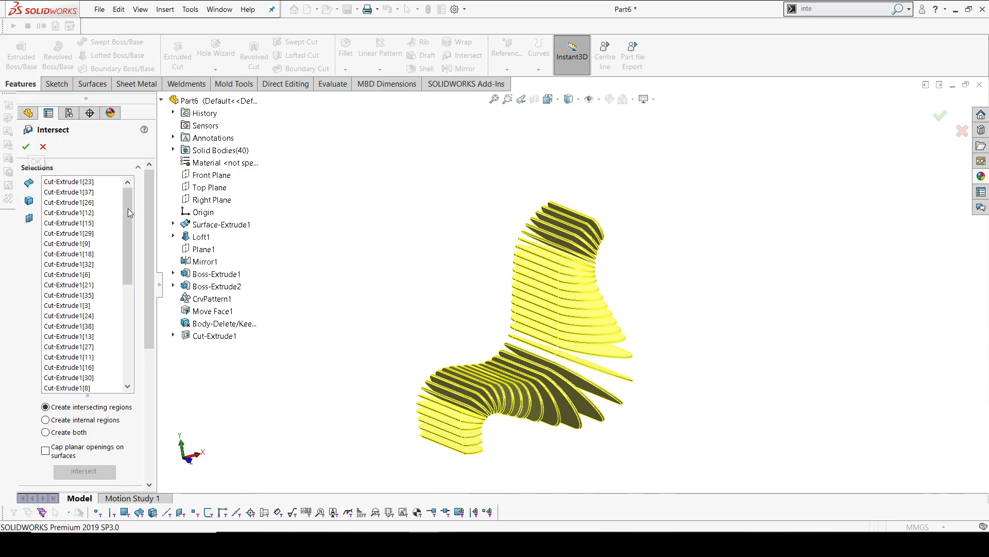
scroll(147, 206, "down", 5)
left_click(27, 146)
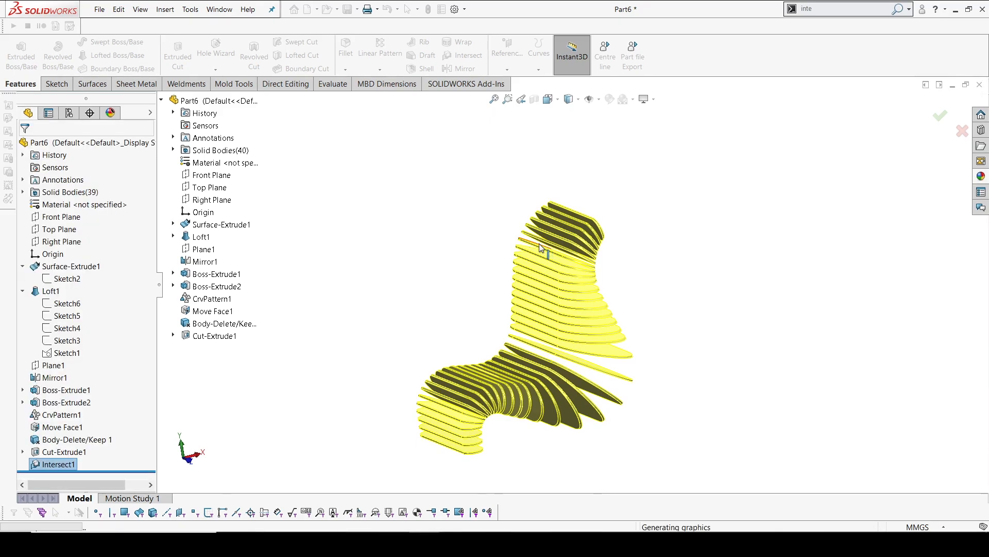
Inspect the contoured slats from the front and at an angle, checking their shape and spacing along the chair
mouse_move(635, 285)
middle_mouse_down()
mouse_move(676, 256)
mouse_move(643, 280)
mouse_move(648, 294)
mouse_move(659, 275)
mouse_move(578, 281)
middle_mouse_up()
left_click(23, 279)
middle_click_drag(331, 223, 359, 241)
key("space")
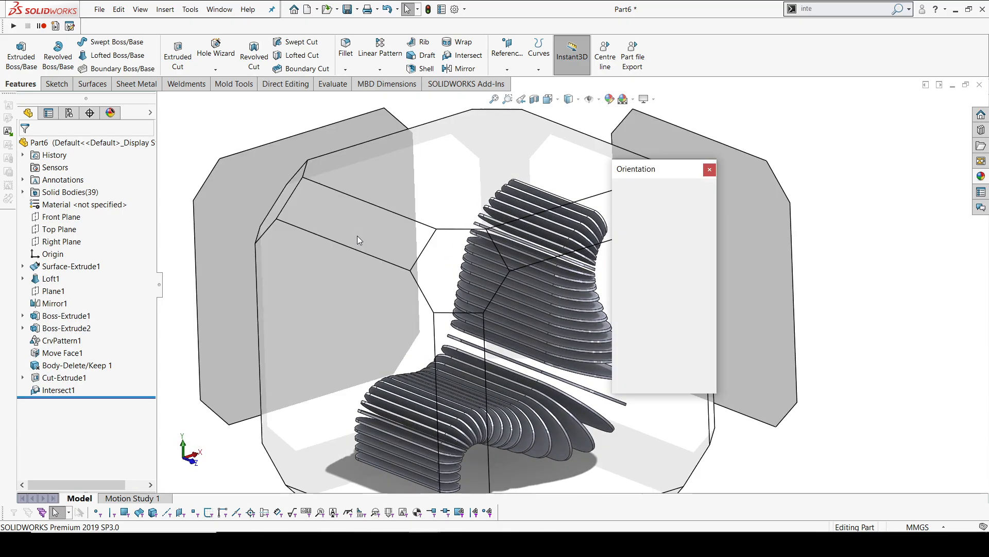
left_click(491, 338)
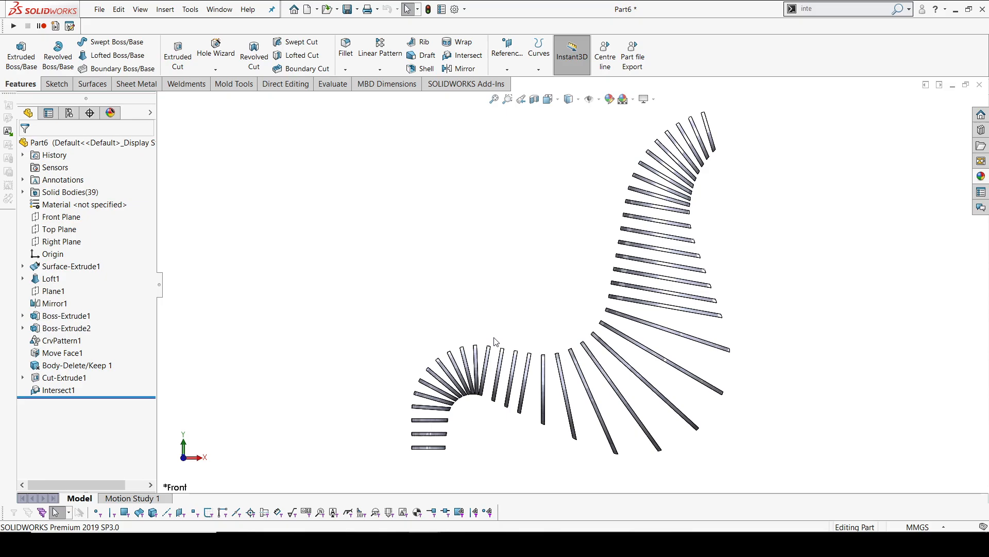
middle_click_drag(188, 463, 229, 460)
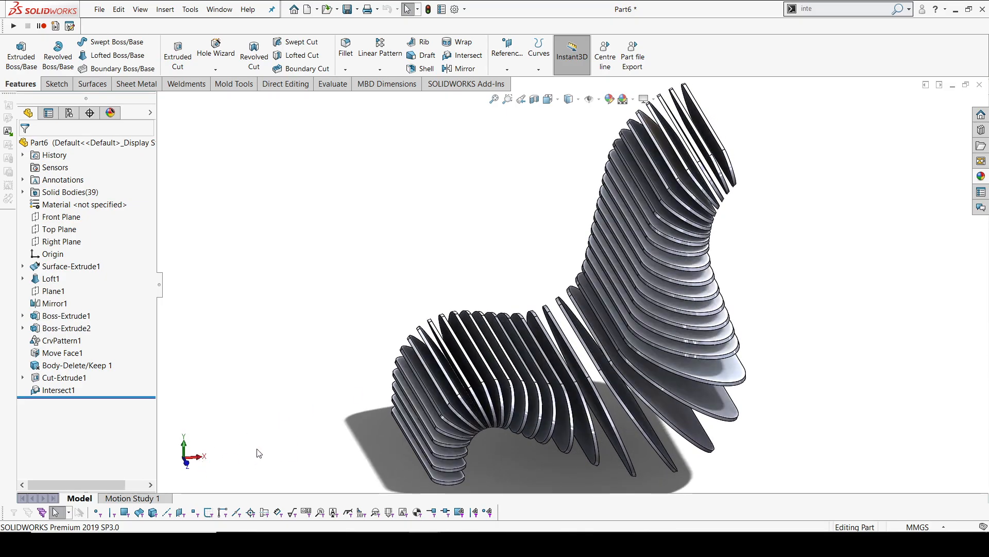
scroll(572, 447, "up", 2)
scroll(527, 412, "down", 2)
middle_click_drag(527, 413, 528, 394)
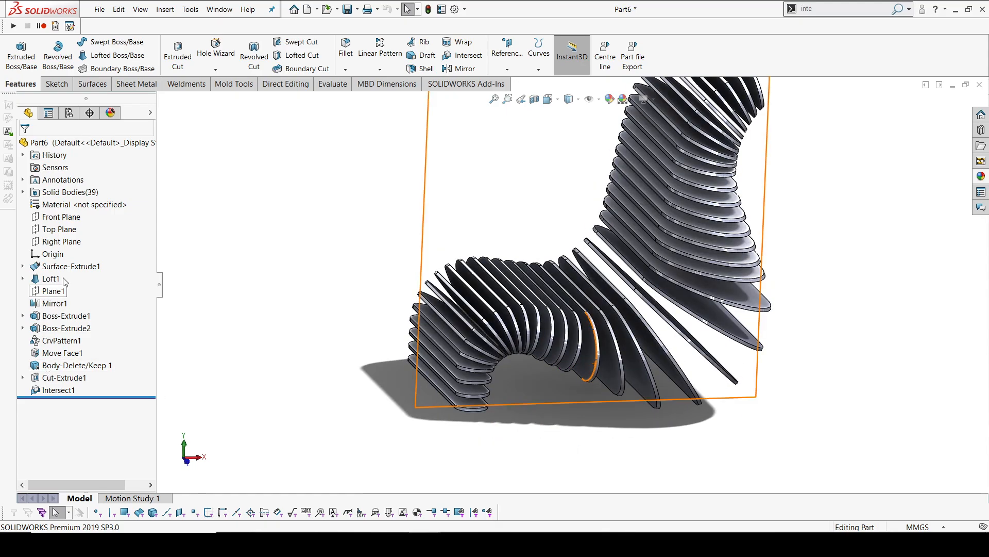
Start a new sketch on the Front Plane, viewed from the front
key("space")
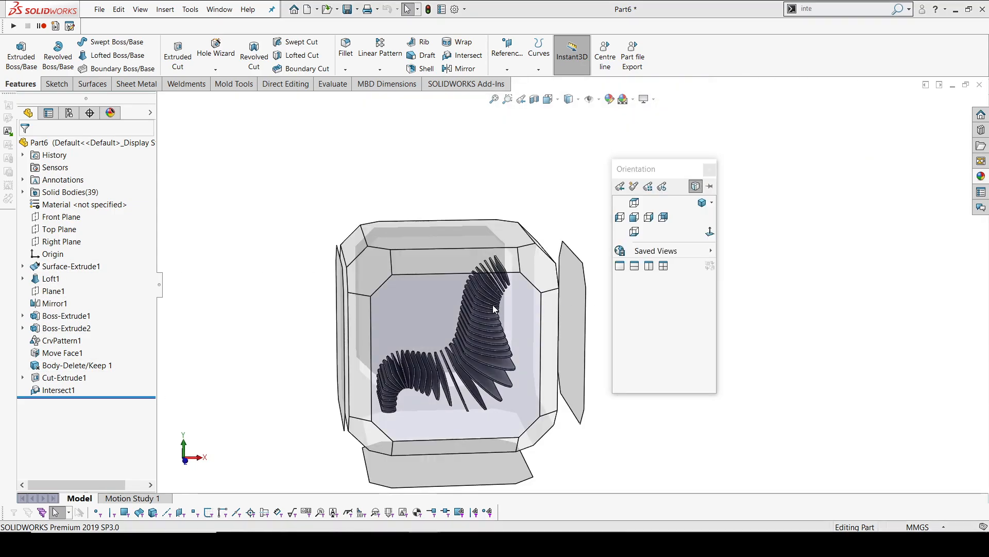
left_click(494, 309)
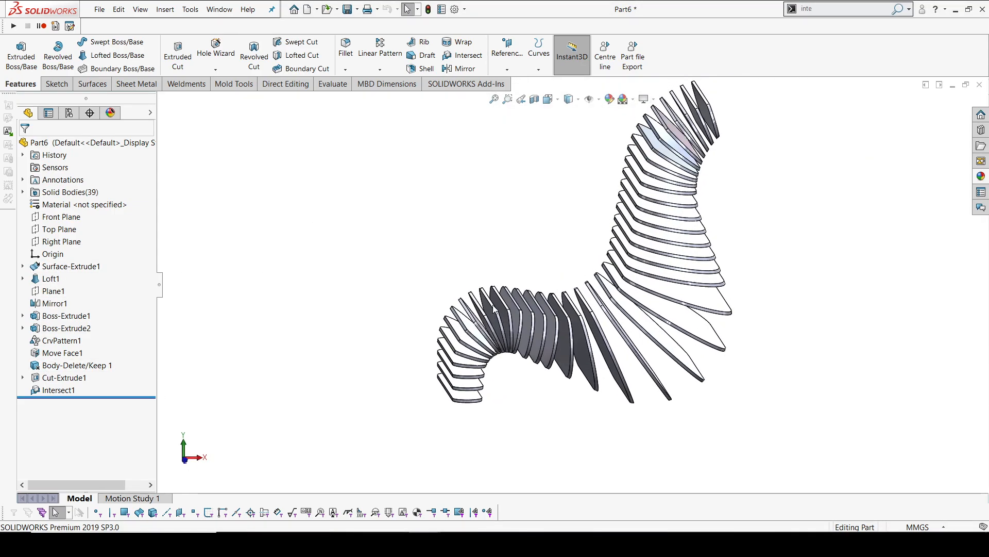
left_click(60, 217)
right_click(236, 177)
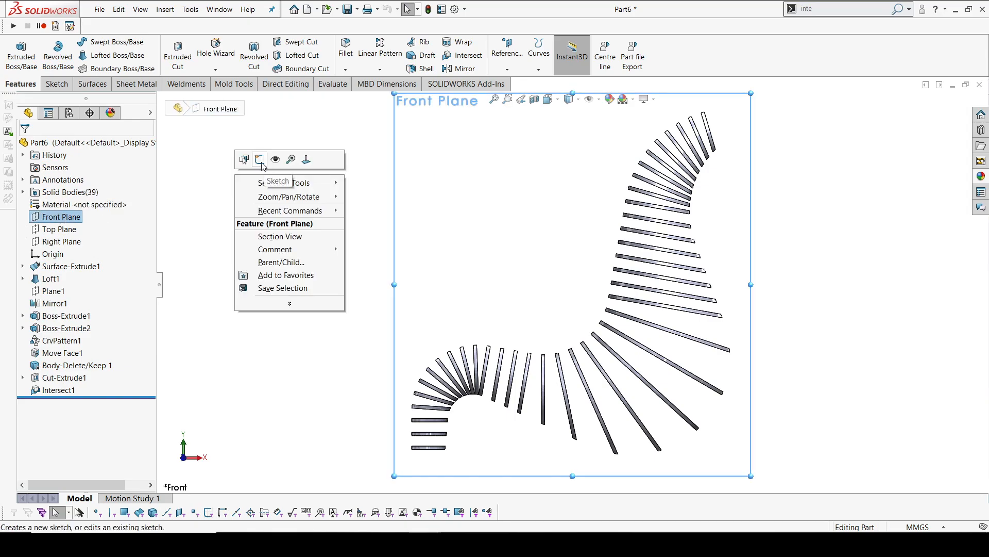
left_click(259, 160)
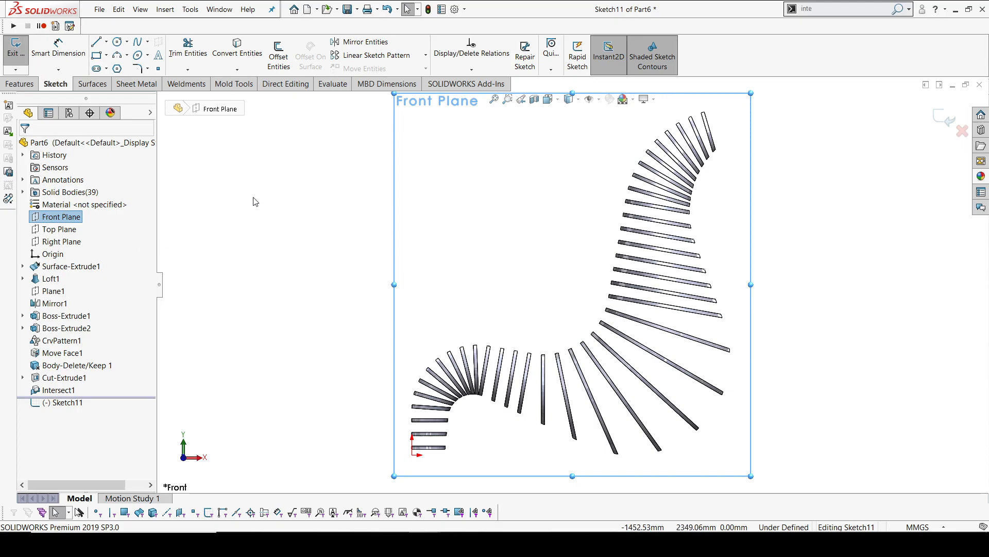
Convert the loft's side outline sketch, Sketch1, into entities of the new Front Plane sketch
left_click(23, 266)
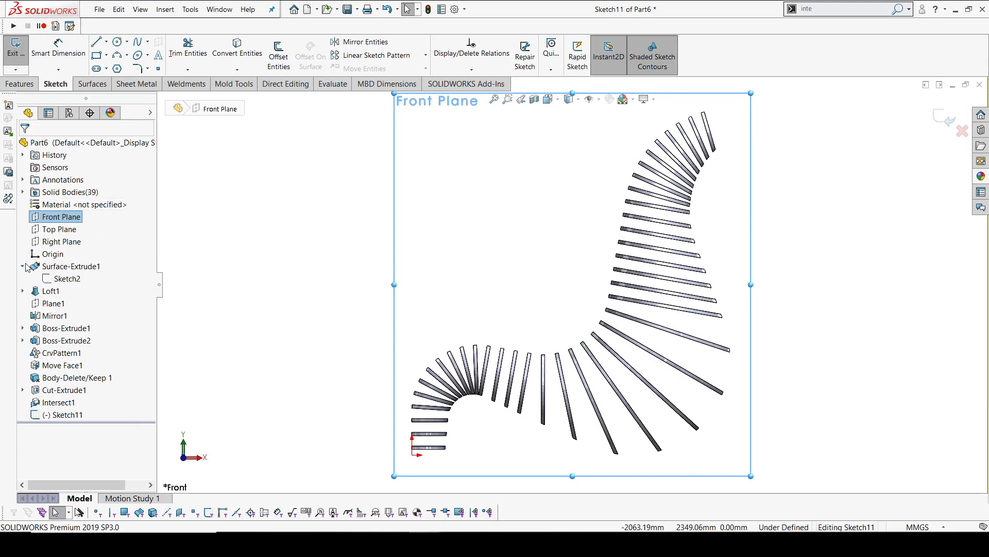
left_click(62, 279)
left_click(35, 292)
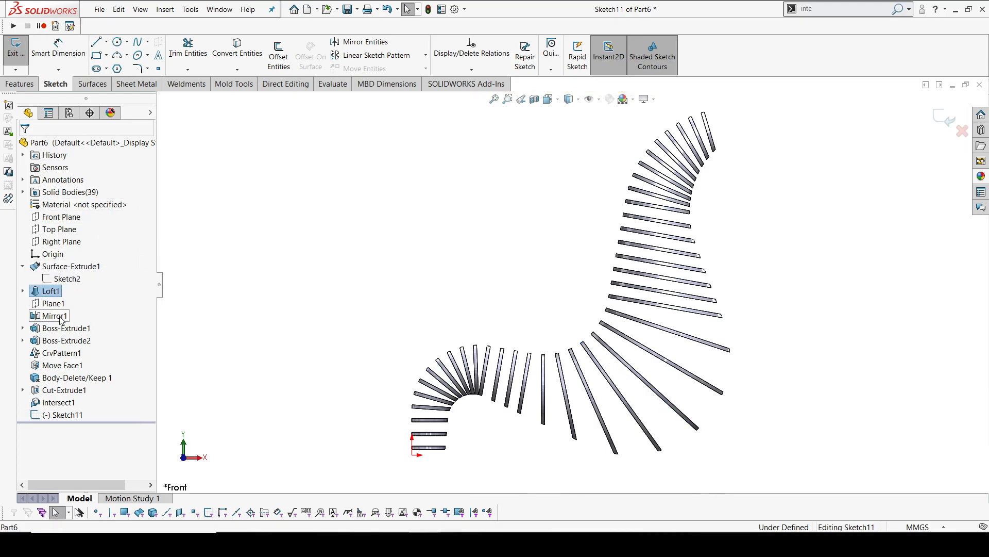
left_click(23, 291)
left_click(66, 353)
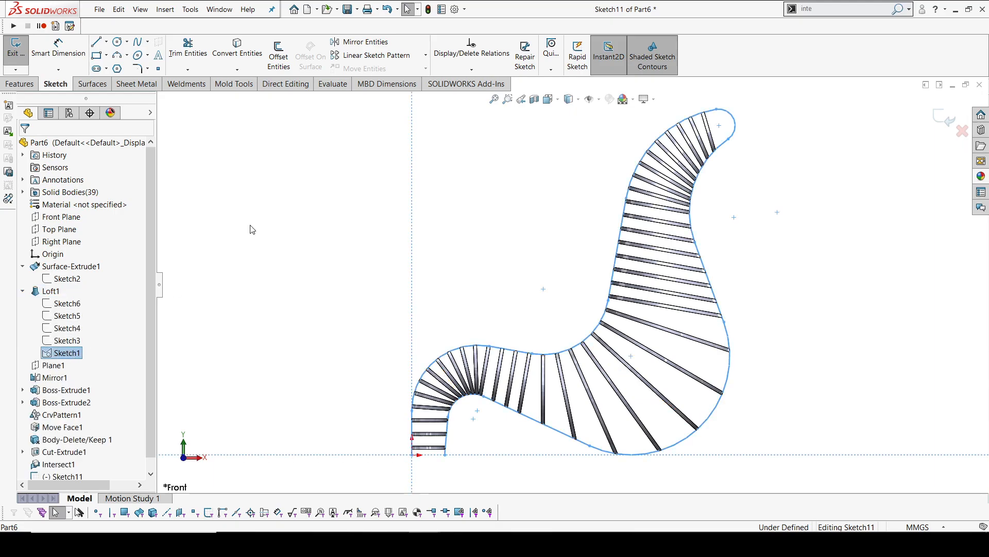
left_click(240, 55)
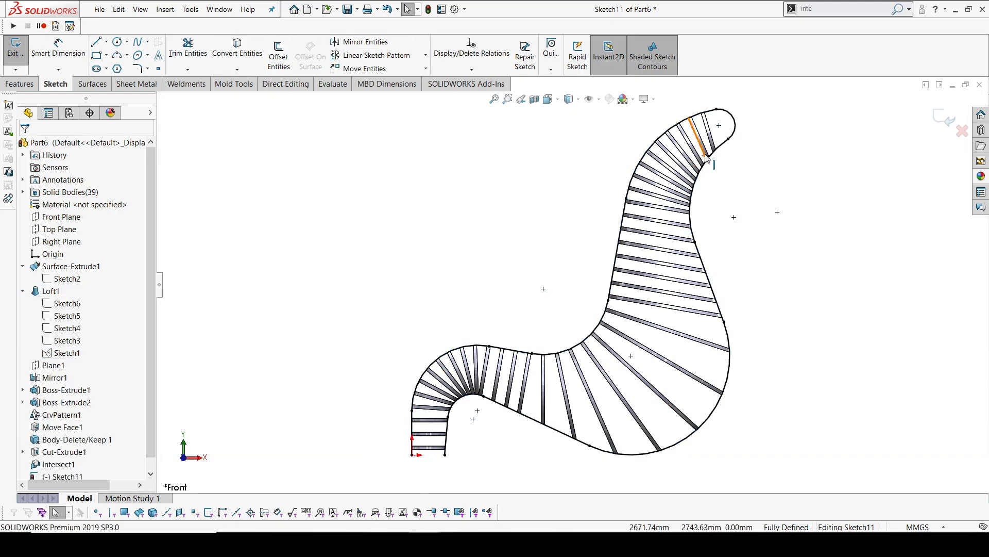
left_click(724, 150)
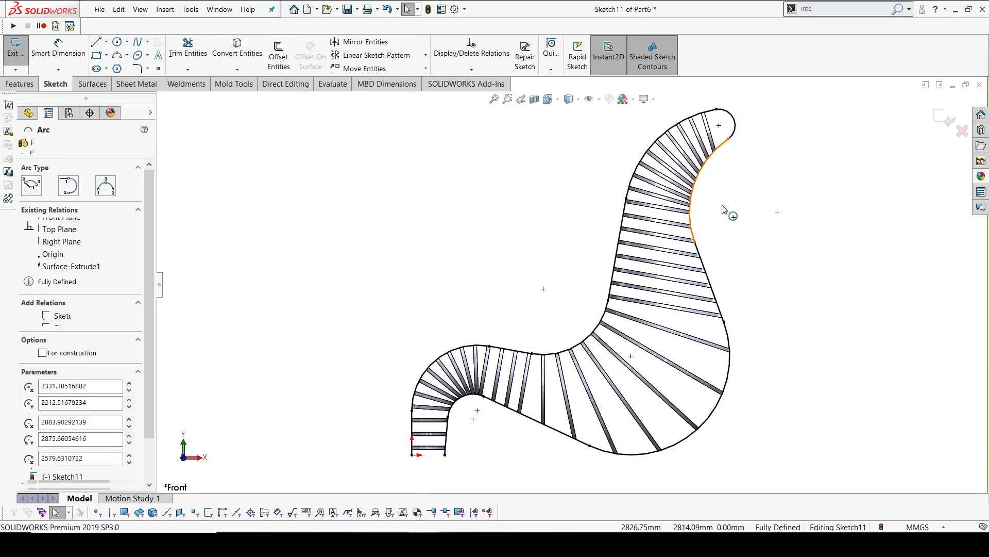
left_click(709, 283, "ctrl")
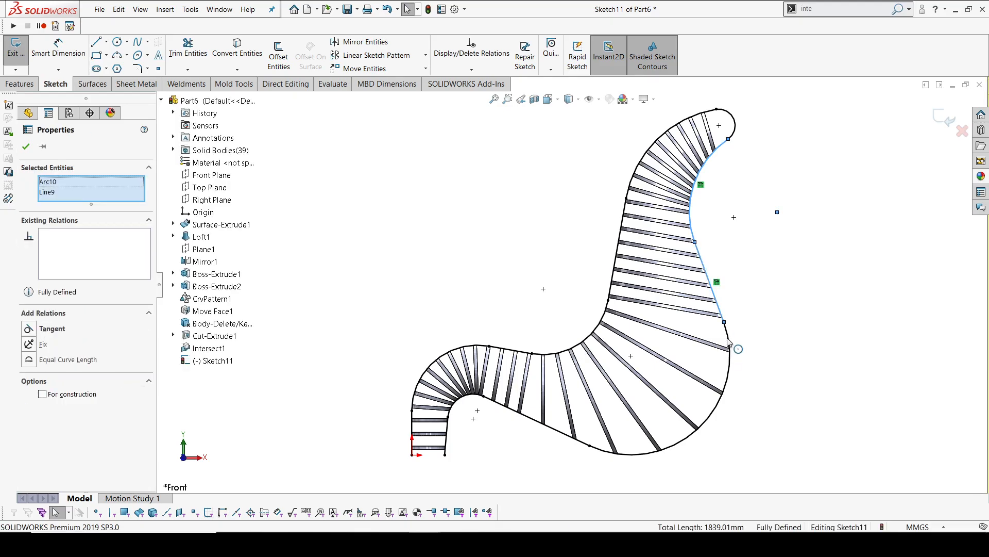
left_click(727, 339, "ctrl")
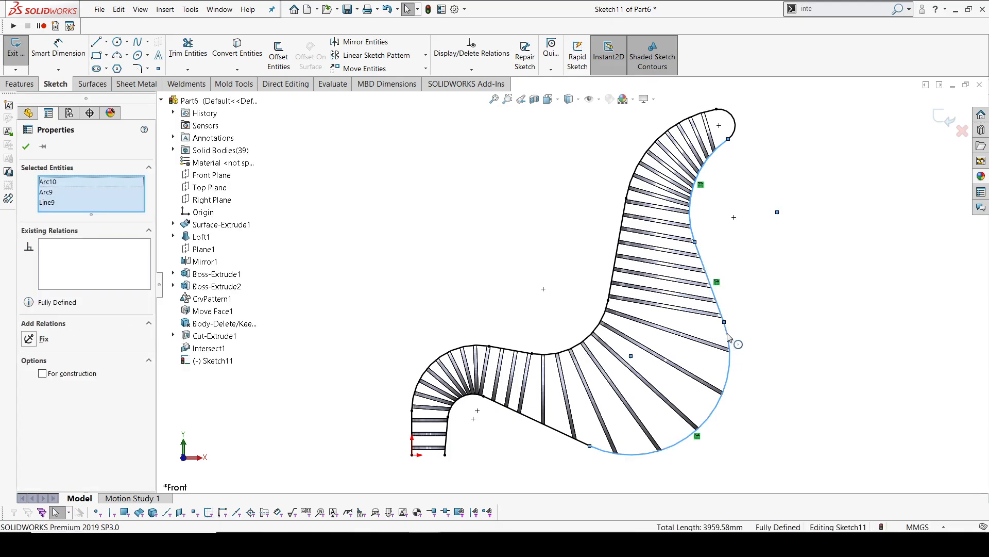
left_click(560, 434)
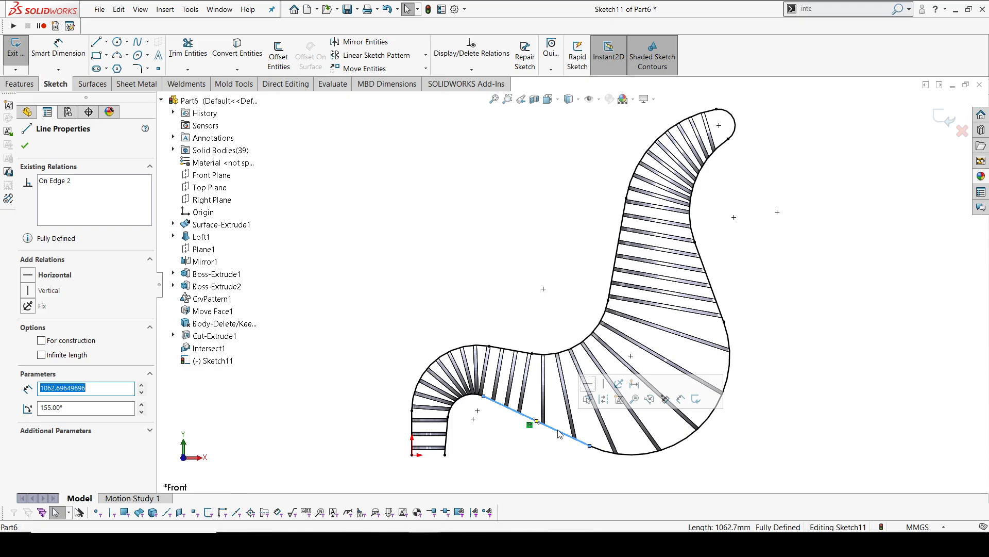
key("Escape")
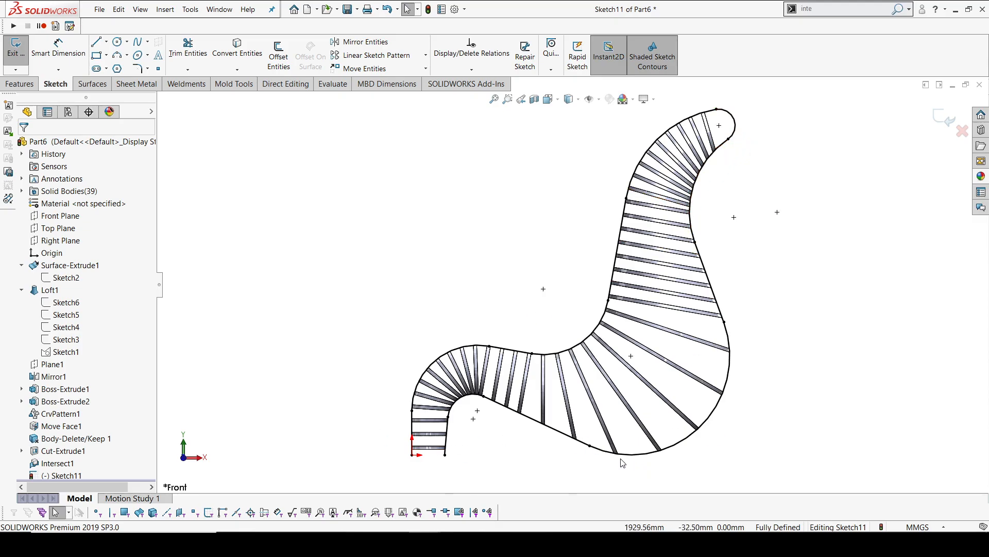
Change the chair's underside arcs and lines, plus the rear arc below the backrest tip, to construction geometry
left_click(593, 451)
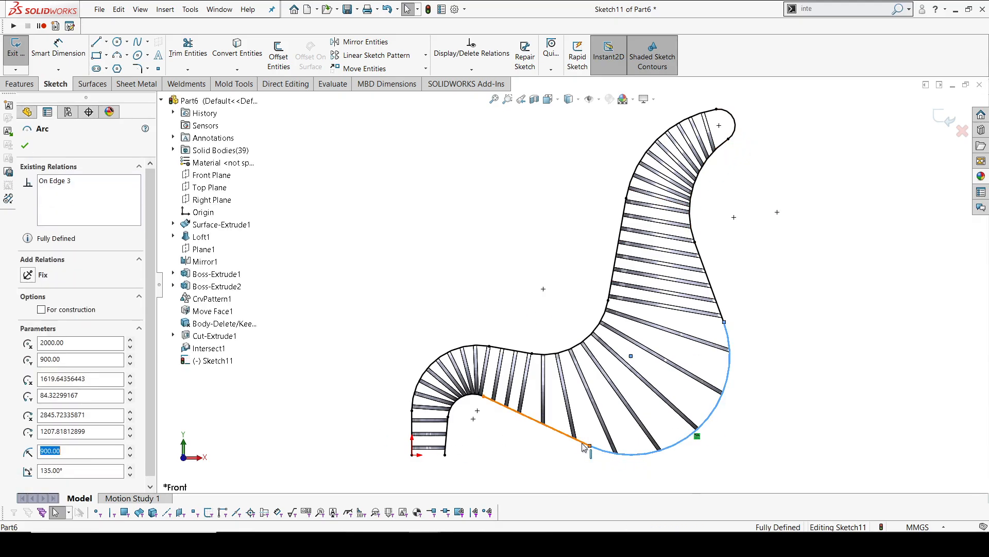
left_click(505, 408)
left_click(447, 441, "ctrl")
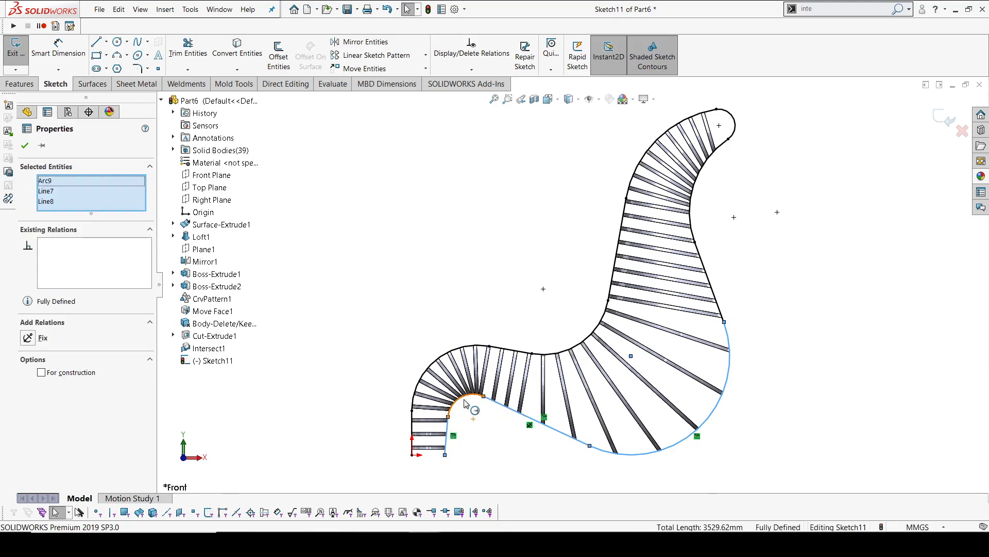
left_click(465, 403, "ctrl")
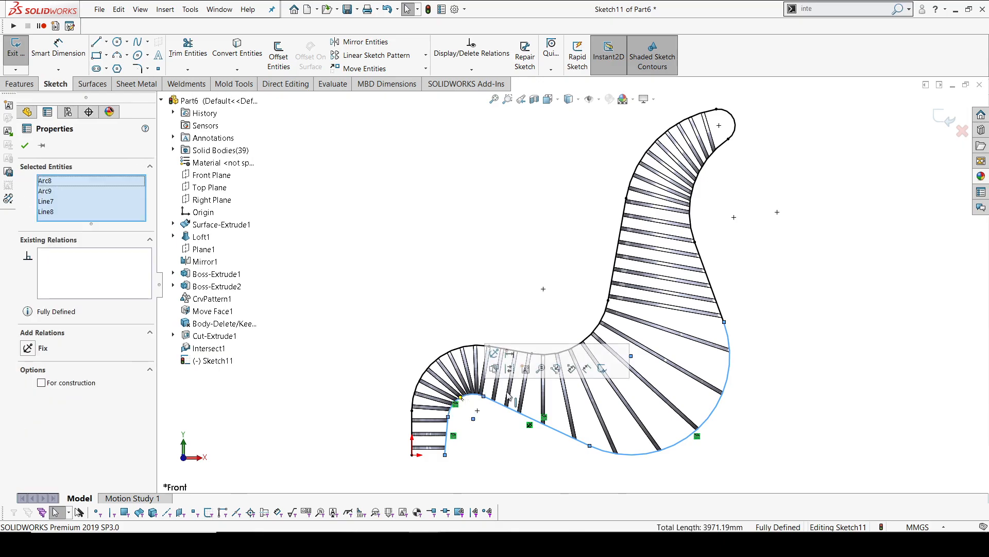
left_click(509, 368)
left_click(461, 302)
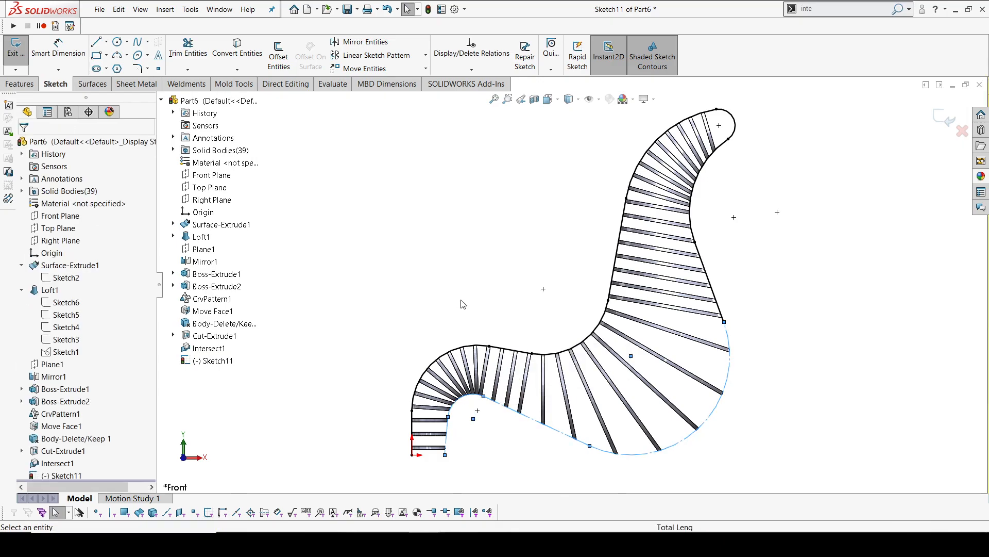
left_click(724, 151)
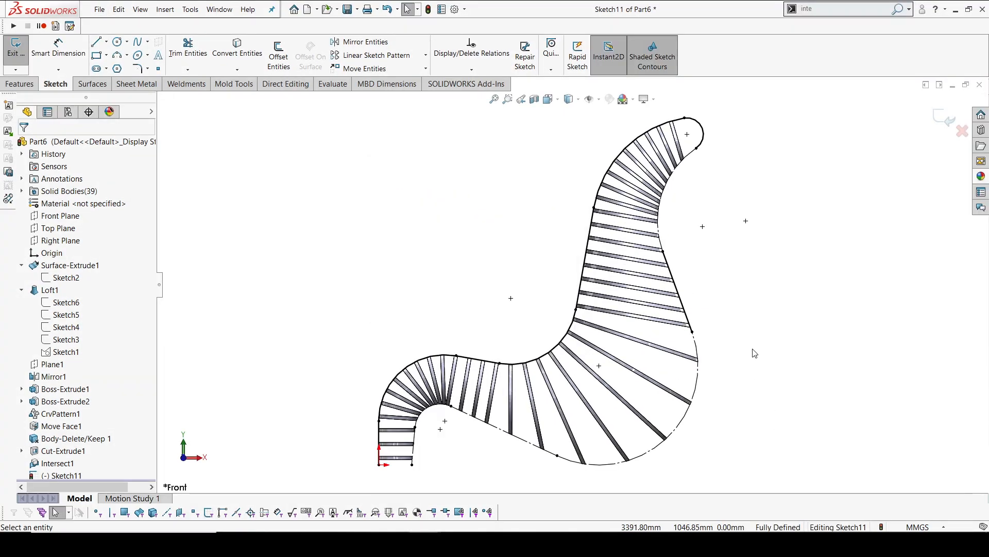
scroll(749, 344, "down", 2)
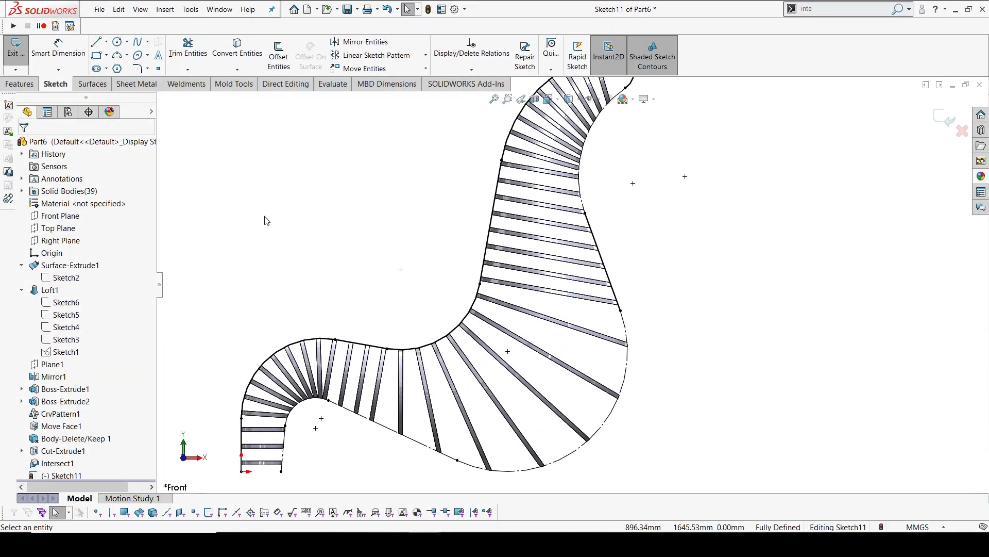
left_click(96, 42)
scroll(574, 286, "up", 2)
scroll(493, 273, "down", 1)
key("Escape")
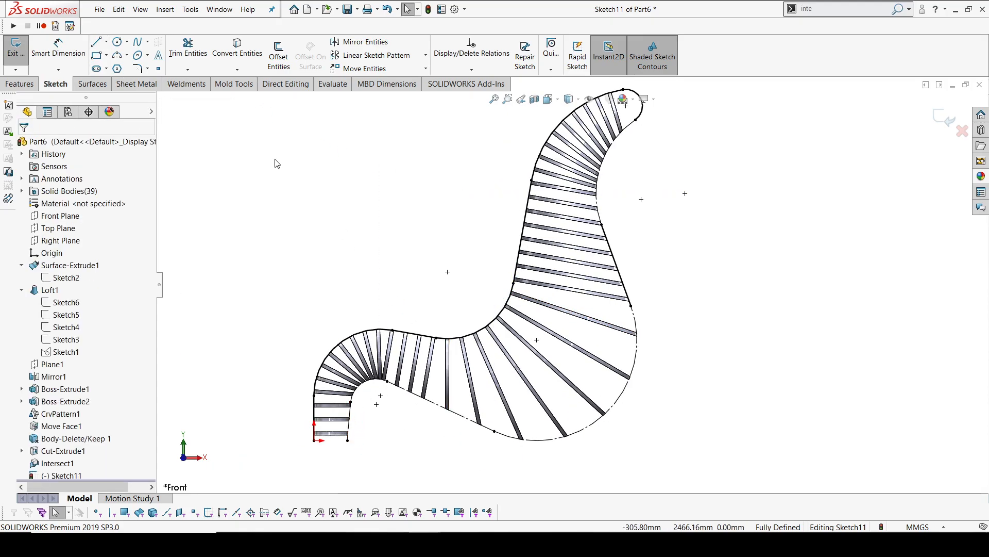
Offset the connected front outline of the seat and backrest 150 mm inward, using the reversed direction
left_click(278, 54)
left_click(318, 384)
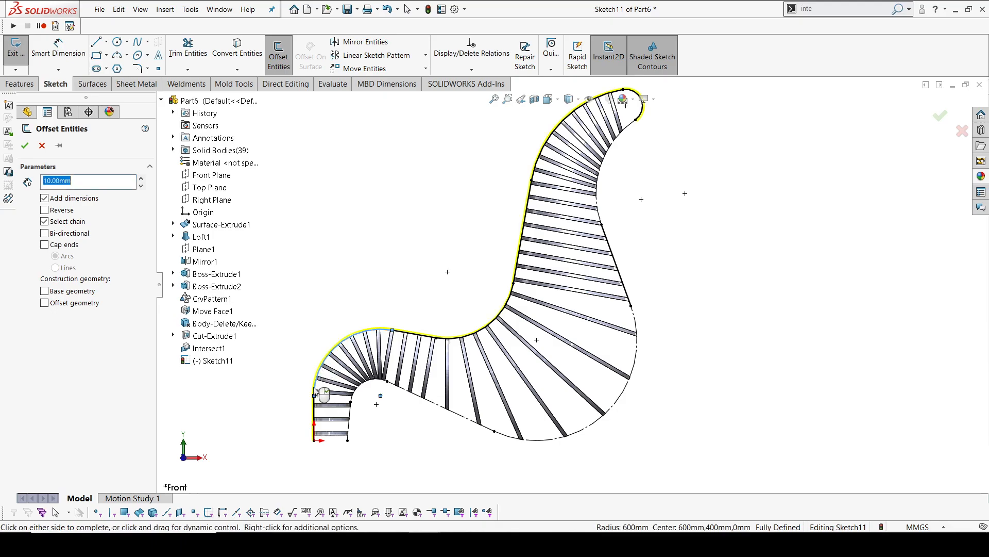
type("150")
key("Return")
left_click(44, 210)
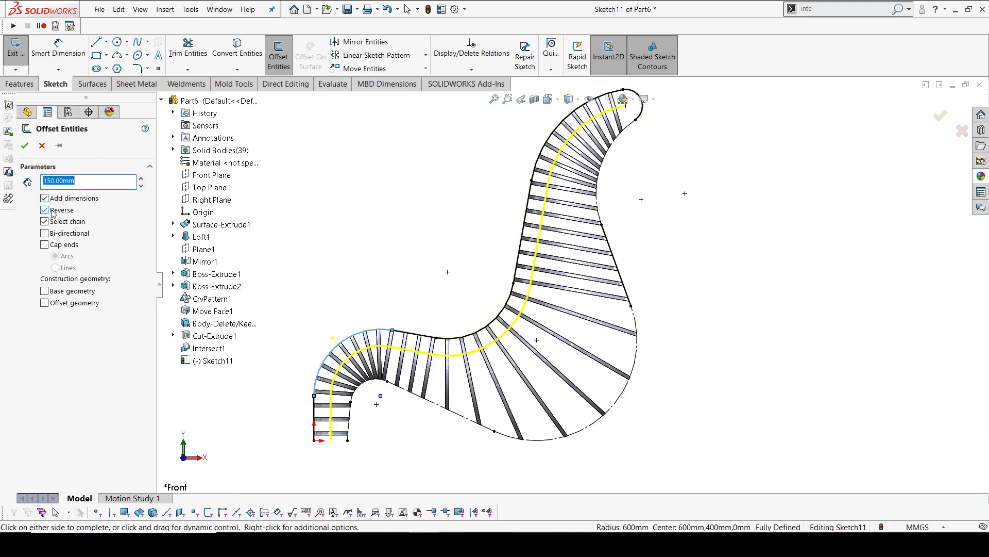
left_click(24, 146)
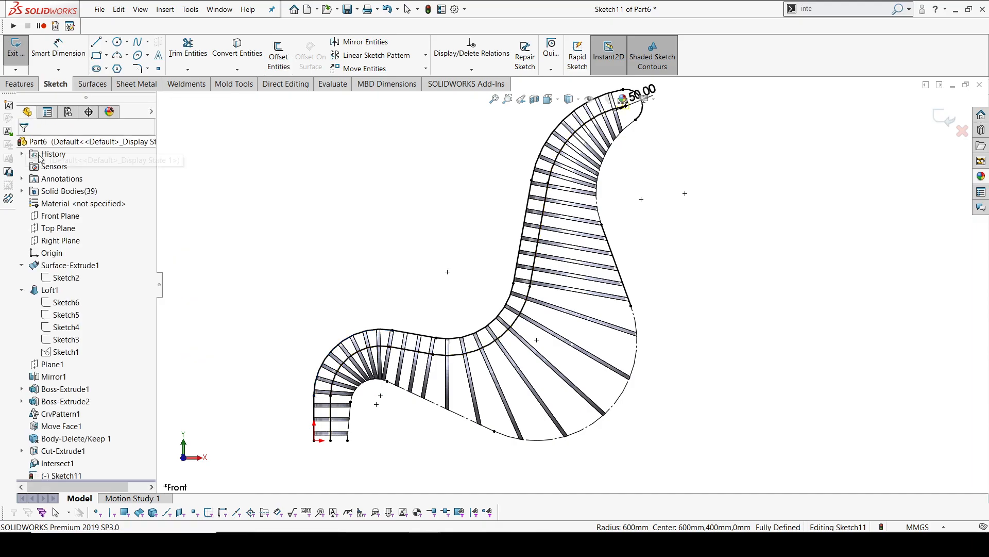
left_click(365, 332)
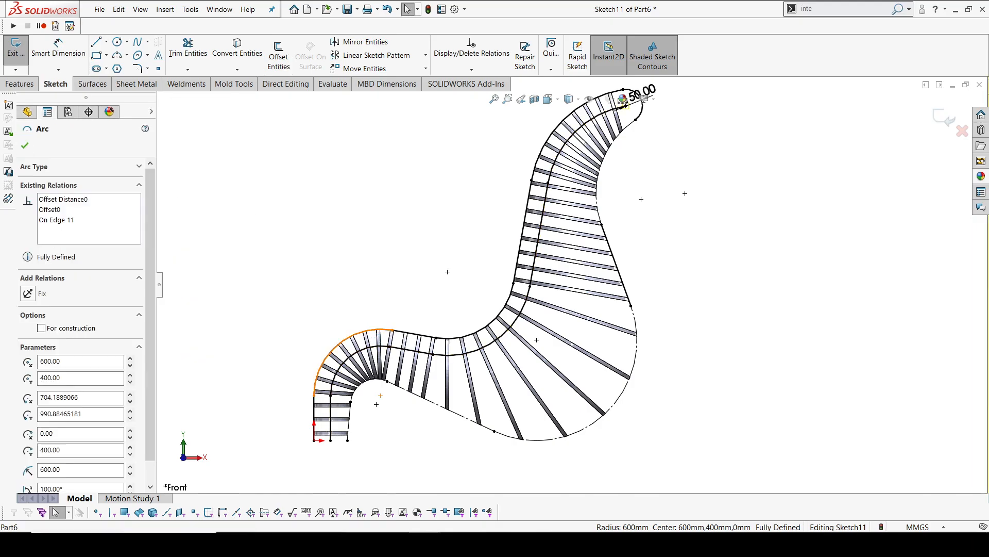
right_click(367, 331)
left_click(713, 198)
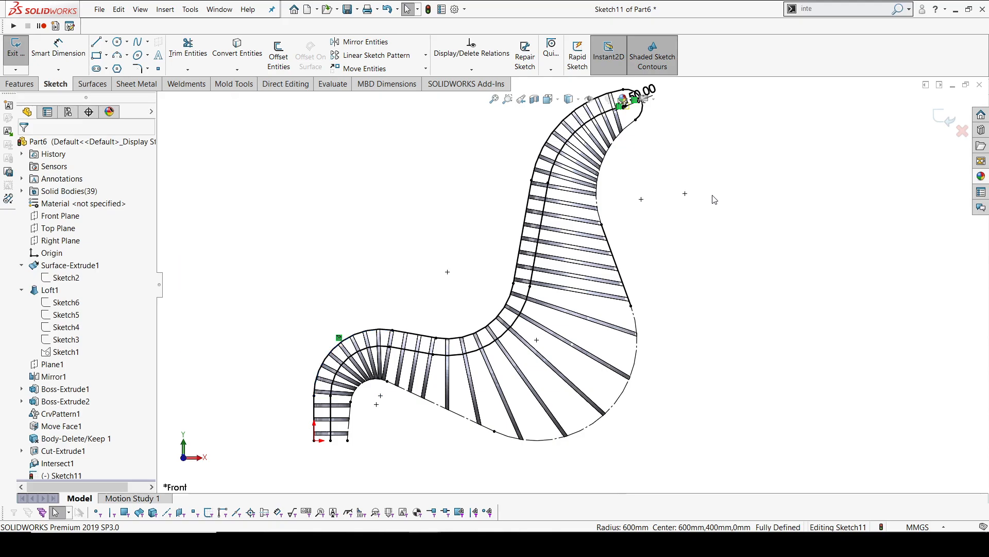
Delete the 150 mm offset dimension at the backrest tip
scroll(658, 160, "up", 3)
scroll(618, 167, "down", 6)
scroll(595, 181, "down", 4)
scroll(531, 366, "up", 4)
scroll(547, 407, "down", 9)
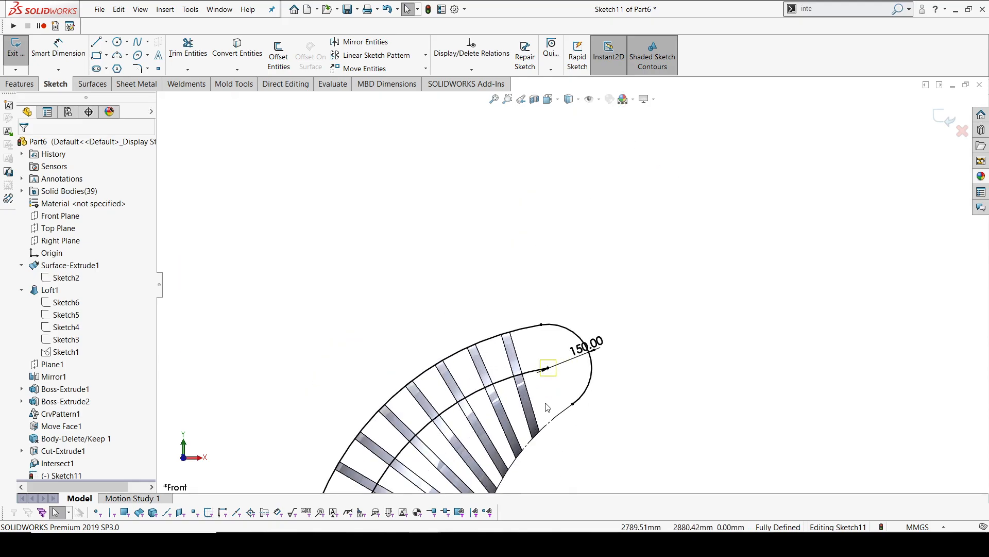
left_click(554, 286)
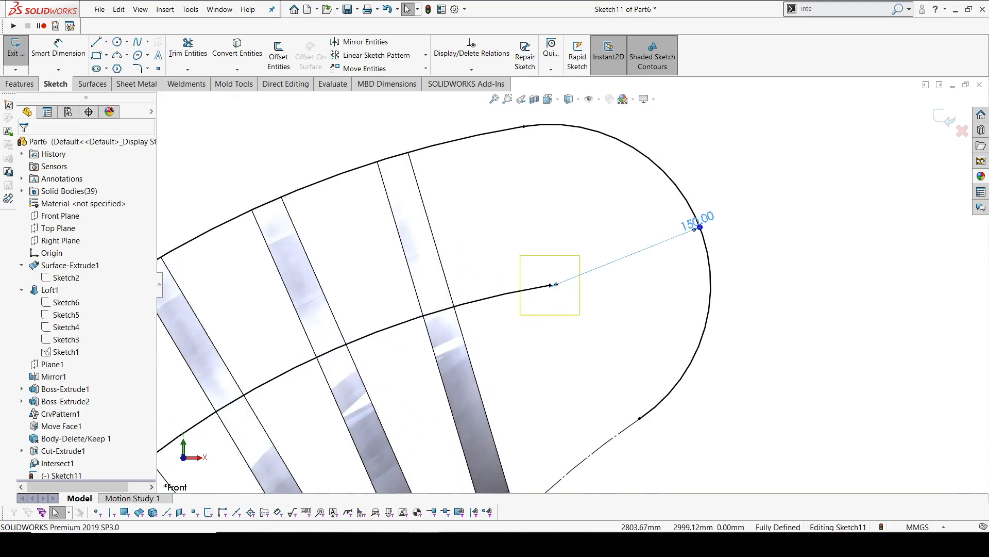
key("Delete")
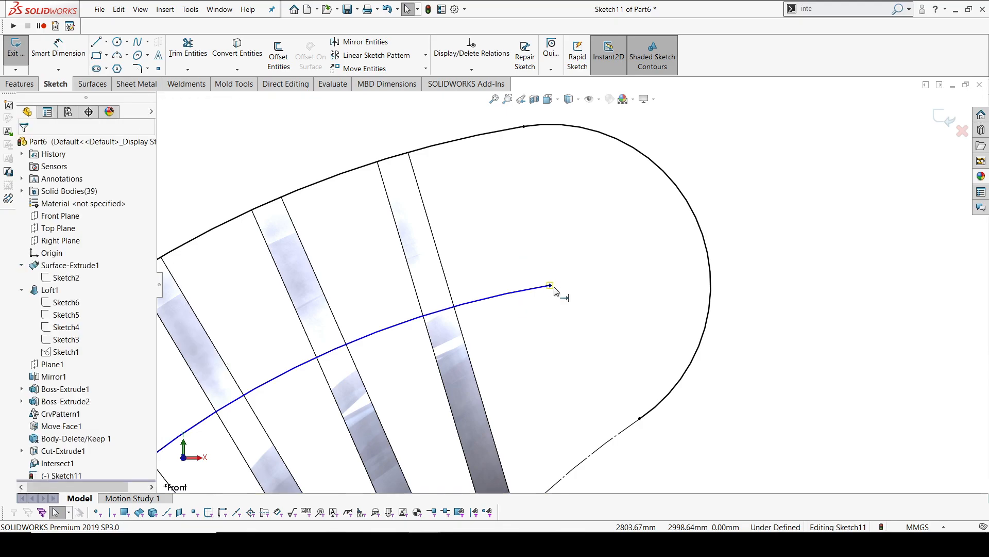
left_click_drag(542, 266, 617, 349)
left_click(618, 348)
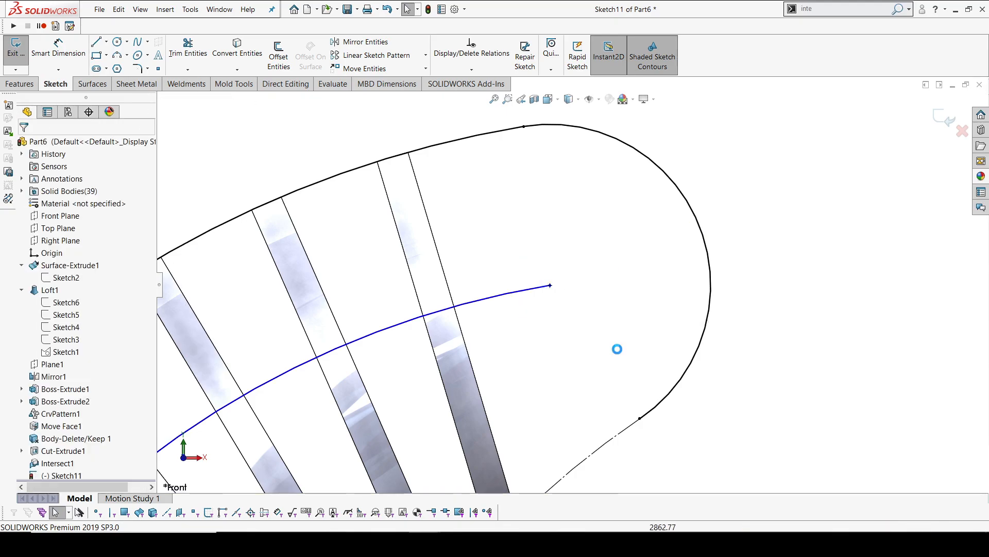
Dimension the gap between the outer backrest arc and its offset curve near the tip at 150 mm
left_click(52, 47)
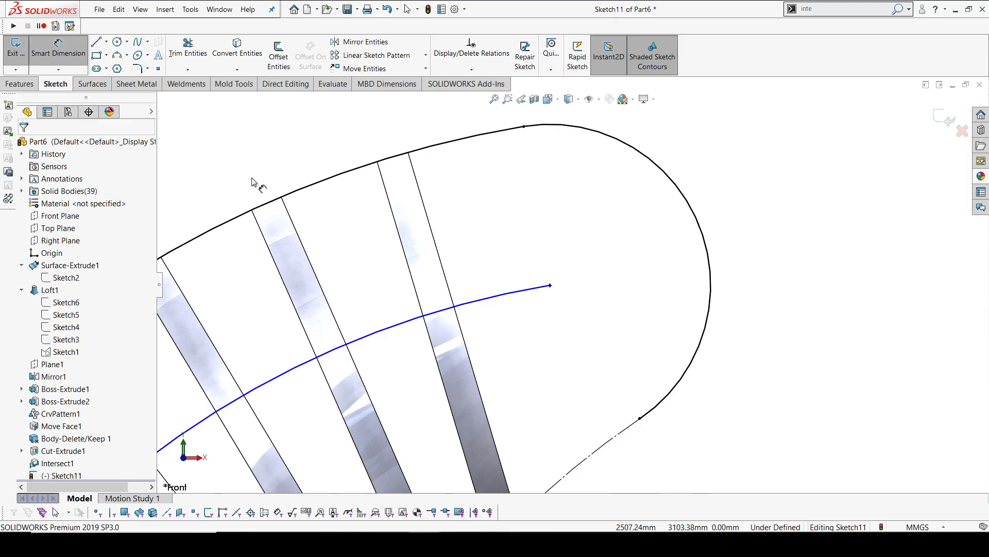
left_click(328, 184)
left_click(424, 335)
left_click(359, 256)
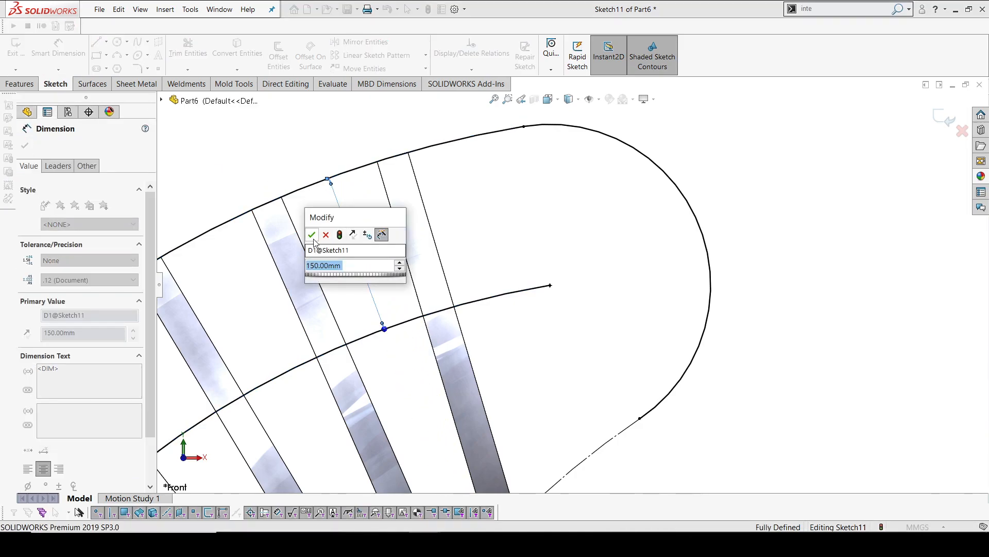
key("Return")
key("Escape")
Select the whole outer outline chain from the tip arc and change it to construction geometry
left_click(620, 140)
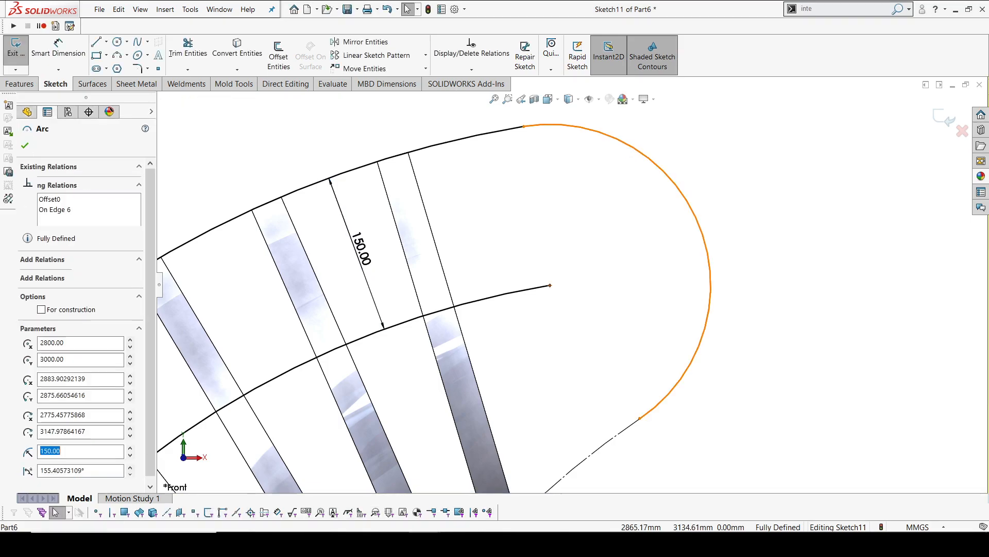
right_click(620, 140)
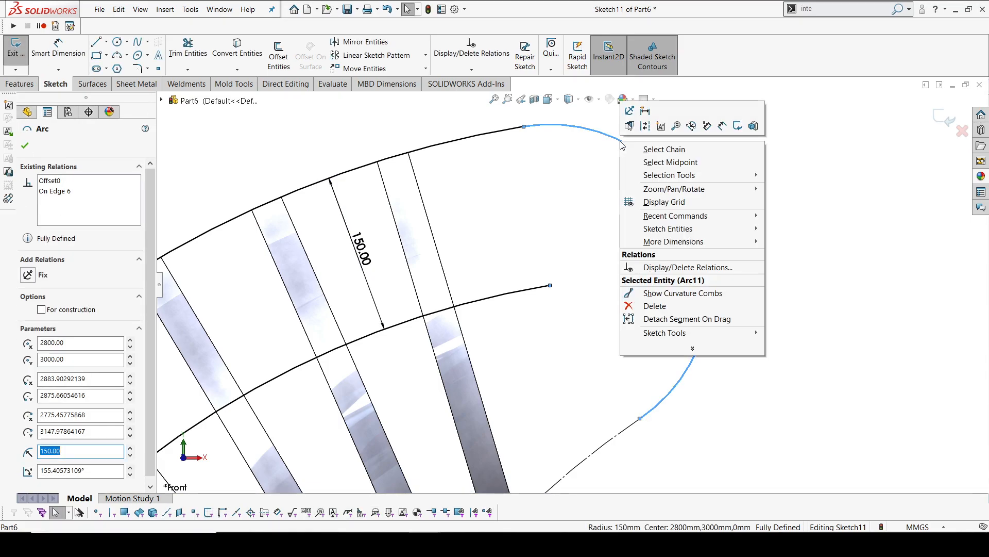
left_click(677, 152)
left_click(51, 412)
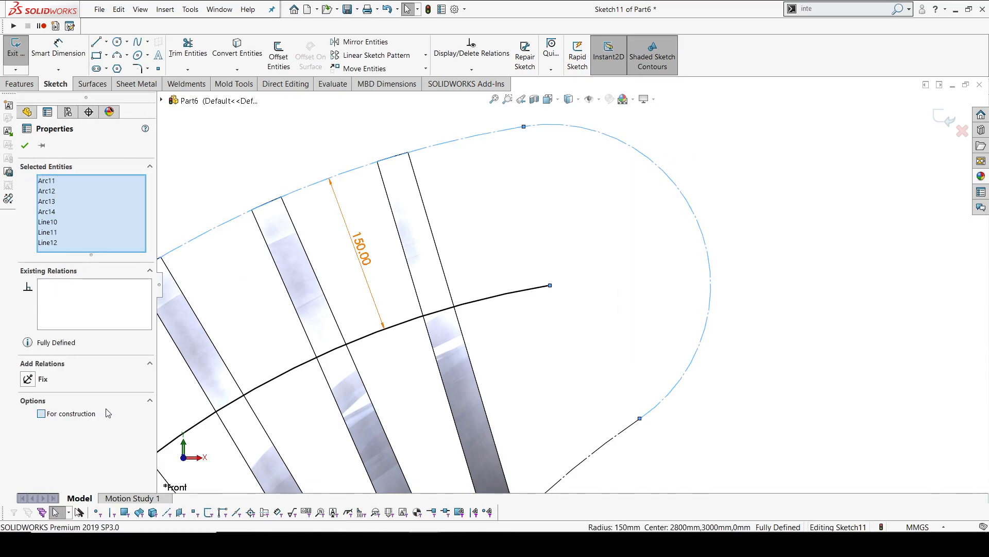
left_click(822, 250)
Close the profile with three lines running from the offset curve's foot end, around behind the chair, to its backrest tip, and exit the sketch
scroll(821, 250, "up", 14)
scroll(444, 411, "down", 5)
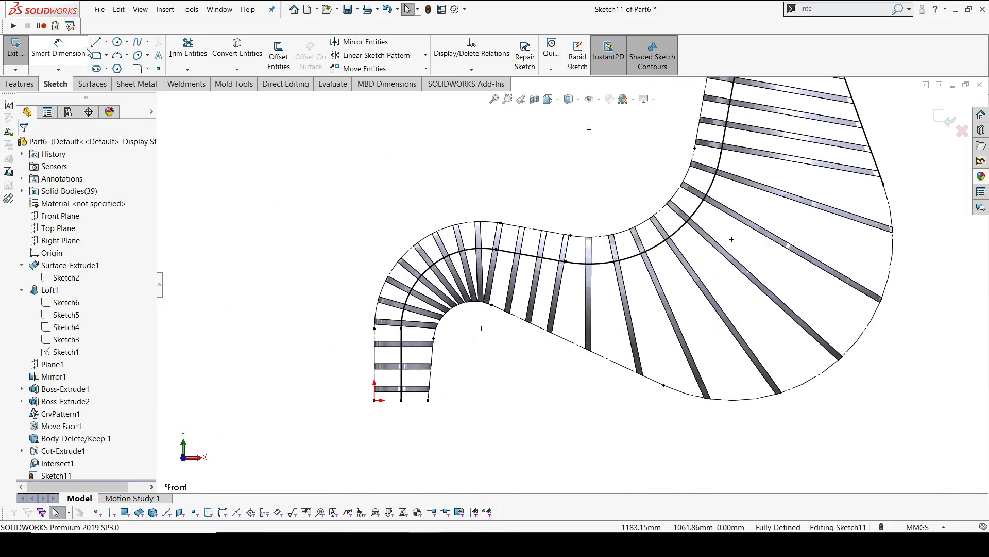
left_click(96, 41)
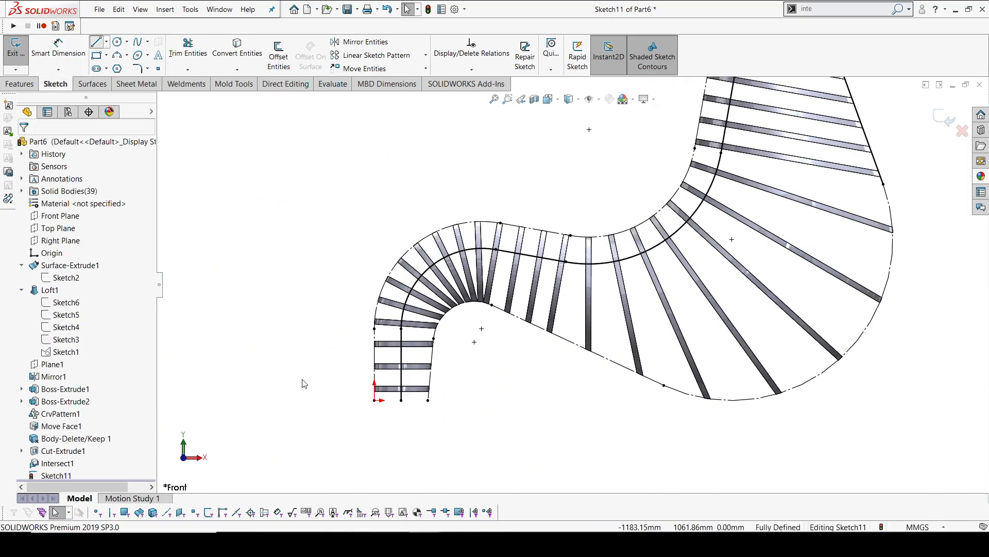
scroll(804, 444, "up", 3)
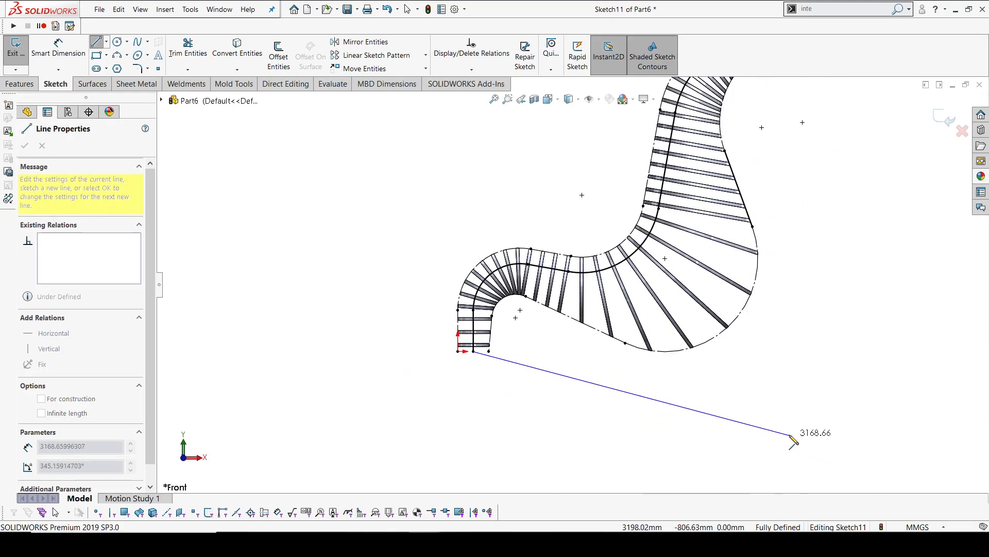
left_click(777, 428)
scroll(763, 299, "up", 4)
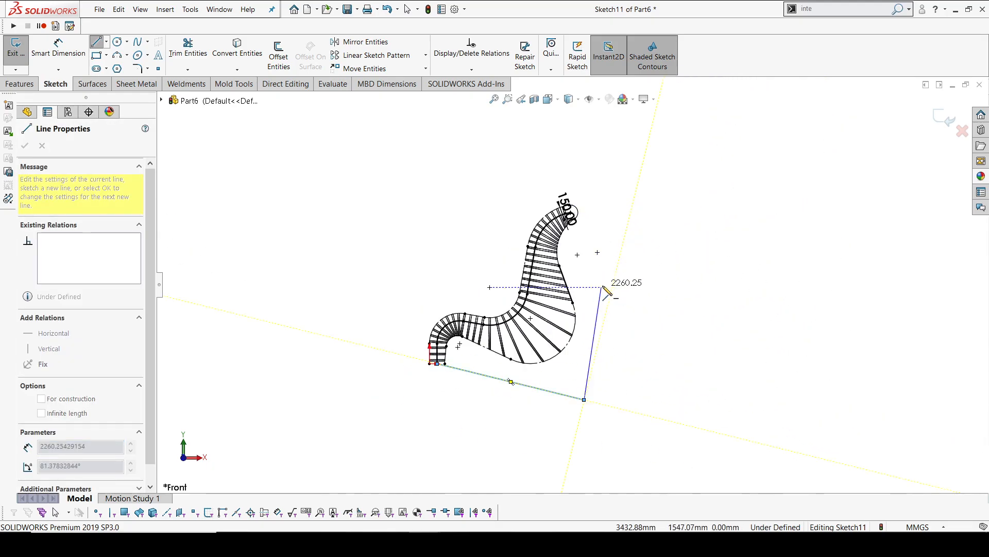
scroll(564, 214, "down", 5)
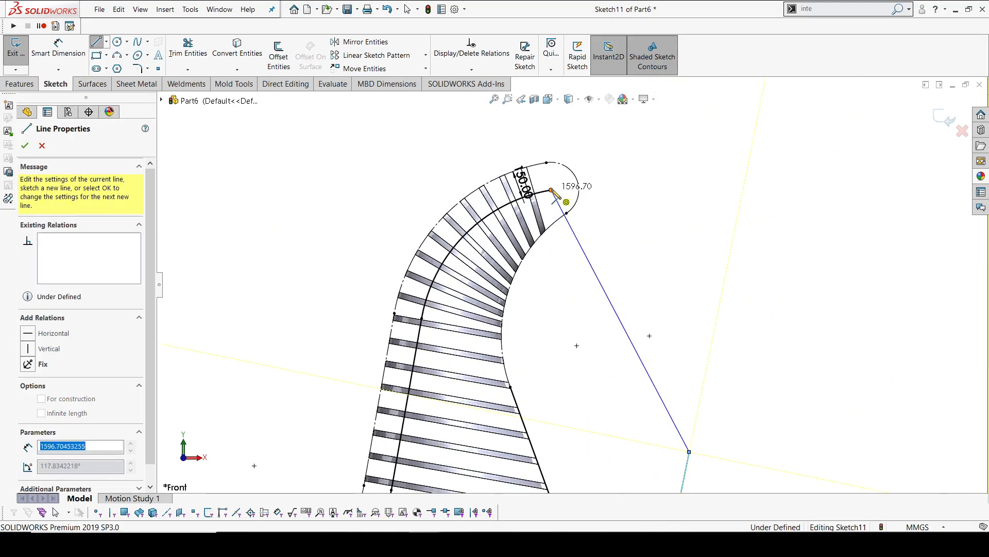
left_click(566, 212)
key("Escape")
scroll(536, 349, "up", 4)
middle_click_drag(537, 350, 658, 356)
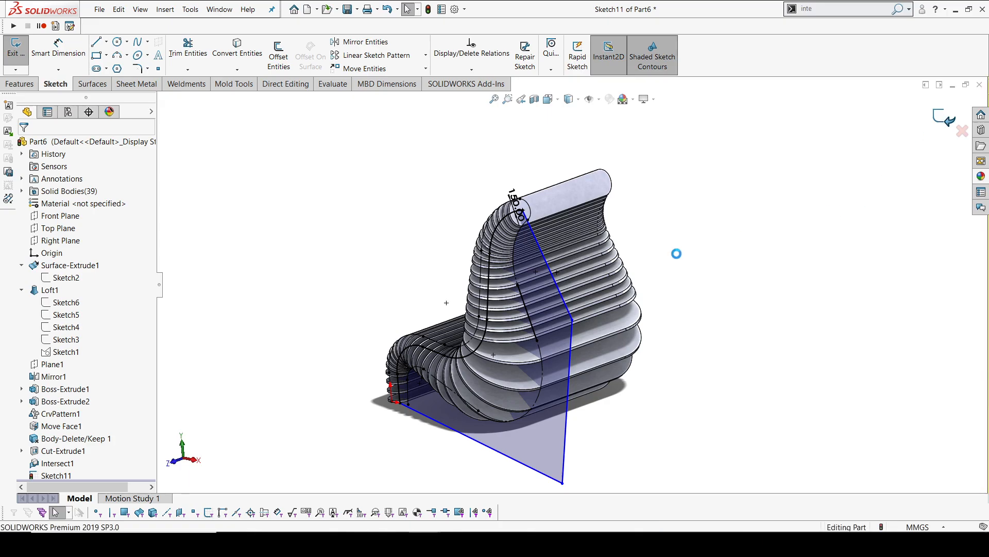
left_click(944, 118)
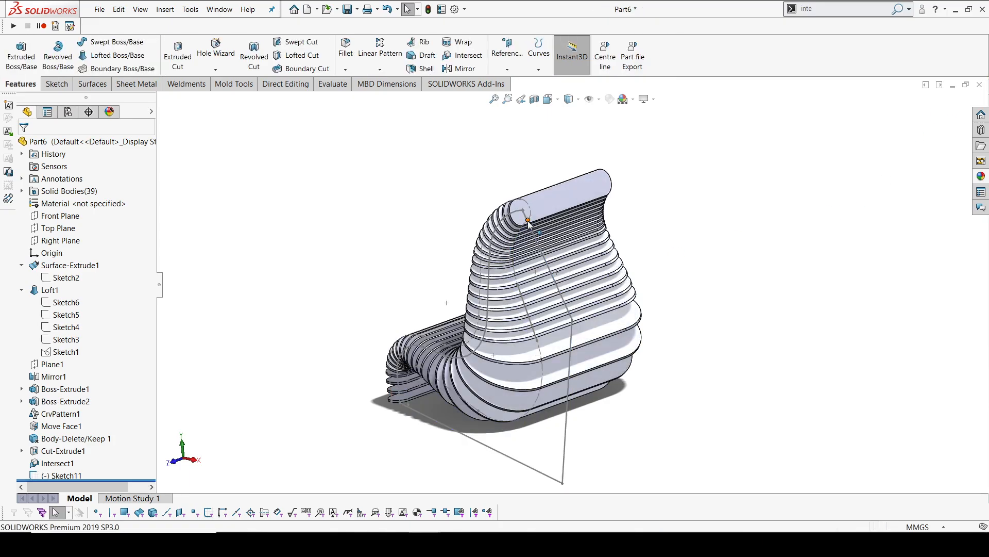
Move the closed profile sketch from the Front Plane to Plane1
left_click(62, 474)
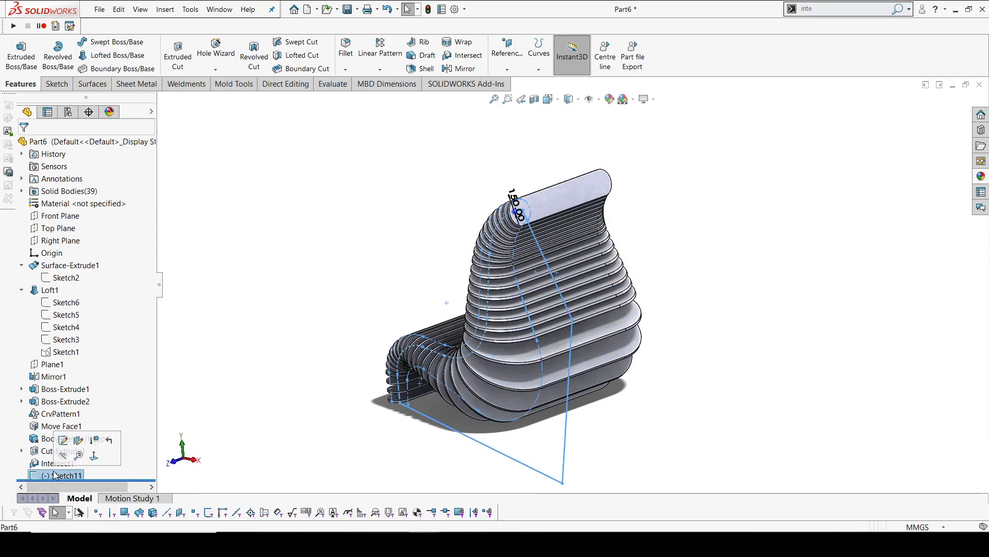
left_click(78, 439)
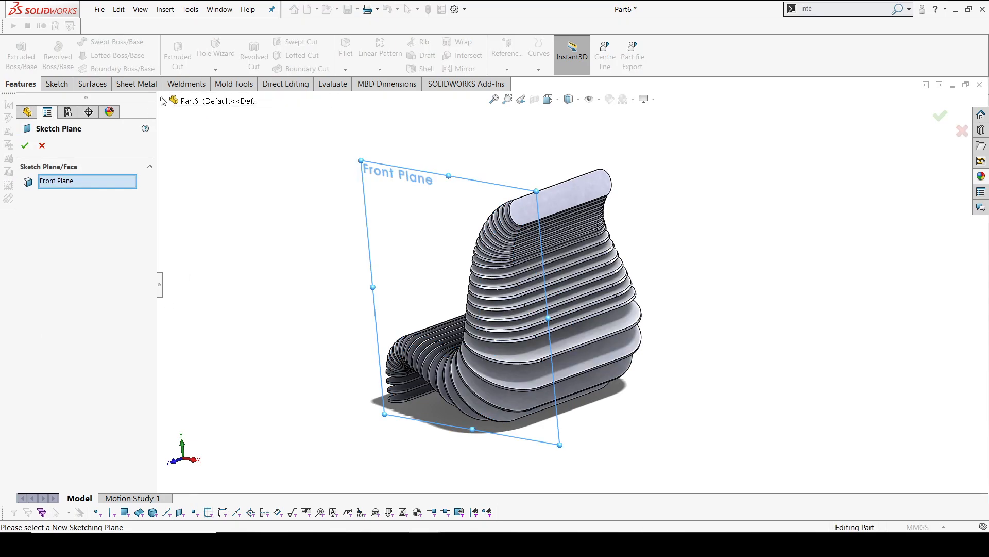
left_click(162, 100)
left_click(196, 250)
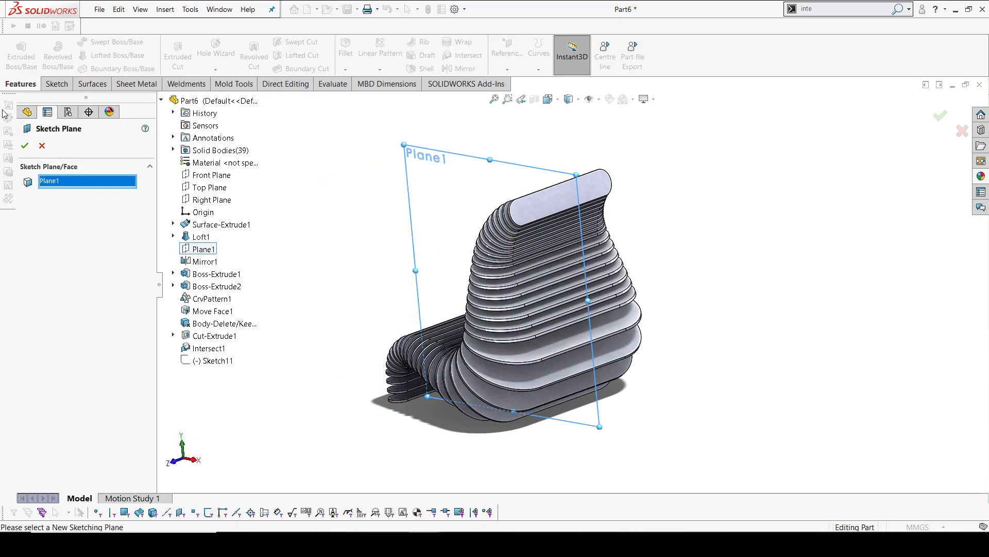
left_click(25, 147)
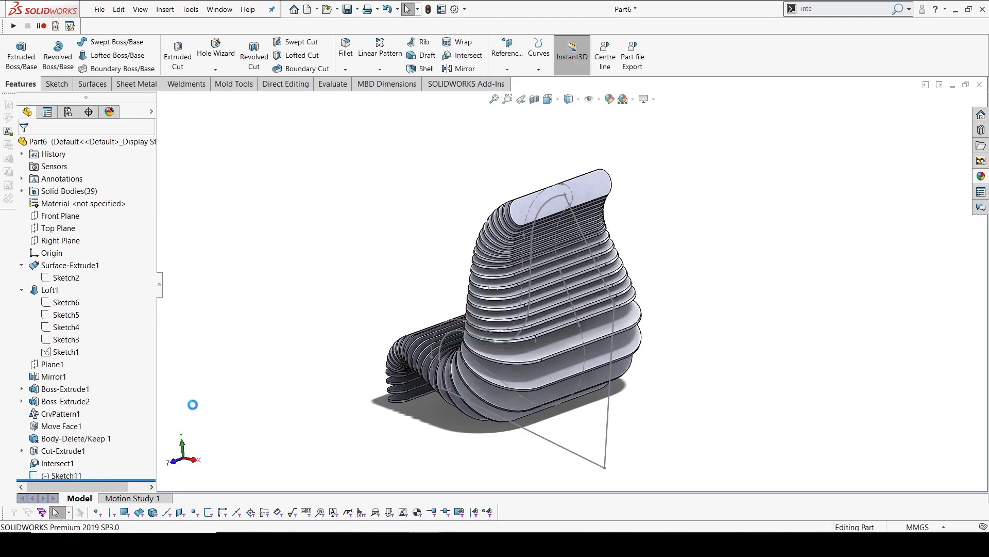
Cut-extrude the closed profile region behind the offset curve with a Mid Plane depth of 30 mm through all bodies
left_click(177, 55)
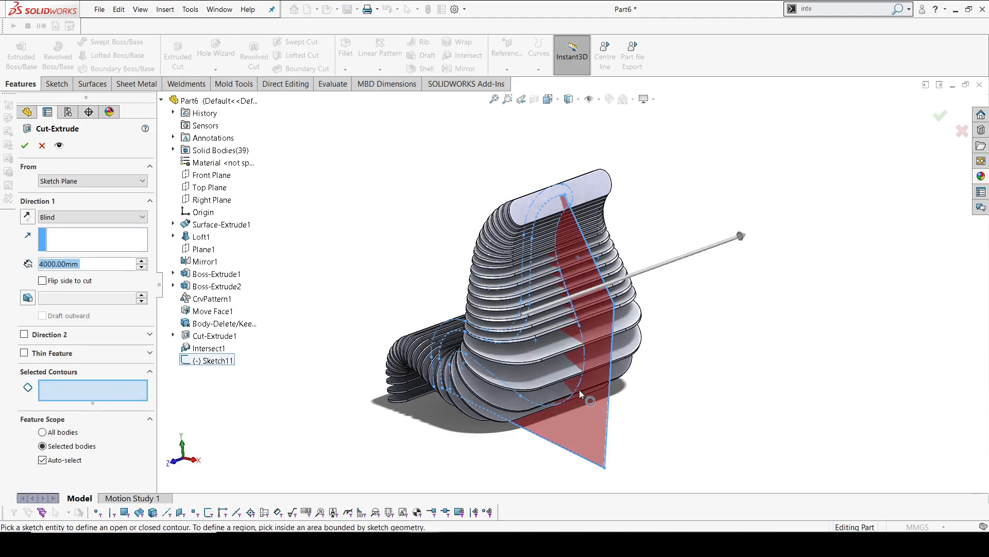
left_click(593, 400)
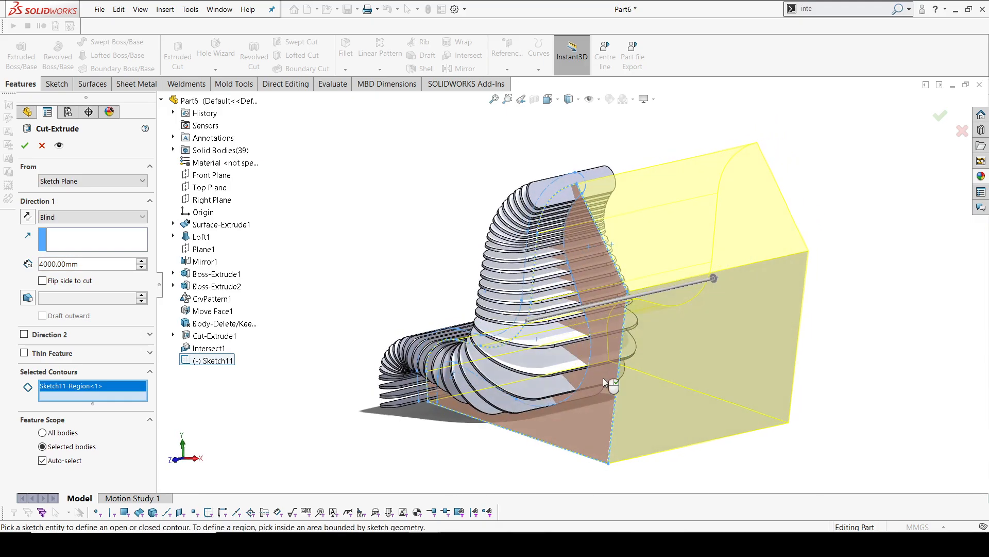
left_click(60, 218)
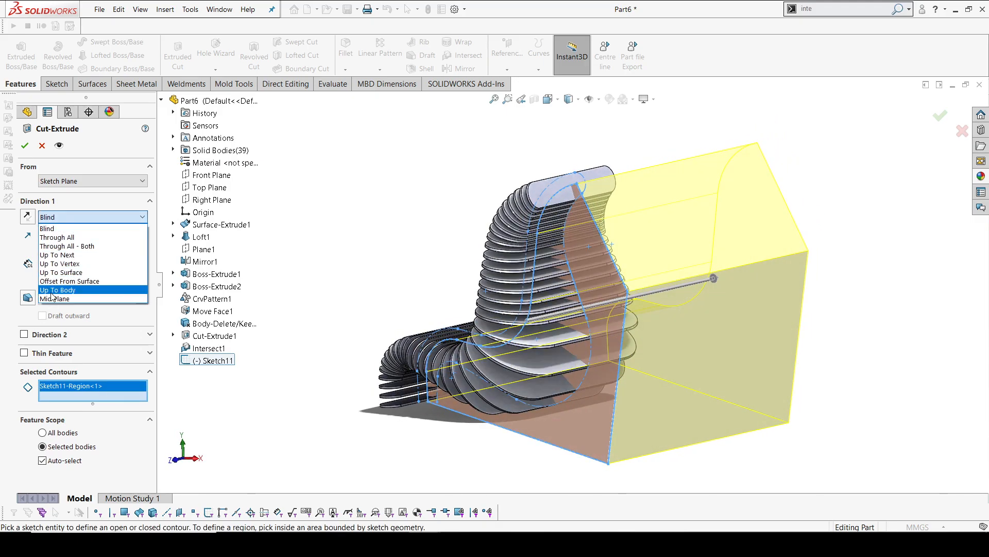
left_click(54, 290)
left_click(61, 219)
left_click(58, 295)
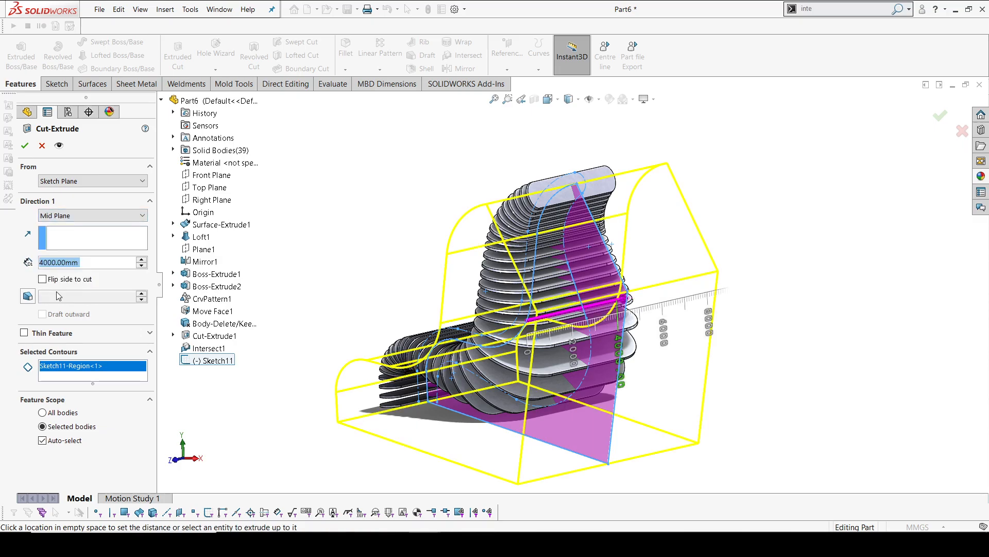
type("30")
key("Return")
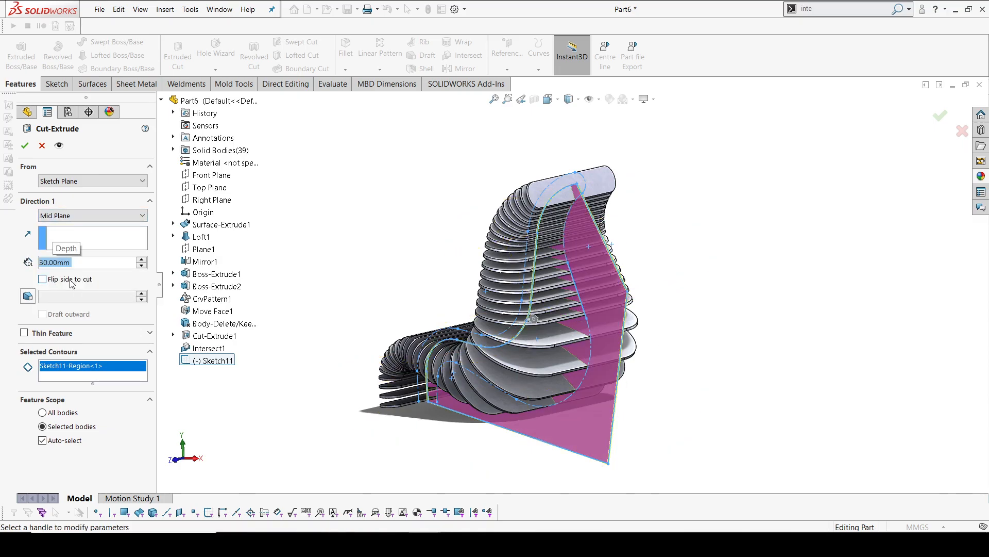
left_click(72, 412)
left_click(26, 145)
Start a linear pattern normal to the Front Plane, up to the corner vertex on the topmost slat's lower edge
middle_click_drag(342, 176, 520, 283)
scroll(519, 283, "down", 6)
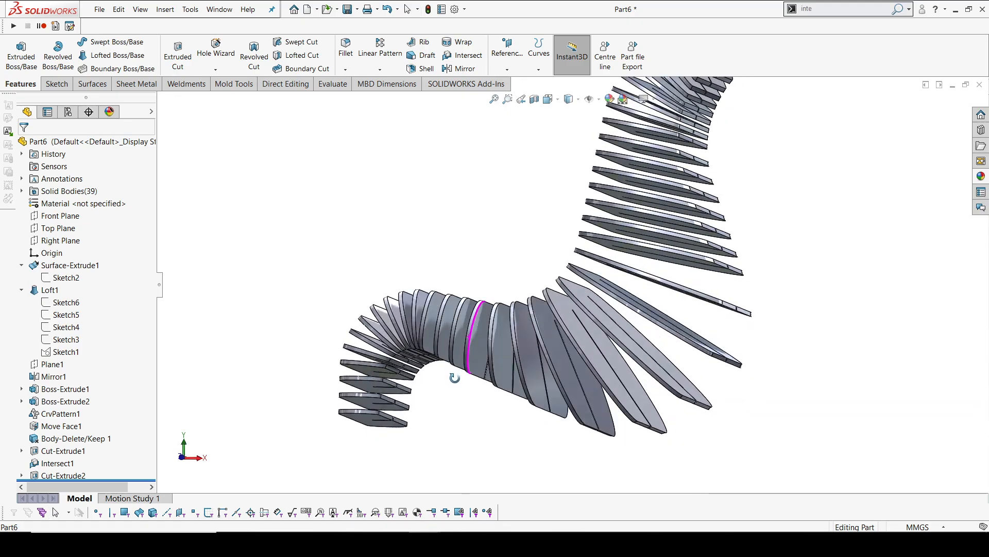
key("ctrl+7")
scroll(591, 243, "down", 5)
scroll(536, 268, "down", 4)
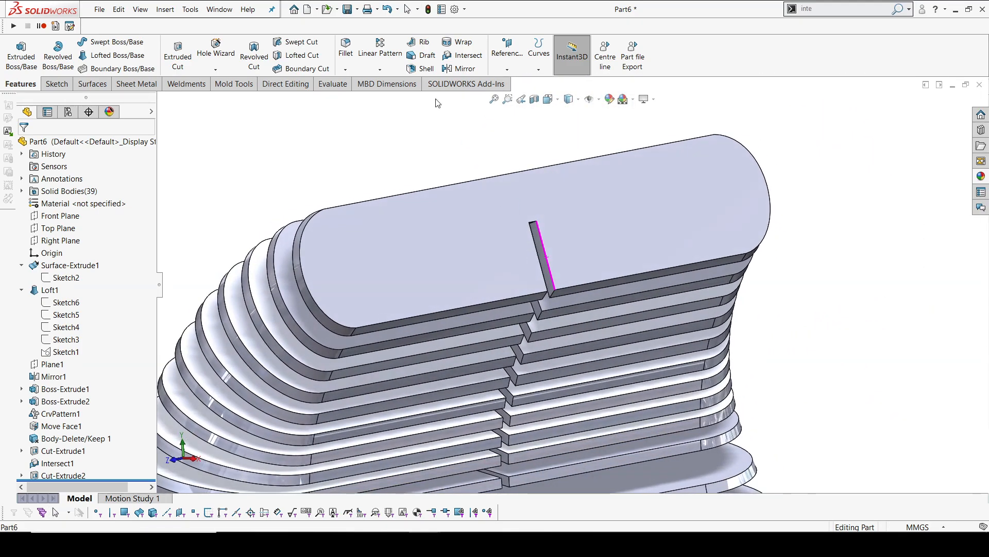
left_click(383, 68)
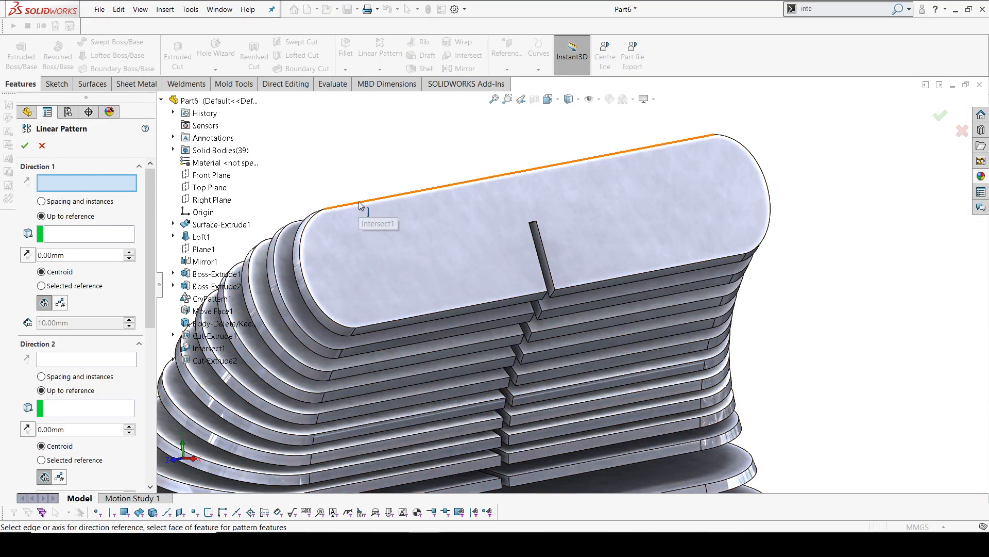
left_click(210, 176)
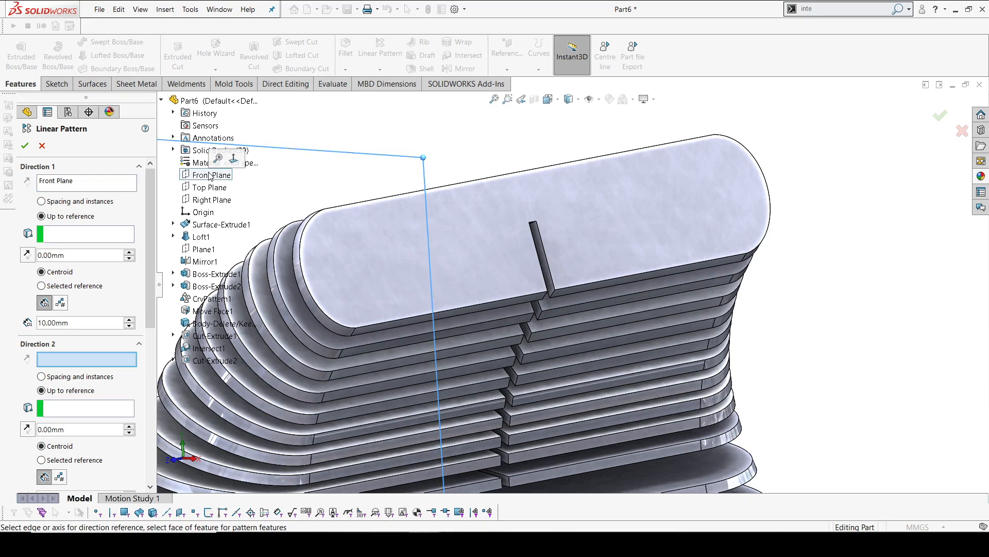
left_click(78, 233)
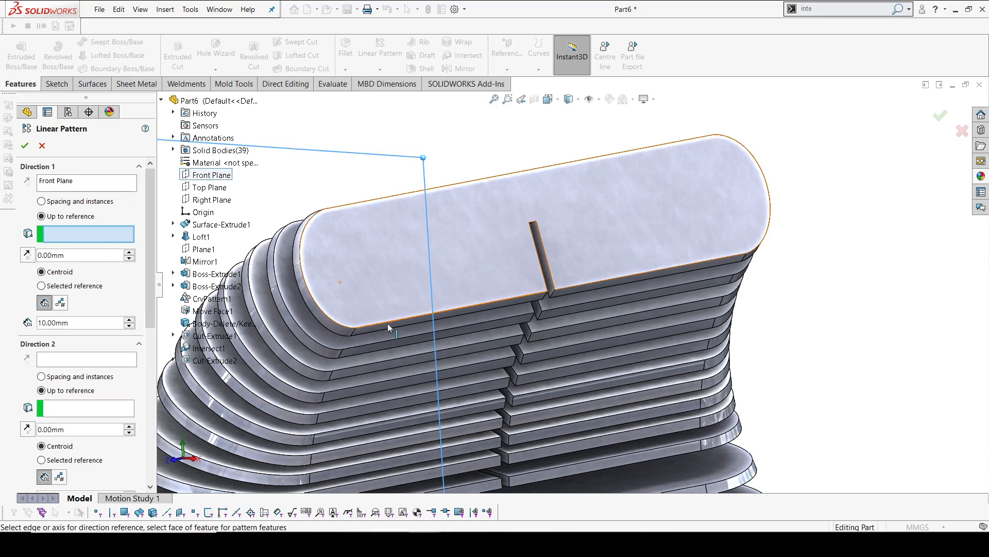
left_click(355, 328)
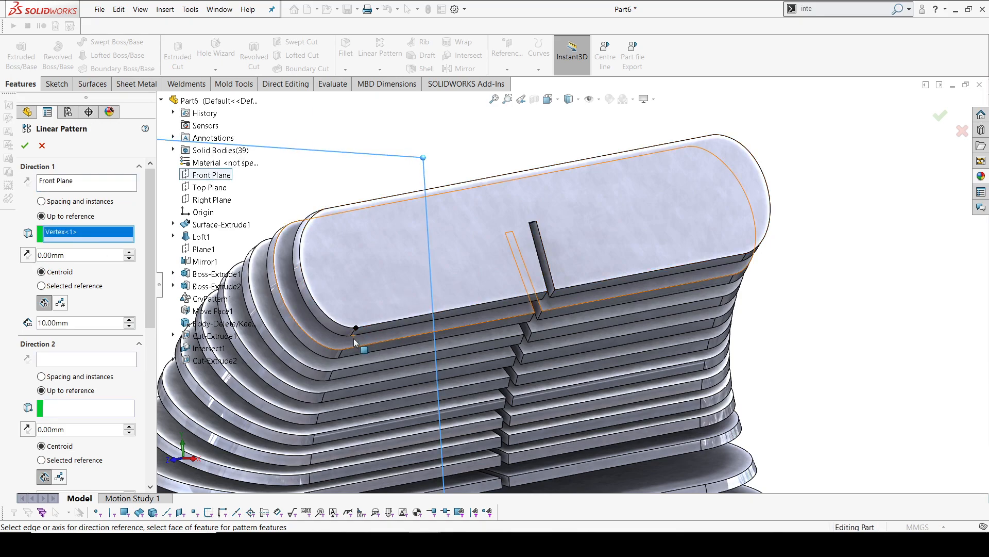
Define Direction 1 by an instance count of 4, measured from the centroid up to the top slat's corner vertex
left_click(59, 303)
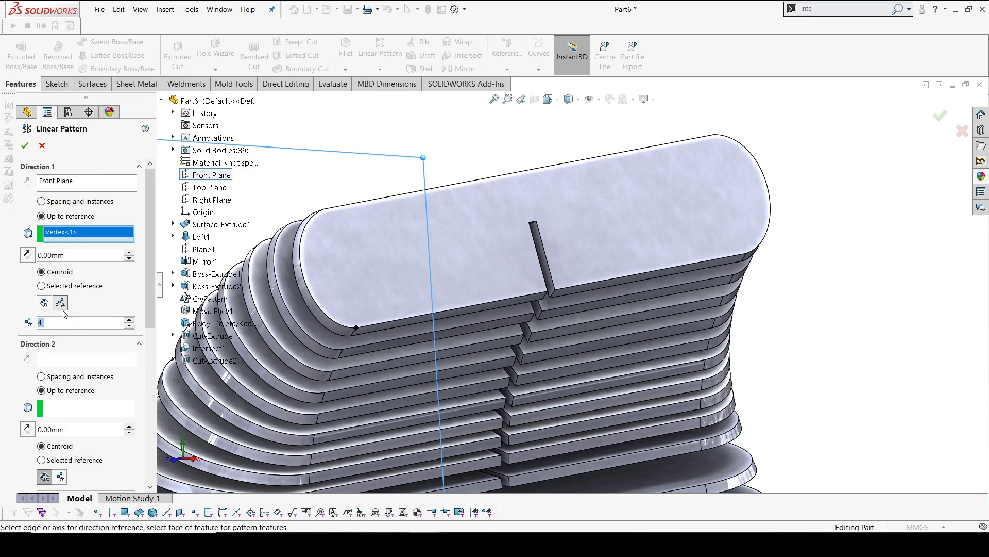
left_click(76, 287)
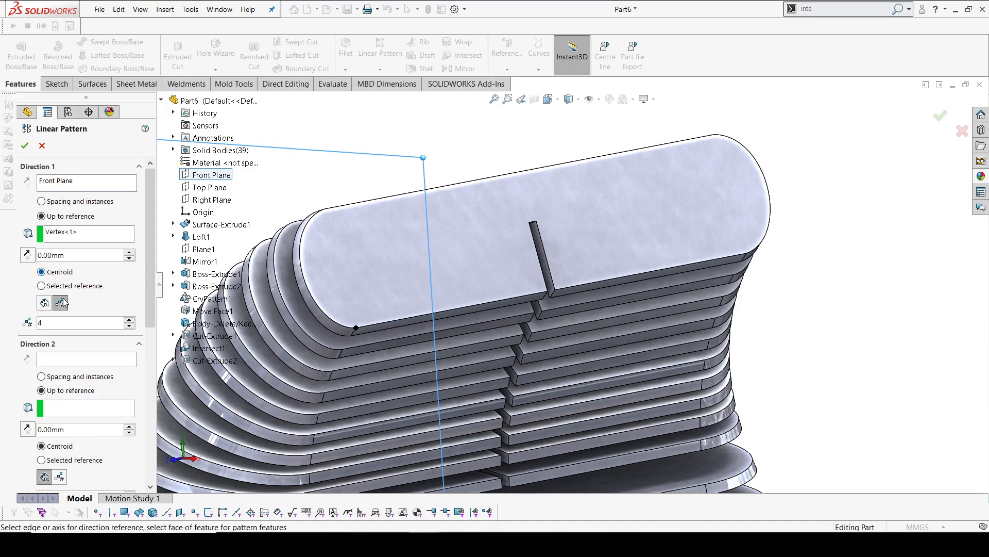
left_click(66, 205)
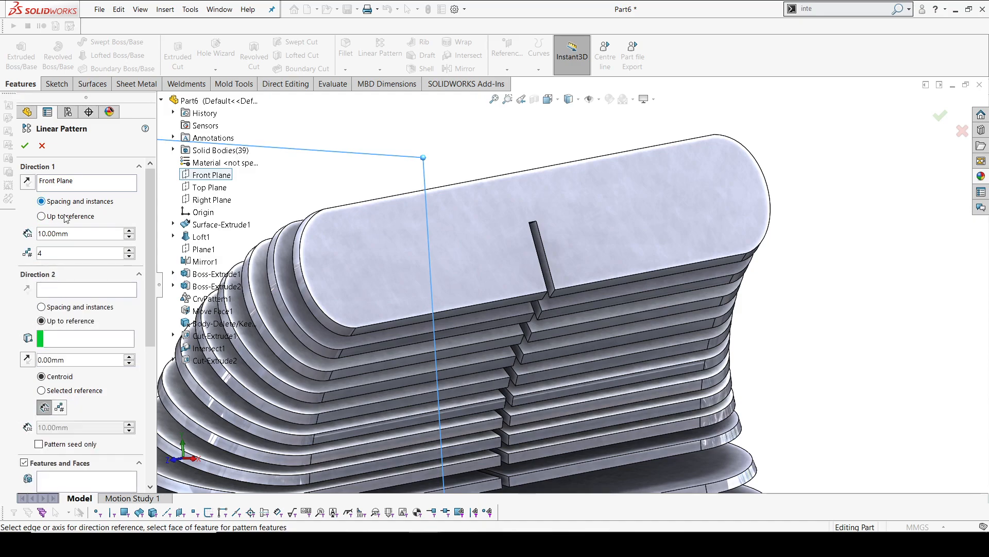
left_click(66, 215)
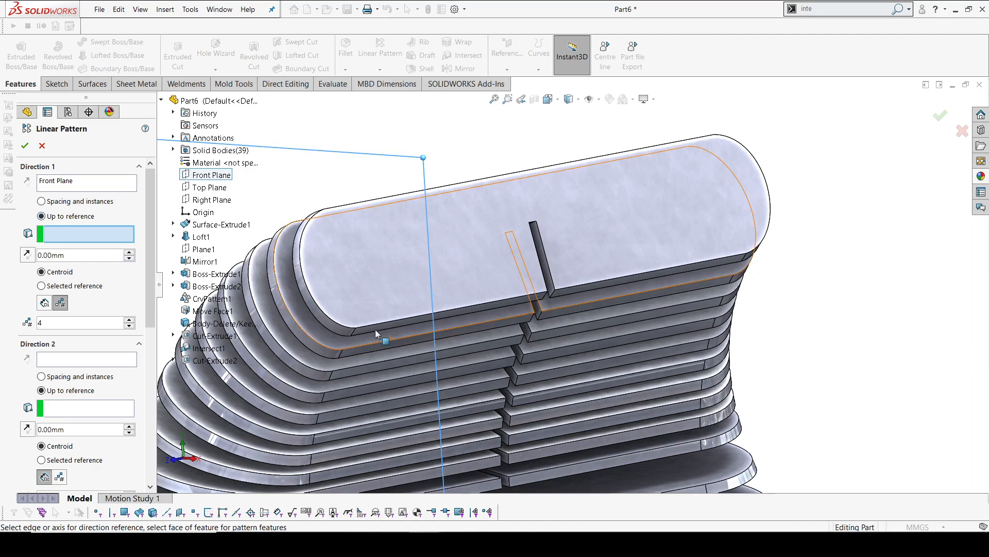
left_click(355, 327)
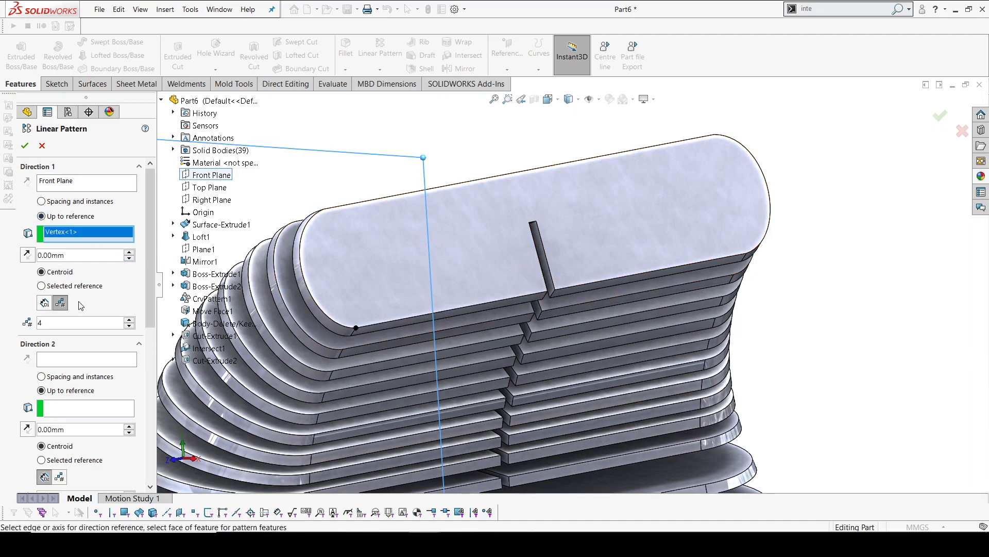
Select the central slot cut, Cut-Extrude2, as the feature to pattern
left_click_drag(149, 279, 159, 444)
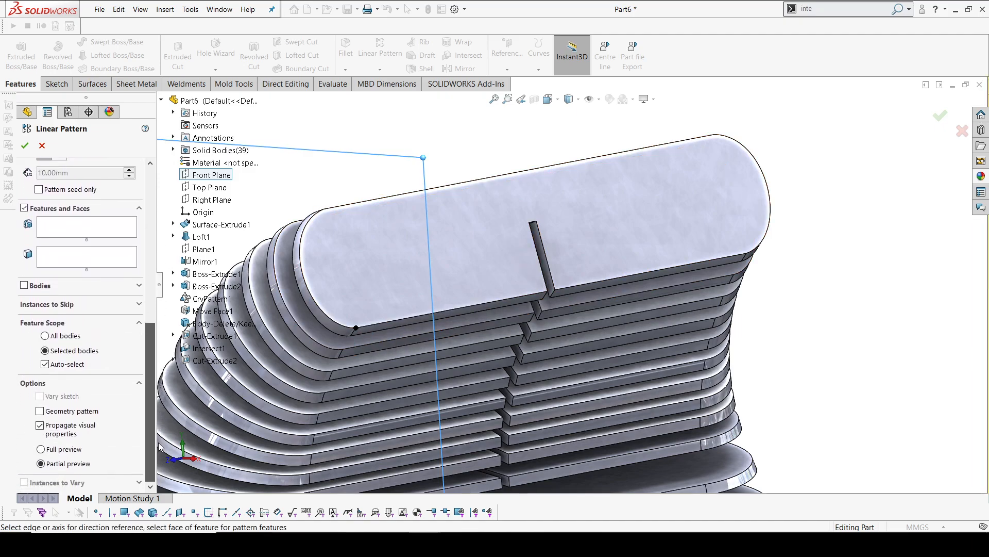
scroll(62, 351, "up", 3)
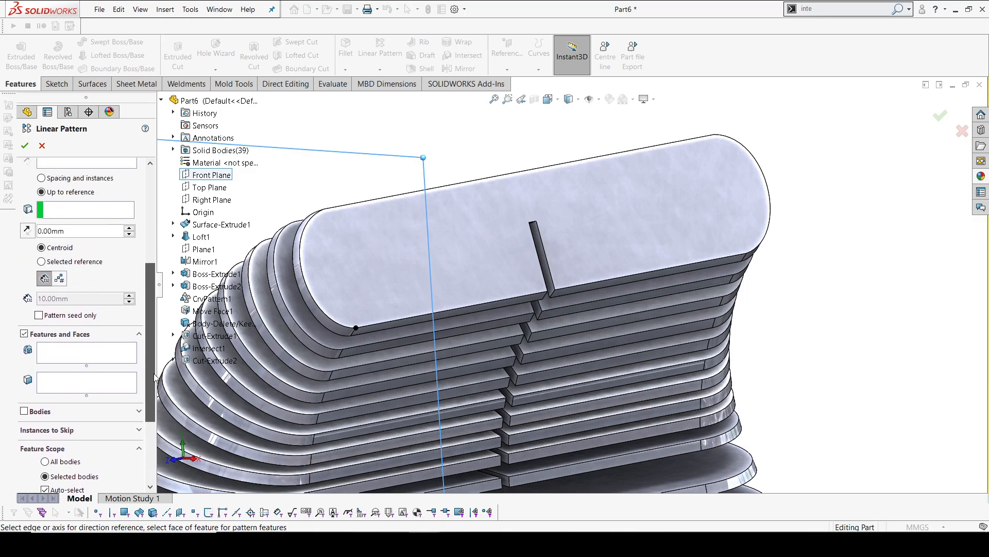
left_click(62, 352)
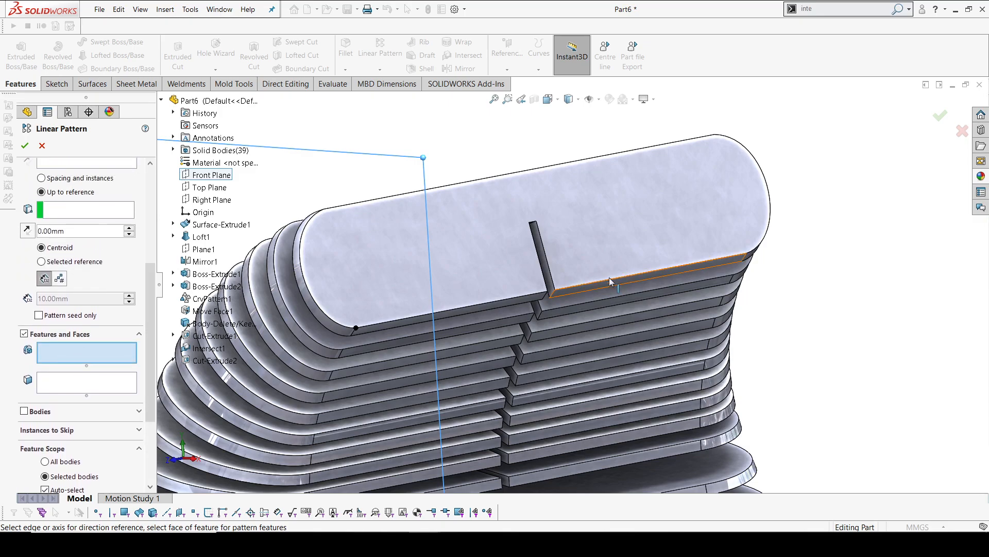
left_click(550, 292)
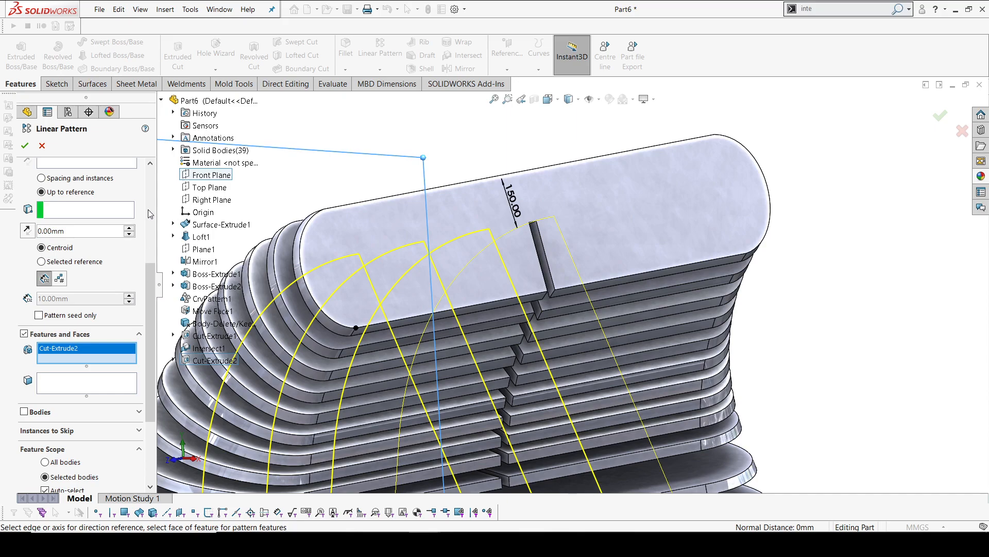
Define Direction 2 of the pattern normal to the Front Plane, up to the opposite corner vertex on the topmost slat's lower edge
scroll(98, 320, "up", 3)
mouse_move(517, 275)
middle_mouse_down()
mouse_move(475, 274)
mouse_move(469, 310)
middle_mouse_up()
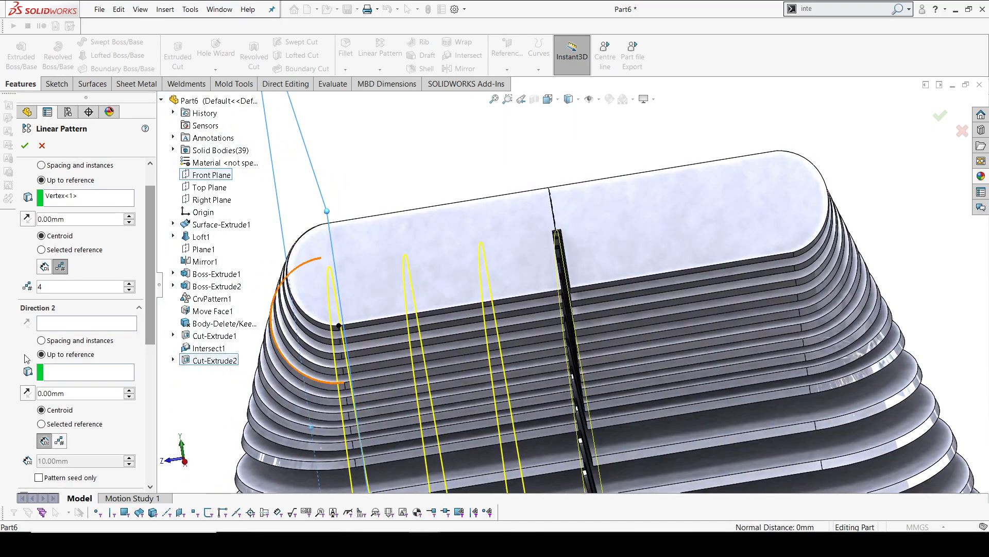
left_click(64, 327)
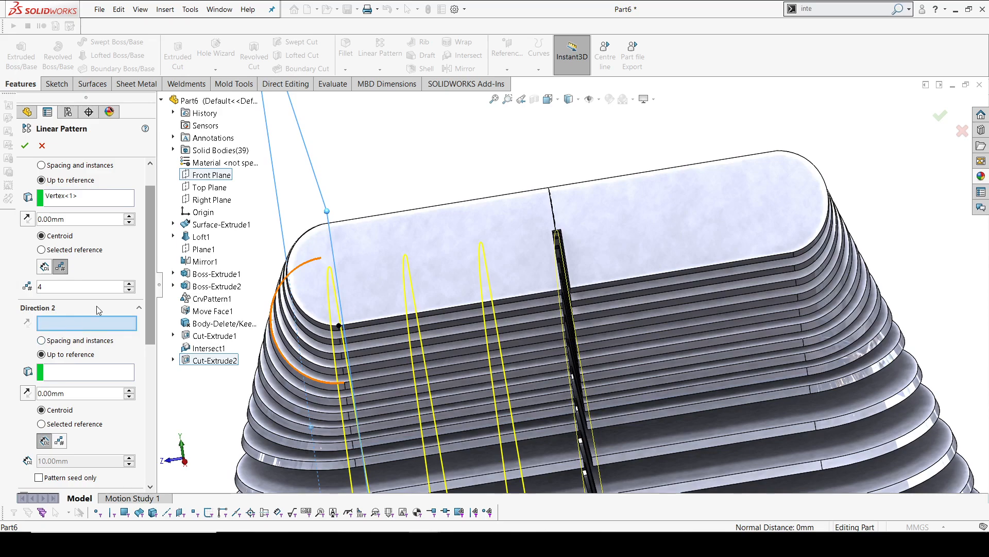
left_click(212, 175)
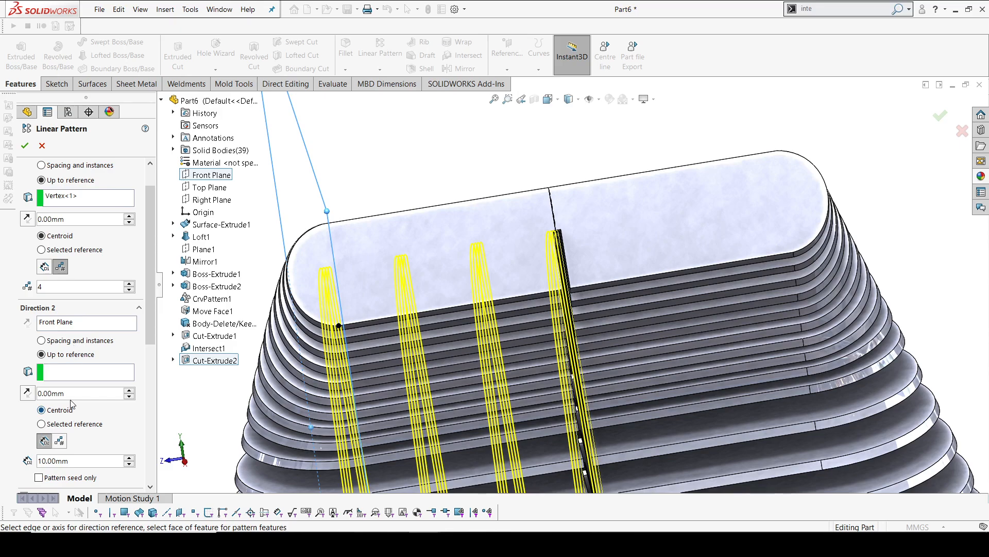
left_click(70, 373)
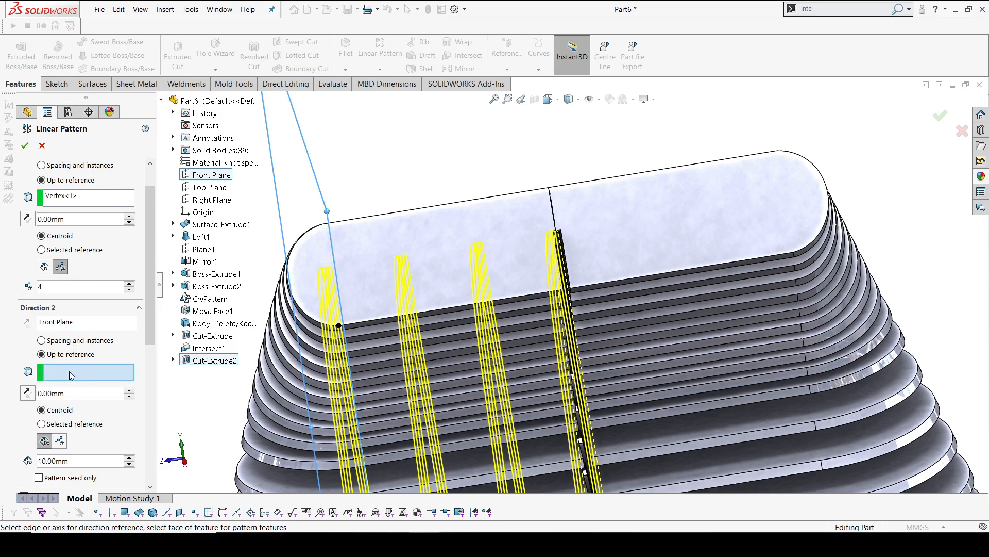
left_click(793, 252)
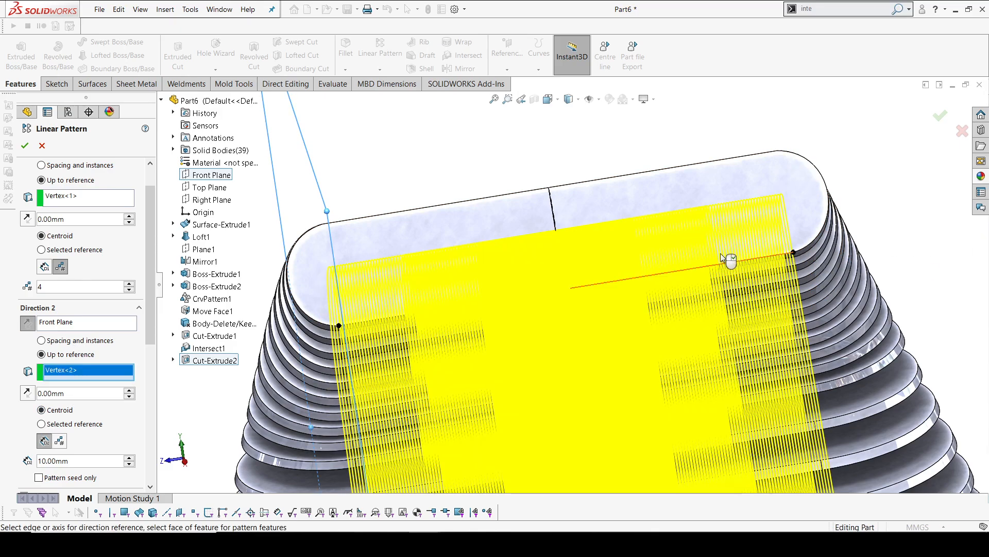
Set Direction 2 to an instance count of 4, pattern the seed only, and create the linear pattern
left_click(59, 441)
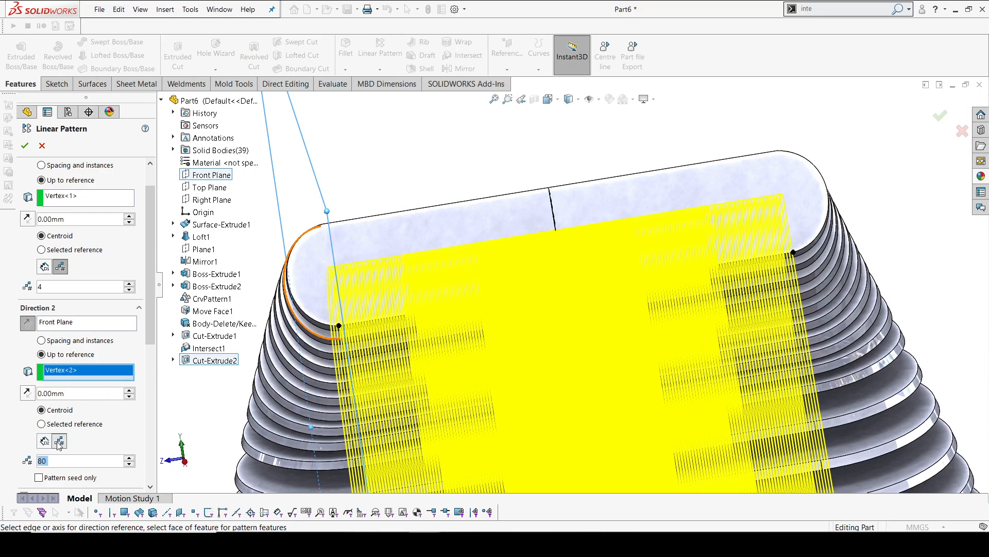
left_click(62, 461)
key("Return")
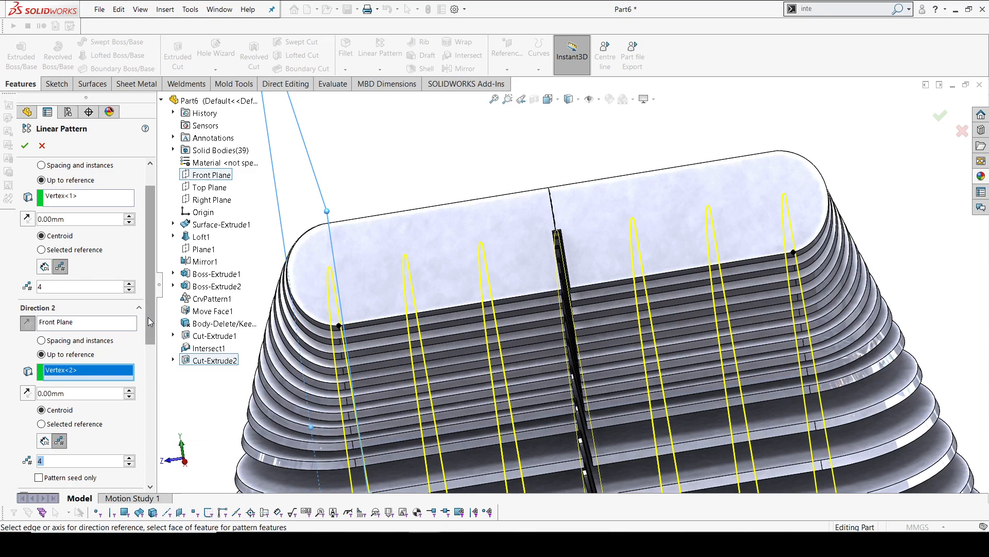
left_click_drag(147, 317, 156, 373)
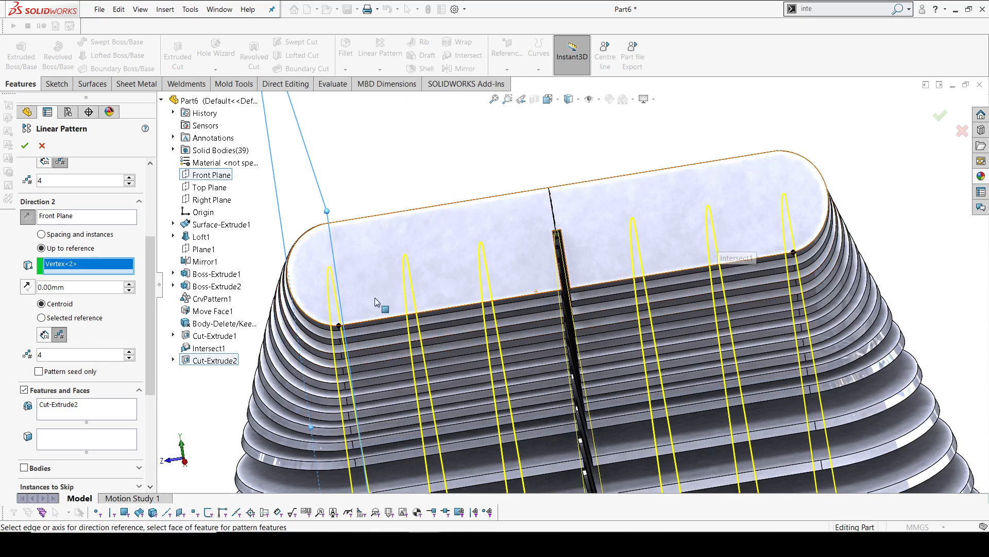
left_click(58, 373)
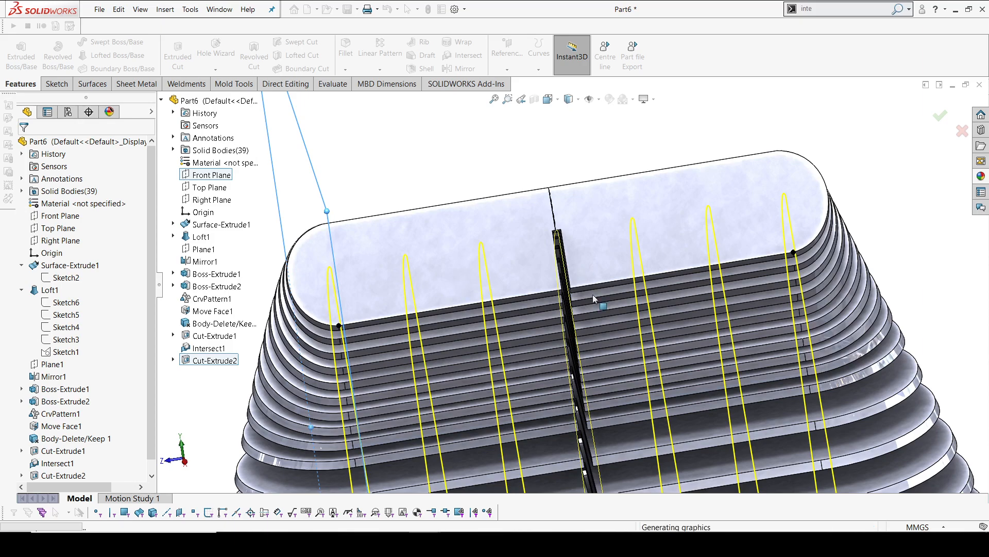
scroll(669, 301, "up", 6)
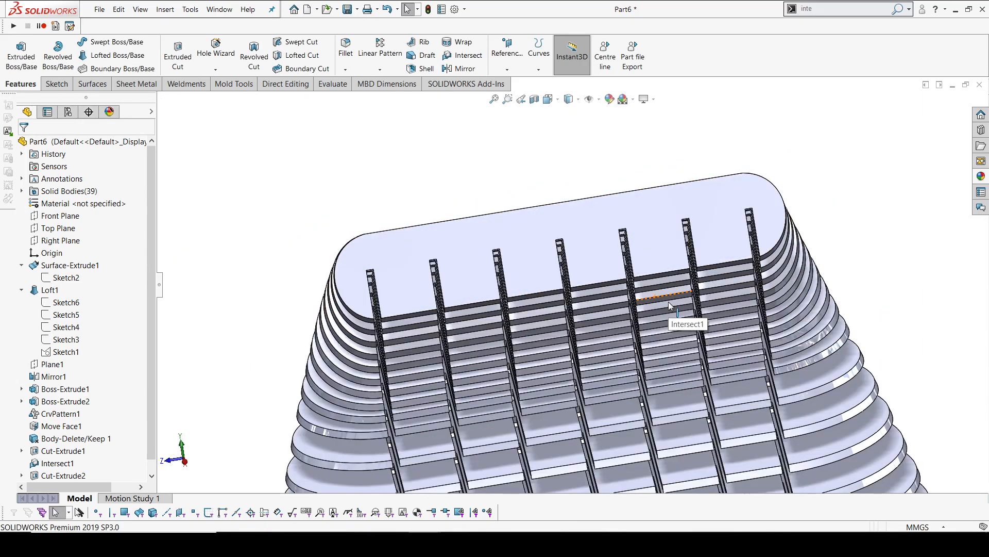
middle_click_drag(597, 333, 615, 258)
scroll(572, 271, "down", 1)
scroll(24, 401, "down", 1)
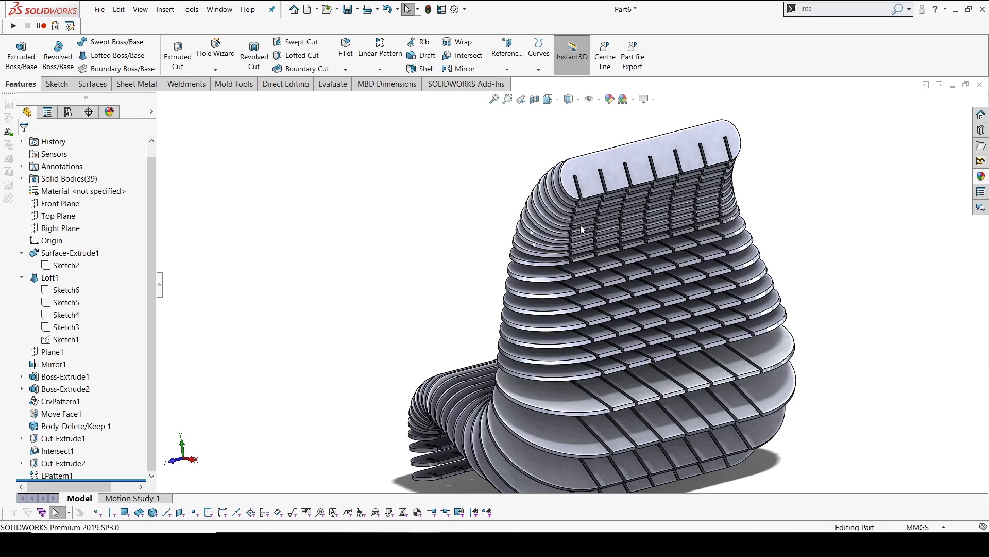
Start a sketch on Plane1 viewed face-on and convert the chair's side profile from Sketch1 into it
left_click(52, 351)
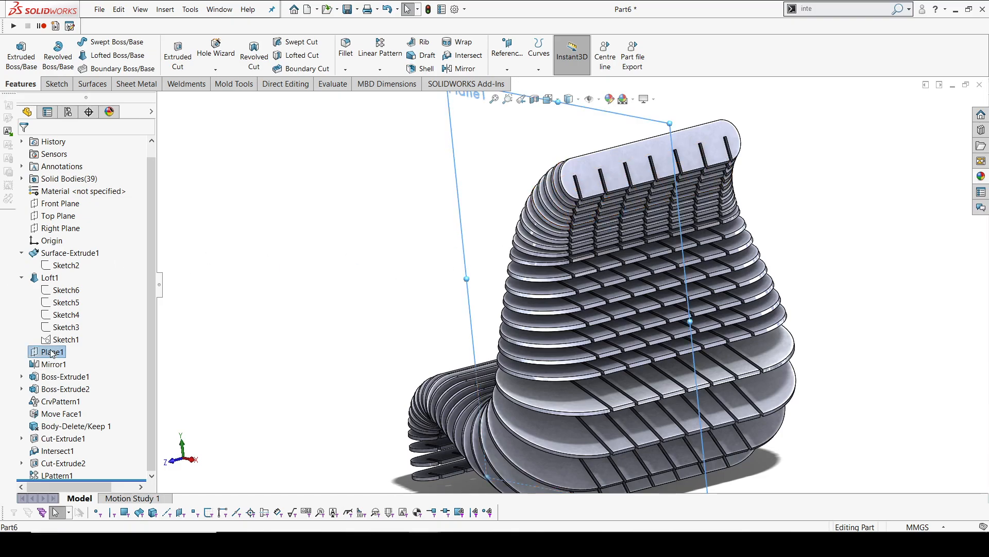
left_click(58, 342)
key("space")
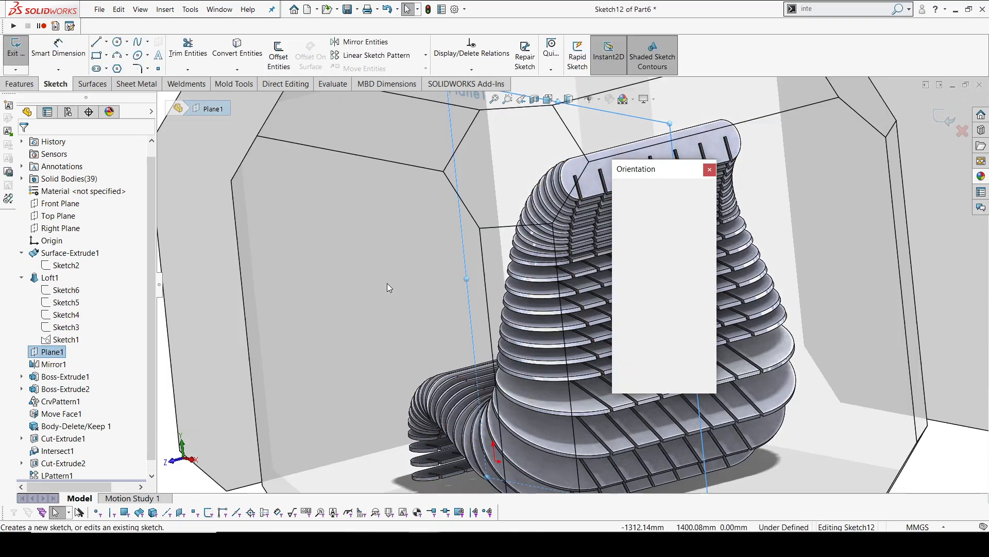
left_click(348, 325)
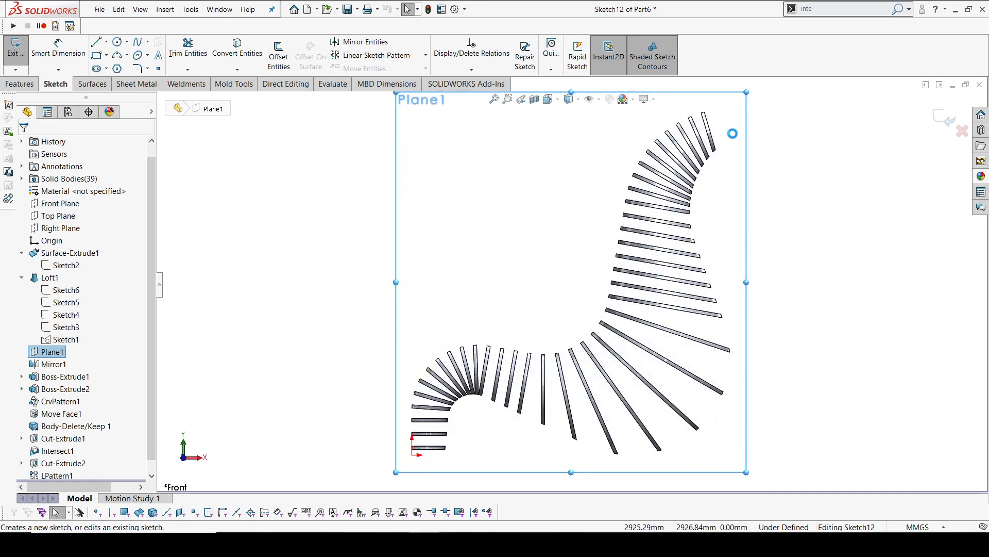
scroll(735, 135, "down", 4)
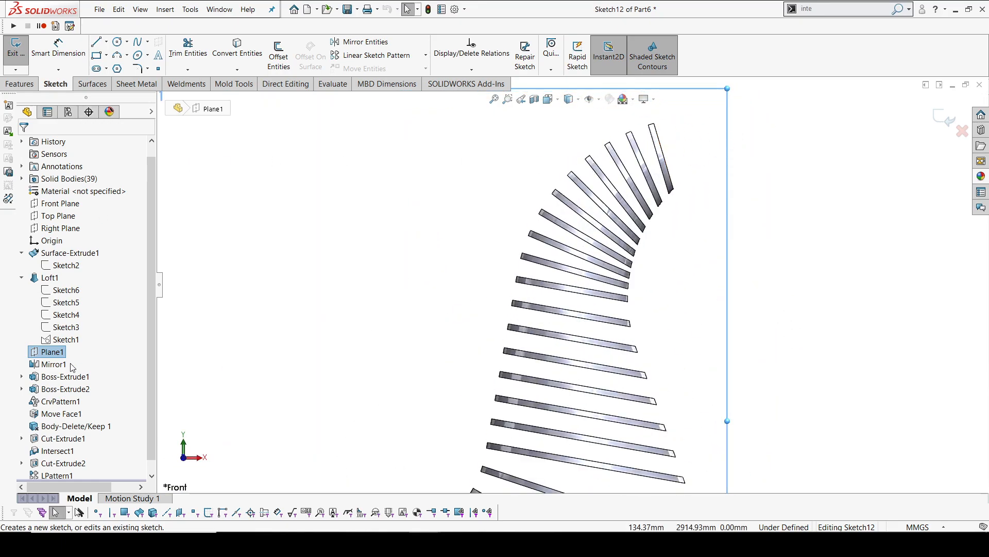
left_click(66, 339)
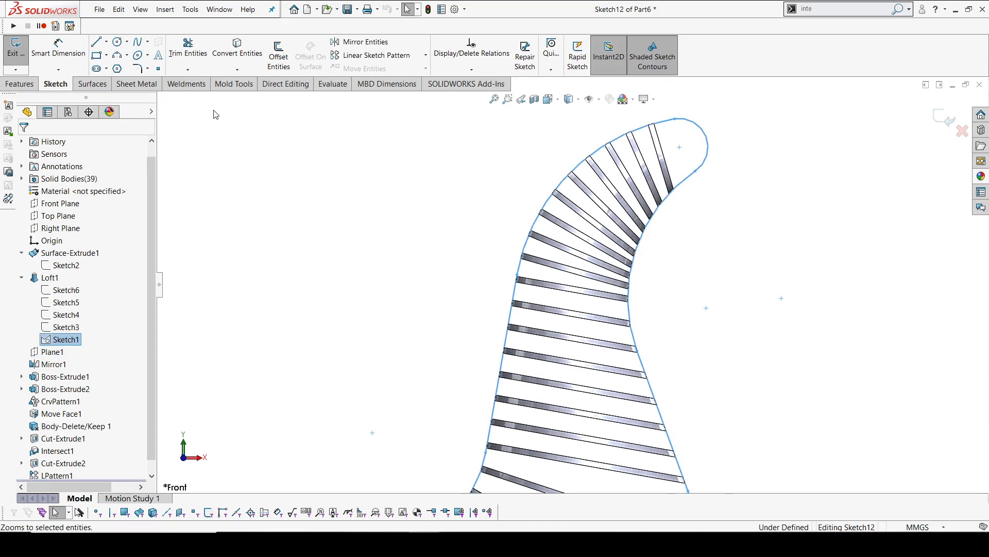
left_click(237, 49)
Close the converted profile with a horizontal line from the origin to the open endpoint at the foot of the front leg
scroll(428, 246, "up", 3)
scroll(486, 283, "down", 6)
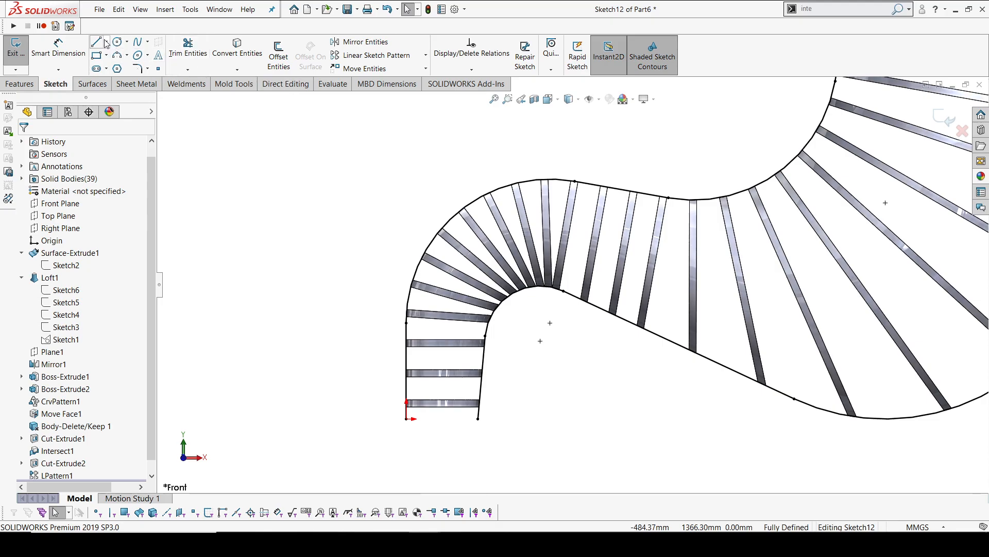
left_click(406, 418)
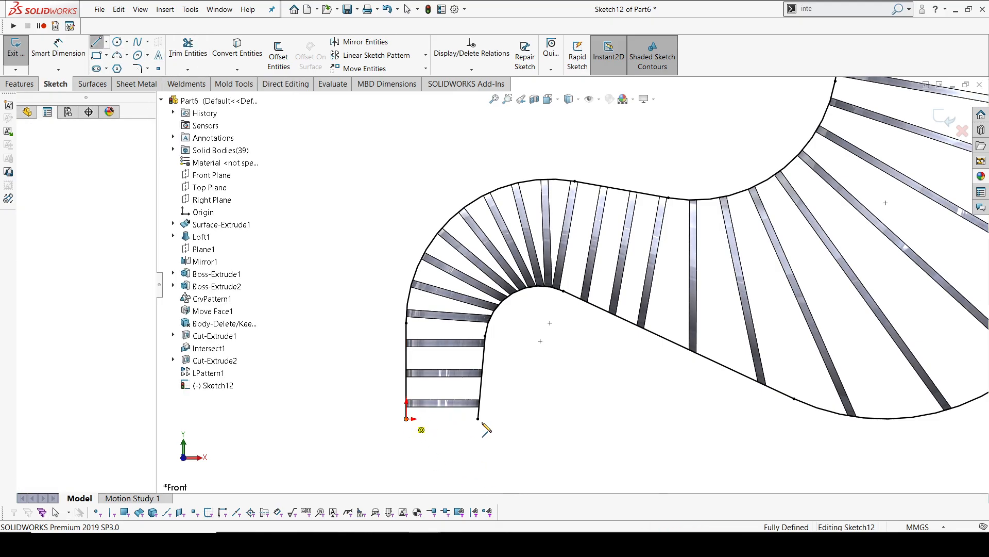
left_click(478, 418)
key("Escape")
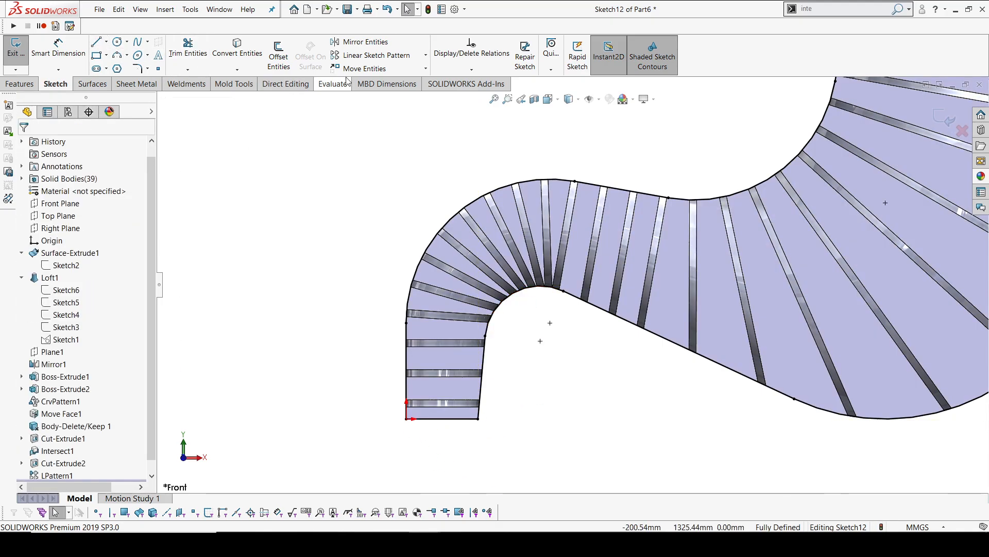
Offset the whole closed profile chain 10 mm inward
left_click(279, 56)
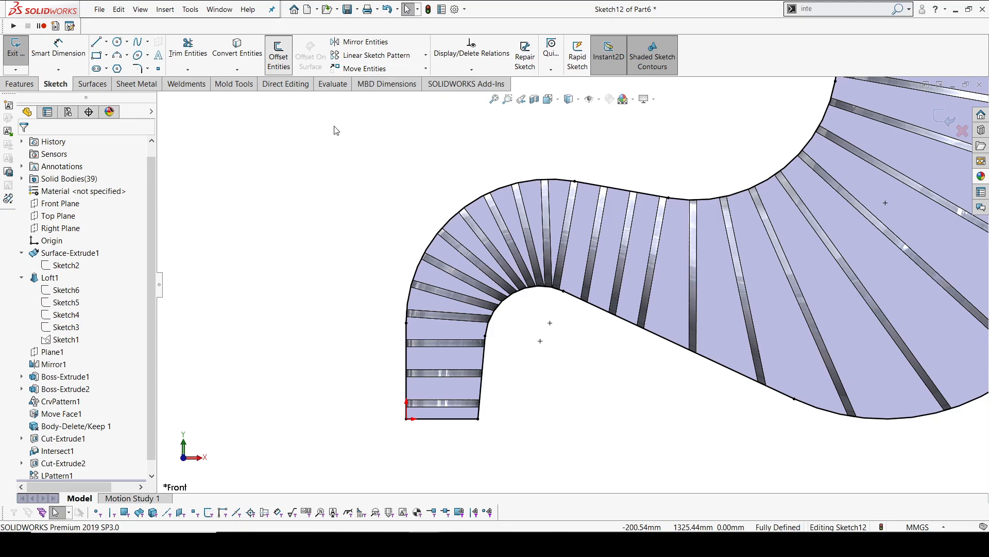
left_click(501, 189)
left_click(44, 210)
type("10")
key("Return")
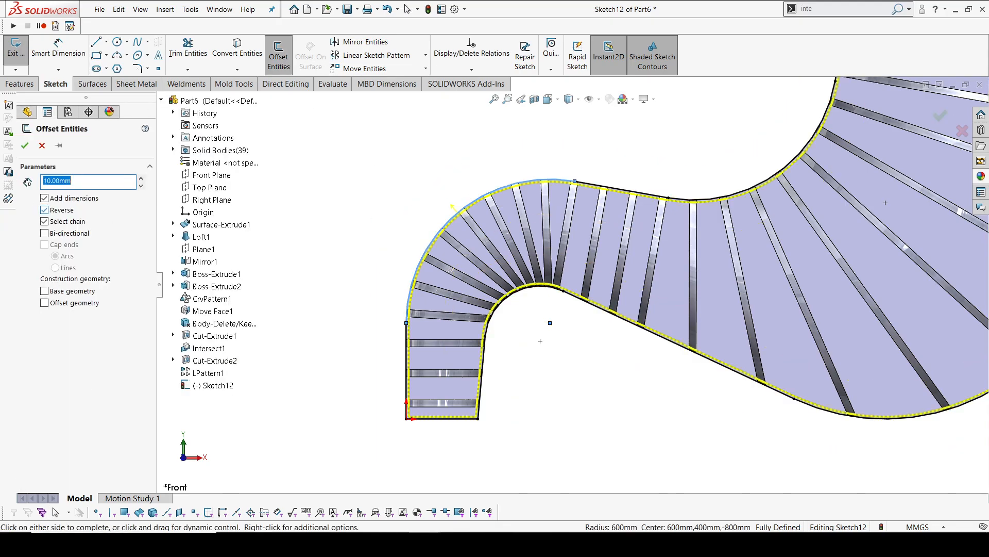
left_click(24, 146)
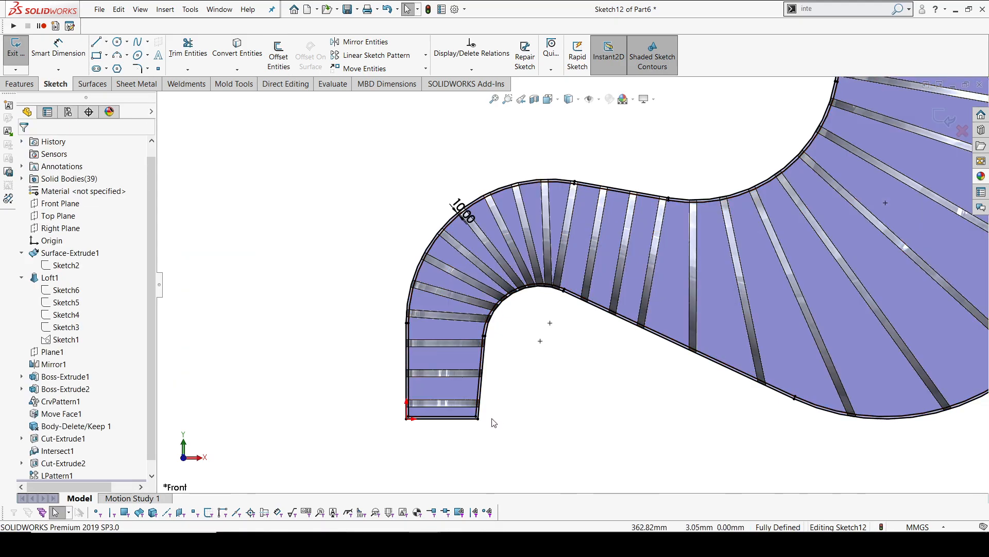
Select the complete outer profile chain and convert it to construction geometry
left_click(473, 419)
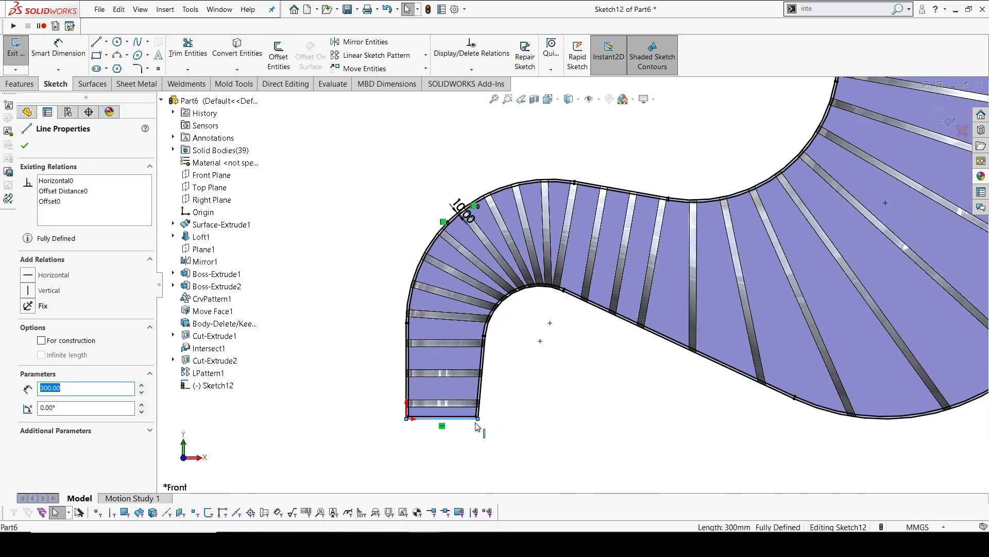
right_click(473, 419)
left_click(515, 364)
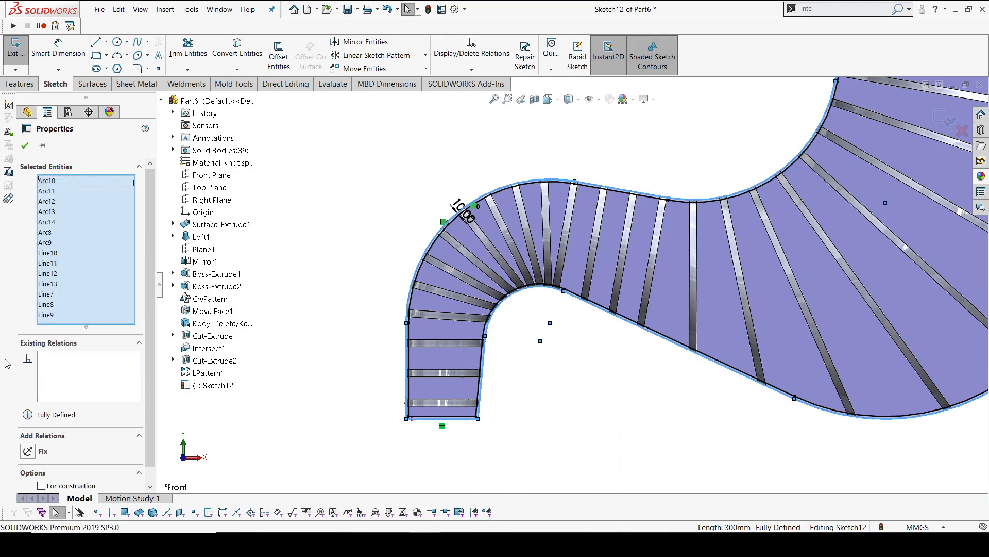
left_click(45, 486)
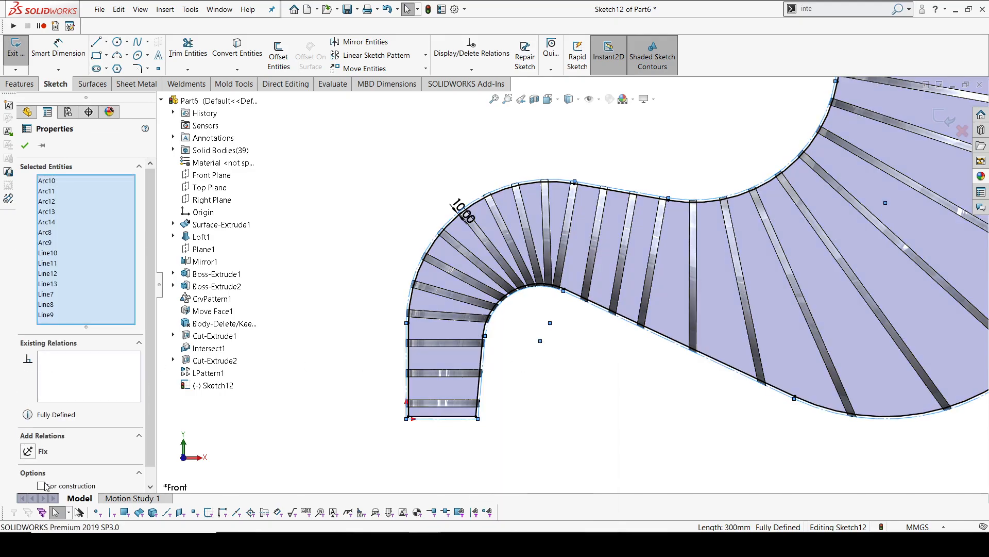
left_click(24, 147)
Extrude the inner offset profile Mid Plane to 30 mm as a separate body, without merging the result
scroll(547, 183, "up", 8)
middle_click_drag(708, 142, 663, 205)
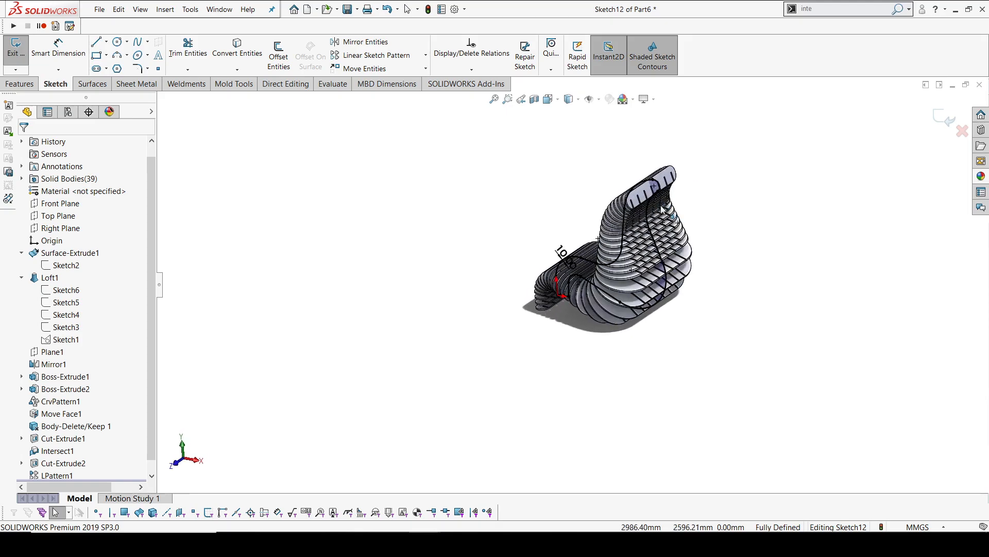
scroll(662, 204, "down", 10)
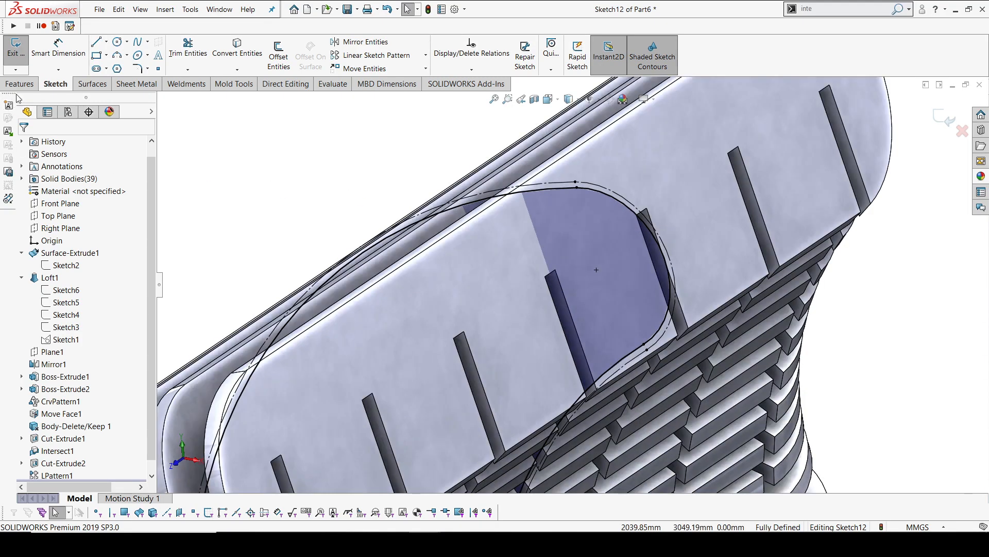
left_click(19, 84)
left_click(22, 52)
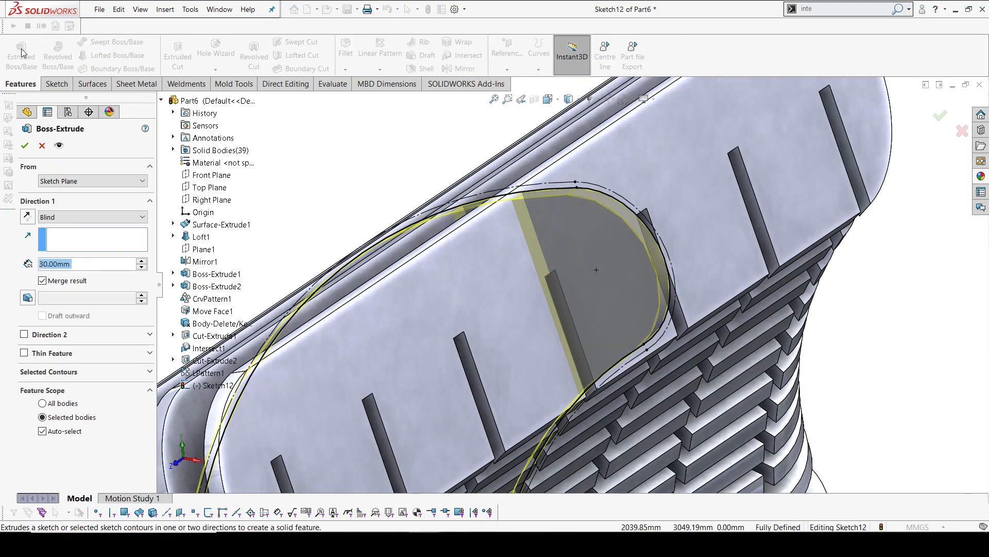
left_click(65, 218)
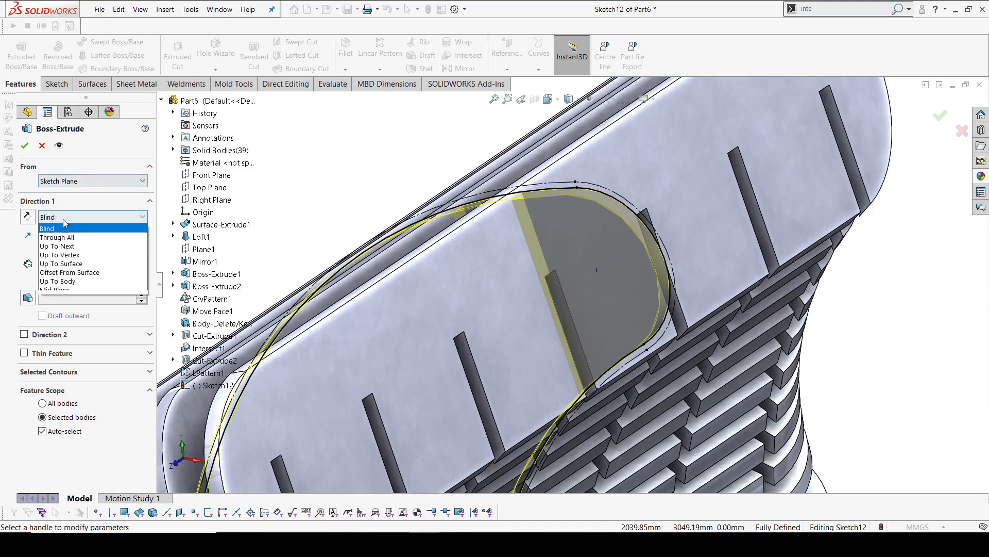
left_click(60, 290)
middle_click_drag(610, 271, 578, 254)
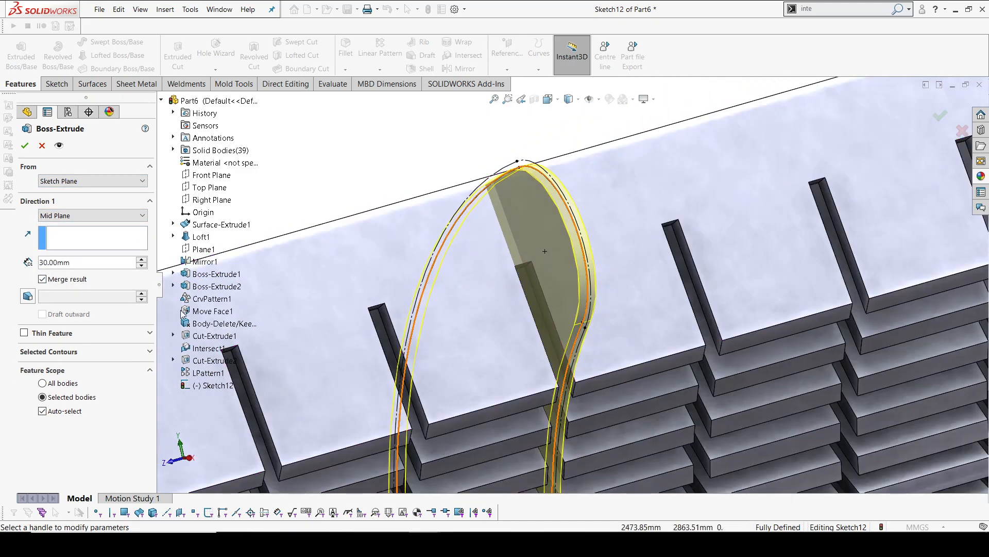
left_click(43, 279)
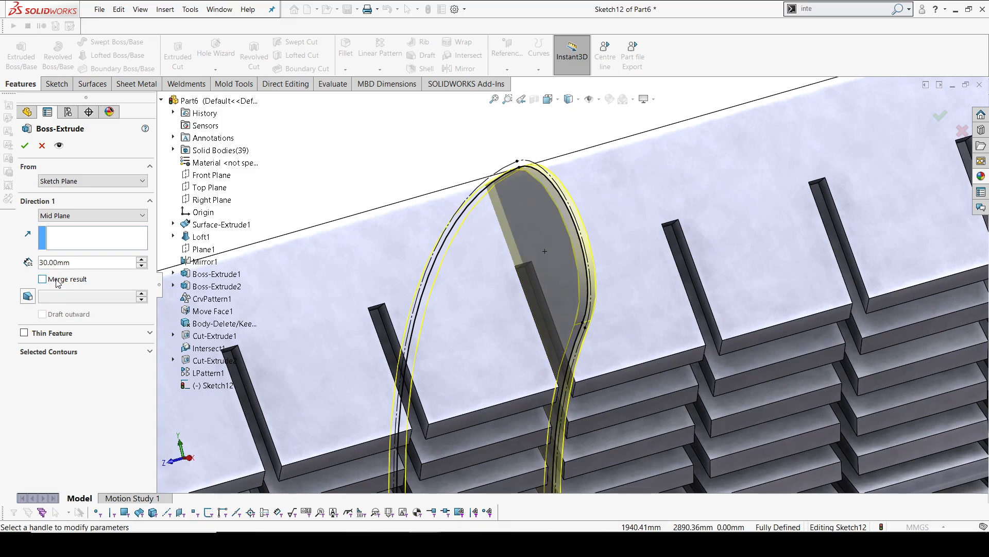
left_click(24, 147)
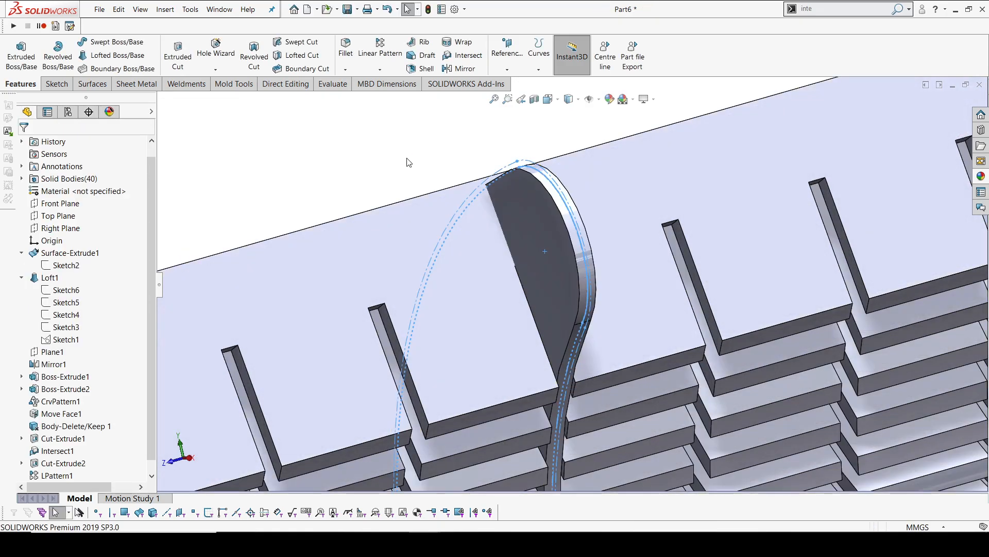
Examine how the extruded central rib fits into the slots of the topmost backrest slats
scroll(416, 208, "up", 5)
scroll(414, 208, "up", 4)
mouse_move(418, 226)
middle_mouse_down()
mouse_move(462, 269)
mouse_move(431, 237)
middle_mouse_up()
scroll(107, 419, "down", 1)
scroll(572, 276, "up", 2)
scroll(531, 288, "down", 4)
middle_click_drag(528, 251, 538, 273)
scroll(554, 219, "down", 2)
scroll(557, 219, "up", 1)
scroll(573, 236, "down", 4)
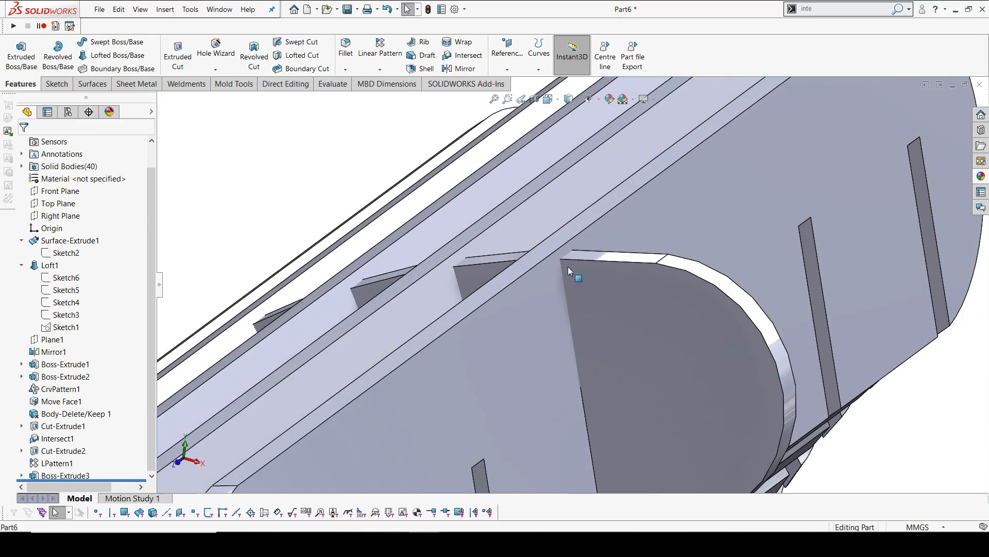
scroll(510, 335, "up", 3)
scroll(589, 287, "down", 2)
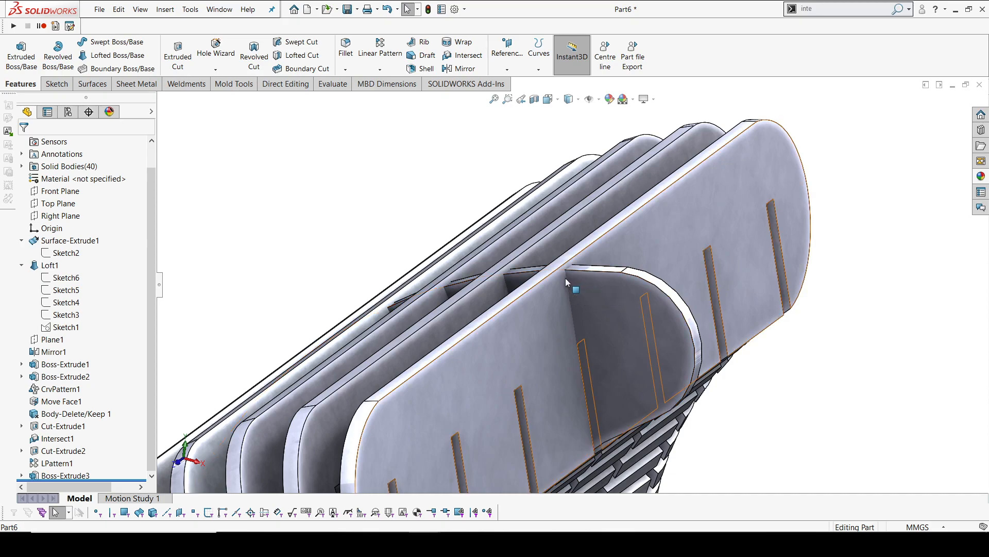
scroll(565, 279, "up", 3)
middle_click_drag(509, 261, 15, 510)
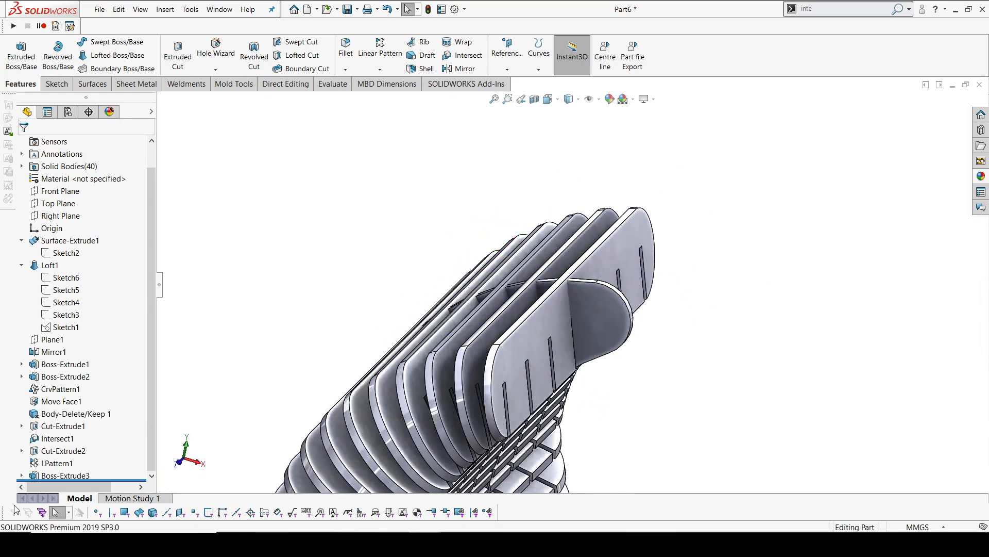
Roll the model history back to just before the central rib's extrusion
left_click(50, 475)
left_click(353, 166)
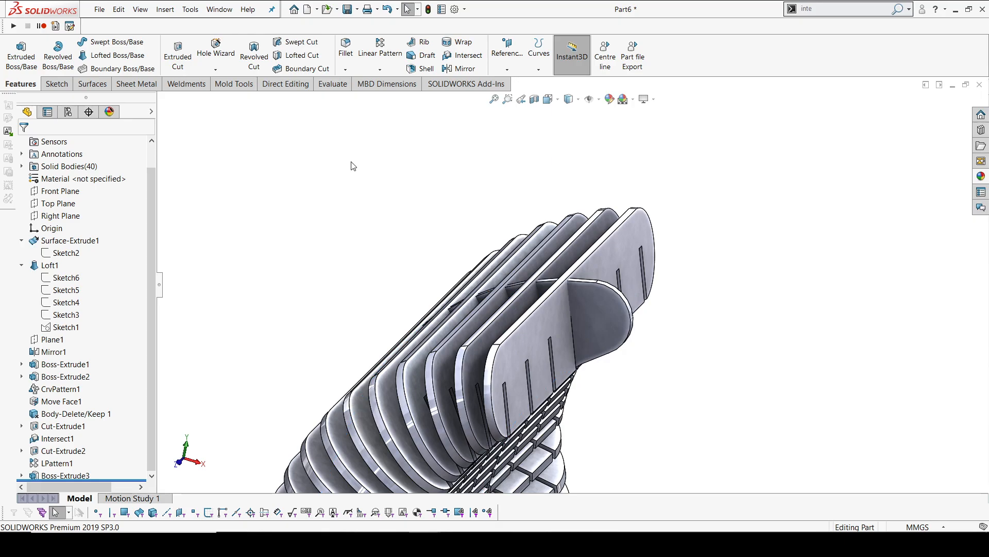
left_click_drag(103, 480, 105, 471)
Make one copy of all the slat bodies in place with Move/Copy Body, without translation or rotation
left_click(270, 87)
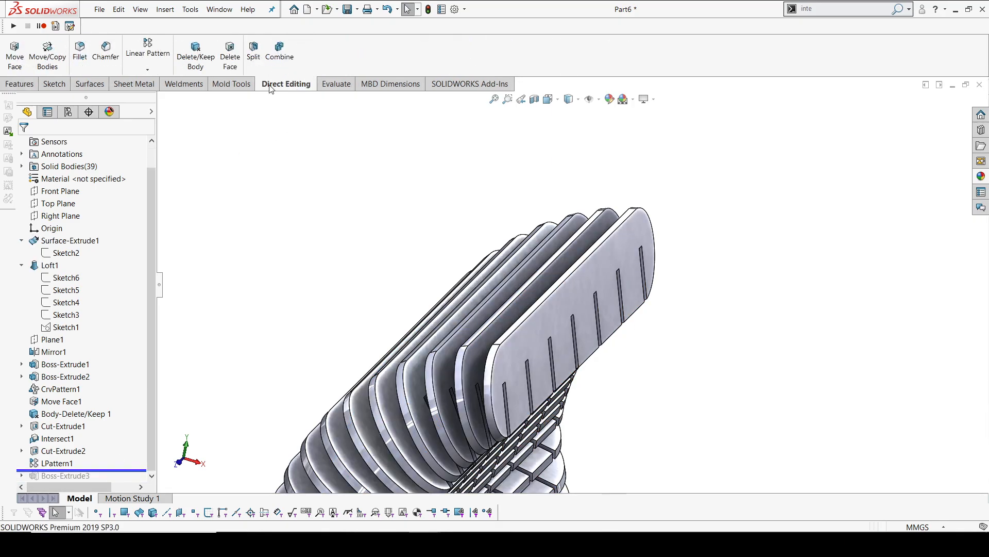
left_click(47, 51)
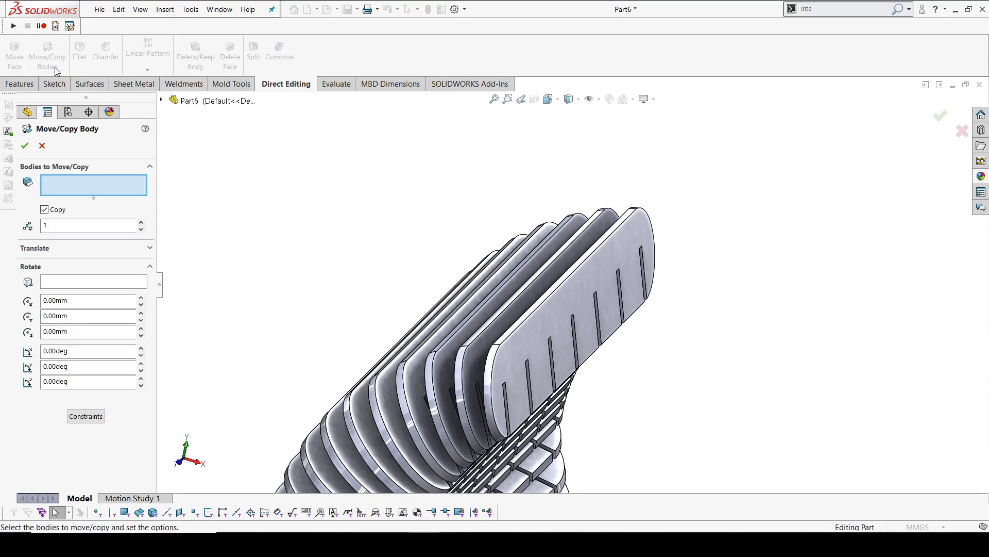
scroll(344, 250, "up", 10)
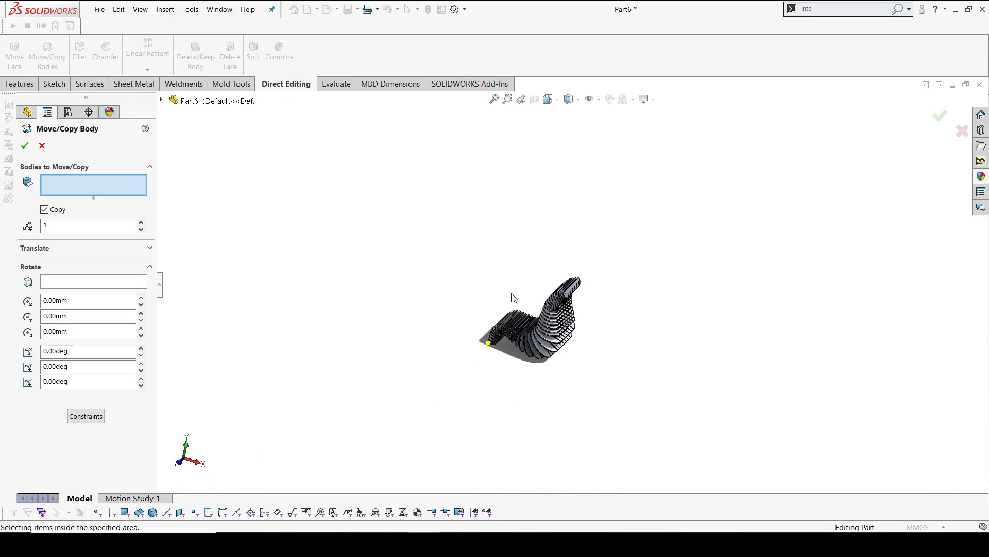
left_click_drag(457, 231, 837, 469)
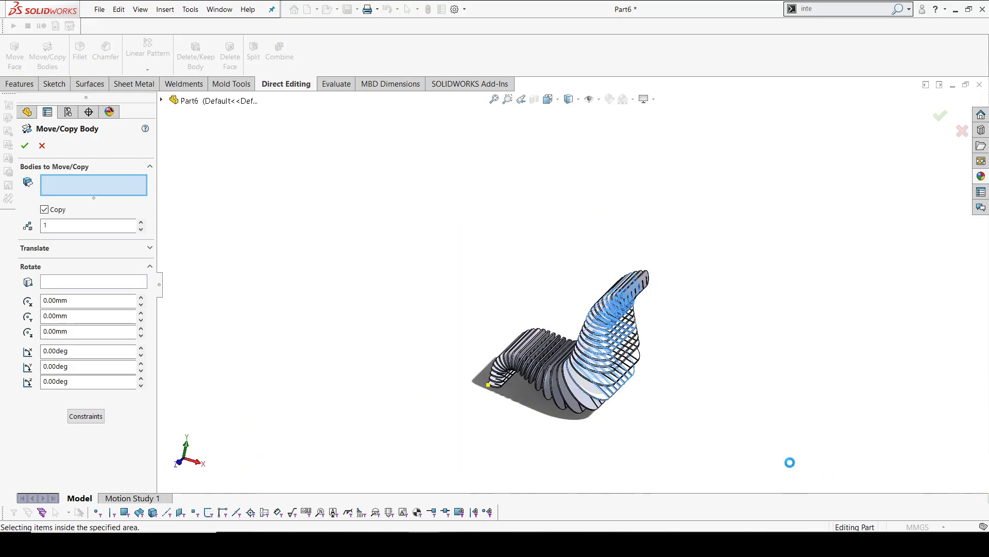
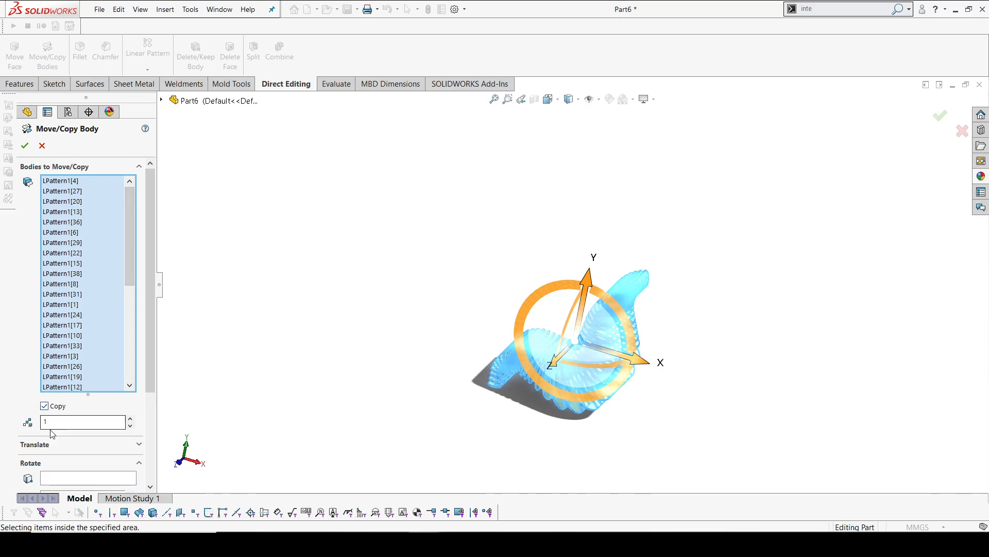
left_click(25, 146)
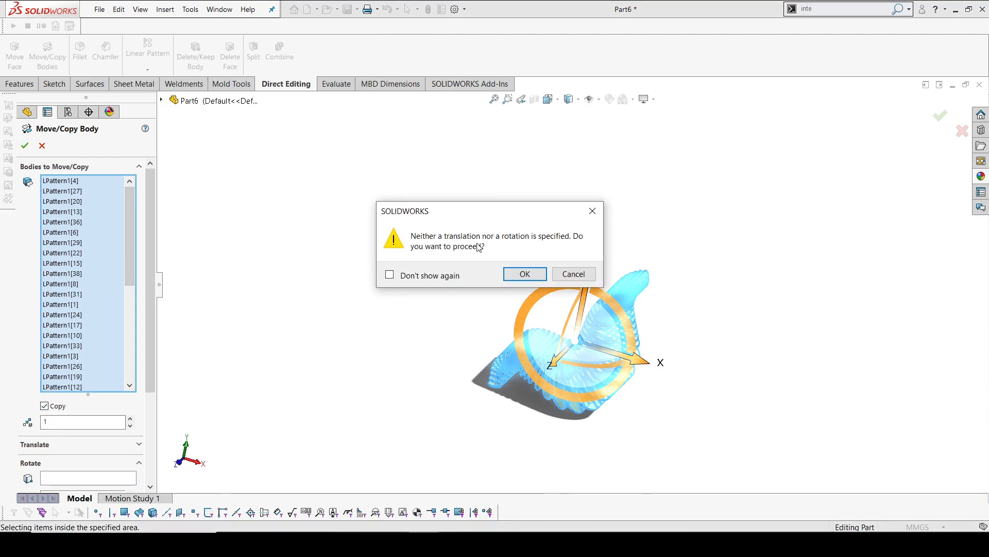
left_click(523, 274)
Suppress the slat body-copy feature and roll the history forward past the rib extrusion
scroll(105, 384, "down", 1)
mouse_move(110, 469)
left_mouse_down()
mouse_move(111, 495)
mouse_move(107, 479)
left_mouse_up()
left_click(81, 464)
left_click(108, 437)
left_click_drag(129, 468, 129, 479)
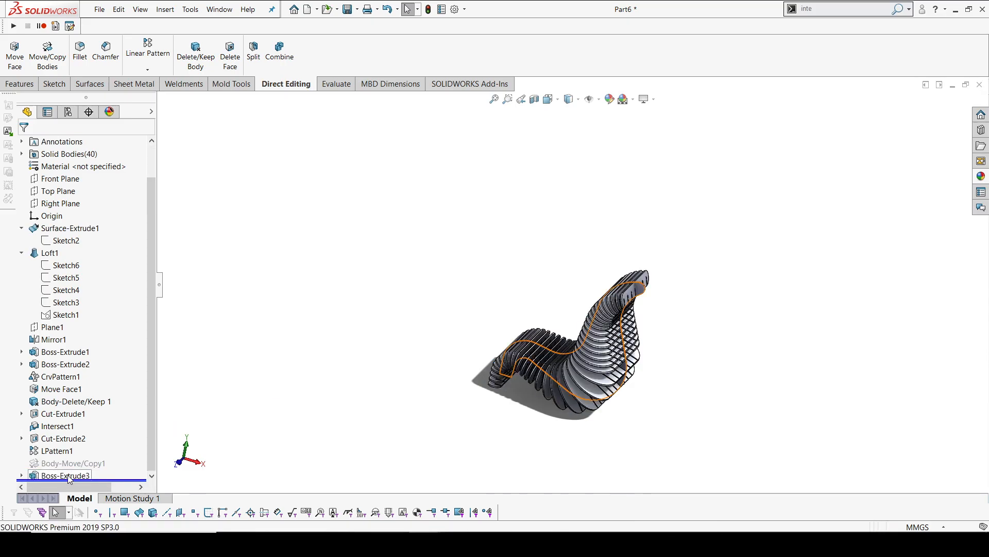
Set up a Combine Subtract with the central rib as main body and the two topmost backrest slats as bodies to combine
scroll(611, 274, "down", 10)
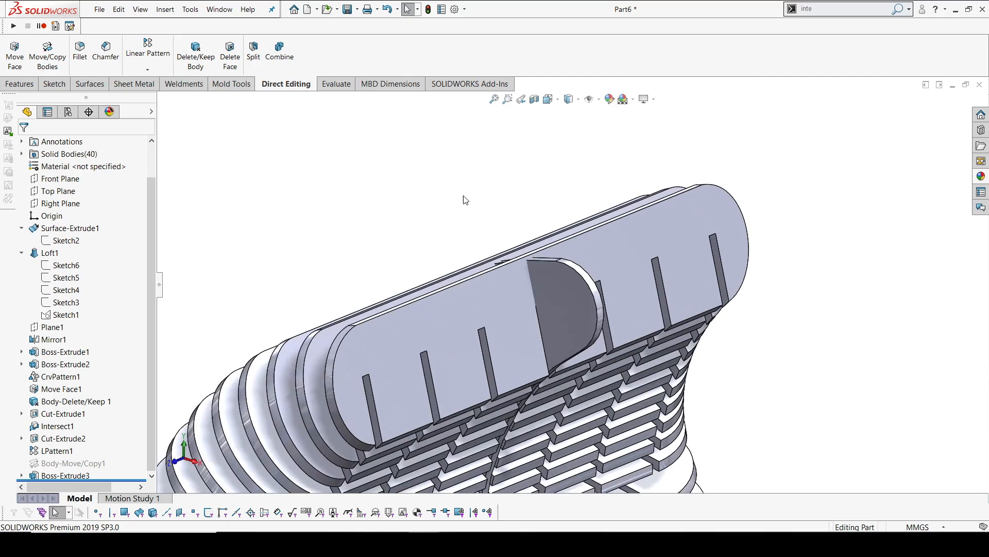
left_click(279, 52)
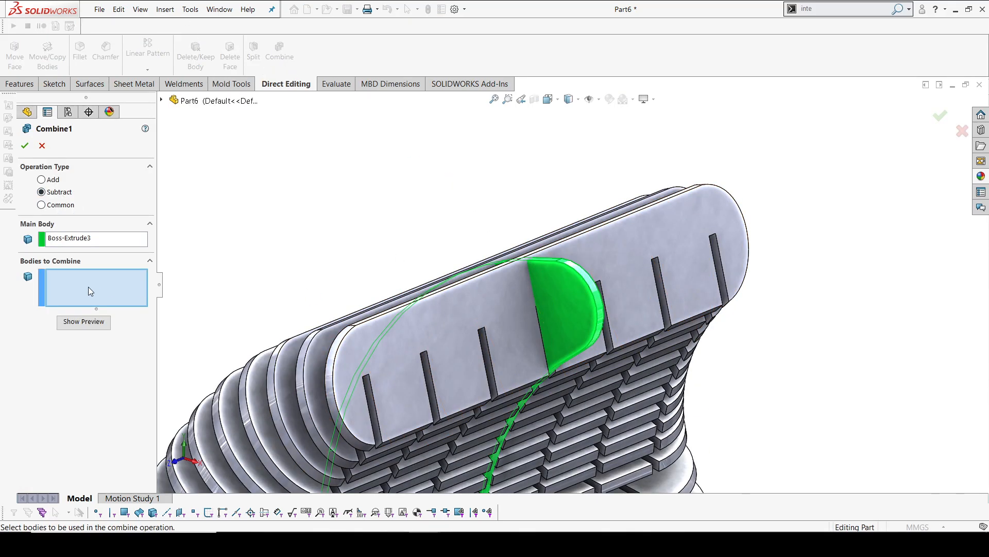
middle_click_drag(450, 297, 474, 311)
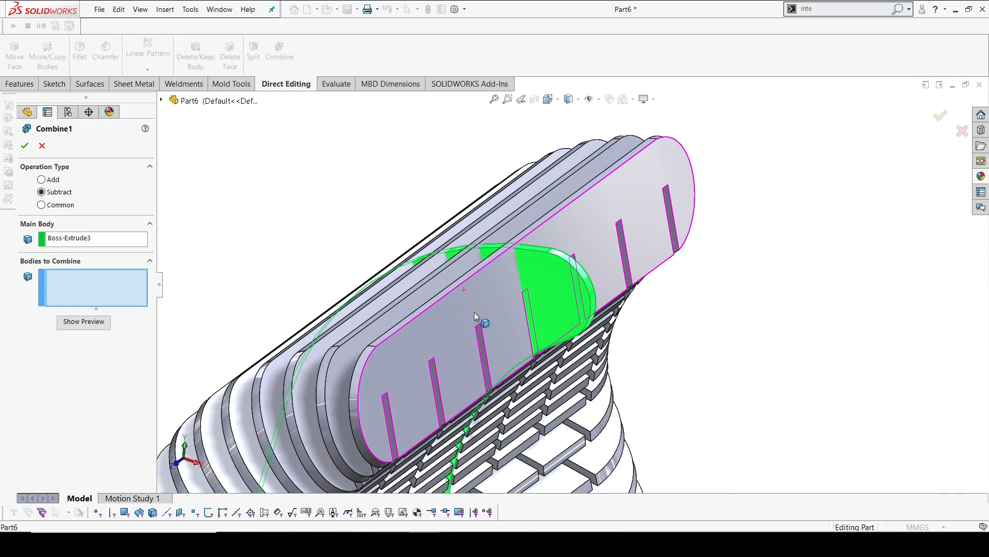
left_click(431, 285)
left_click(393, 289)
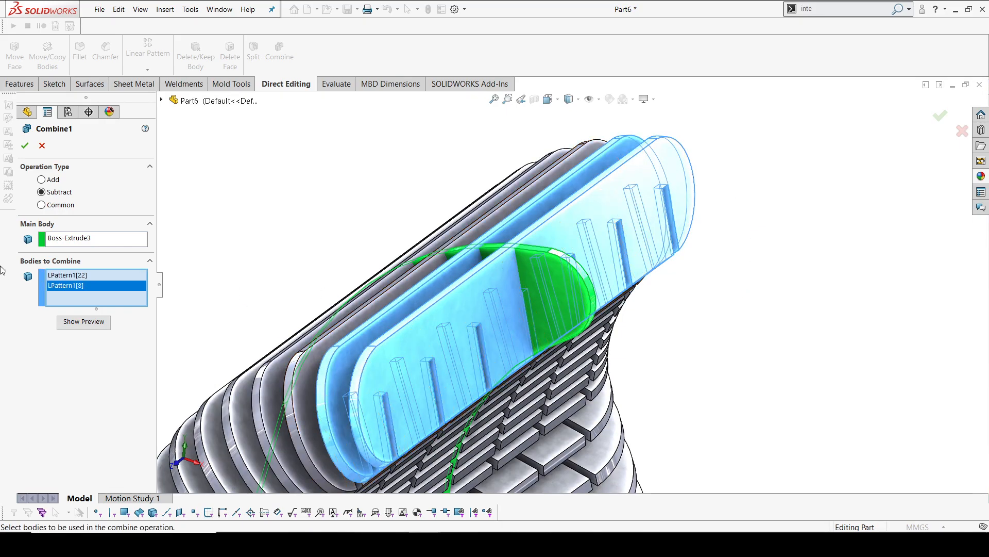
Clear both the bodies to combine and the main body from the Combine Subtract selections
right_click(60, 289)
left_click(90, 292)
left_click(75, 240)
right_click(75, 239)
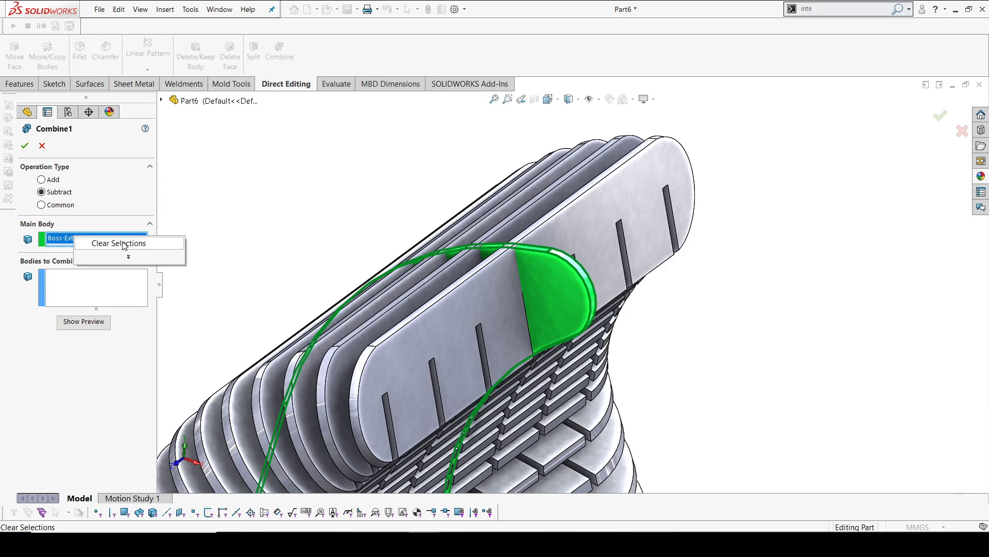
left_click(105, 244)
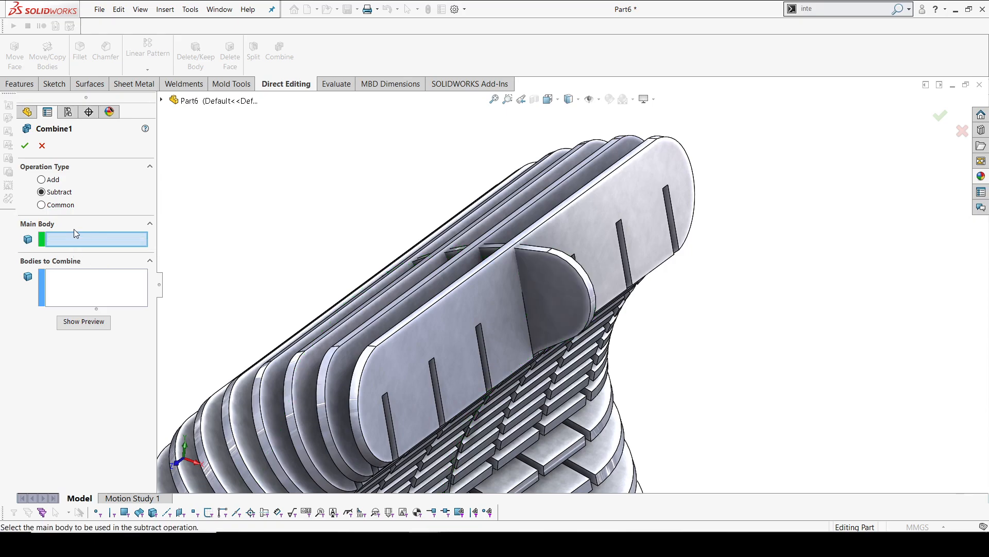
Subtract all slat bodies from the central rib, with the rib as the main body
left_click(73, 279)
key("ctrl+a")
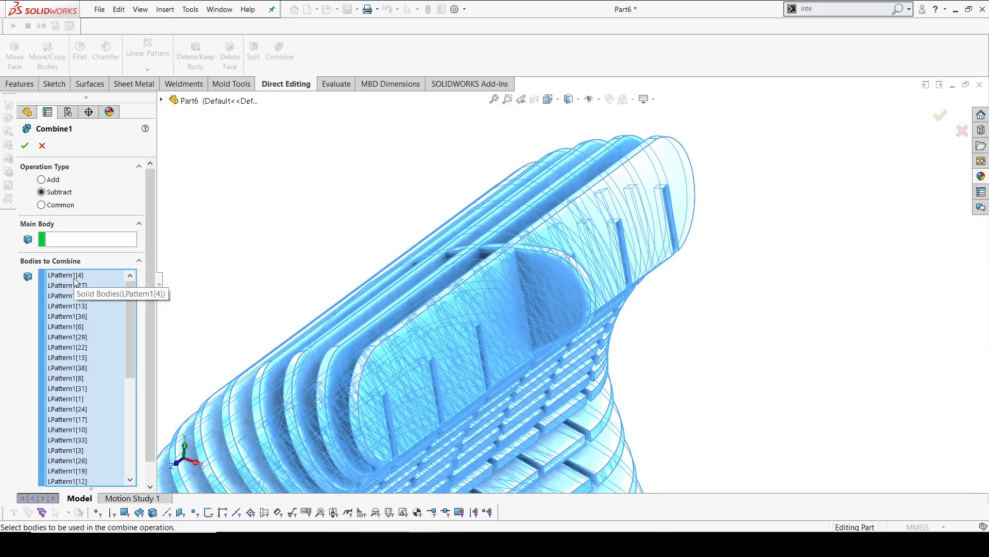
left_click(85, 246)
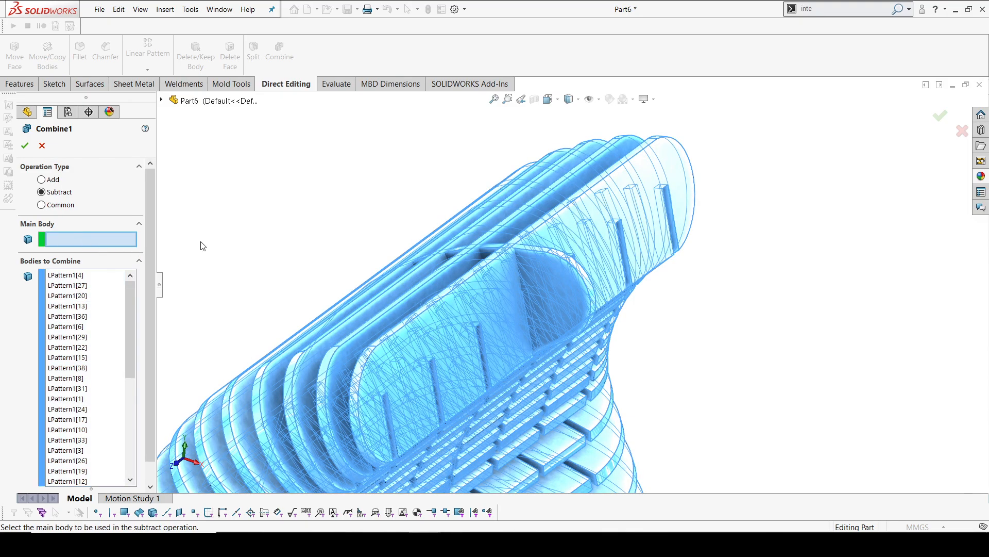
left_click(546, 268)
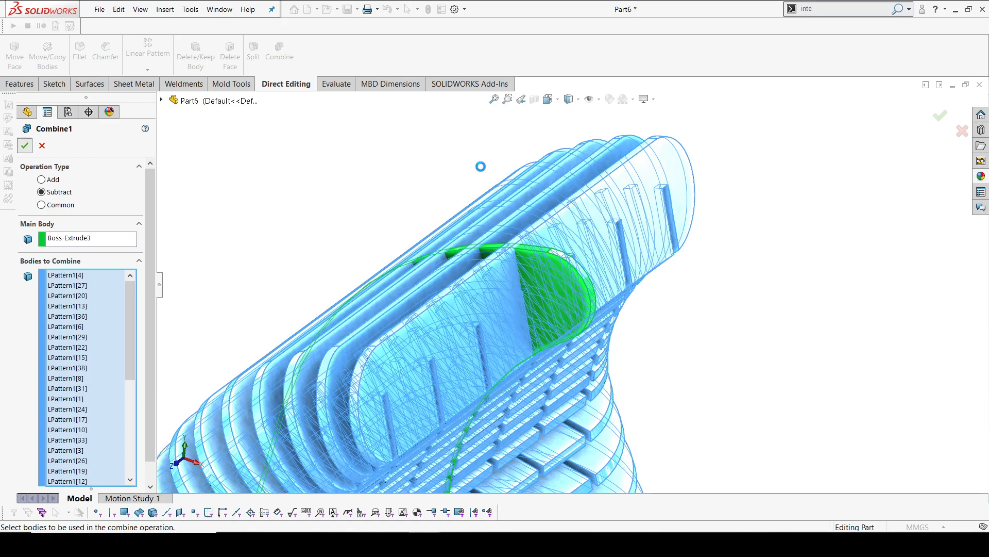
Unsuppress the body-copy feature that duplicates the slats
scroll(457, 249, "up", 7)
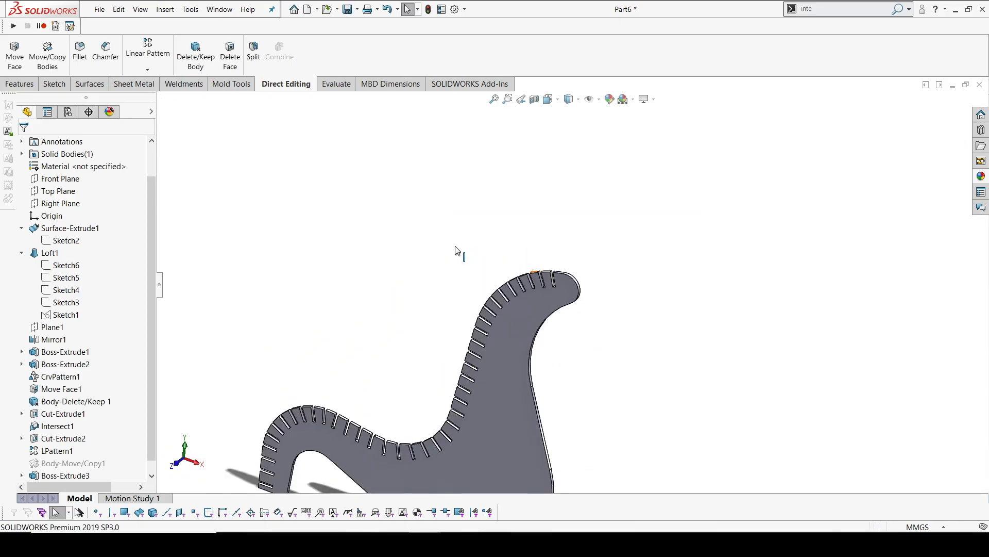
scroll(531, 358, "down", 6)
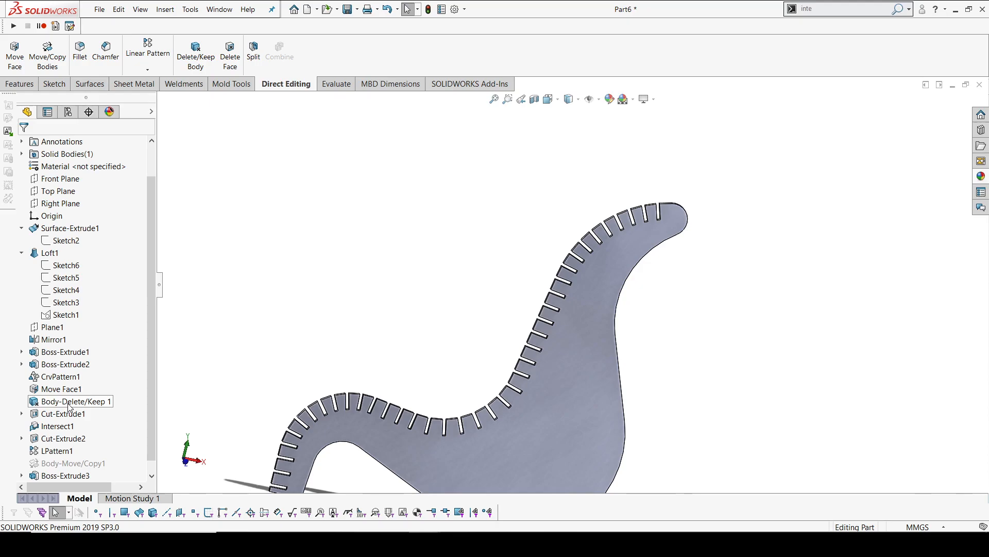
left_click(72, 462)
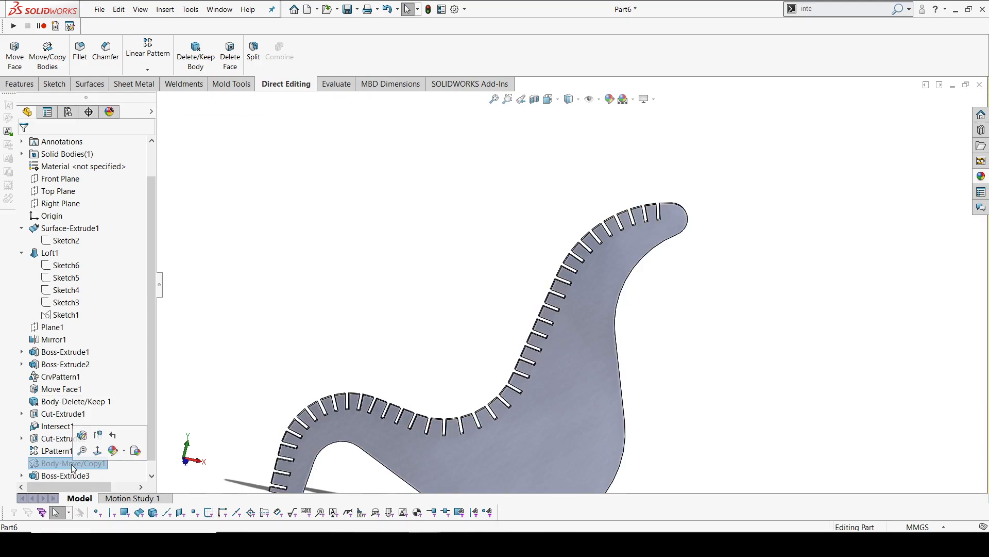
left_click(96, 435)
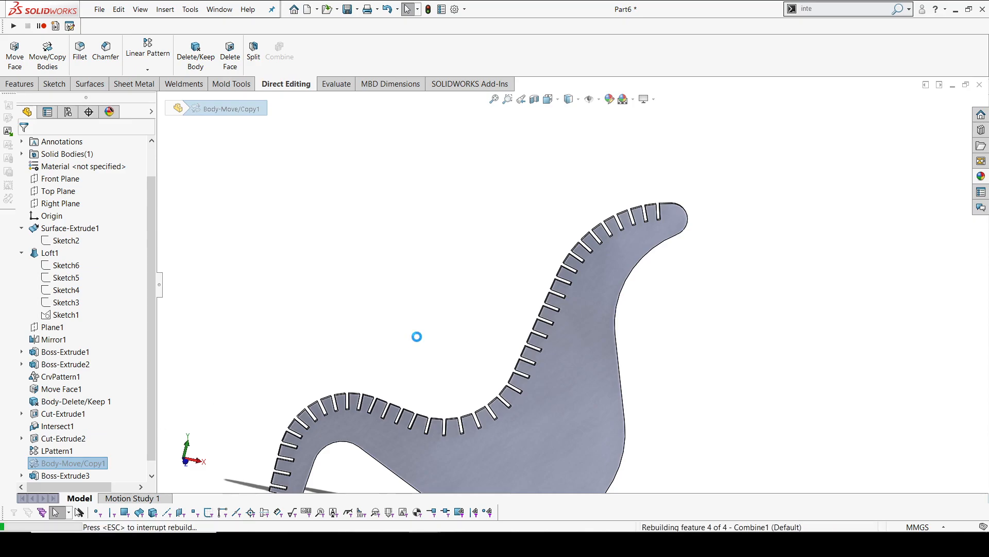
Examine how the notched central rib interlocks with the slats at the top of the backrest
middle_click_drag(666, 282, 779, 207)
scroll(779, 207, "down", 10)
scroll(464, 317, "down", 5)
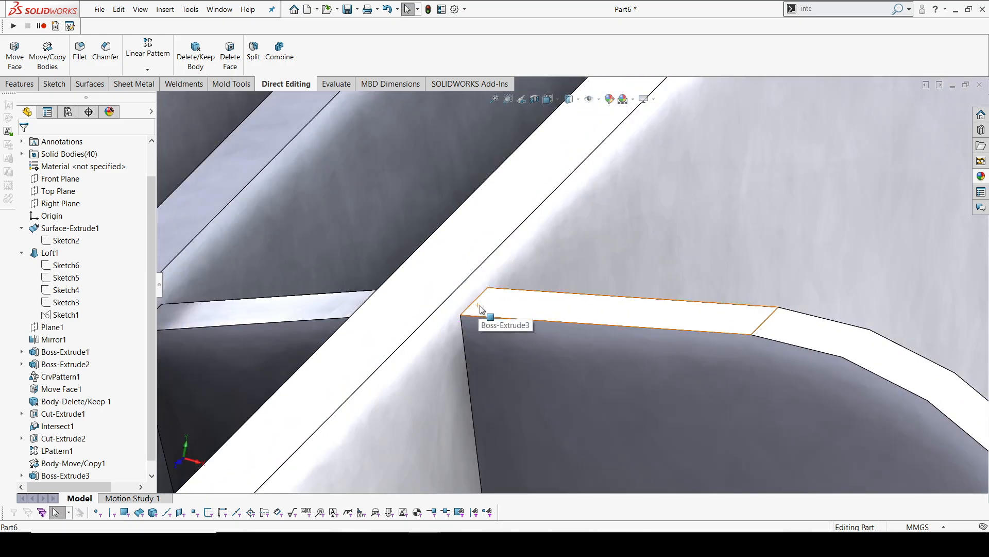
scroll(482, 312, "up", 5)
middle_click_drag(484, 314, 512, 239)
scroll(533, 308, "up", 9)
scroll(574, 330, "down", 5)
scroll(513, 240, "up", 8)
scroll(509, 283, "down", 3)
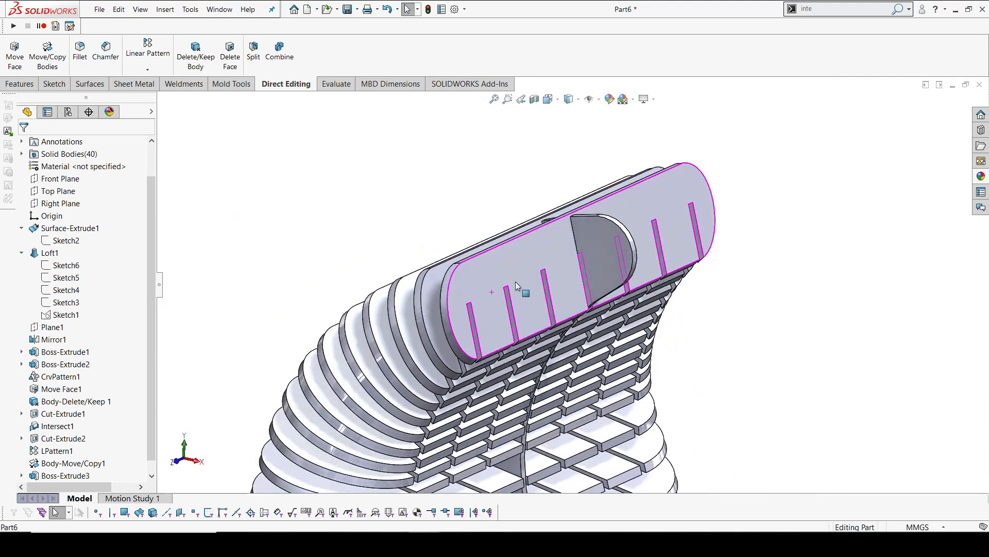
scroll(518, 292, "up", 4)
scroll(507, 336, "up", 3)
scroll(505, 336, "down", 8)
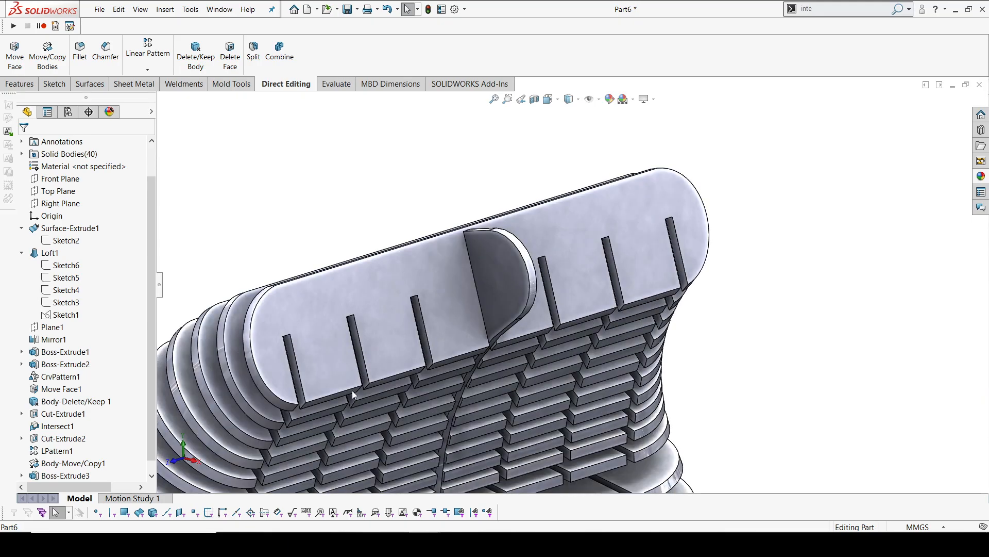
left_click(154, 50)
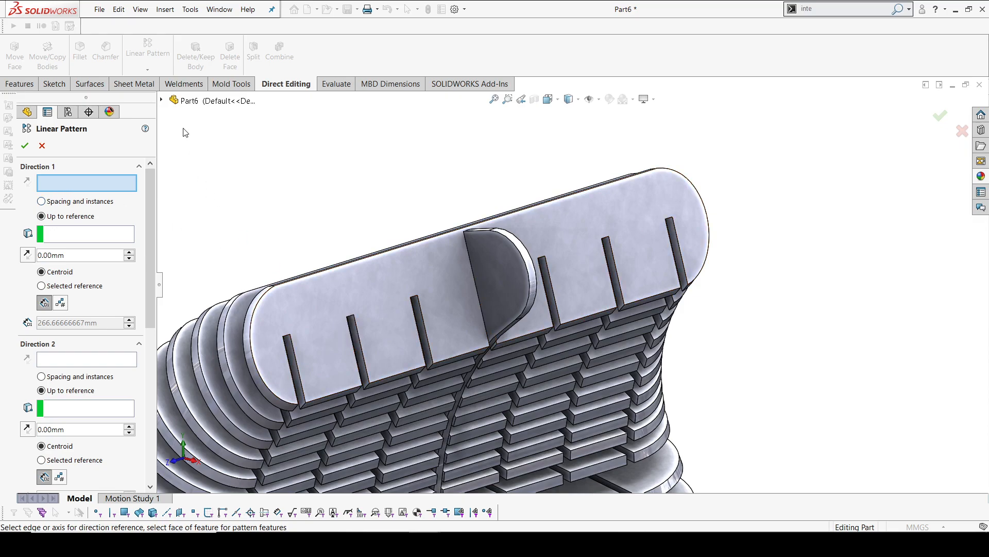
left_click(161, 100)
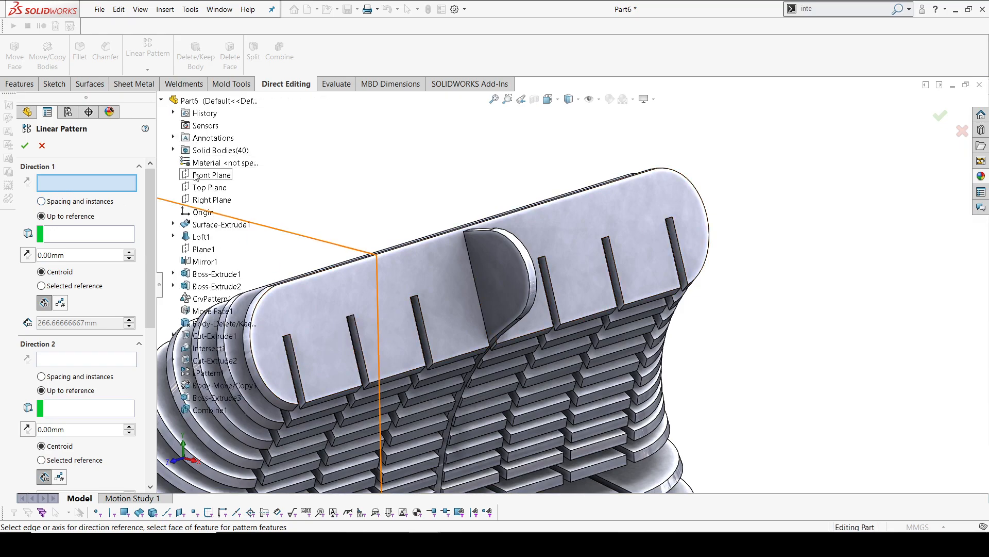
left_click(195, 177)
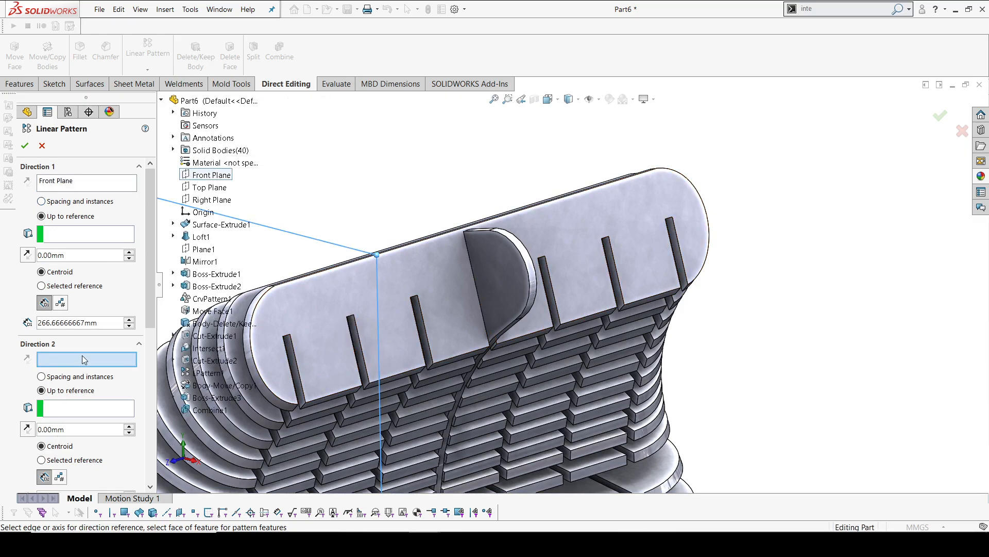
left_click(88, 238)
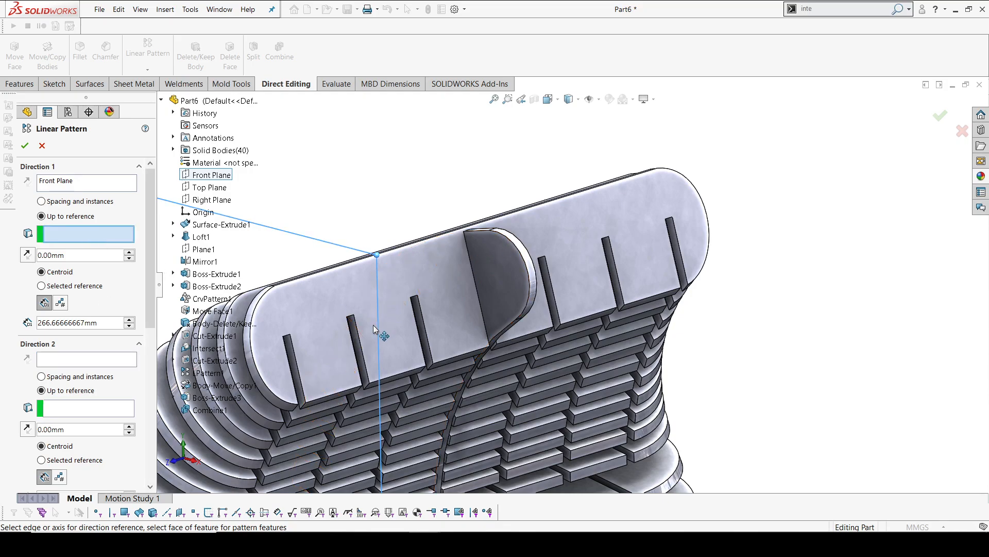
left_click(275, 285)
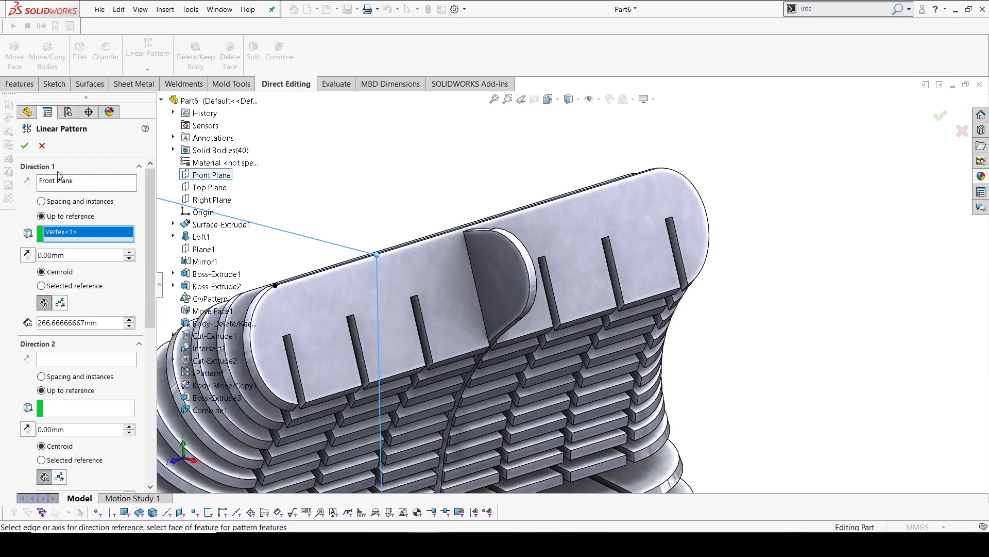
left_click(42, 146)
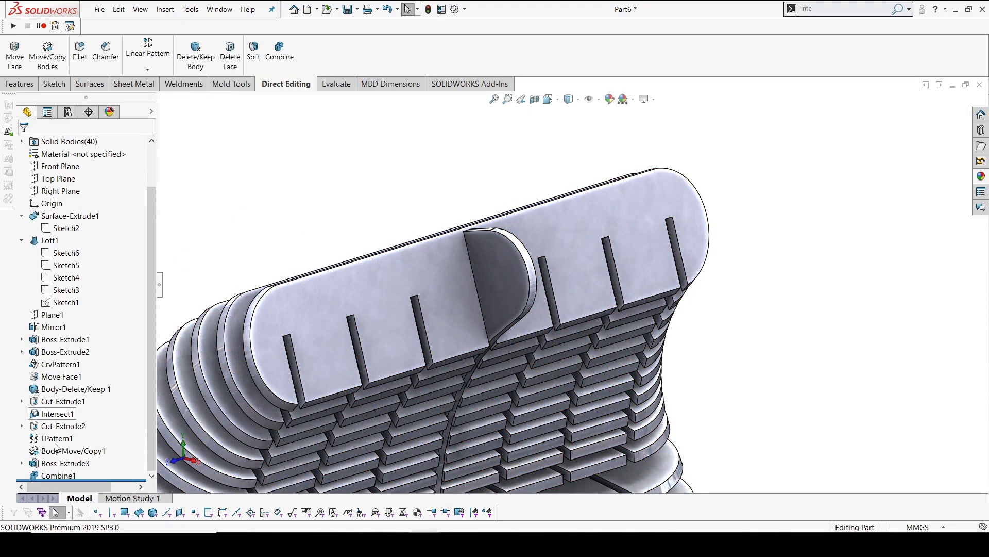
Edit the slot linear pattern, replacing direction 1's reference with the vertex where the topmost slat's upper edge meets its rounded end
left_click(62, 425)
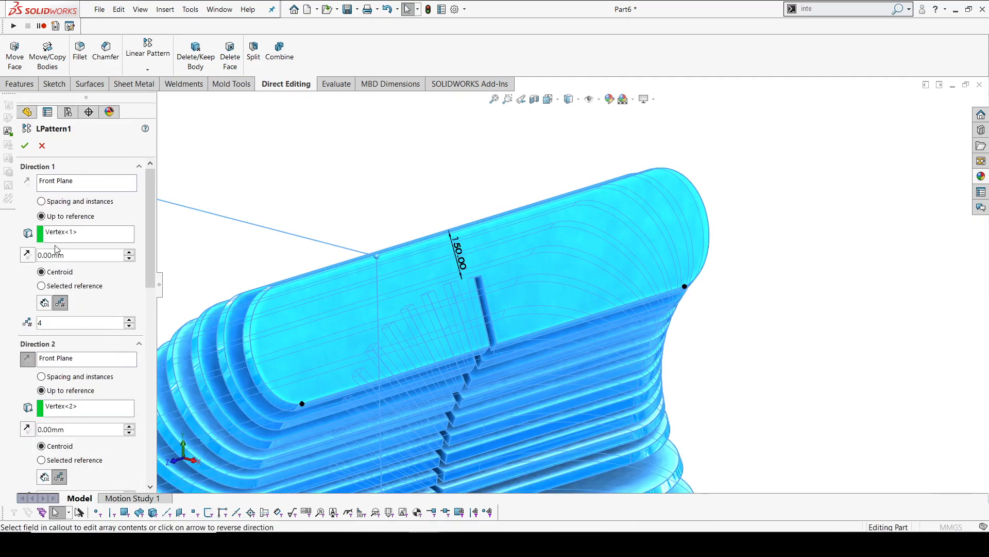
left_click(59, 232)
right_click(58, 233)
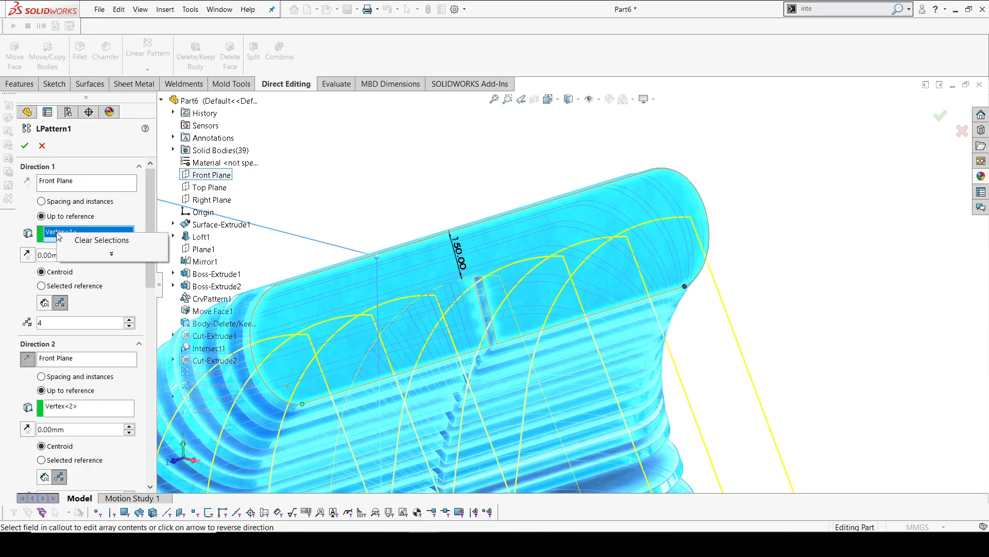
left_click(93, 240)
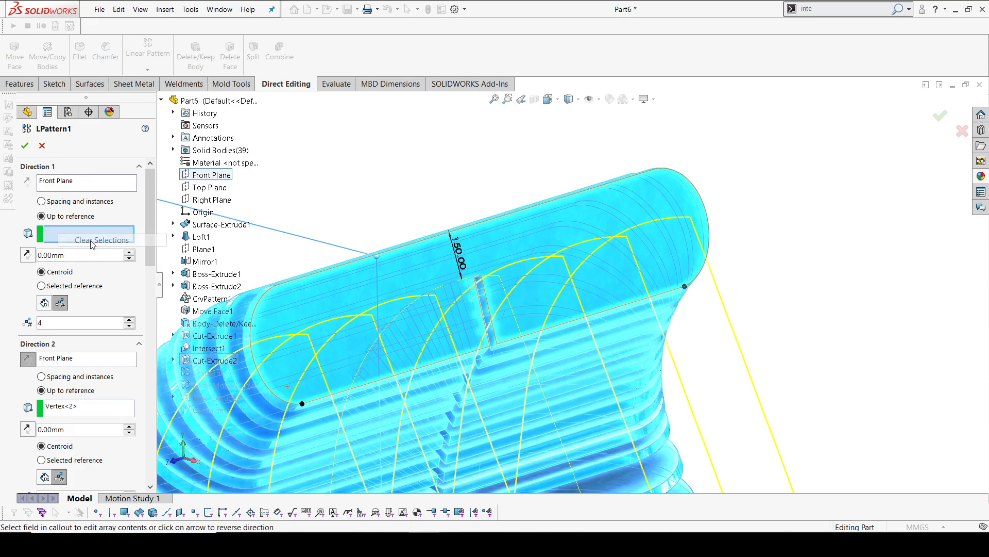
left_click(275, 286)
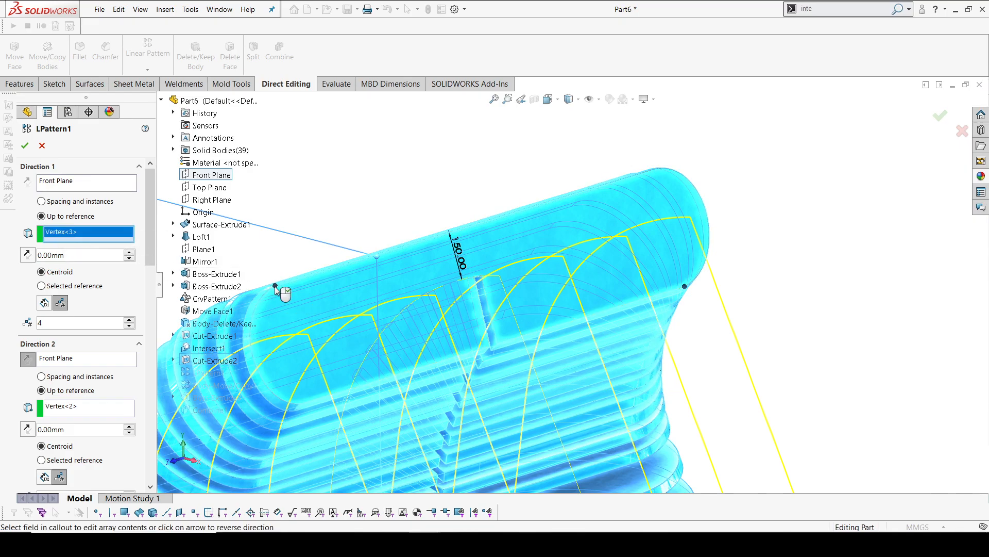
Replace direction 2's reference in the slot pattern with the vertex at the opposite end of the topmost slat's upper edge, and apply the edit
left_click(75, 407)
right_click(74, 408)
left_click(129, 417)
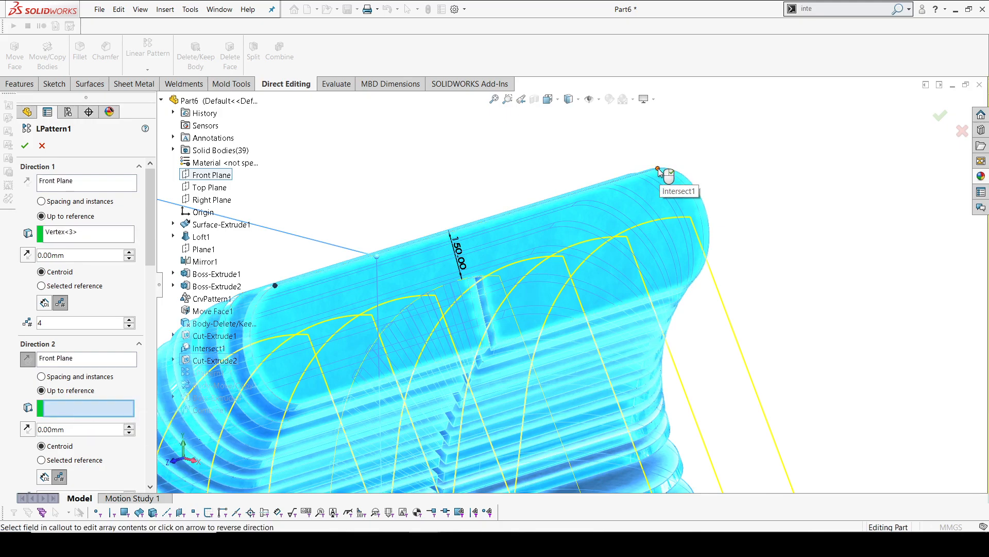
left_click(658, 169)
left_click(26, 145)
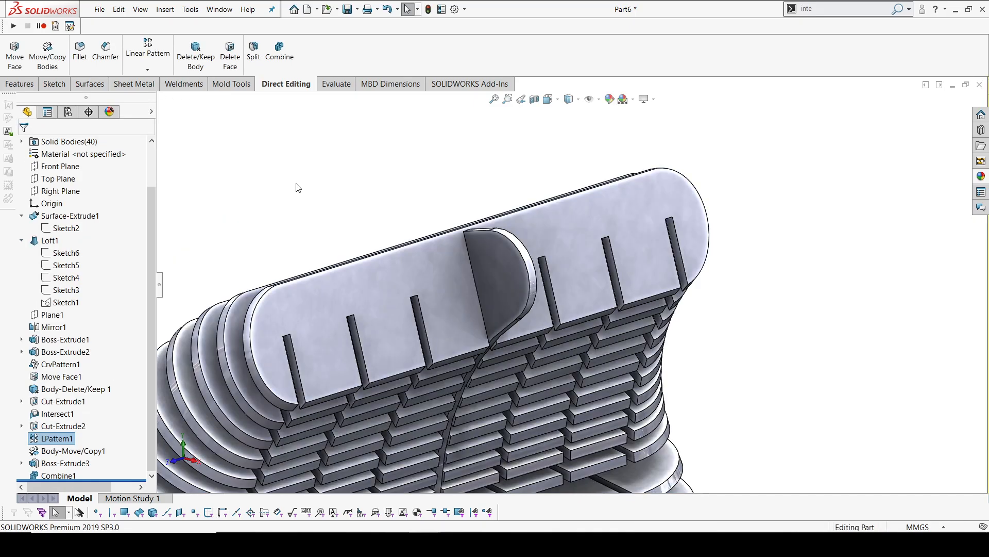
left_click(343, 169)
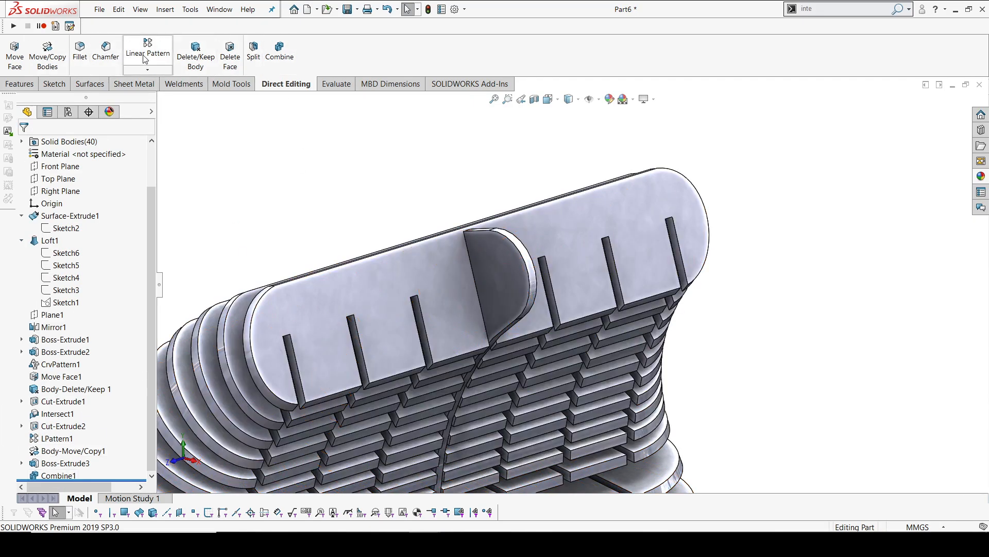
Set up a two-direction linear pattern using the Front Plane, up to the vertices at opposite ends of the topmost slat's upper edge
left_click(145, 58)
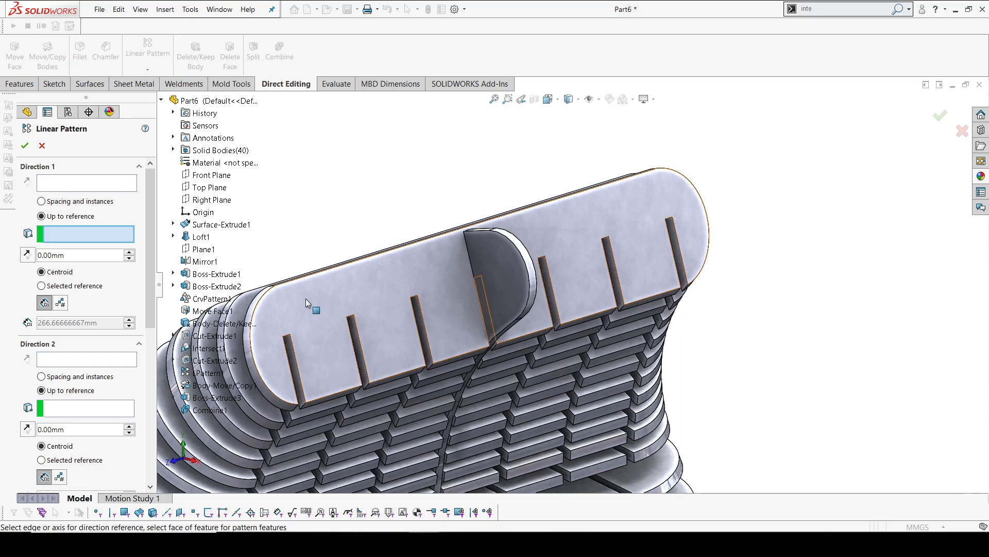
left_click(275, 285)
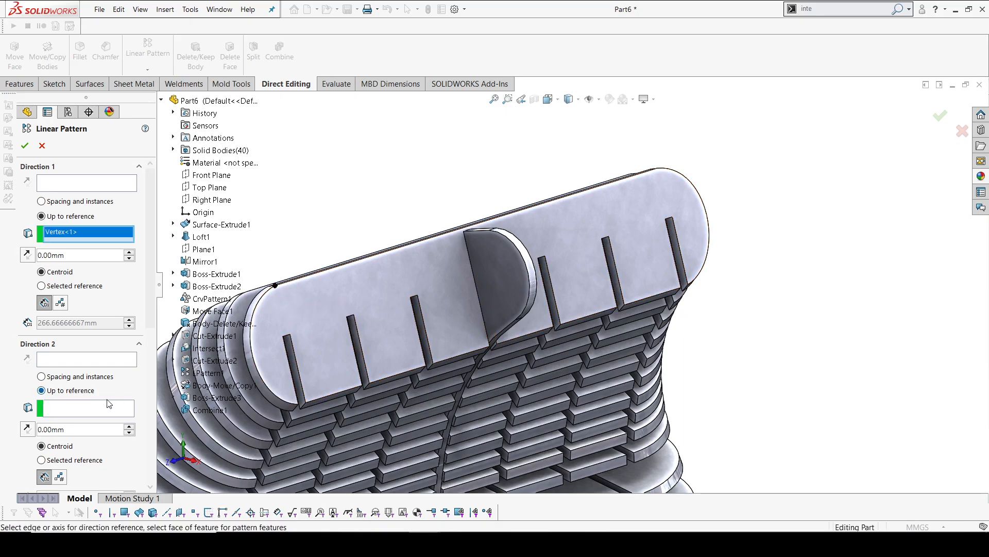
left_click(109, 406)
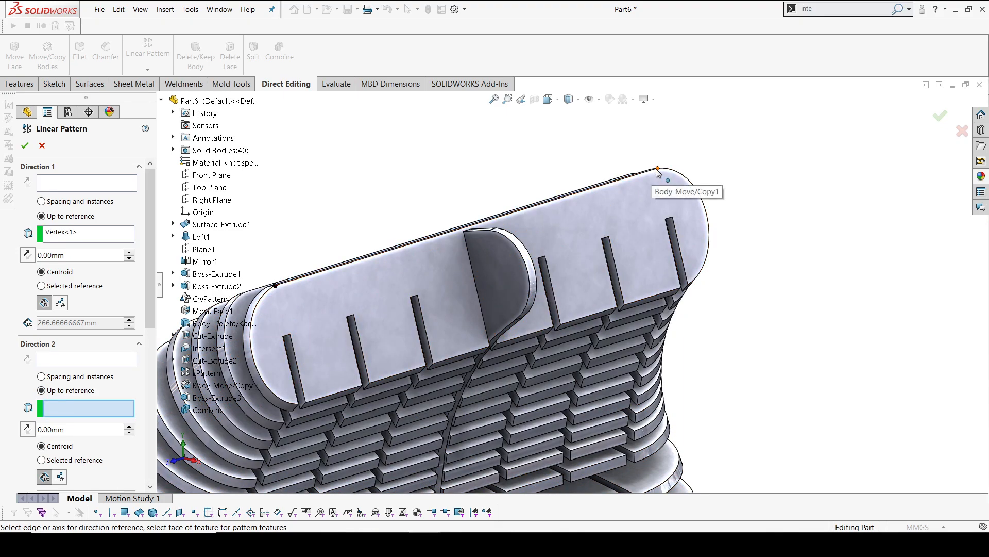
left_click(658, 169)
left_click(60, 184)
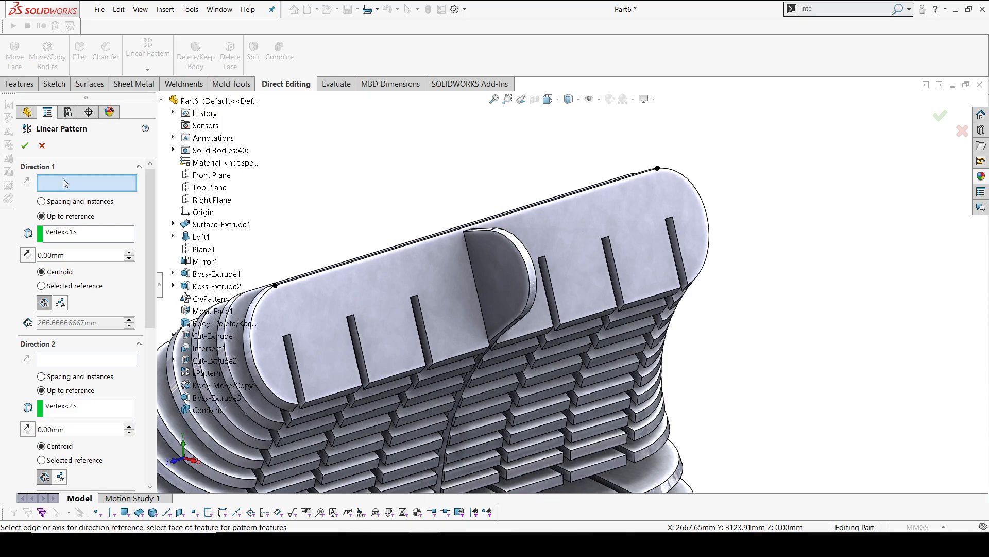
left_click(222, 177)
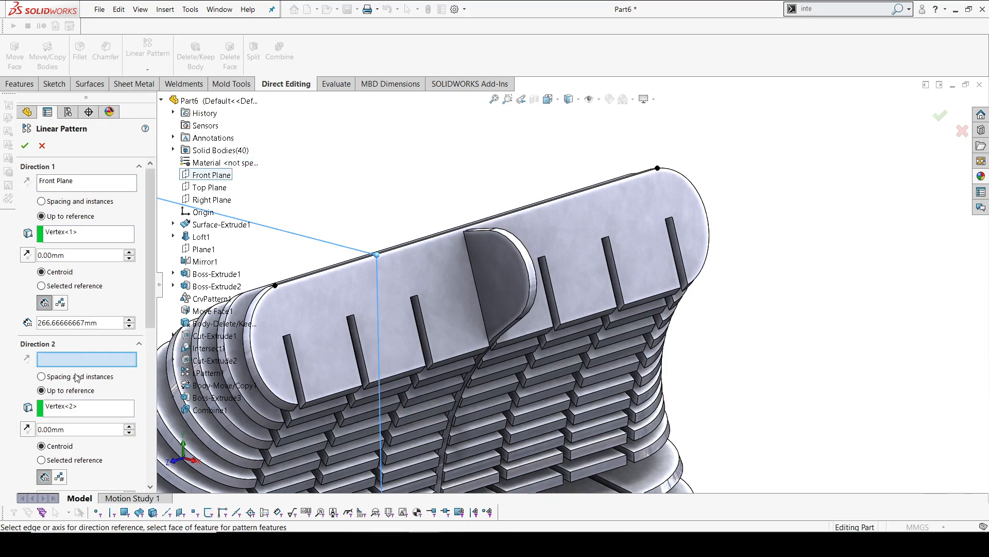
left_click(211, 176)
scroll(533, 173, "up", 2)
scroll(422, 251, "down", 2)
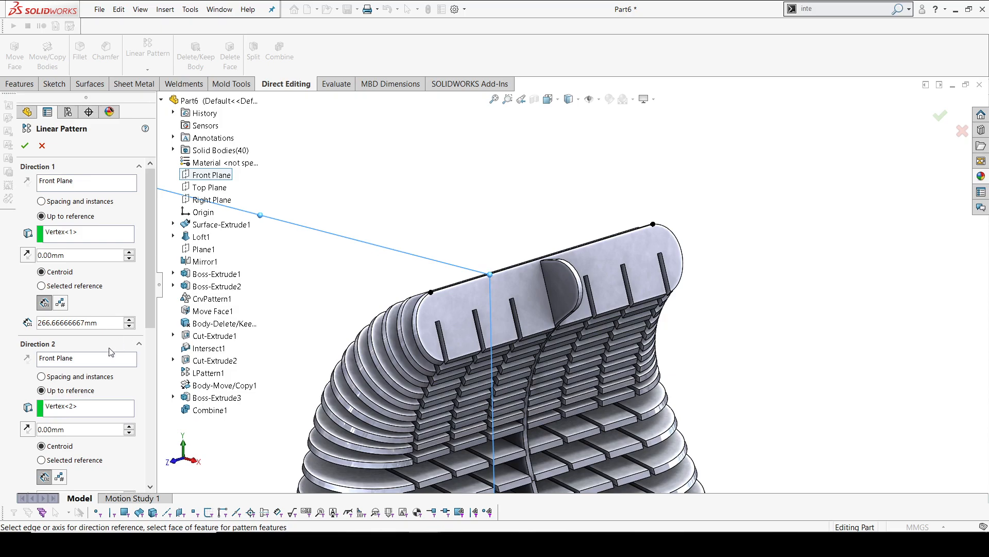
Set the linear pattern to repeat bodies, with the notched central rib as the body
left_click_drag(150, 300, 148, 416)
left_click(24, 365)
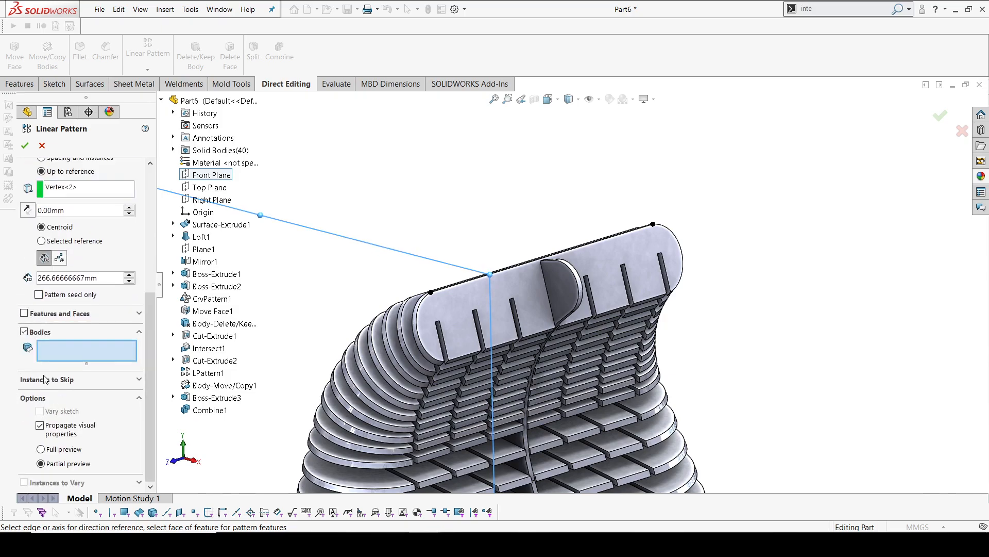
left_click(564, 291)
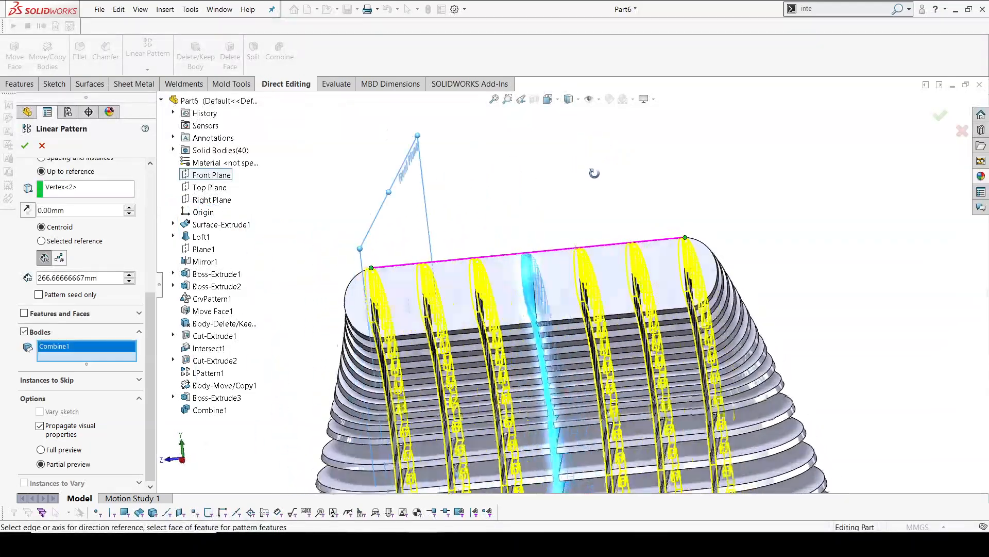
scroll(587, 293, "down", 5)
scroll(588, 301, "up", 5)
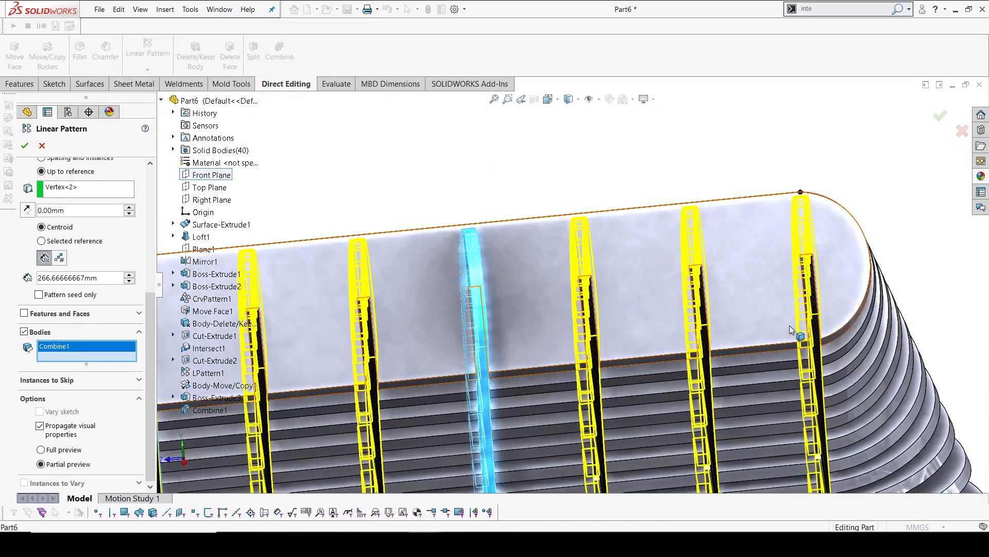
scroll(622, 315, "up", 1)
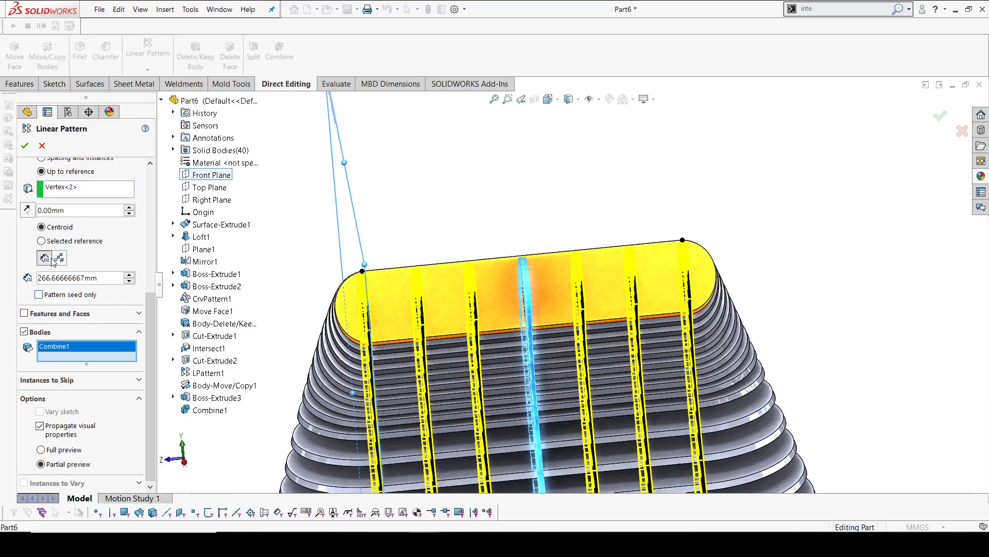
Define both pattern directions by instance count with 4 instances each, and create the rib pattern
double_click(73, 277)
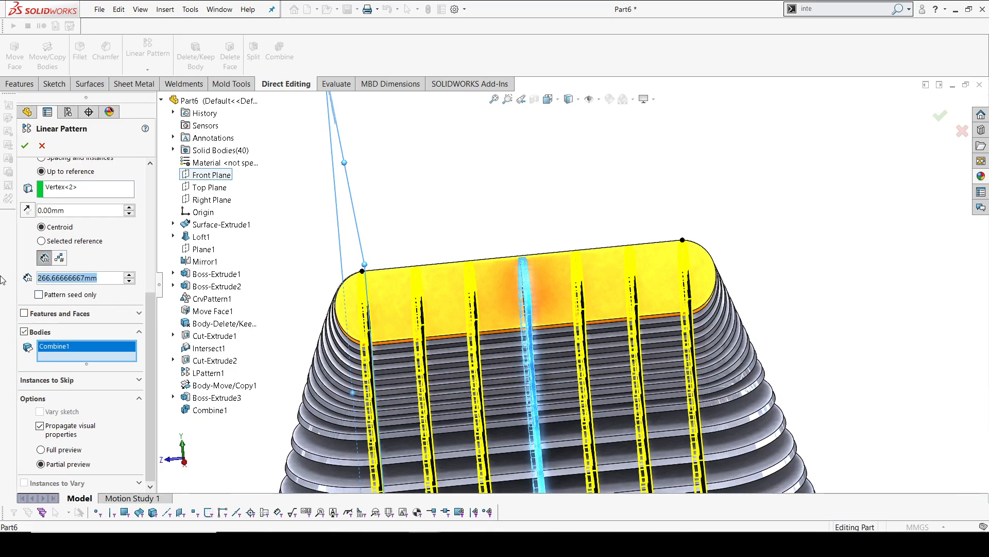
left_click(60, 258)
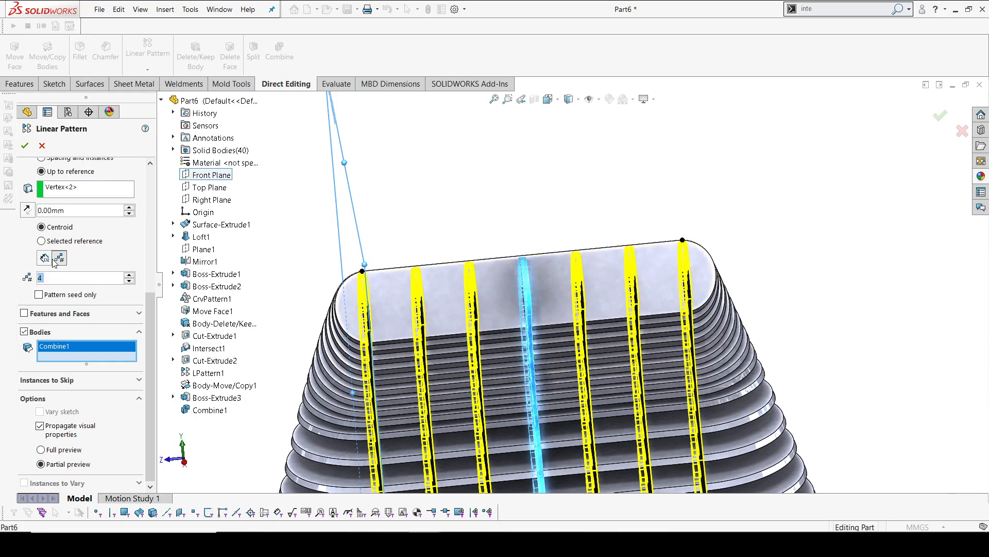
scroll(62, 232, "up", 5)
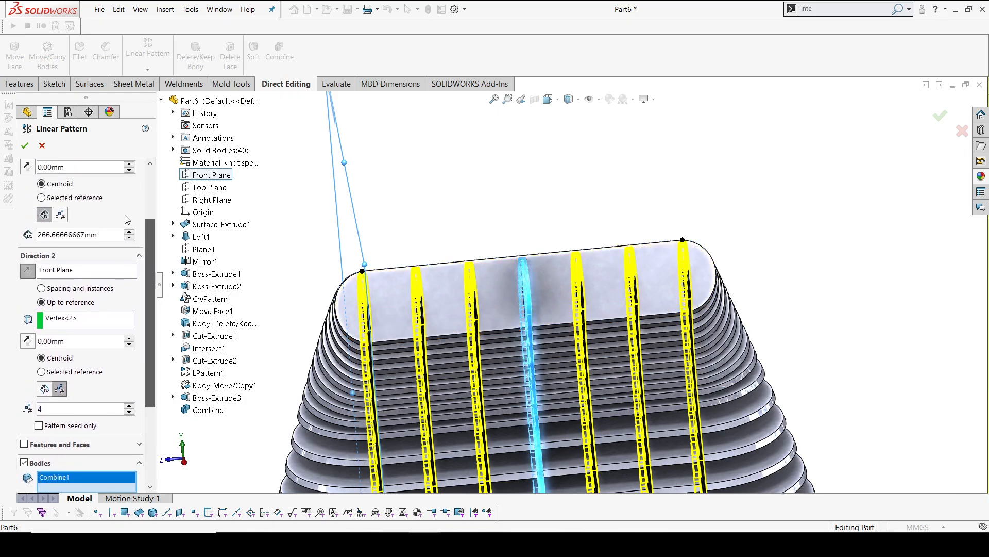
left_click(60, 214)
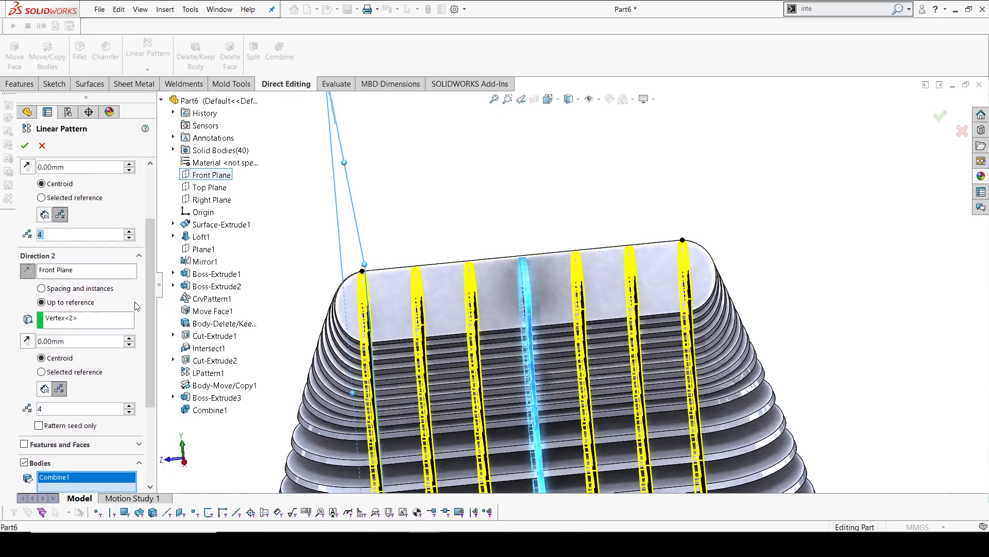
left_click_drag(148, 305, 150, 360)
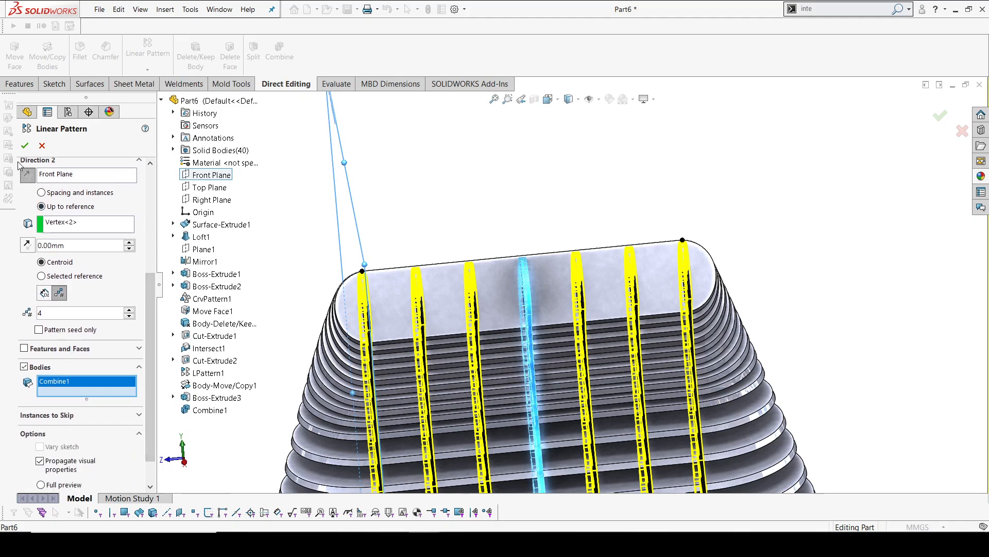
left_click(25, 146)
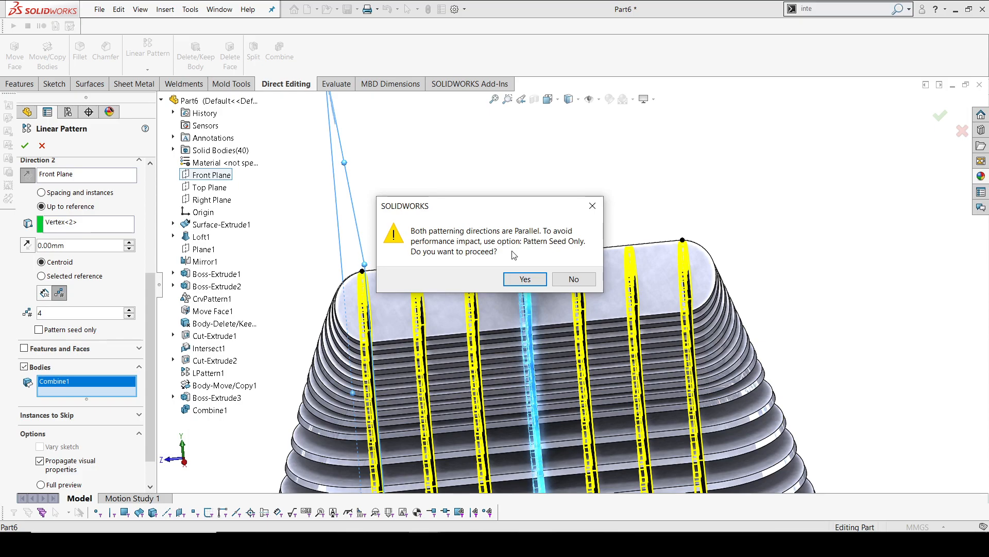
left_click(504, 283)
Examine the interlocked ribs and slats from several angles, and look up the Export to DXF / DWG option for a single slat
middle_click_drag(511, 279, 496, 201)
scroll(529, 307, "up", 4)
scroll(528, 308, "down", 3)
scroll(548, 283, "up", 3)
scroll(494, 211, "down", 1)
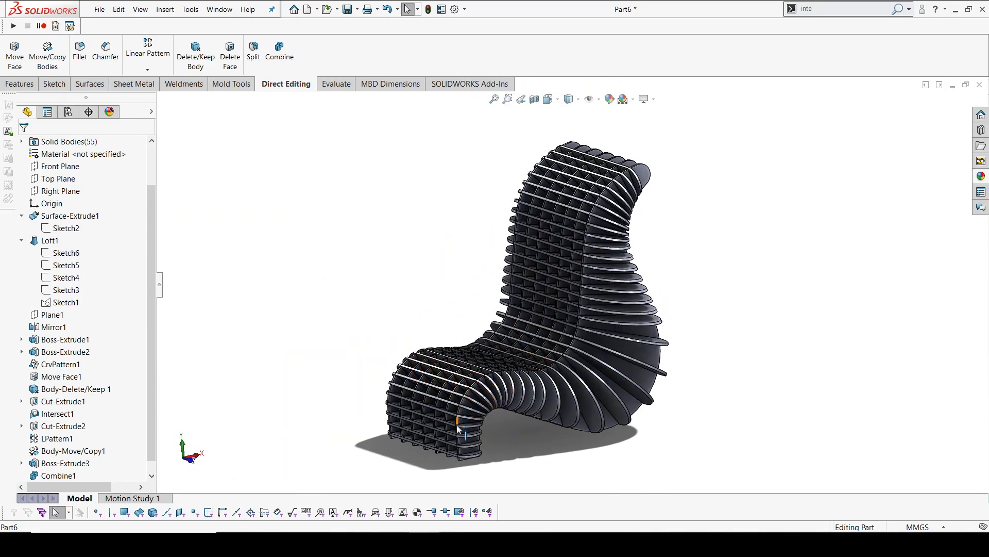
right_click(626, 376)
left_click(830, 287)
scroll(616, 388, "down", 4)
middle_click_drag(616, 388, 591, 383)
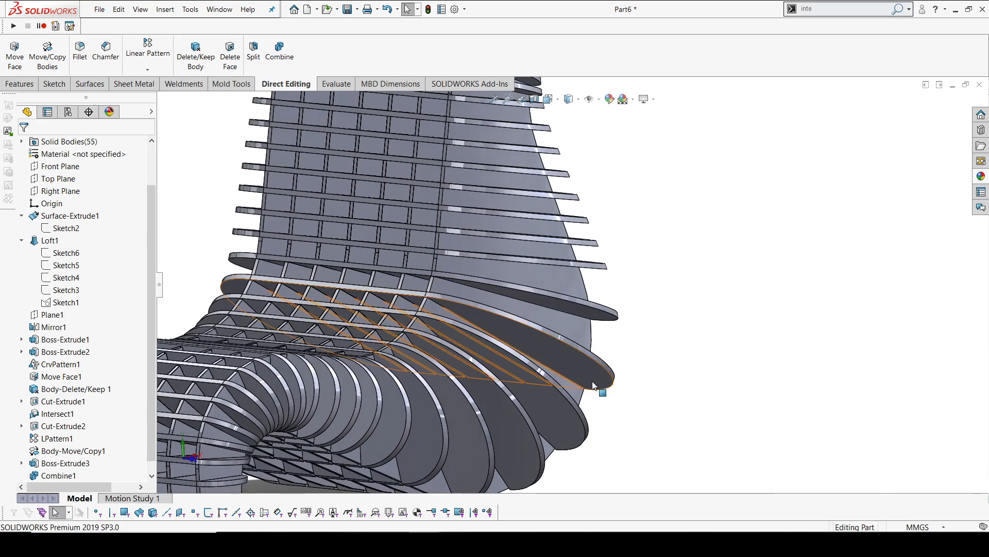
right_click(592, 385)
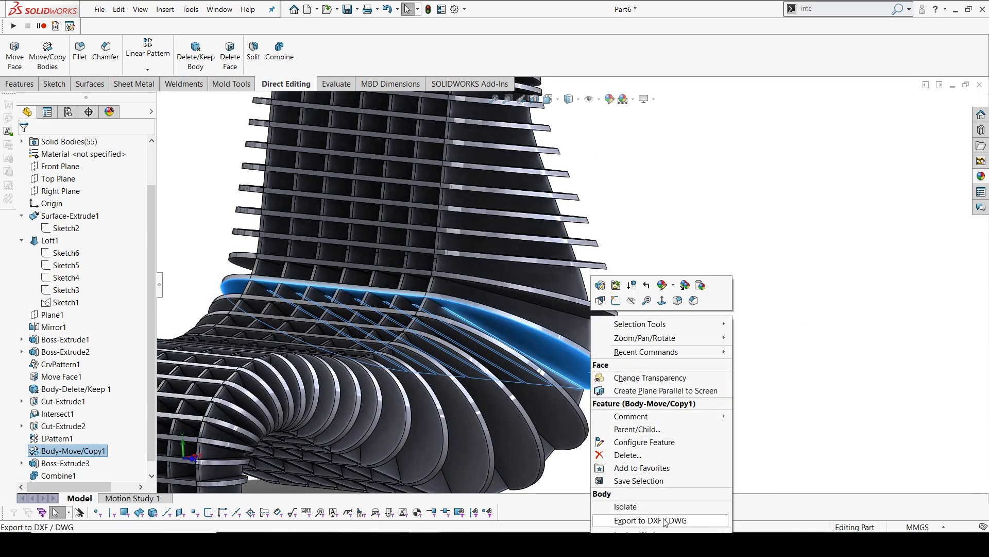
left_click(724, 259)
scroll(572, 273, "up", 4)
scroll(510, 173, "down", 1)
middle_click_drag(515, 178, 550, 268)
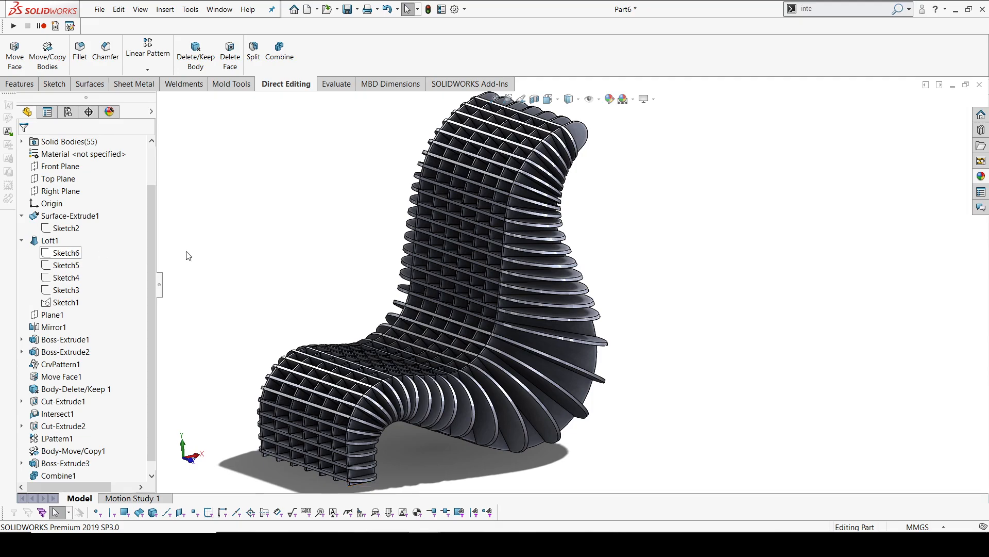
middle_click_drag(632, 273, 614, 258)
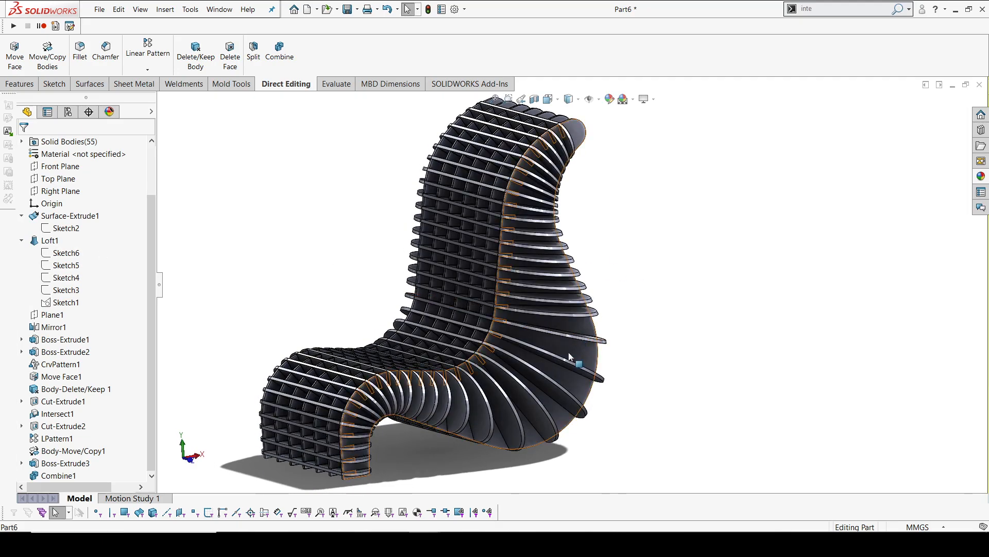
right_click(569, 355)
left_click(934, 188)
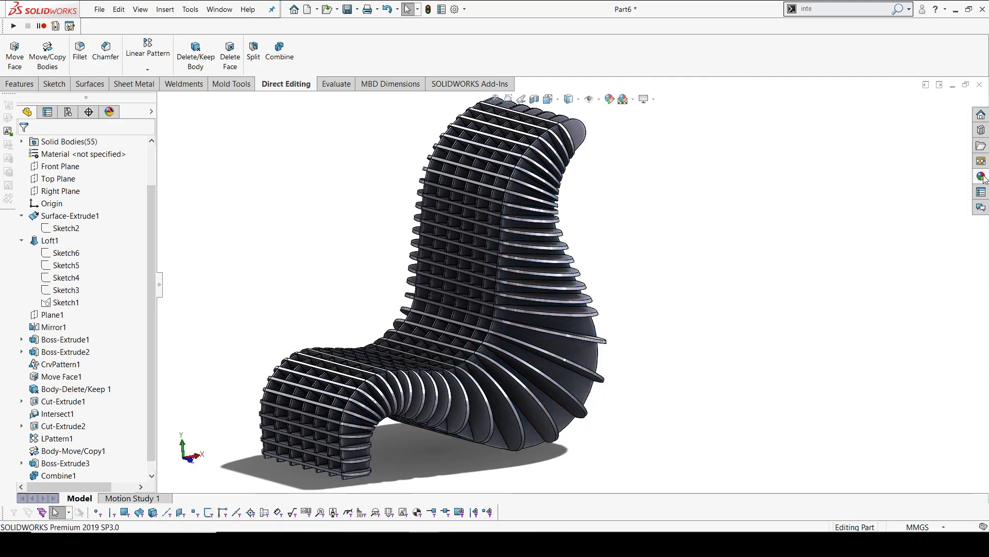
Open the Fabric category of the appearance library and dismiss the Windows logon reminder
left_click(980, 176)
left_click(845, 117)
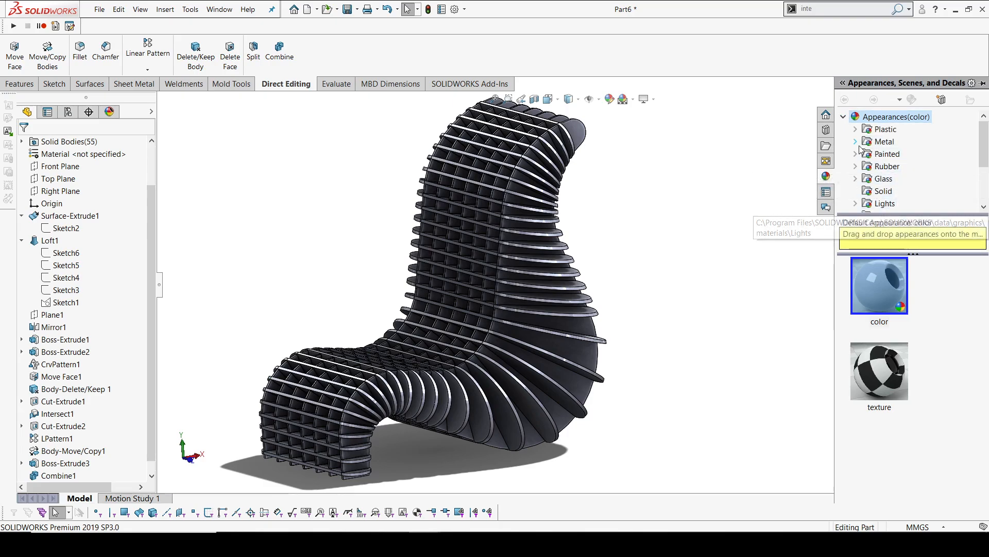
scroll(879, 191, "down", 2)
scroll(871, 156, "up", 1)
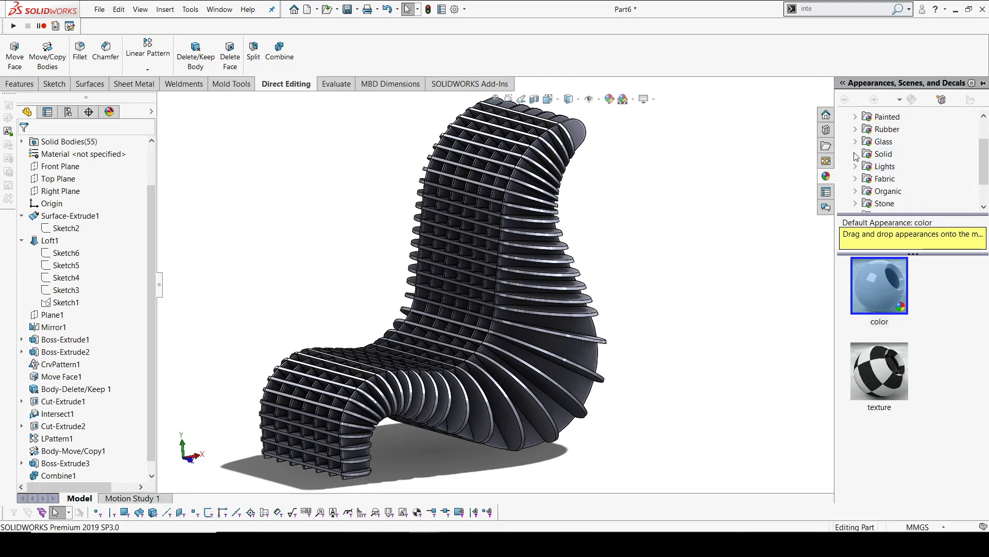
left_click(856, 180)
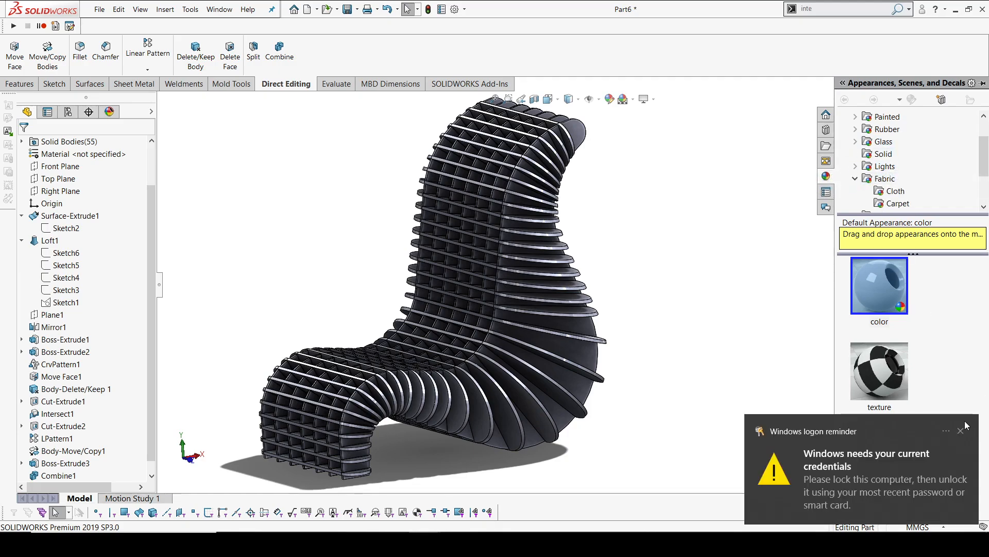
left_click(946, 431)
left_click(959, 432)
left_click(960, 431)
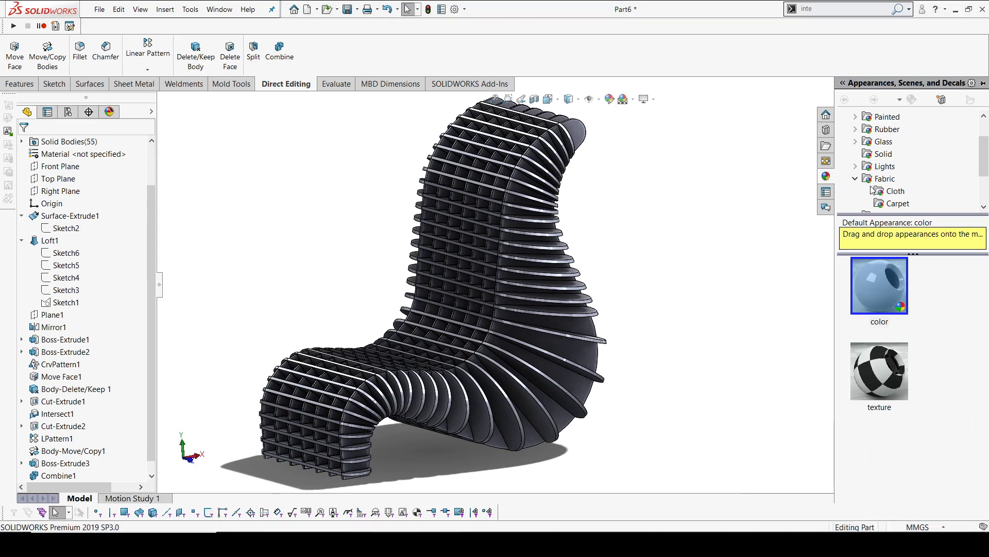
Apply a brown appearance from the Organic category to the whole part and review the finished chair
left_click(856, 129)
scroll(859, 137, "up", 3)
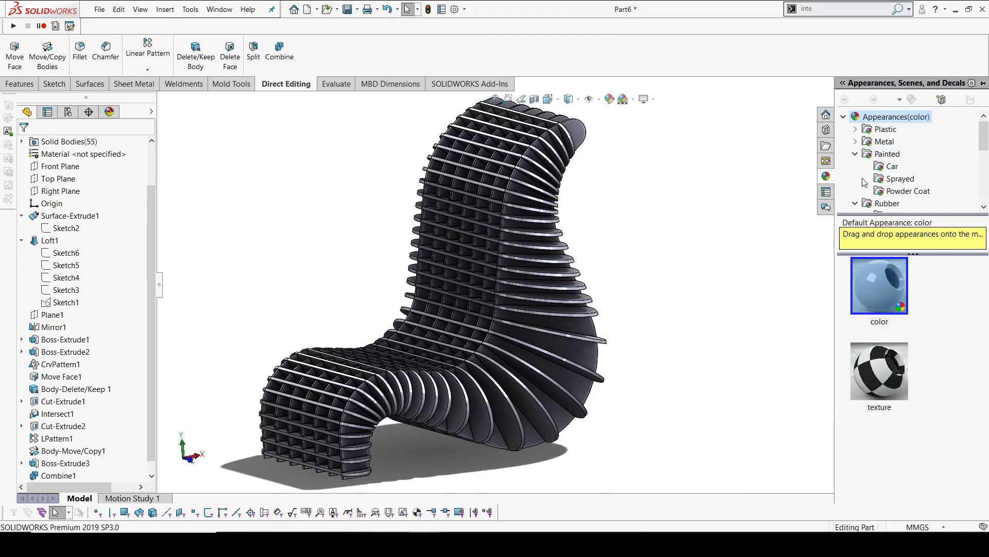
scroll(859, 149, "down", 8)
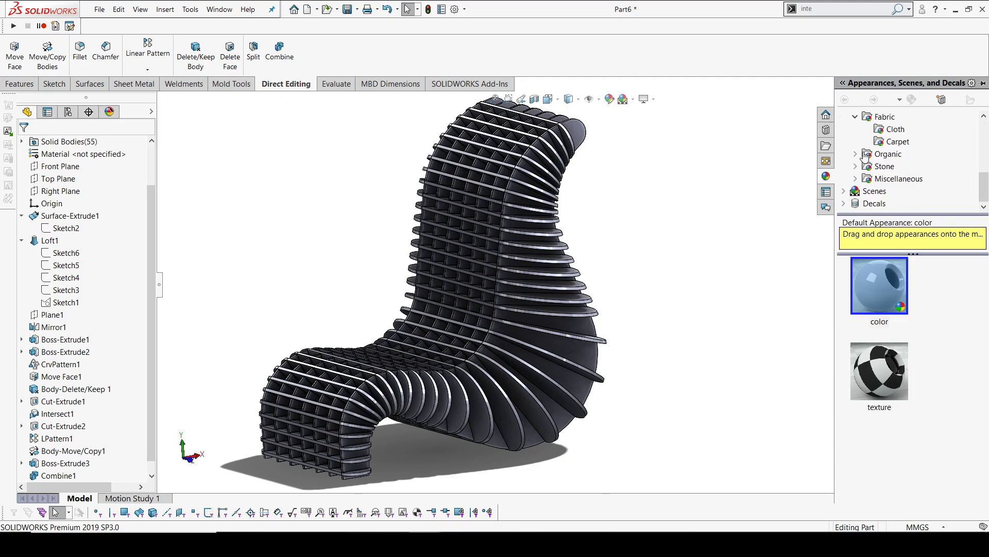
left_click(864, 179)
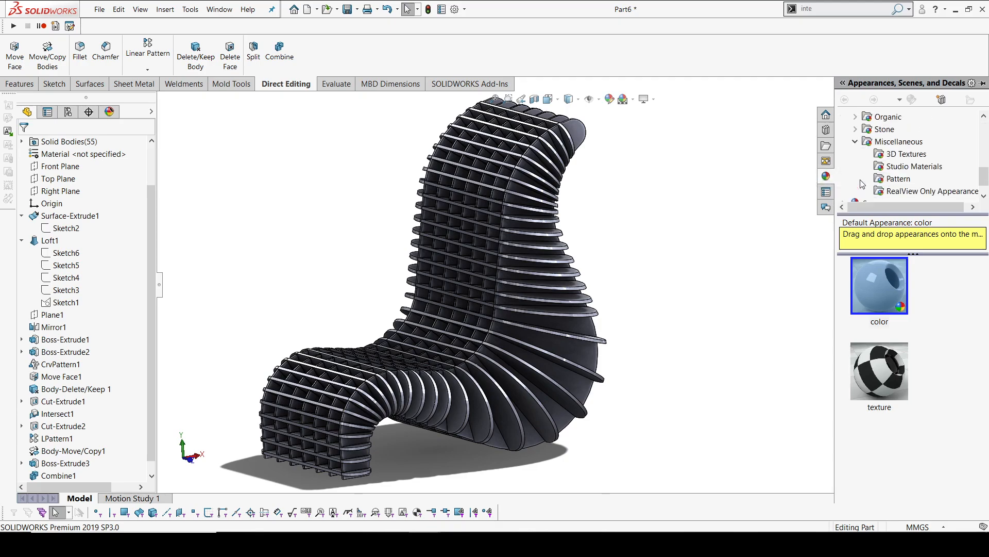
left_click(856, 118)
left_click(868, 130)
left_click(905, 129)
left_click_drag(893, 290, 588, 327)
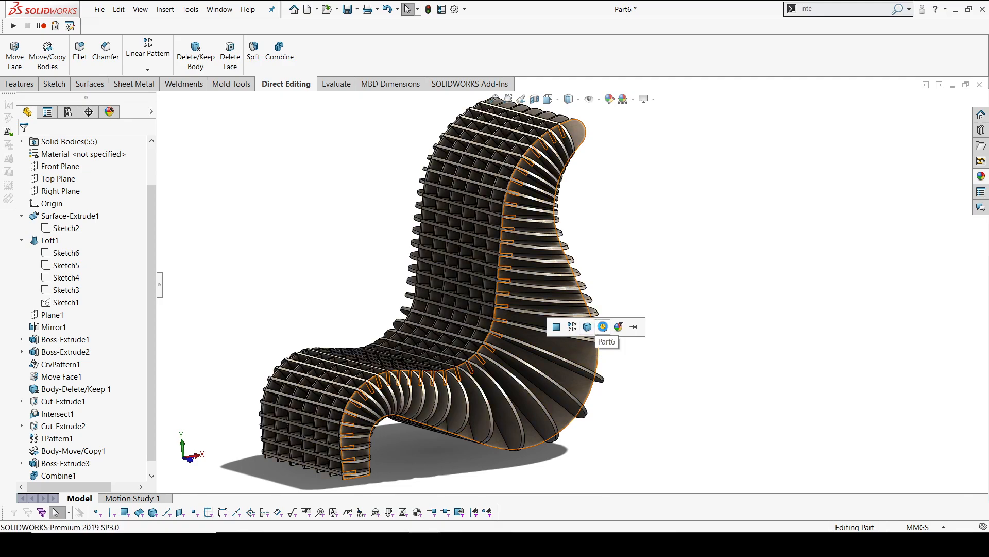
middle_click_drag(662, 330, 402, 212)
scroll(402, 211, "down", 2)
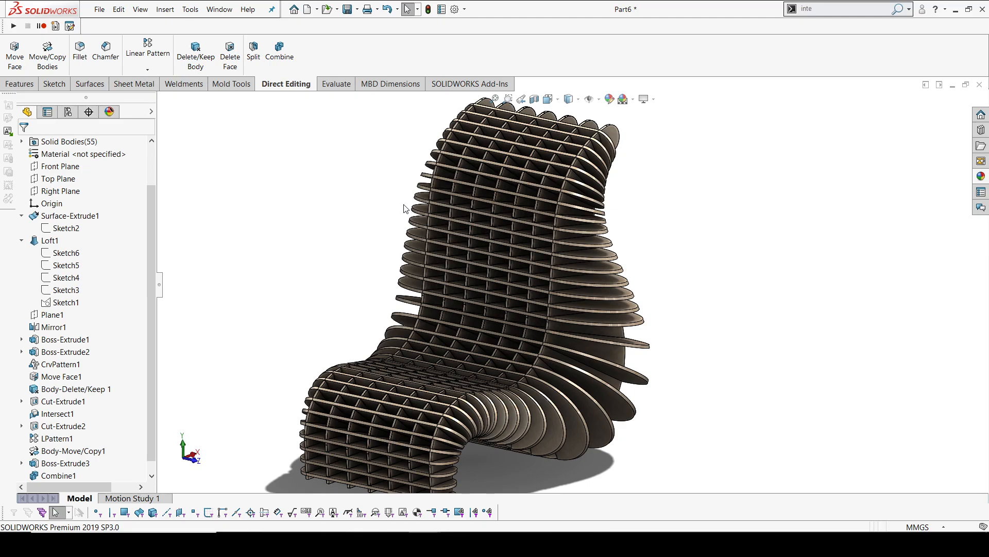
middle_click_drag(404, 208, 412, 211)
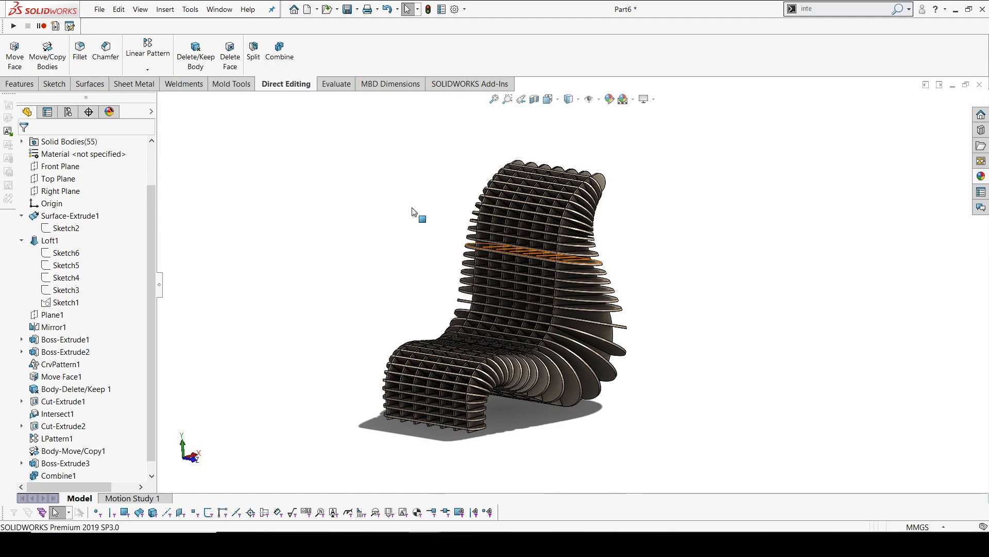